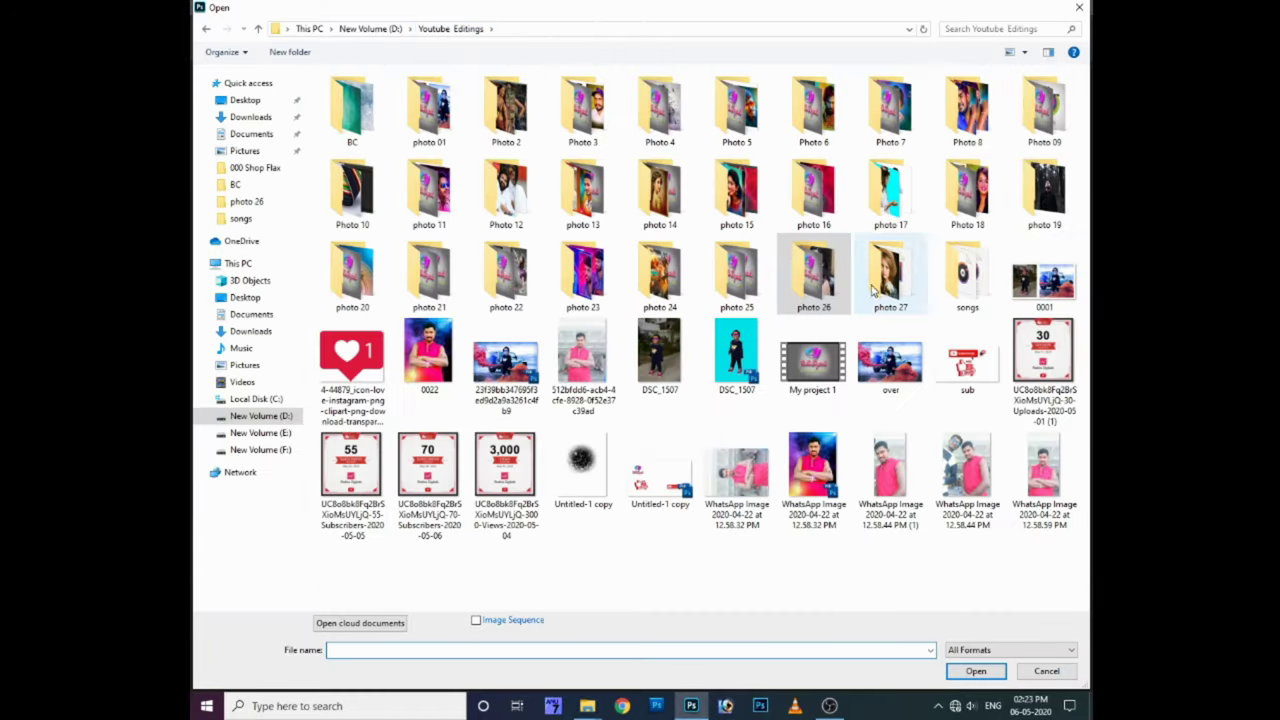
# Open the straw-hat girl portrait file from the photo 27 folder
pyautogui.doubleClick(890, 275)
pyautogui.click(428, 109)
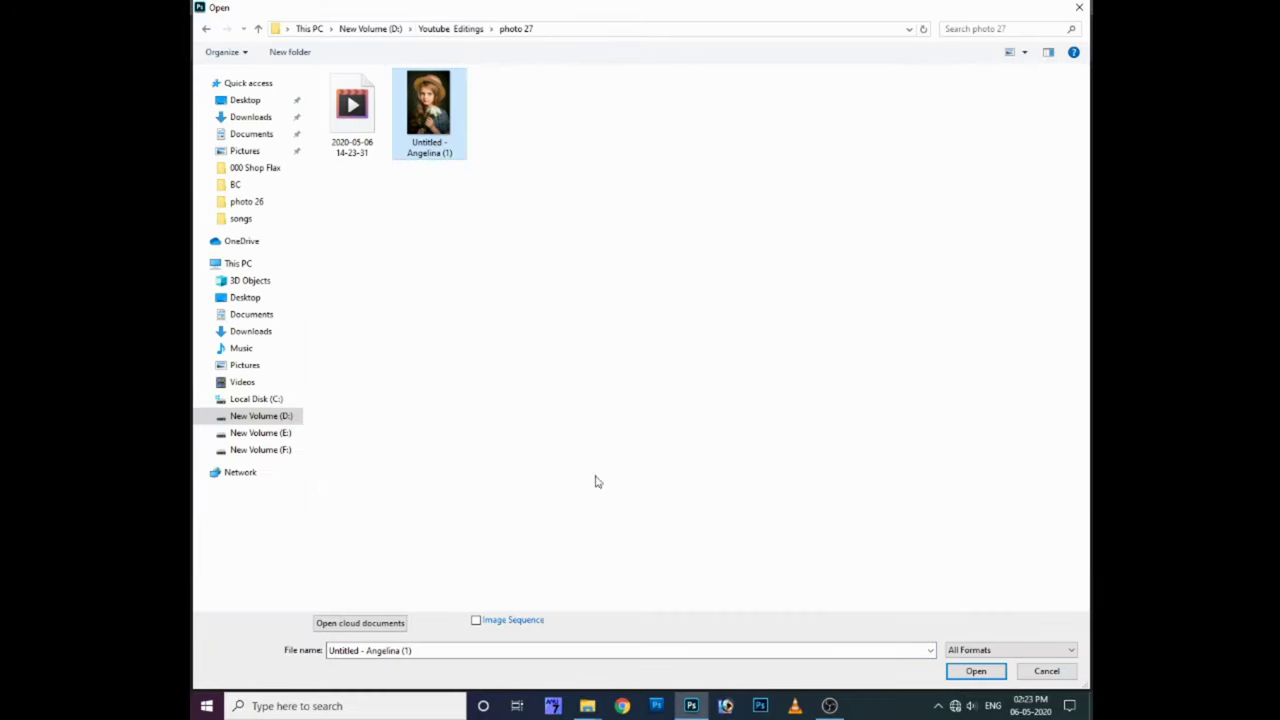
pyautogui.press('Return')
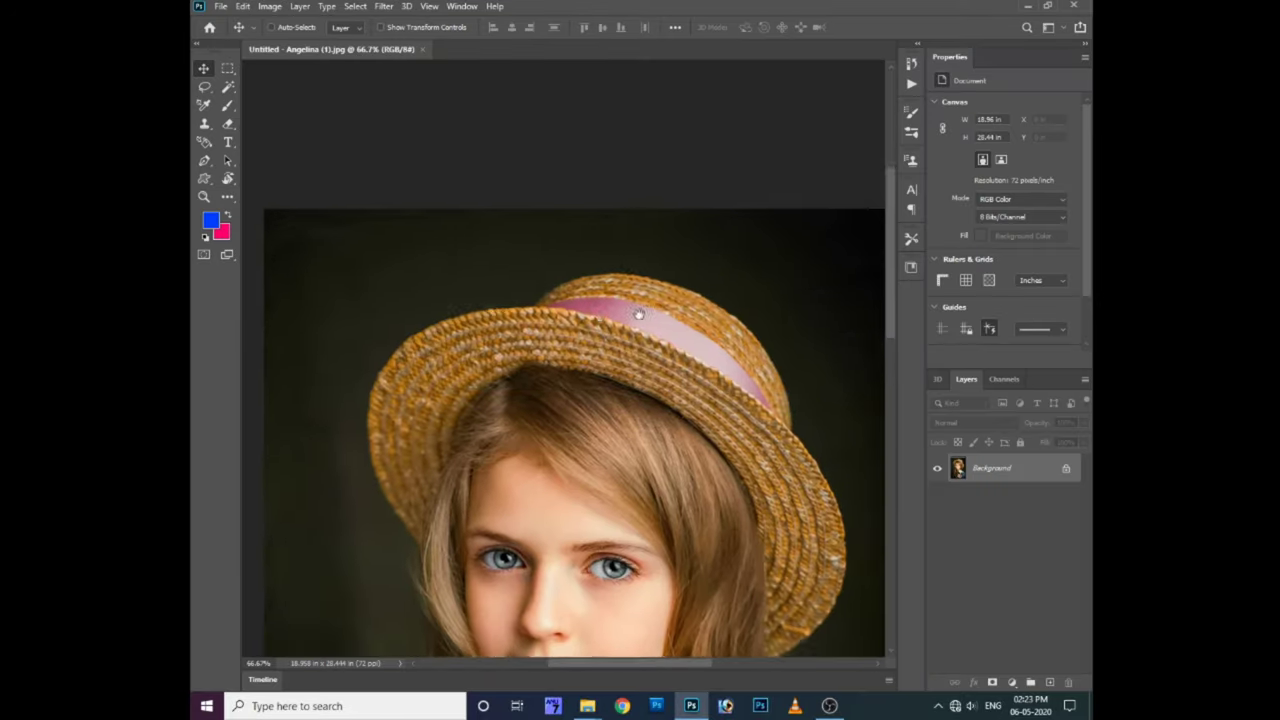
# Quick-select the girl's hat brim, hair, dress and face, leaving out the dark background
pyautogui.hotkey('shift', 'w')
pyautogui.moveTo(620, 190)
pyautogui.mouseDown()
pyautogui.moveTo(397, 303)
pyautogui.moveTo(755, 334)
pyautogui.mouseUp()
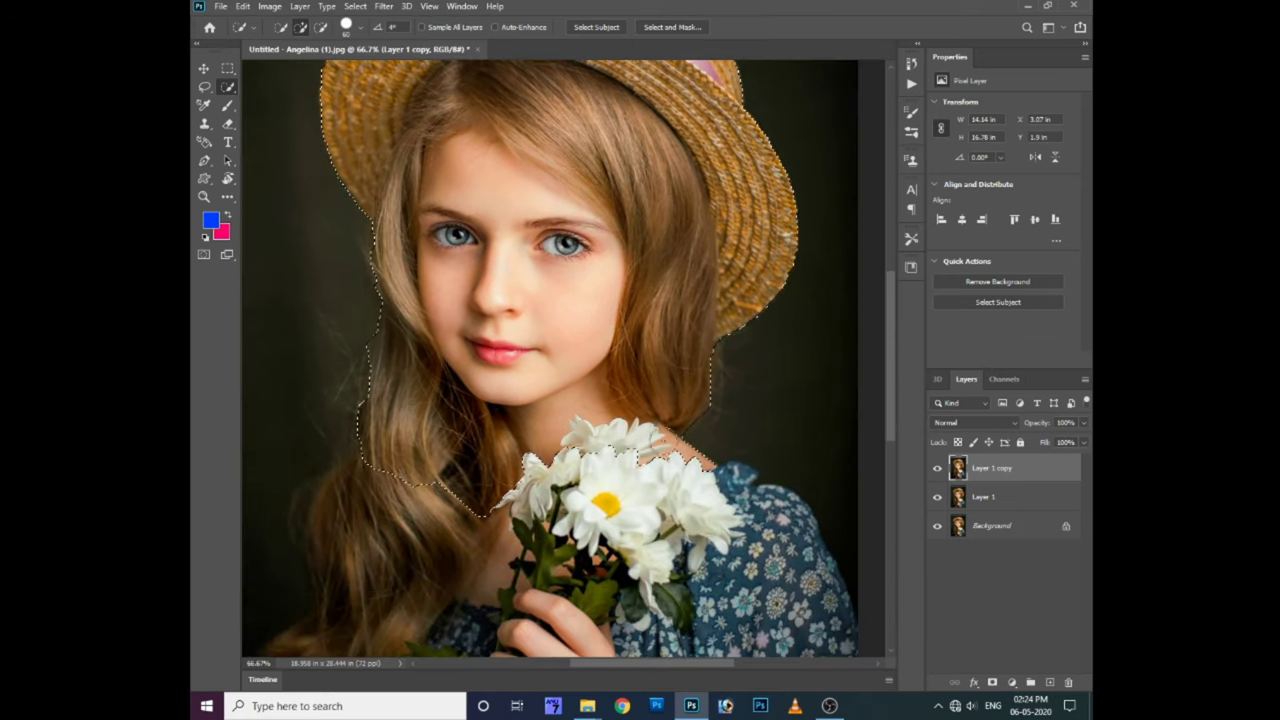
pyautogui.moveTo(720, 432)
pyautogui.mouseDown()
pyautogui.moveTo(763, 450)
pyautogui.moveTo(648, 455)
pyautogui.mouseUp()
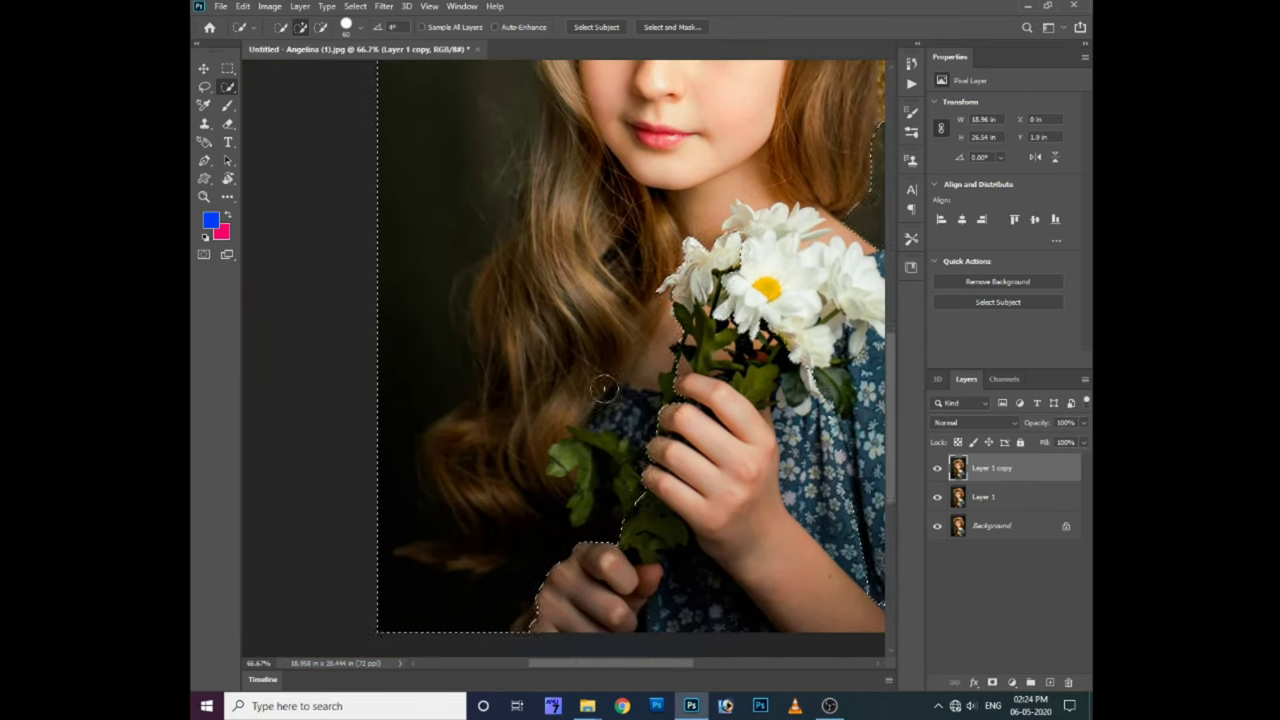
pyautogui.moveTo(270, 116)
pyautogui.mouseDown()
pyautogui.moveTo(553, 299)
pyautogui.moveTo(414, 508)
pyautogui.mouseUp()
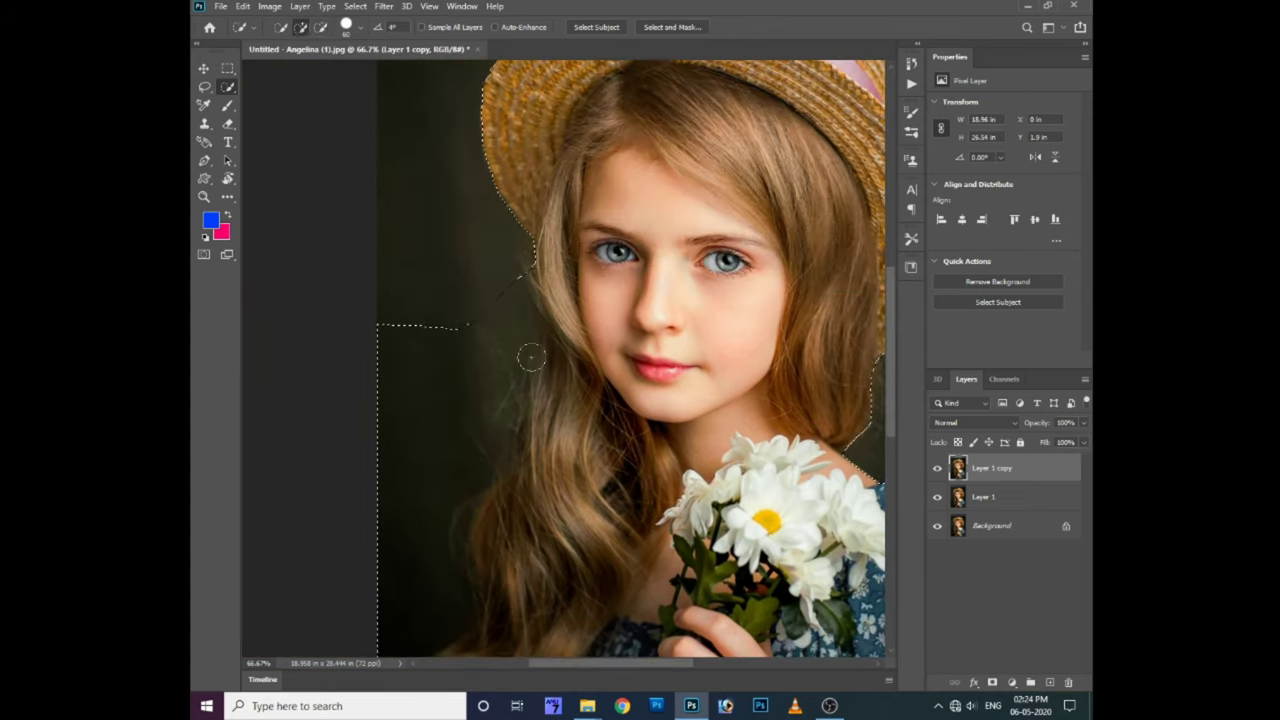
pyautogui.scroll(-2, 410, 460)
pyautogui.scroll(-2, 423, 447)
pyautogui.moveTo(406, 429); pyautogui.dragTo(457, 563)
# Refine the selection with the Lasso around the hair edges and hat top, adding missed areas
pyautogui.press('l')
pyautogui.moveTo(500, 378); pyautogui.dragTo(425, 548)
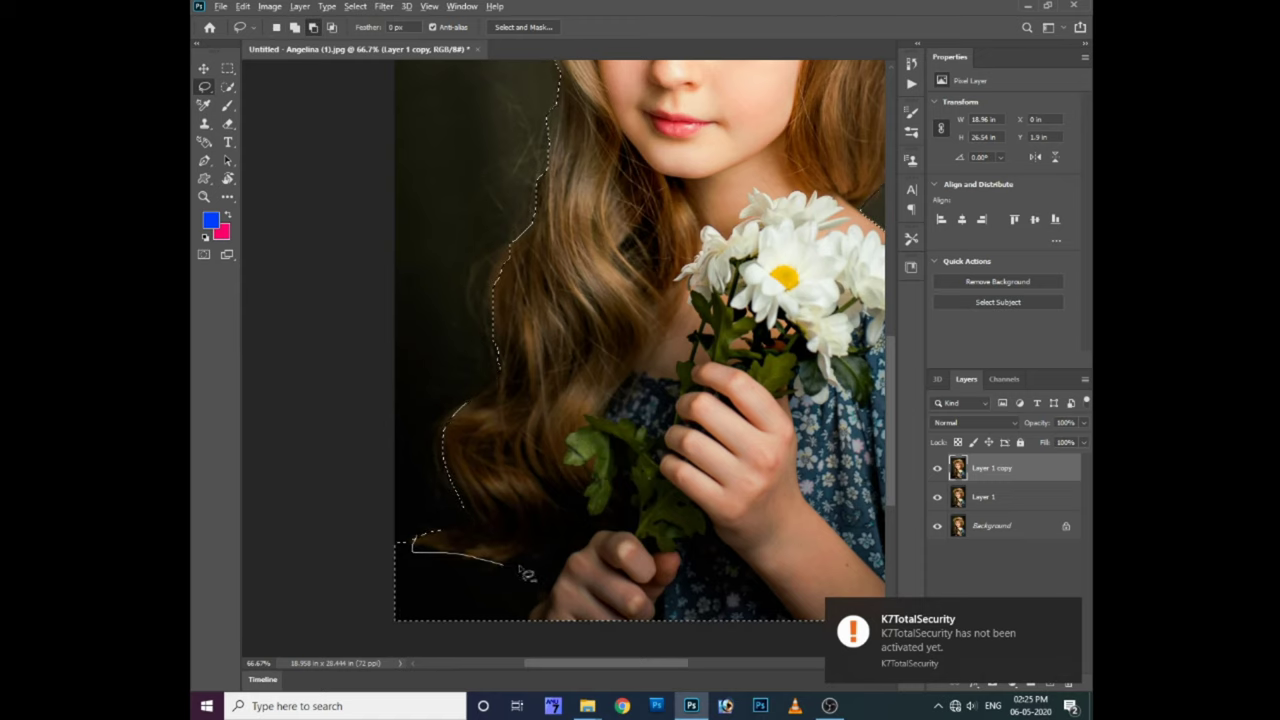
pyautogui.moveTo(425, 548); pyautogui.dragTo(400, 485)
pyautogui.moveTo(538, 283); pyautogui.dragTo(471, 437)
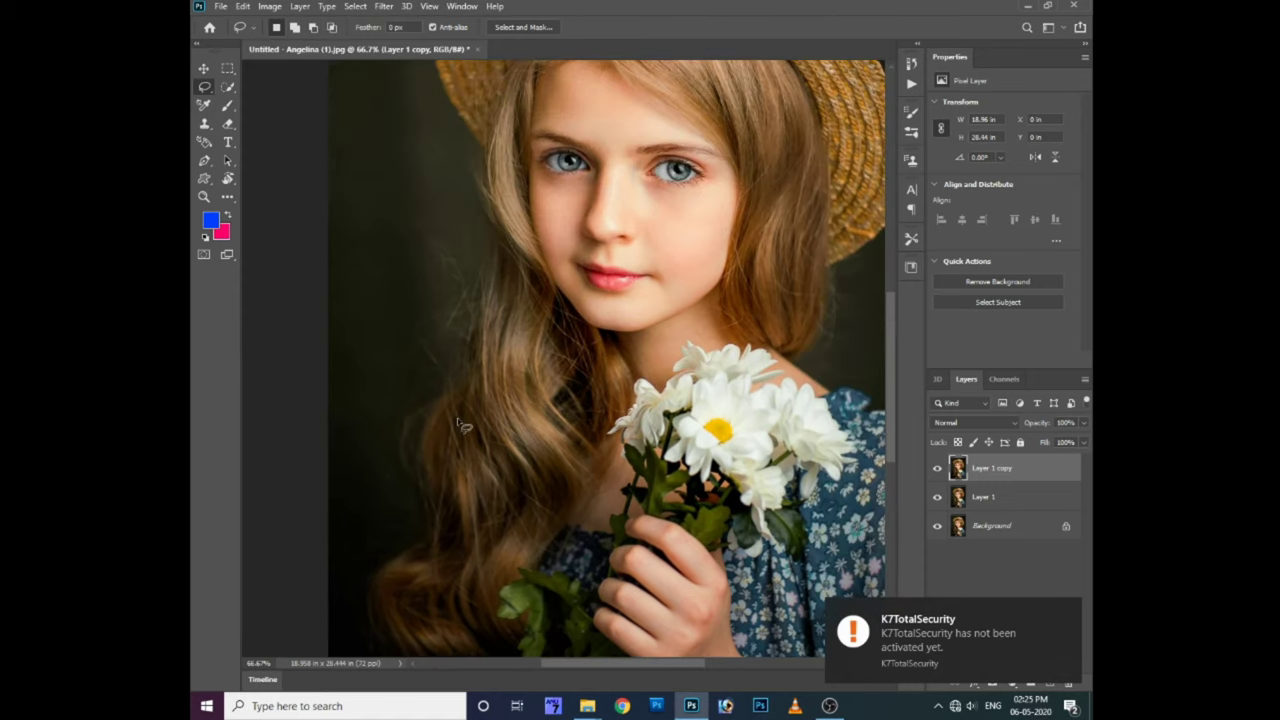
pyautogui.moveTo(494, 394); pyautogui.dragTo(485, 469)
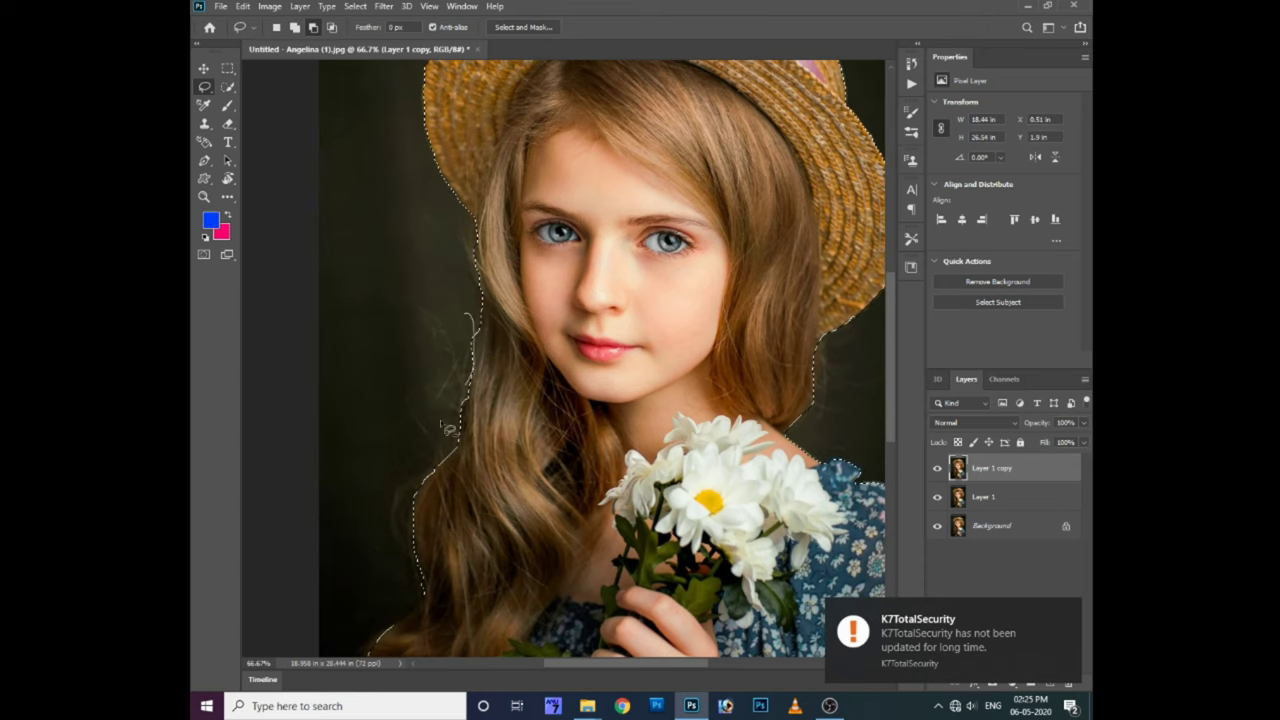
pyautogui.moveTo(470, 335); pyautogui.dragTo(436, 500)
pyautogui.press('shift')
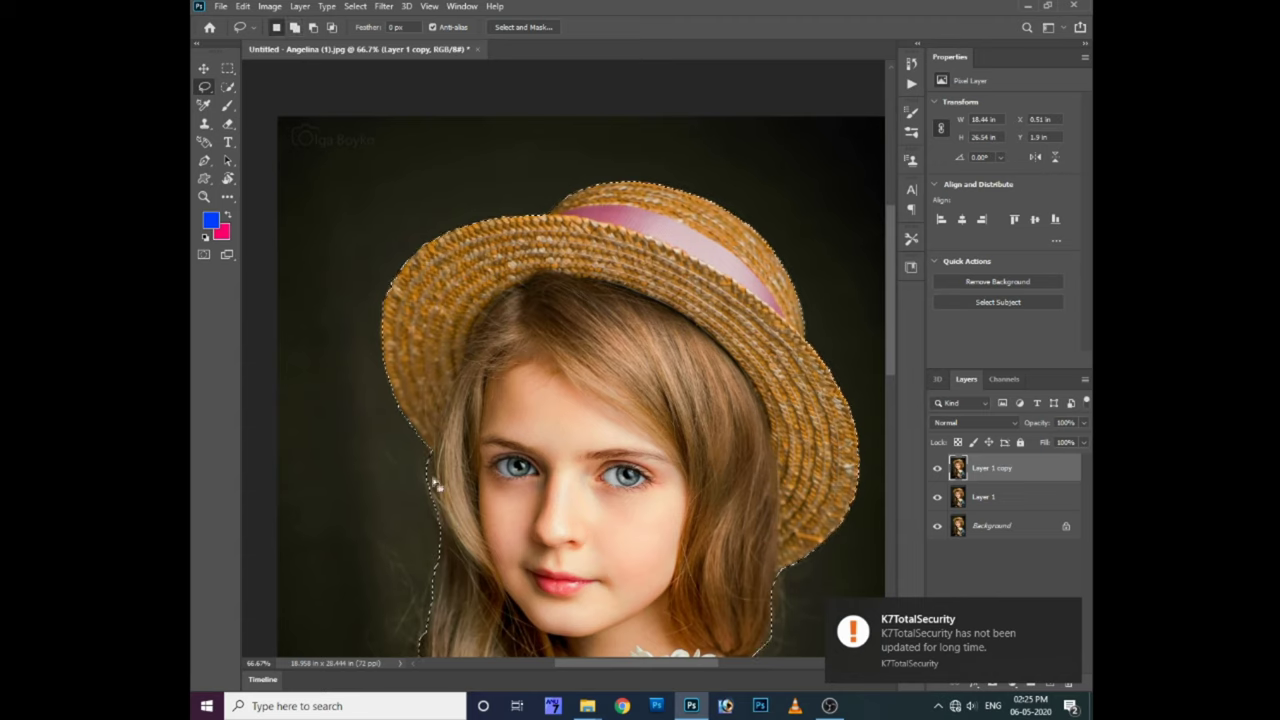
pyautogui.scroll(2, 420, 450)
pyautogui.scroll(-5, 560, 420)
pyautogui.moveTo(618, 486); pyautogui.dragTo(636, 506)
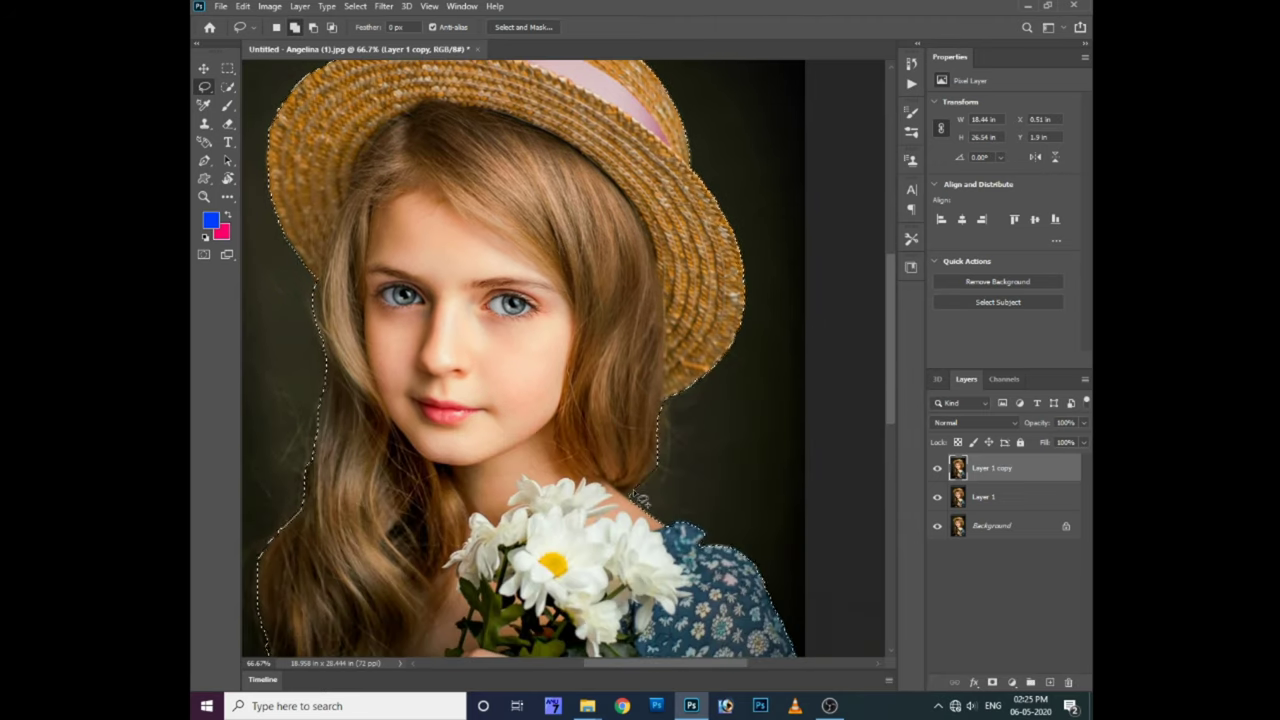
# Feather the selection and mask the background out of Layer 1 copy
pyautogui.hotkey('ctrl', '-')
pyautogui.hotkey('ctrl', '-')
pyautogui.hotkey('shift', 'F6')
pyautogui.press('Return')
pyautogui.click(992, 682)
# Add a new layer filled with solid cyan beneath the cutout
pyautogui.hotkey('ctrl', '+')
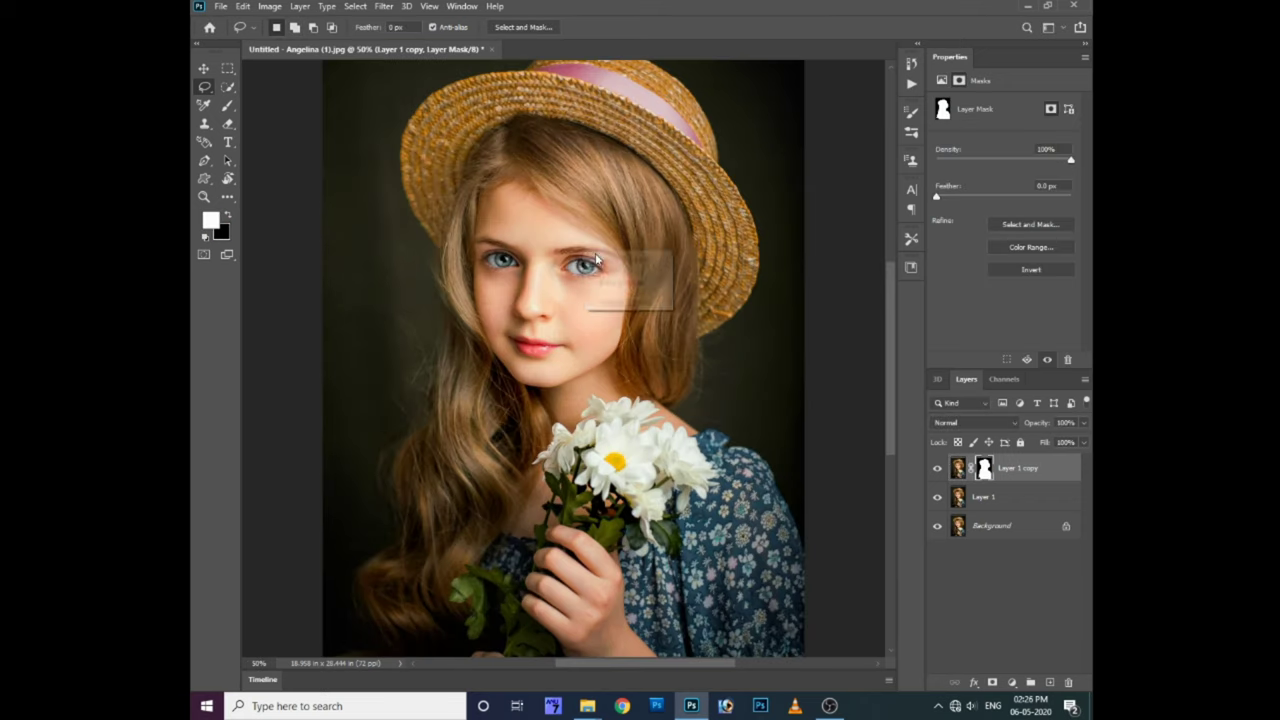
pyautogui.hotkey('ctrl', 'j')
pyautogui.click(210, 220)
pyautogui.press('Return')
pyautogui.hotkey('ctrl', 'BackSpace')
pyautogui.hotkey('alt', 'BackSpace')
# Select the masked cutout layer and duplicate it
pyautogui.hotkey('ctrl', '+')
pyautogui.hotkey('alt', ']')
pyautogui.hotkey('ctrl', 'j')
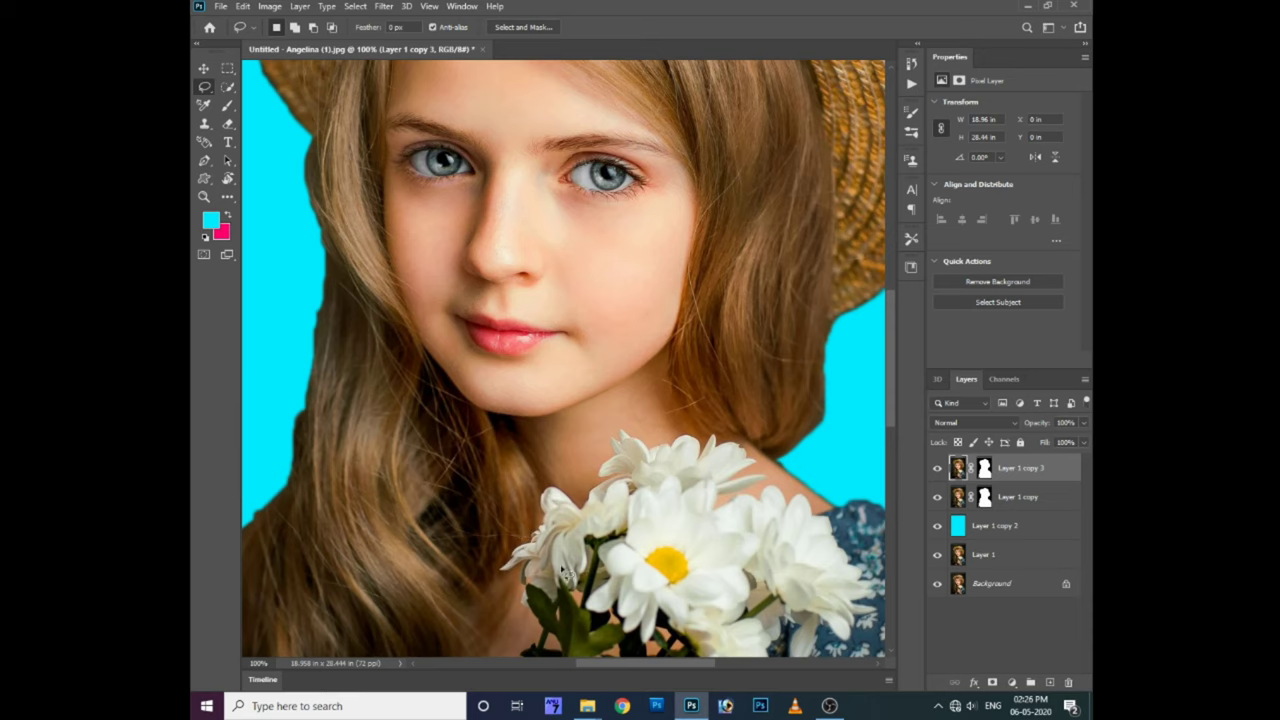
pyautogui.hotkey('ctrl', '-')
pyautogui.scroll(2, 569, 575)
pyautogui.scroll(1, 569, 575)
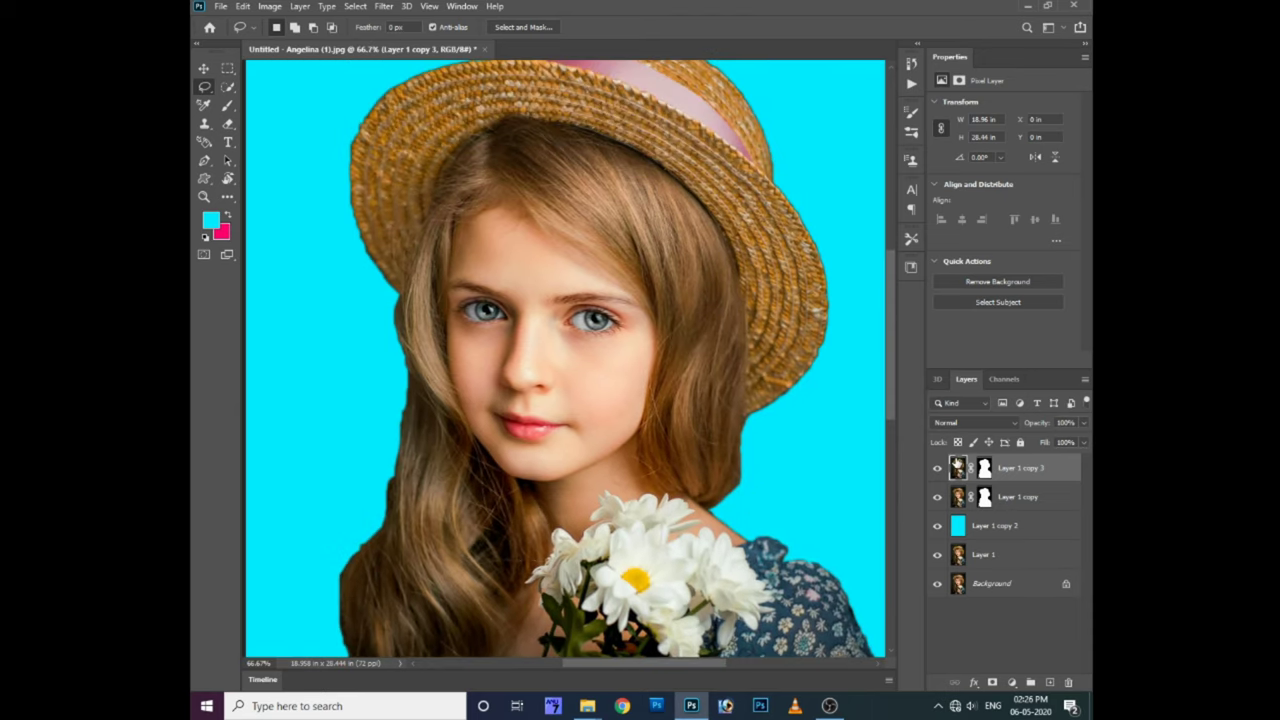
pyautogui.click(384, 6)
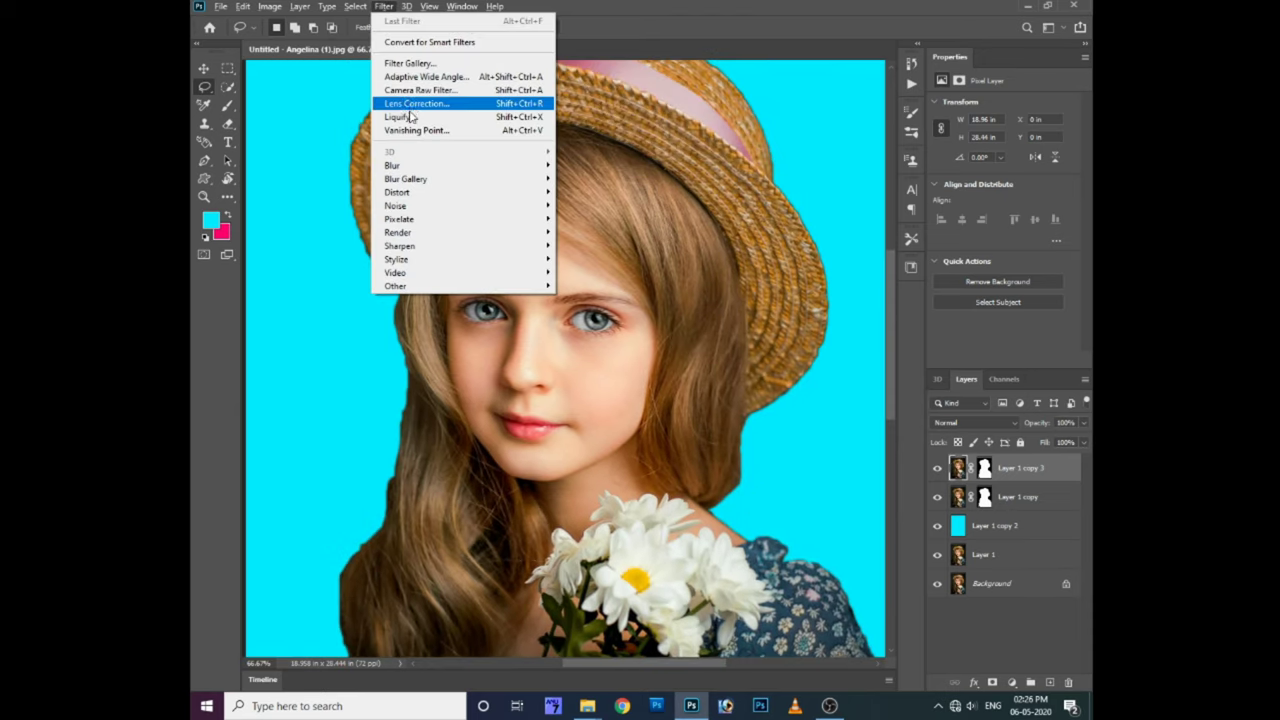
# In Camera Raw, set Exposure +0.45, Contrast +29, Highlights -39, Whites -33 and Blacks -40
pyautogui.click(515, 115)
pyautogui.moveTo(906, 350)
pyautogui.mouseDown()
pyautogui.moveTo(886, 352)
pyautogui.moveTo(942, 350)
pyautogui.mouseUp()
pyautogui.moveTo(906, 394)
pyautogui.mouseDown()
pyautogui.moveTo(932, 394)
pyautogui.moveTo(874, 396)
pyautogui.mouseUp()
pyautogui.moveTo(942, 350)
pyautogui.mouseDown()
pyautogui.moveTo(960, 350)
pyautogui.moveTo(916, 388)
pyautogui.mouseUp()
pyautogui.moveTo(906, 329); pyautogui.dragTo(868, 330)
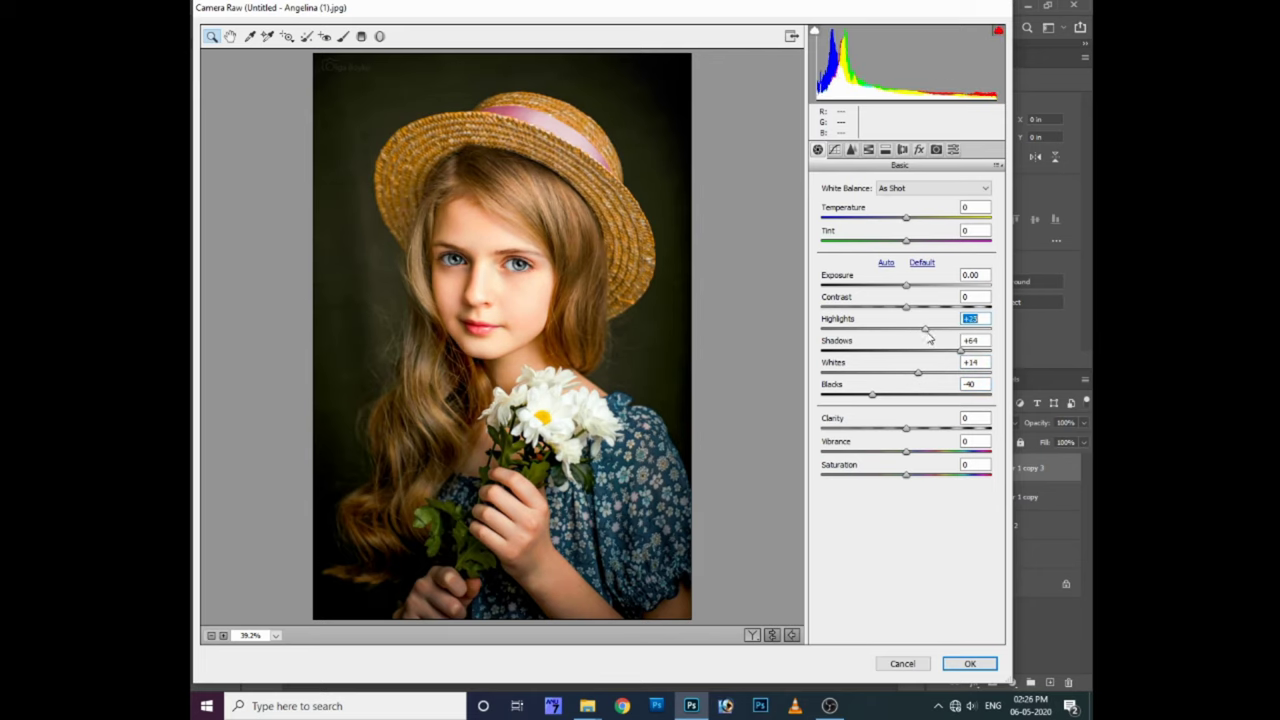
pyautogui.moveTo(917, 373); pyautogui.dragTo(923, 374)
pyautogui.moveTo(868, 329)
pyautogui.mouseDown()
pyautogui.moveTo(930, 307)
pyautogui.moveTo(914, 287)
pyautogui.mouseUp()
pyautogui.moveTo(906, 428); pyautogui.dragTo(938, 432)
pyautogui.click(874, 331)
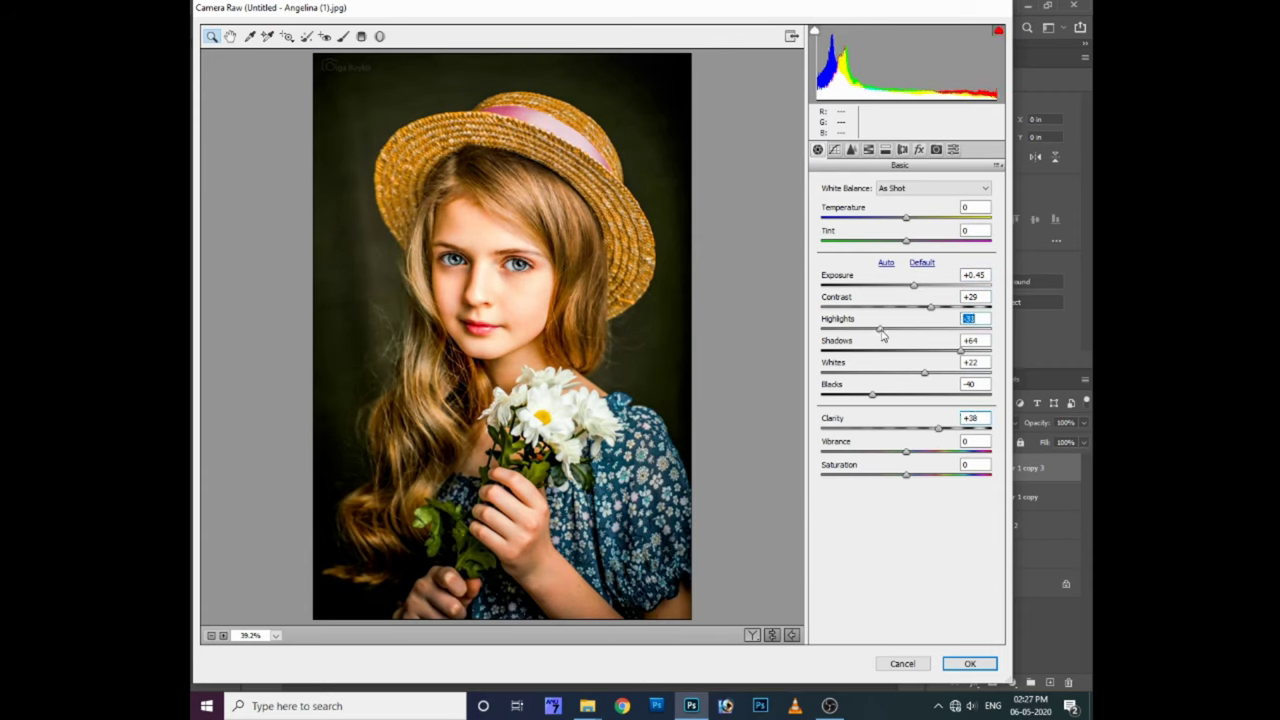
pyautogui.moveTo(885, 368); pyautogui.dragTo(879, 372)
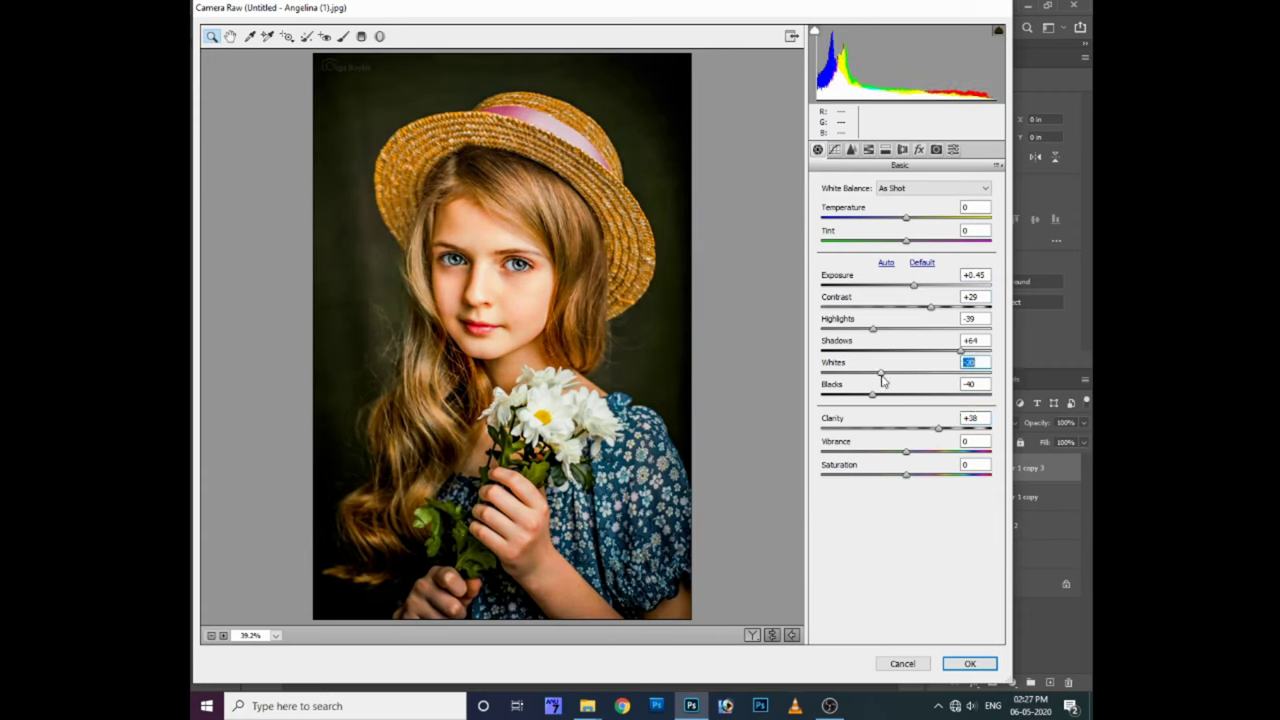
# Boost Clarity, set Shadows +33, keep Temperature at 0, Vibrance +14, Saturation +12, and apply
pyautogui.click(937, 430)
pyautogui.moveTo(940, 437); pyautogui.dragTo(965, 436)
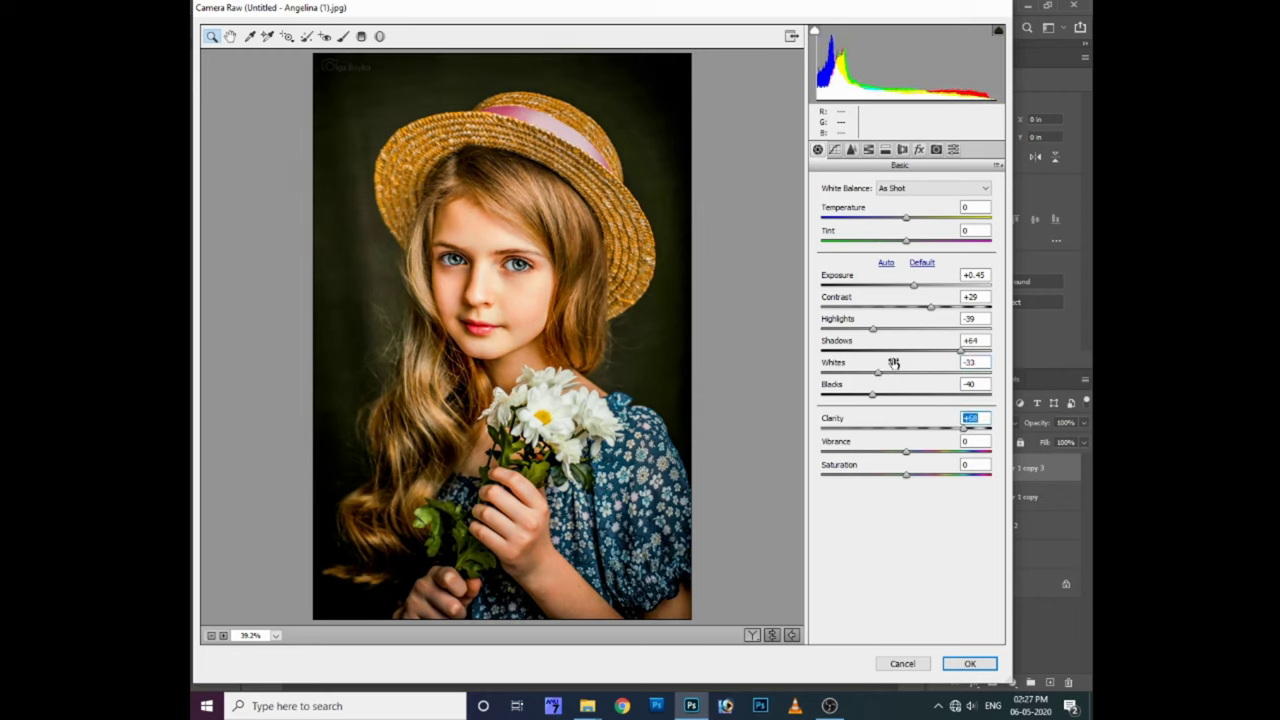
pyautogui.moveTo(961, 351); pyautogui.dragTo(936, 357)
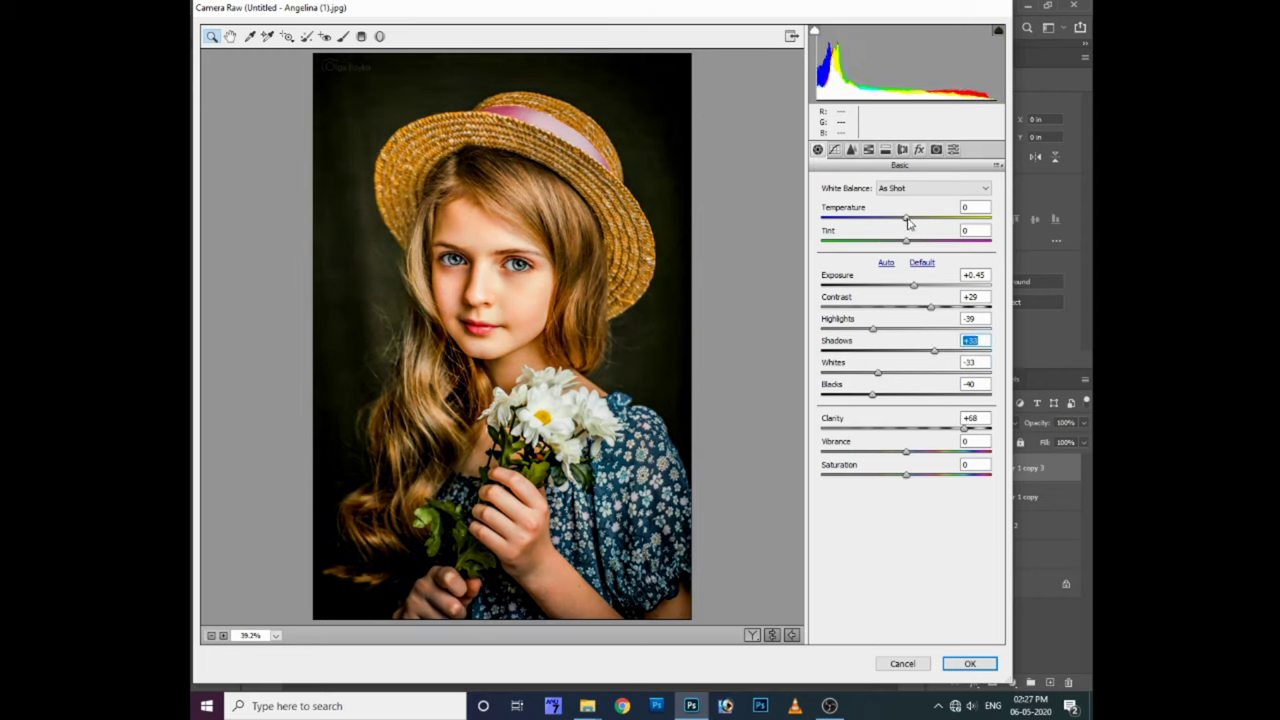
pyautogui.moveTo(906, 219); pyautogui.dragTo(893, 224)
pyautogui.write('0')
pyautogui.press('Tab')
pyautogui.moveTo(906, 451)
pyautogui.mouseDown()
pyautogui.moveTo(922, 459)
pyautogui.moveTo(916, 477)
pyautogui.mouseUp()
pyautogui.moveTo(963, 428); pyautogui.dragTo(1001, 440)
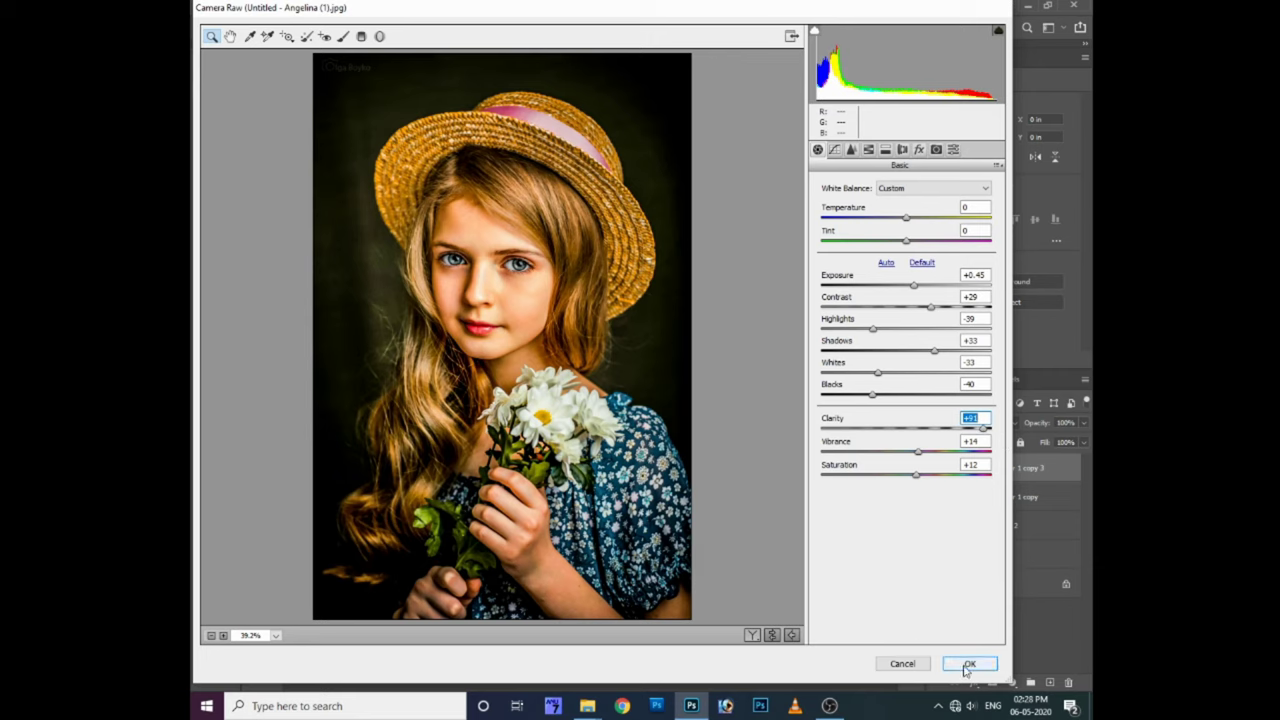
pyautogui.click(969, 664)
# Resize the image to 12 × 18 inches at 300 pixels/inch
pyautogui.click(938, 468)
pyautogui.click(269, 6)
pyautogui.click(266, 6)
pyautogui.click(300, 124)
pyautogui.write('300')
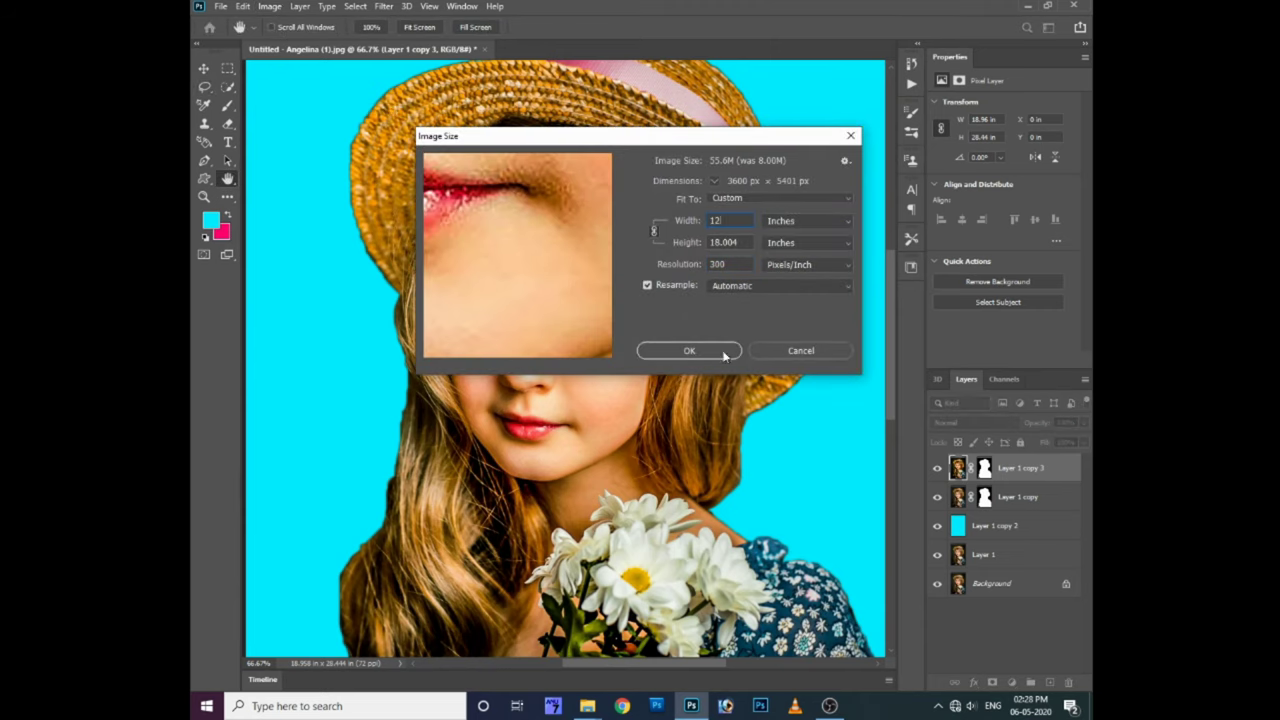
pyautogui.click(726, 352)
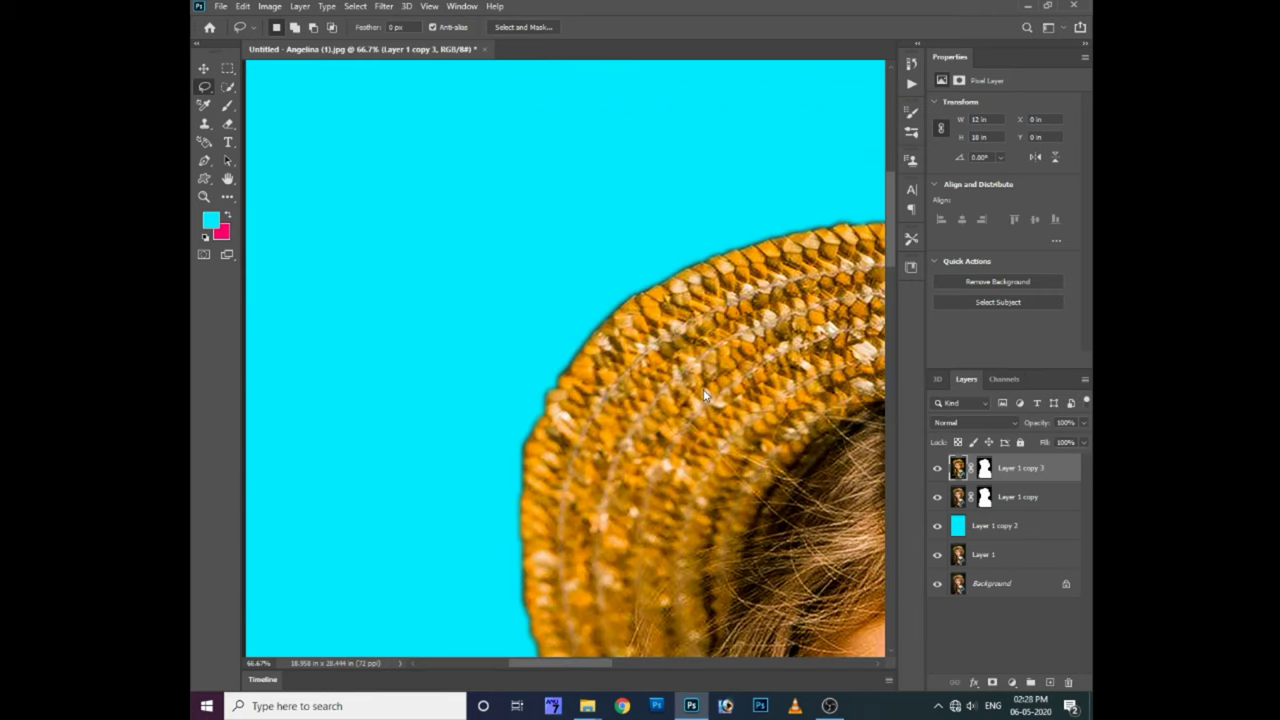
pyautogui.hotkey('ctrl', '-')
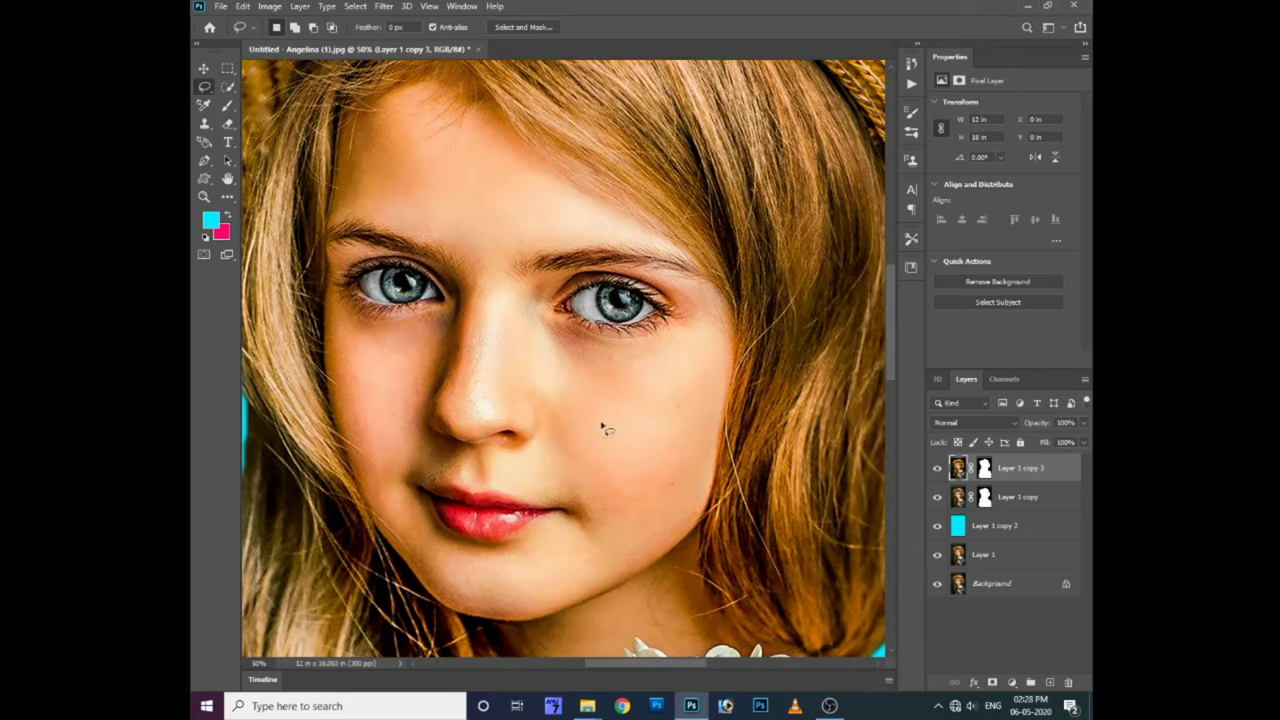
# Duplicate the top cutout layer and sharpen it with Unsharp Mask, about 123% amount, 4.6 px radius
pyautogui.press('v')
pyautogui.hotkey('ctrl', 'j')
pyautogui.click(937, 525)
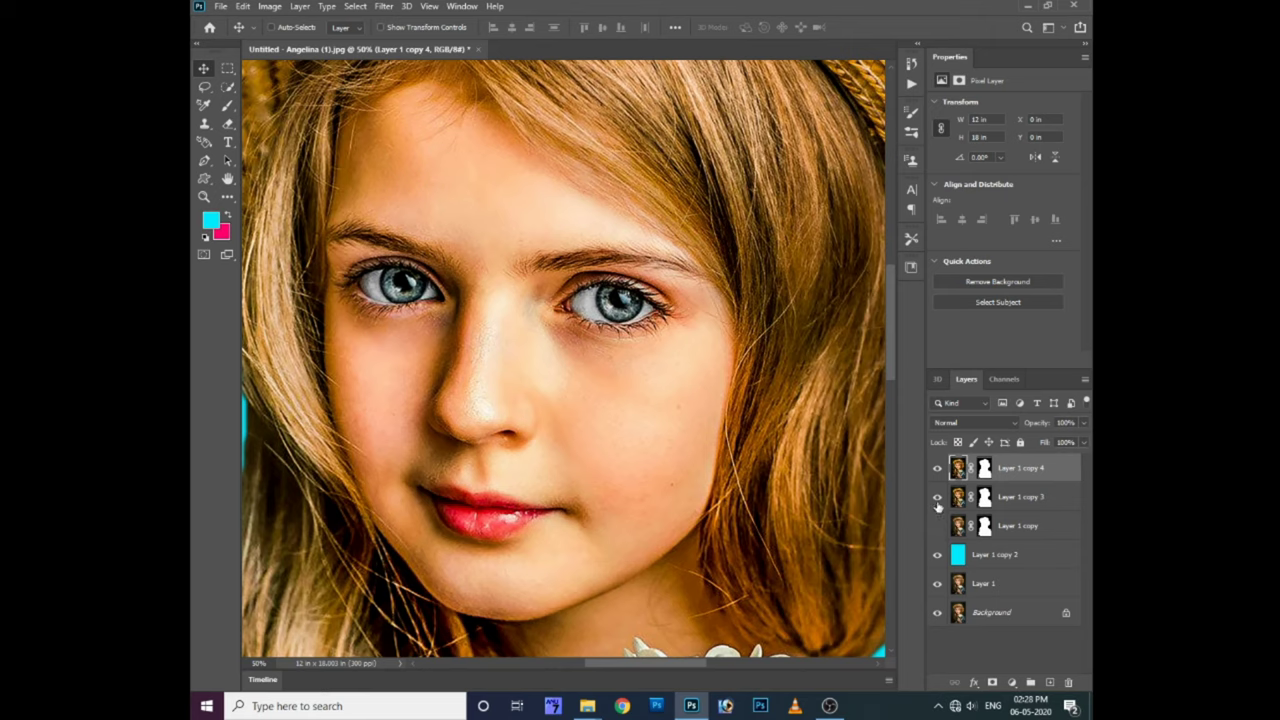
pyautogui.click(384, 8)
pyautogui.click(600, 312)
pyautogui.moveTo(777, 413); pyautogui.dragTo(773, 413)
pyautogui.moveTo(895, 376); pyautogui.dragTo(851, 376)
pyautogui.moveTo(773, 413); pyautogui.dragTo(805, 413)
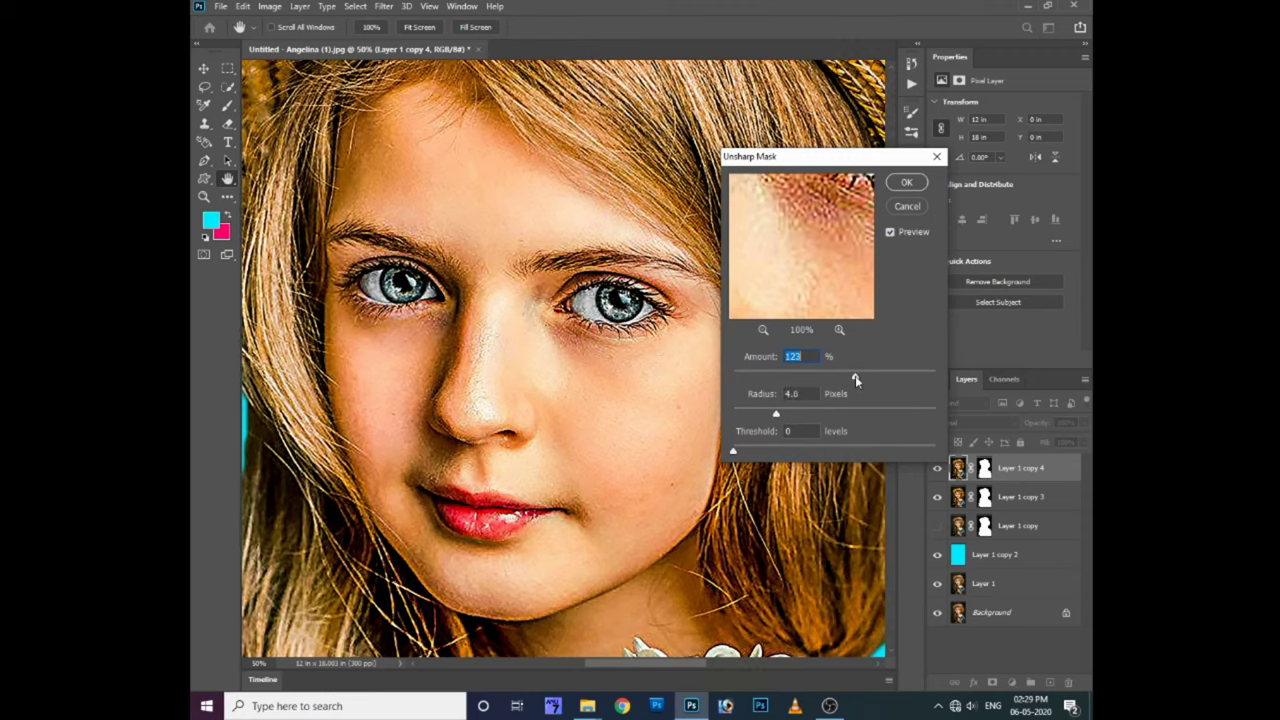
pyautogui.click(890, 183)
# Delete the sharpened copy's mask, show the cutout layers again and link all three
pyautogui.click(937, 496)
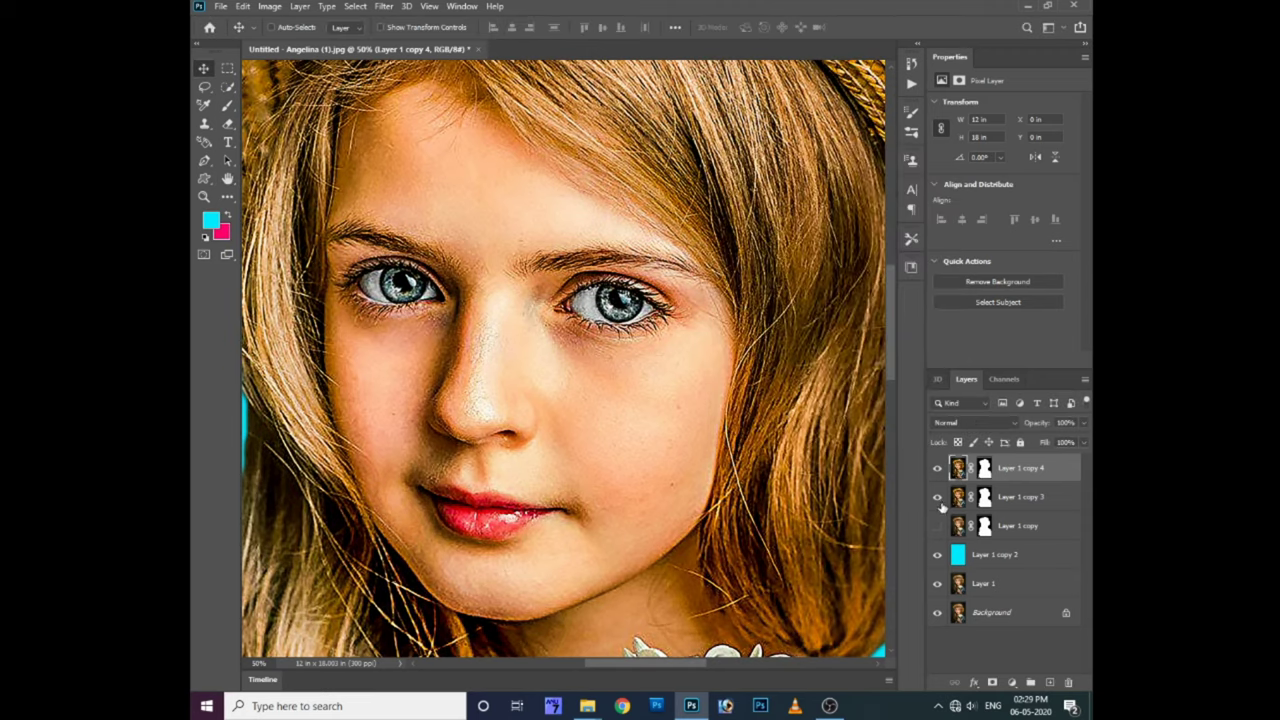
pyautogui.click(1067, 682)
pyautogui.click(640, 266)
pyautogui.click(937, 525)
pyautogui.click(937, 496)
pyautogui.keyDown('shift'); pyautogui.click(1027, 524); pyautogui.keyUp('shift')
pyautogui.click(954, 682)
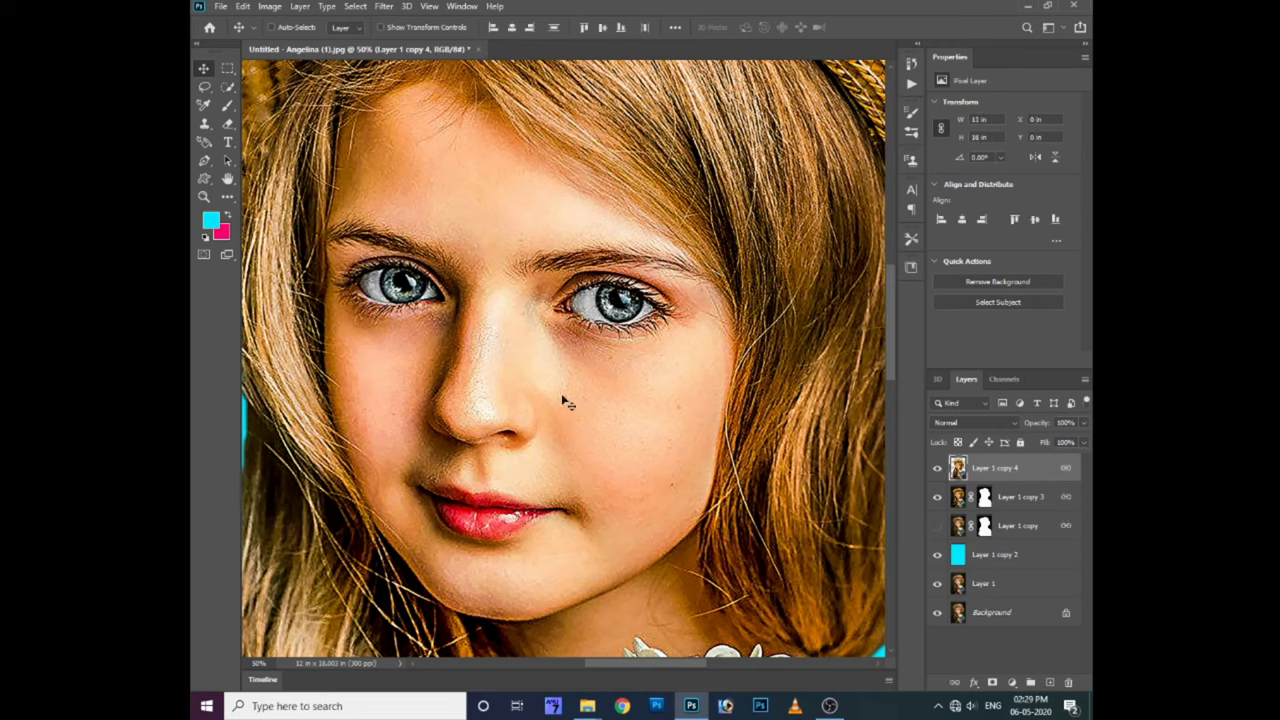
pyautogui.click(228, 197)
# Set up the Smudge tool with a 70 px soft round tip and smudge the cheek skin
pyautogui.click(290, 515)
pyautogui.rightClick(486, 394)
pyautogui.click(911, 110)
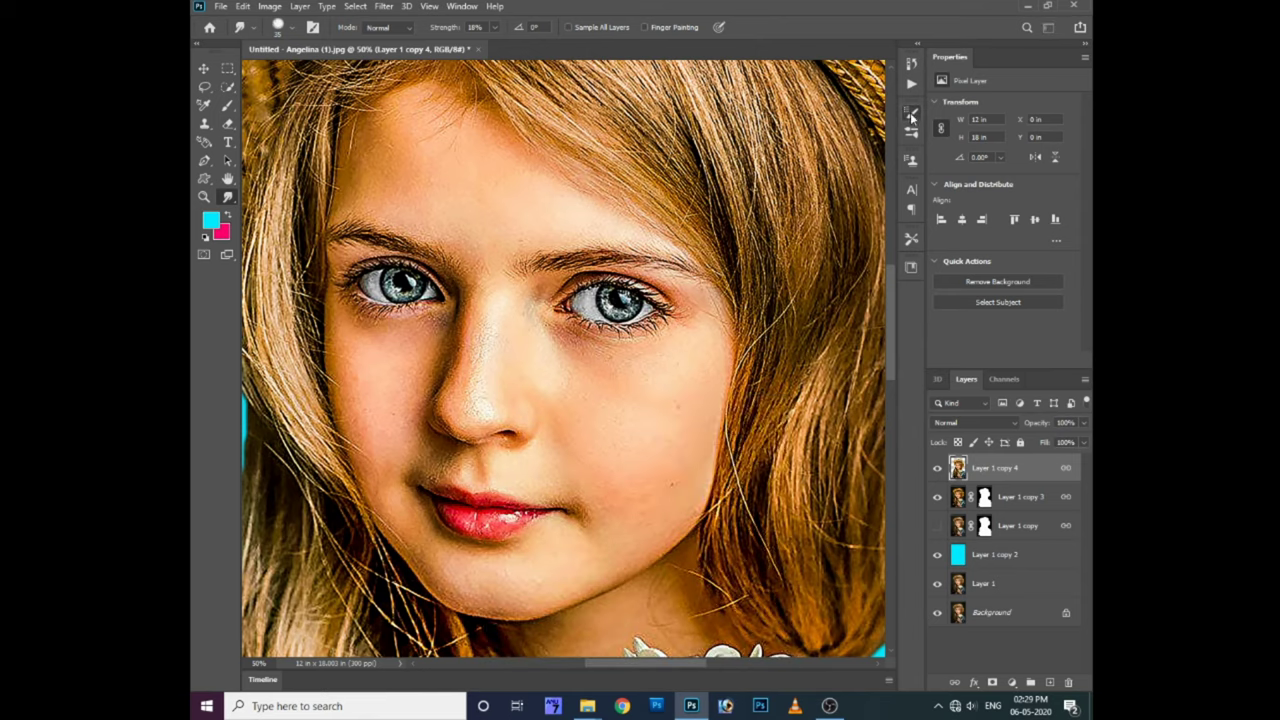
pyautogui.click(780, 203)
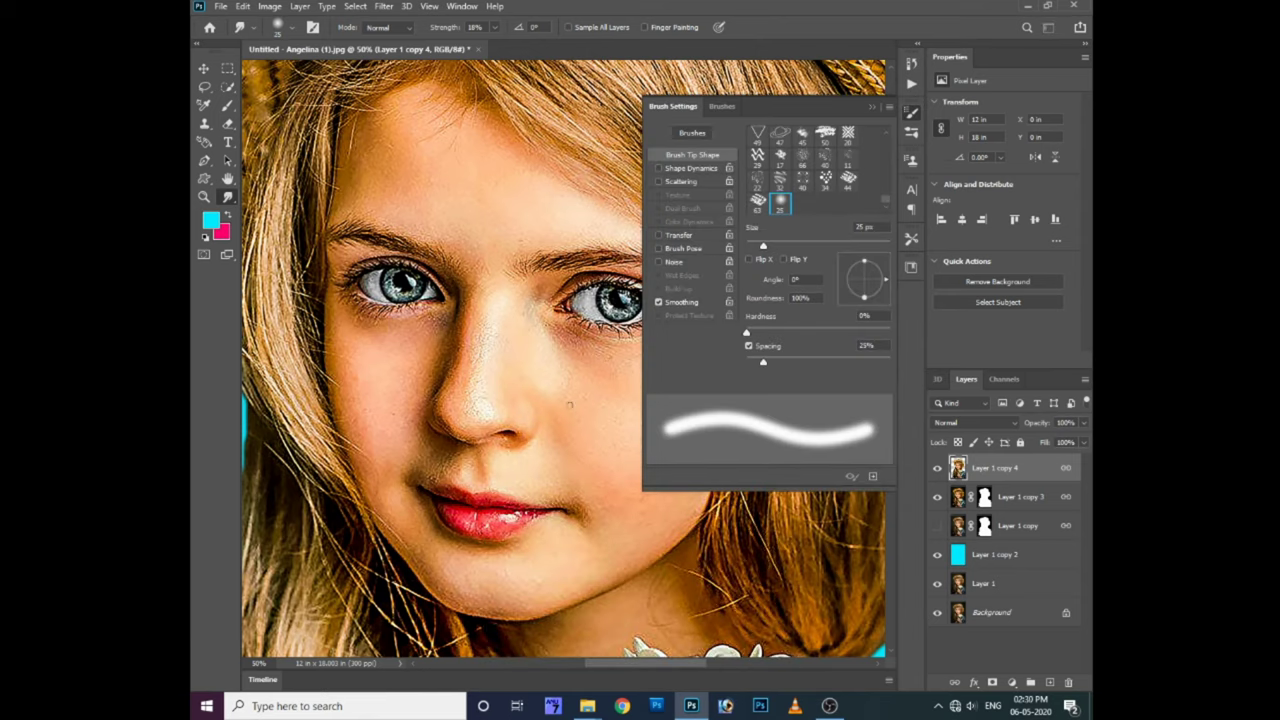
pyautogui.press(']')
pyautogui.press(']')
pyautogui.press(']')
pyautogui.press(']')
pyautogui.press(']')
pyautogui.press(']')
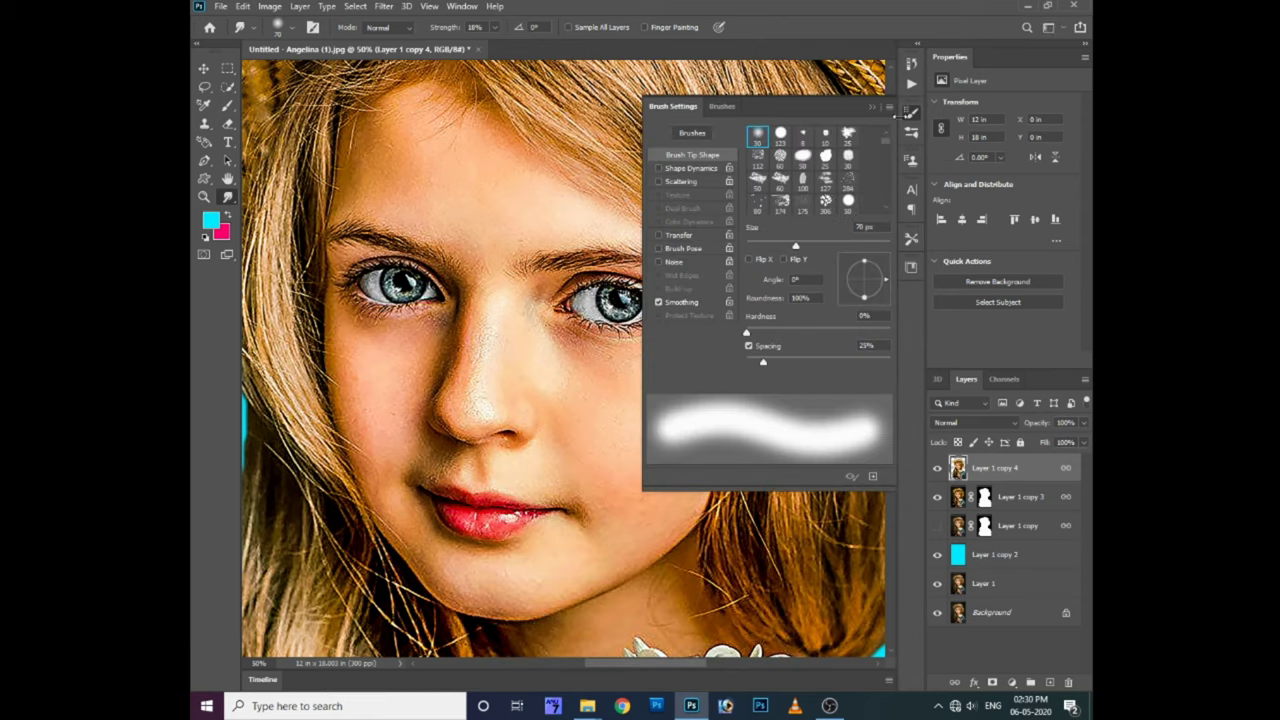
pyautogui.click(911, 111)
pyautogui.hotkey('ctrl', '+')
pyautogui.moveTo(634, 403); pyautogui.dragTo(645, 517)
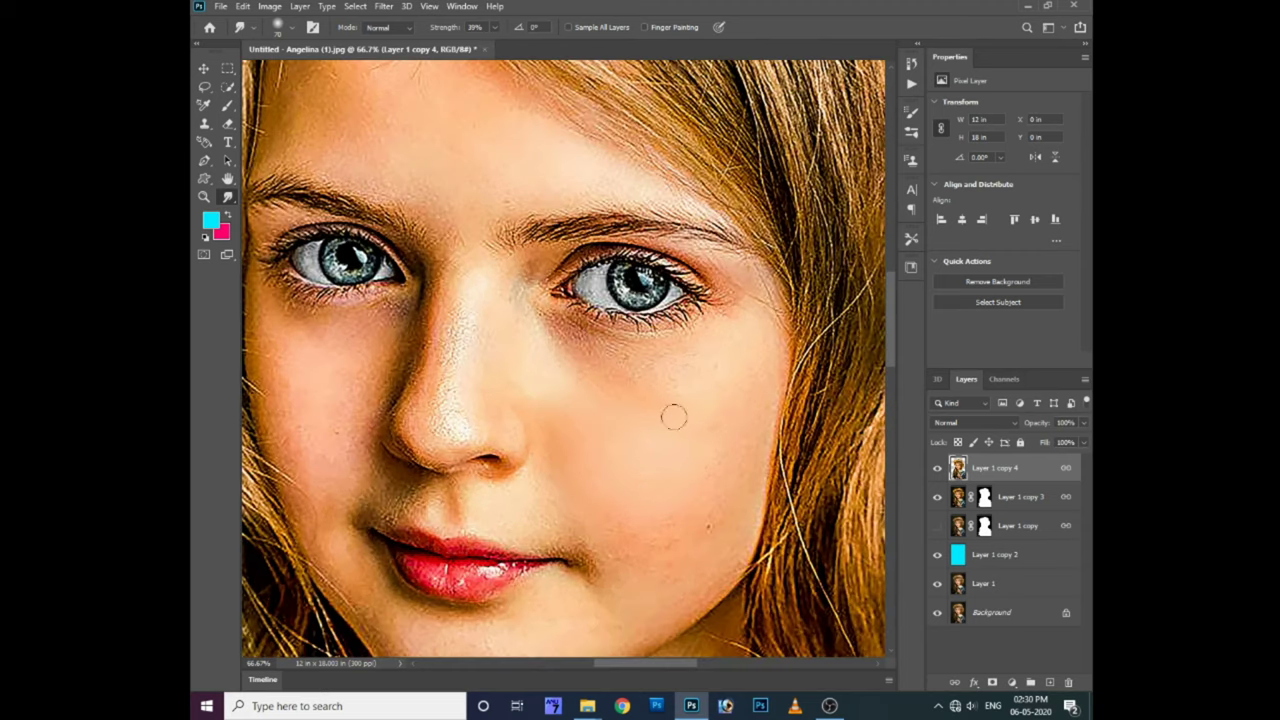
pyautogui.scroll(-2, 748, 368)
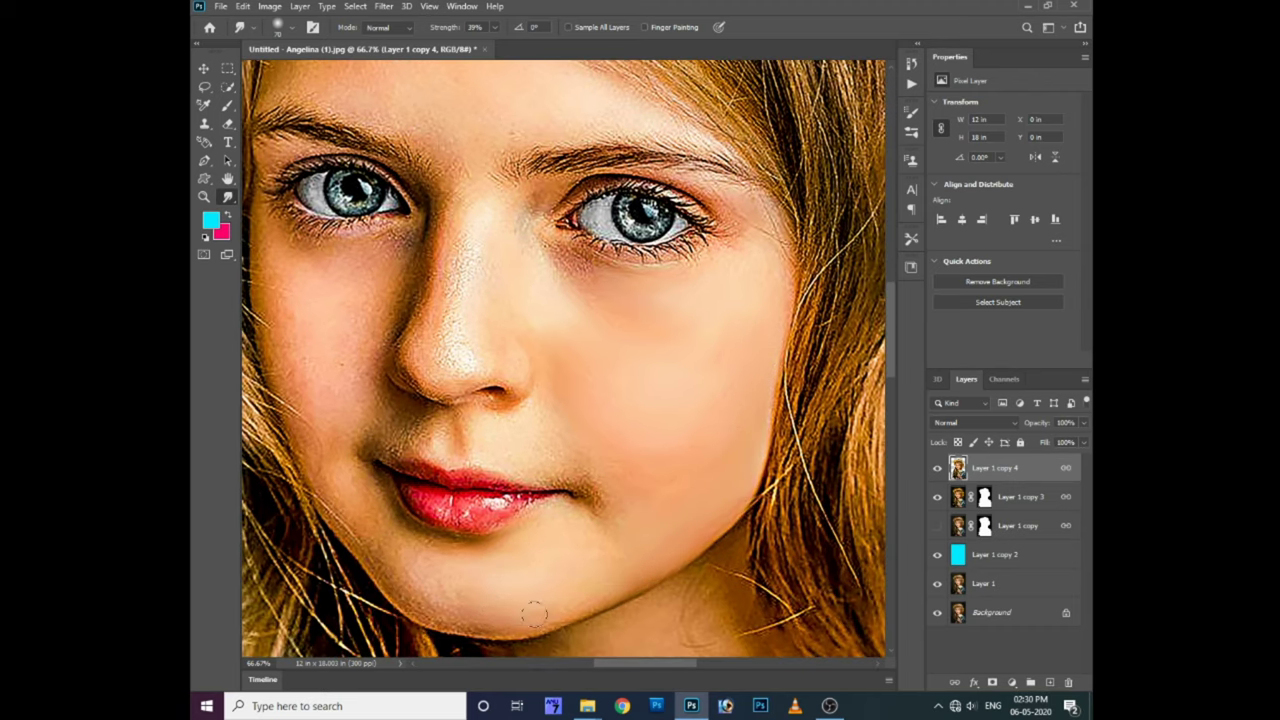
# Preview Curves without applying it, then blend the skin under the eye beside the nose
pyautogui.hotkey('ctrl', 'm')
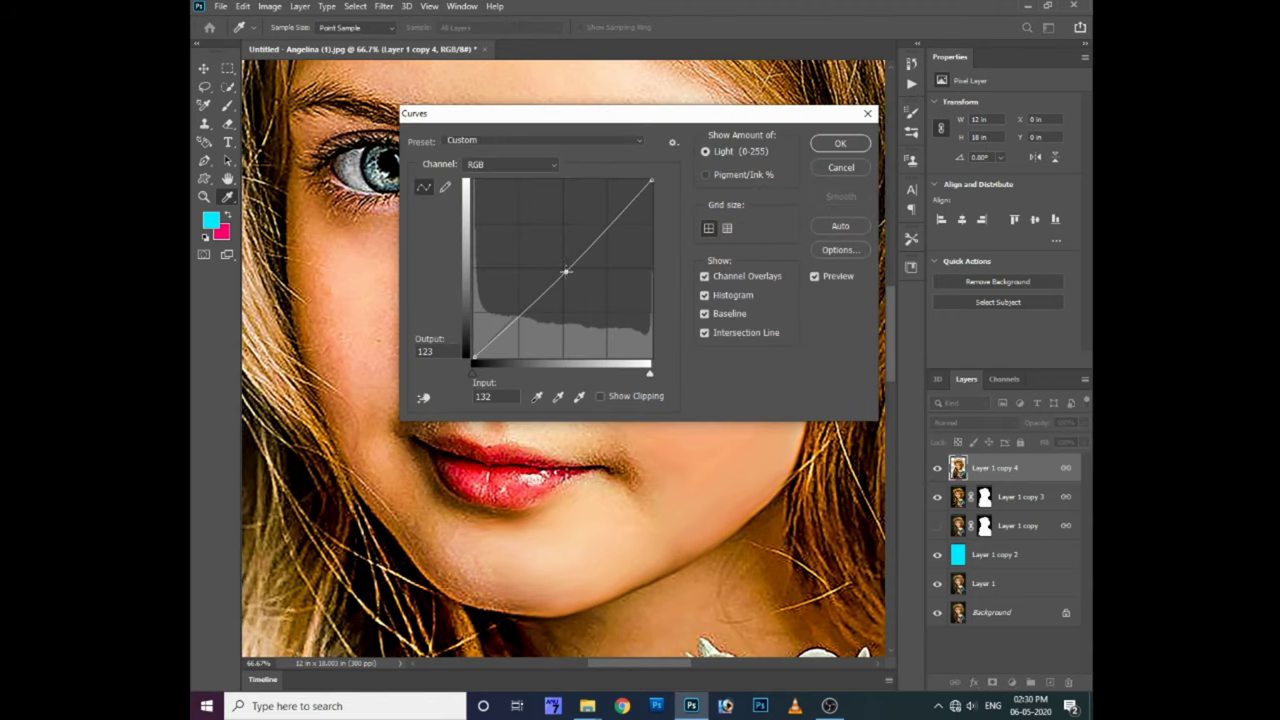
pyautogui.press('Return')
pyautogui.scroll(1, 706, 400)
pyautogui.scroll(2, 650, 390)
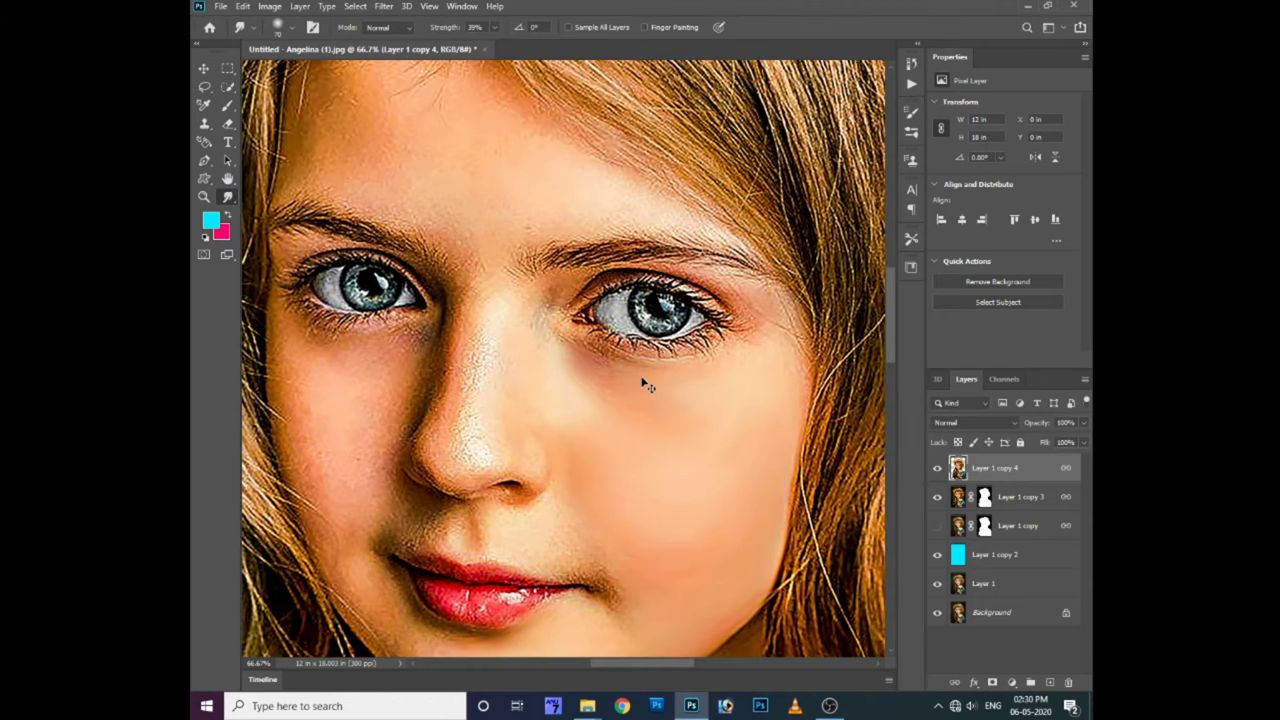
pyautogui.click(911, 112)
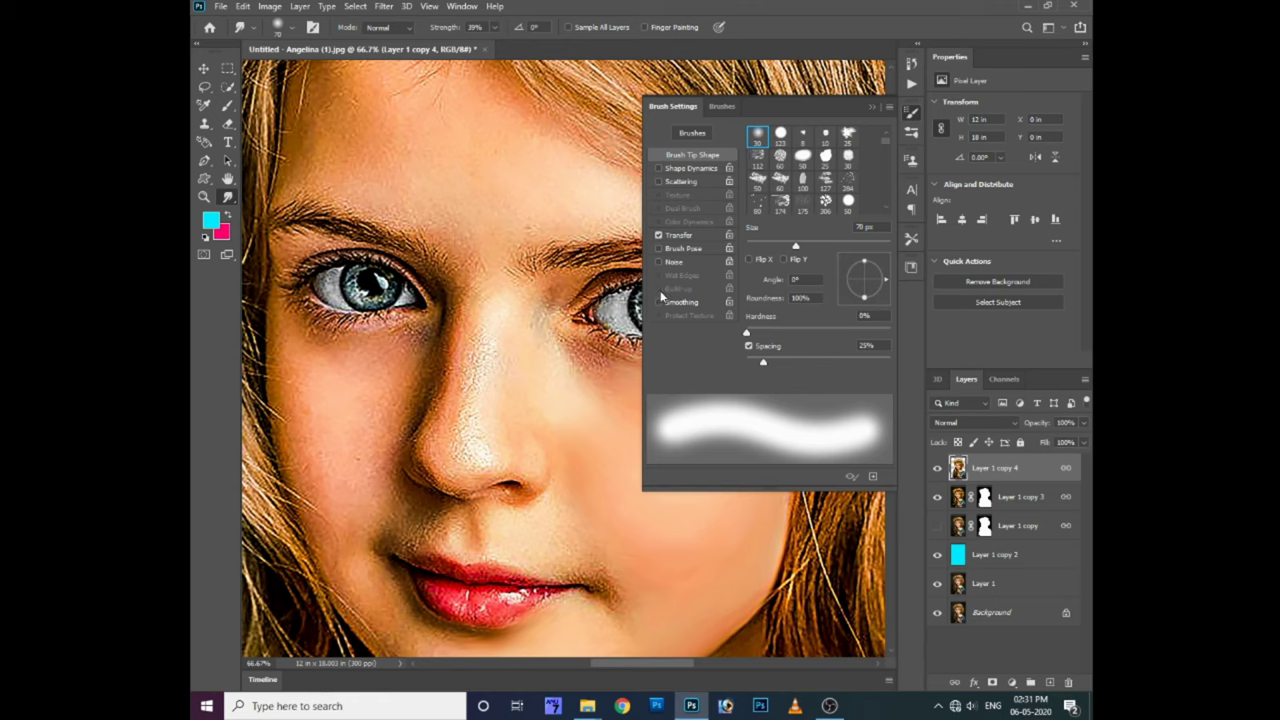
pyautogui.click(872, 106)
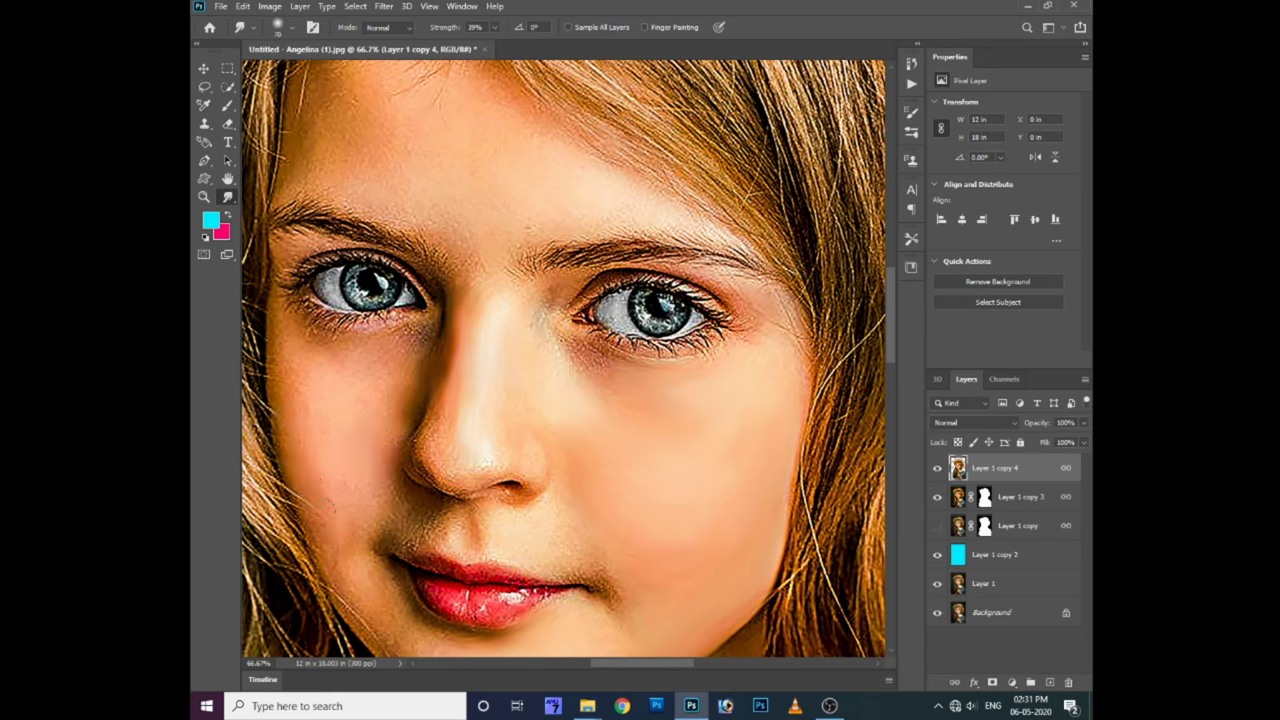
pyautogui.moveTo(391, 383); pyautogui.dragTo(391, 370)
# Try Noise on the brush tip, settle on a soft round tip up to 70 px, and smudge the cheek
pyautogui.click(911, 113)
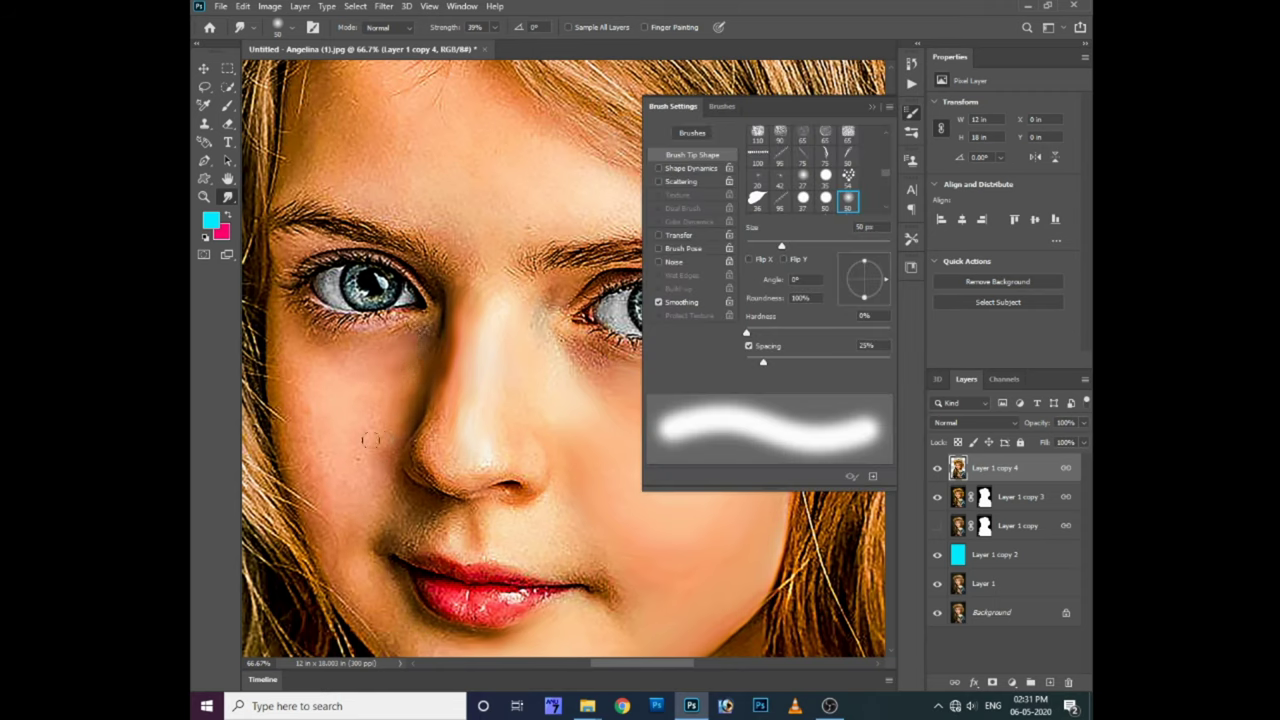
pyautogui.click(494, 27)
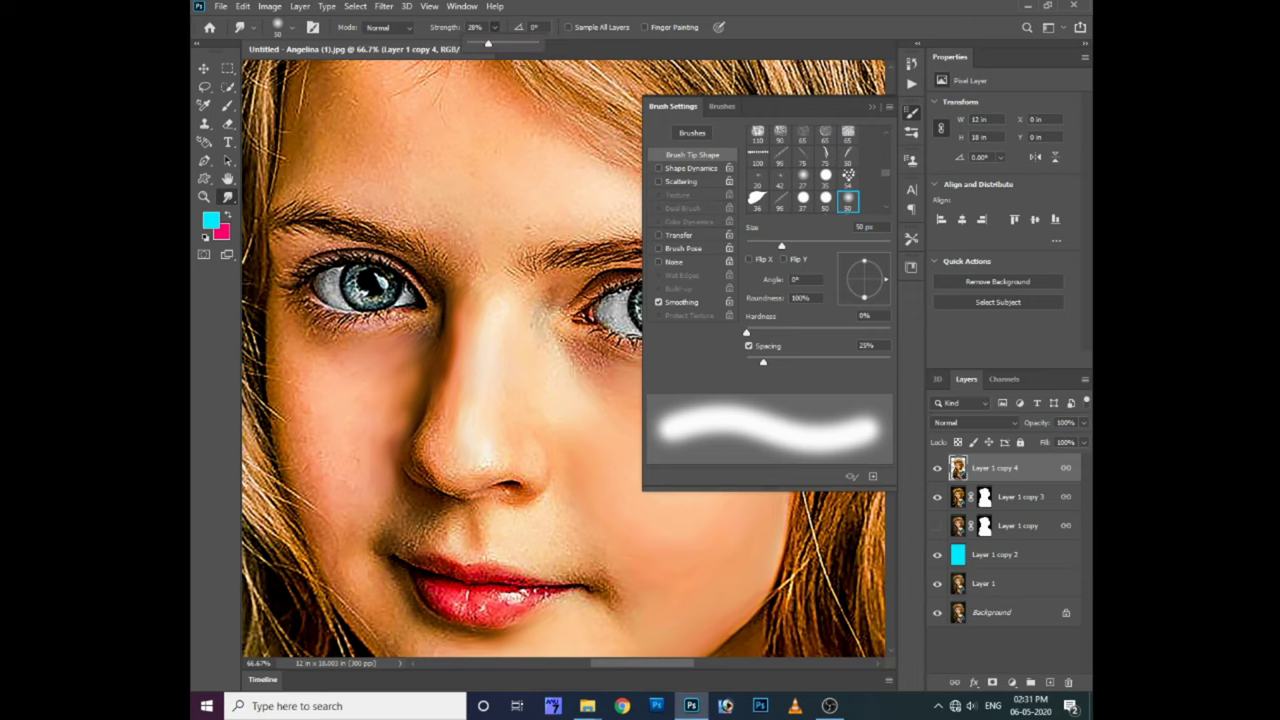
pyautogui.click(659, 262)
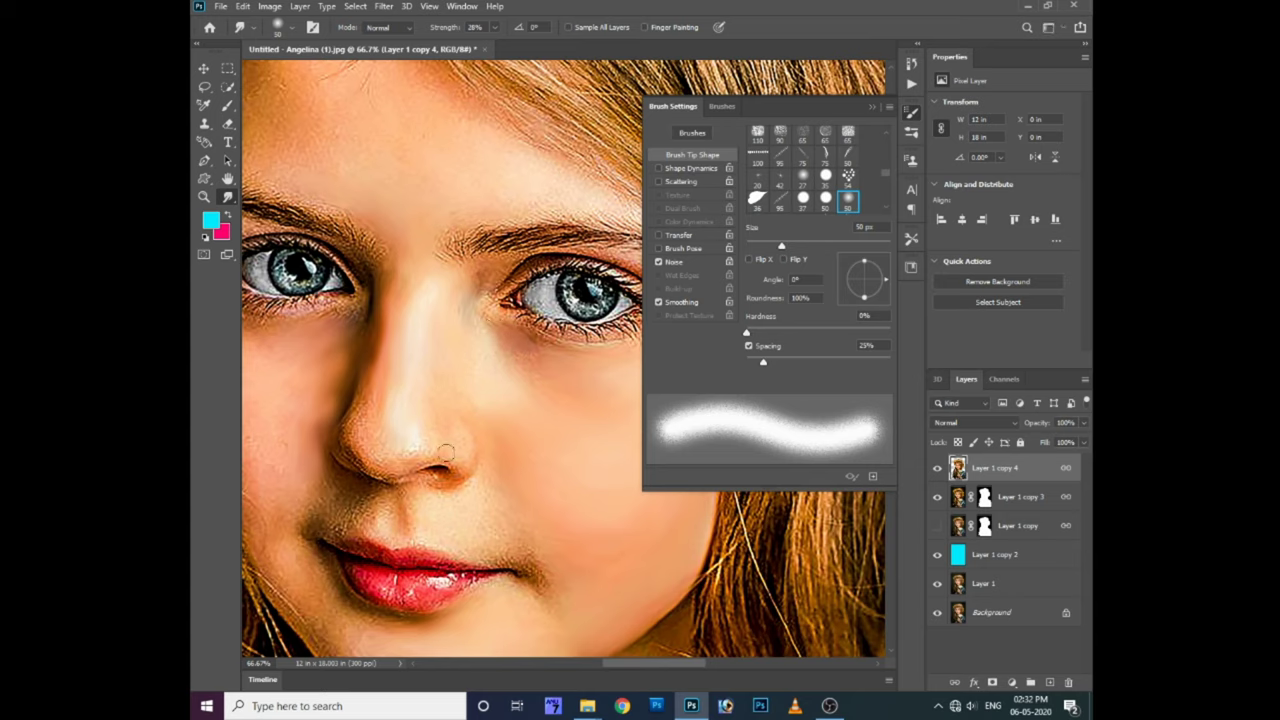
pyautogui.click(661, 262)
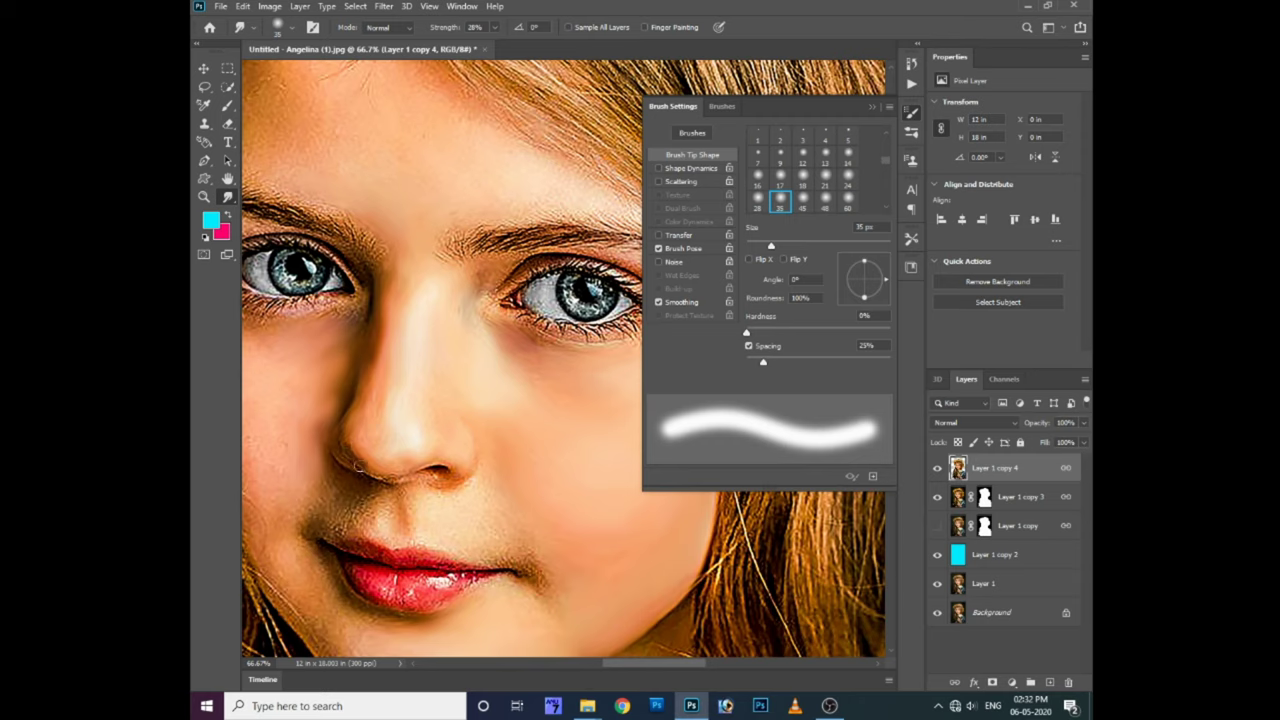
pyautogui.press(']')
pyautogui.press('[')
pyautogui.press('[')
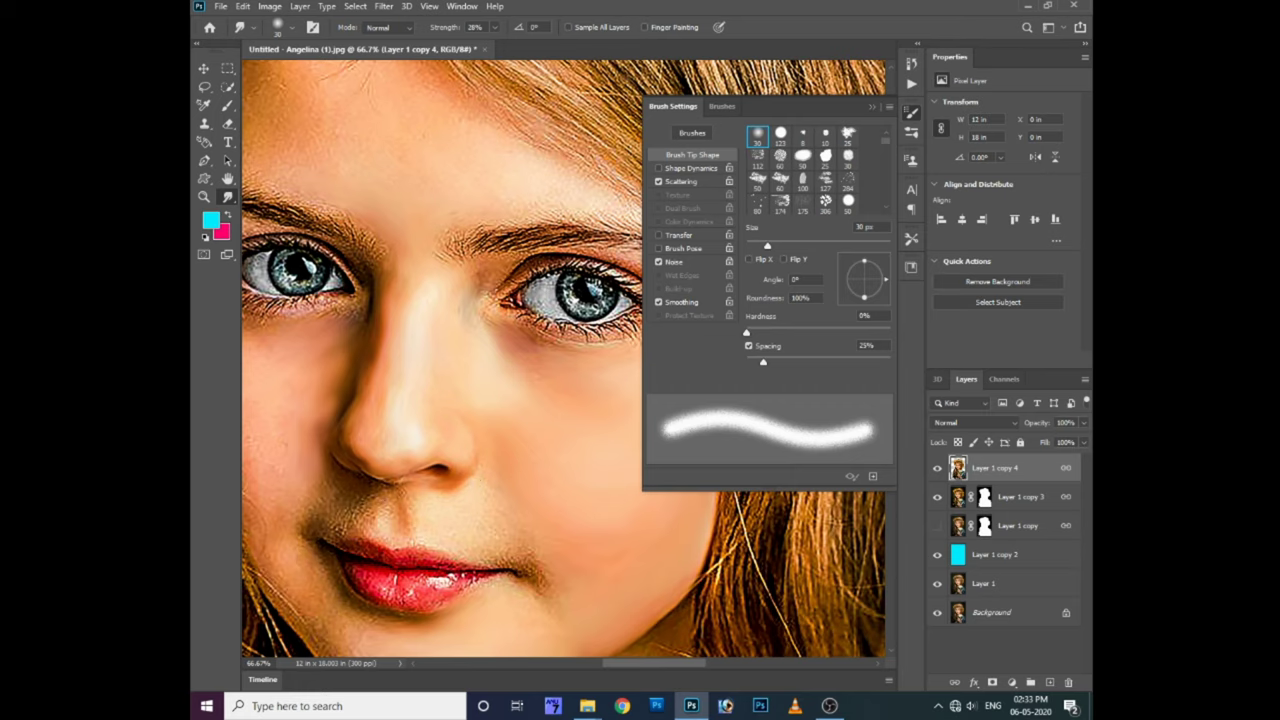
pyautogui.press(']')
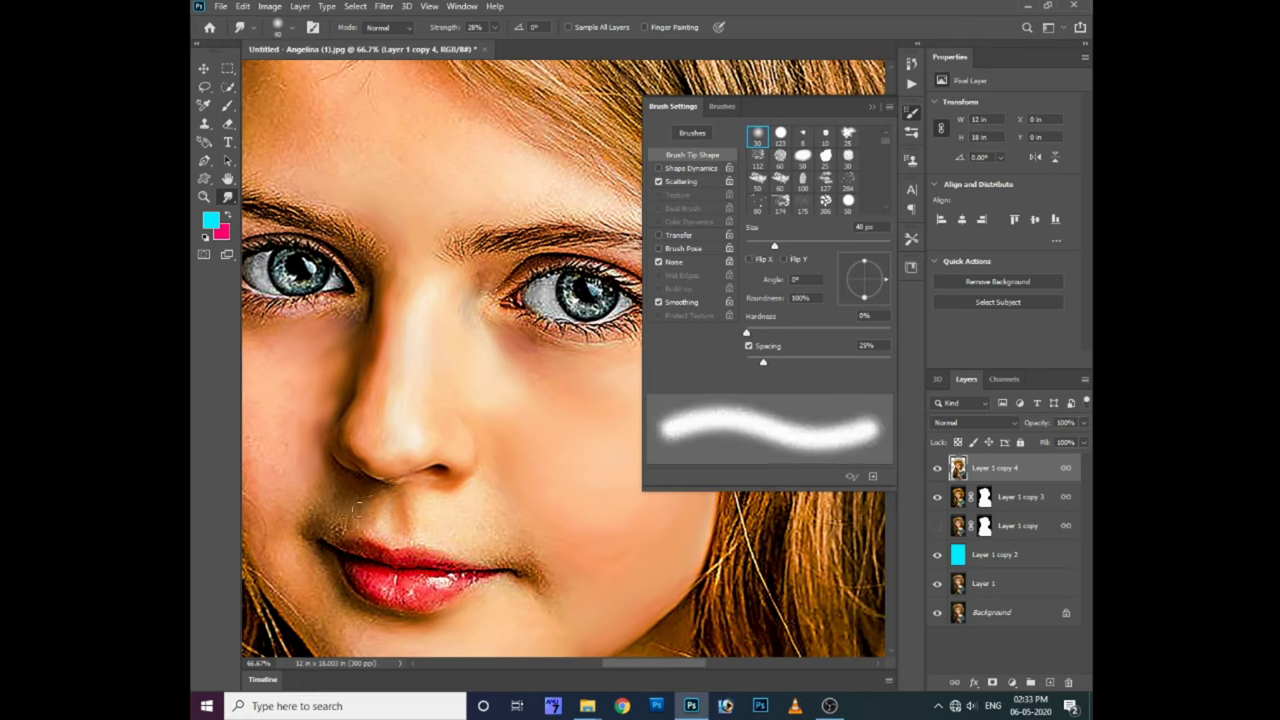
pyautogui.press(']')
pyautogui.press(']')
pyautogui.press(']')
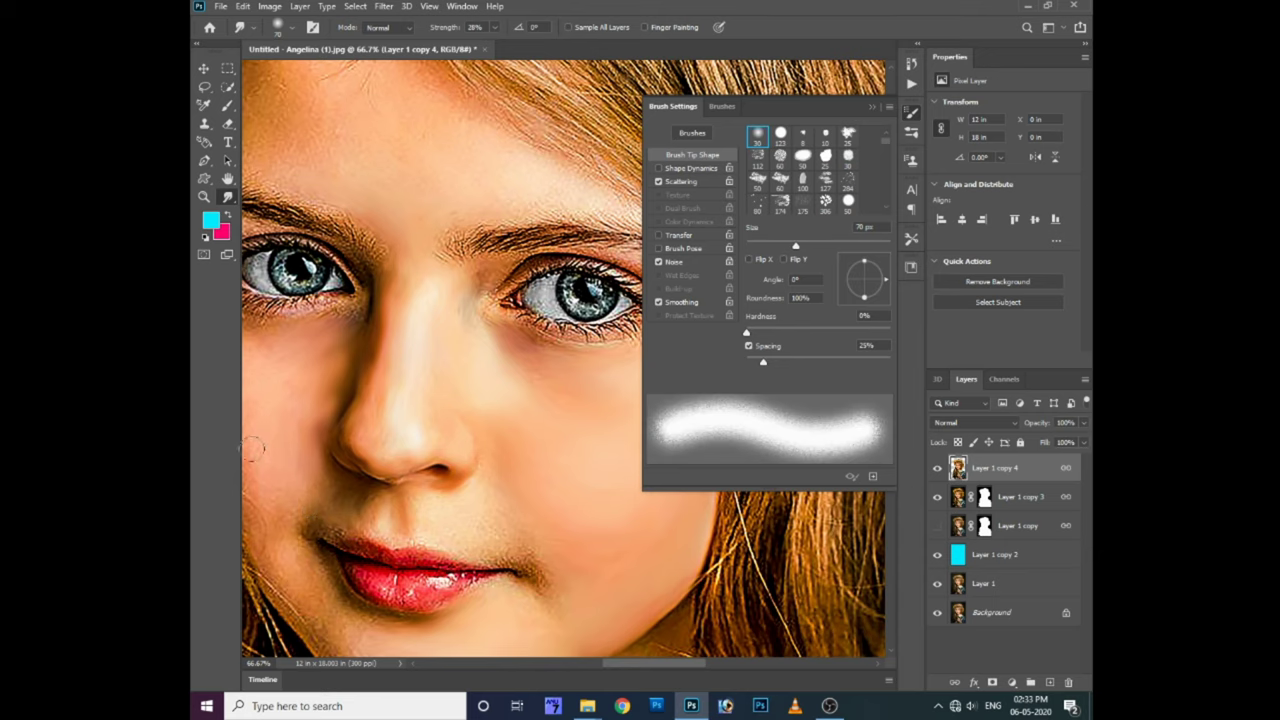
pyautogui.moveTo(252, 450); pyautogui.dragTo(342, 421)
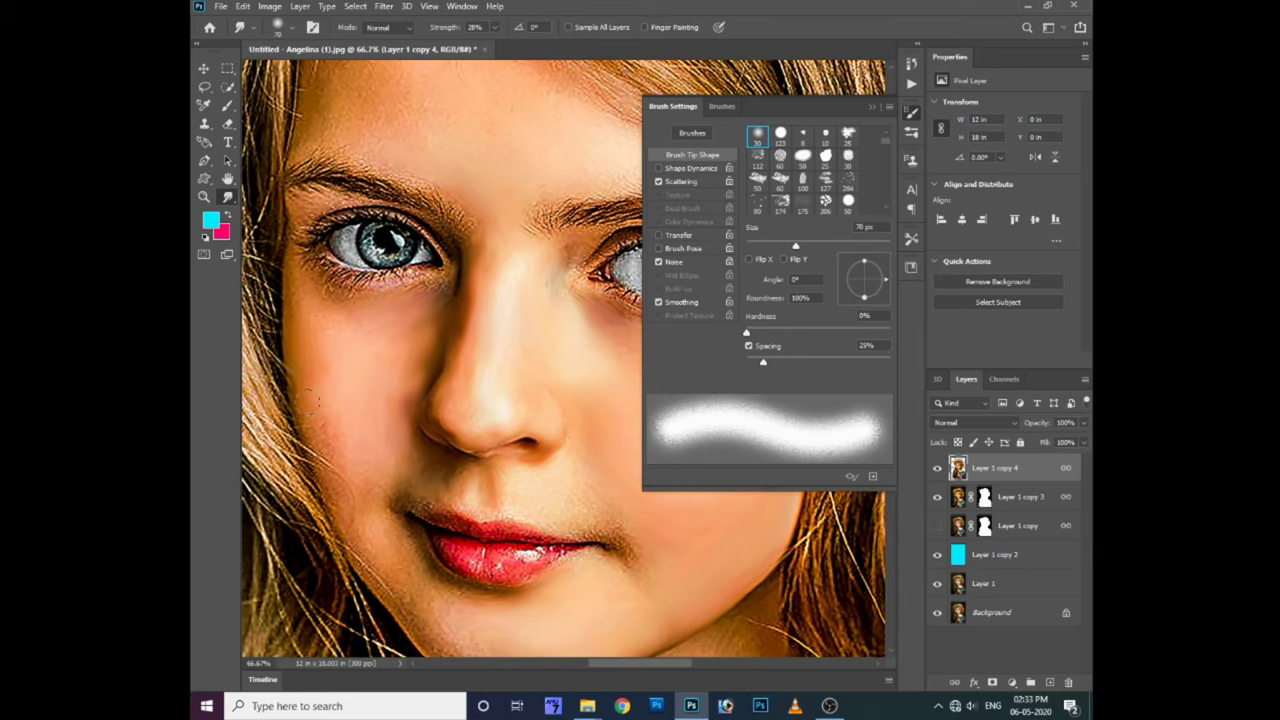
# Switch to a 25 px soft round tip enlarged to 45 px and choose the Oil paint brush preset
pyautogui.scroll(2, 365, 480)
pyautogui.scroll(1, 366, 414)
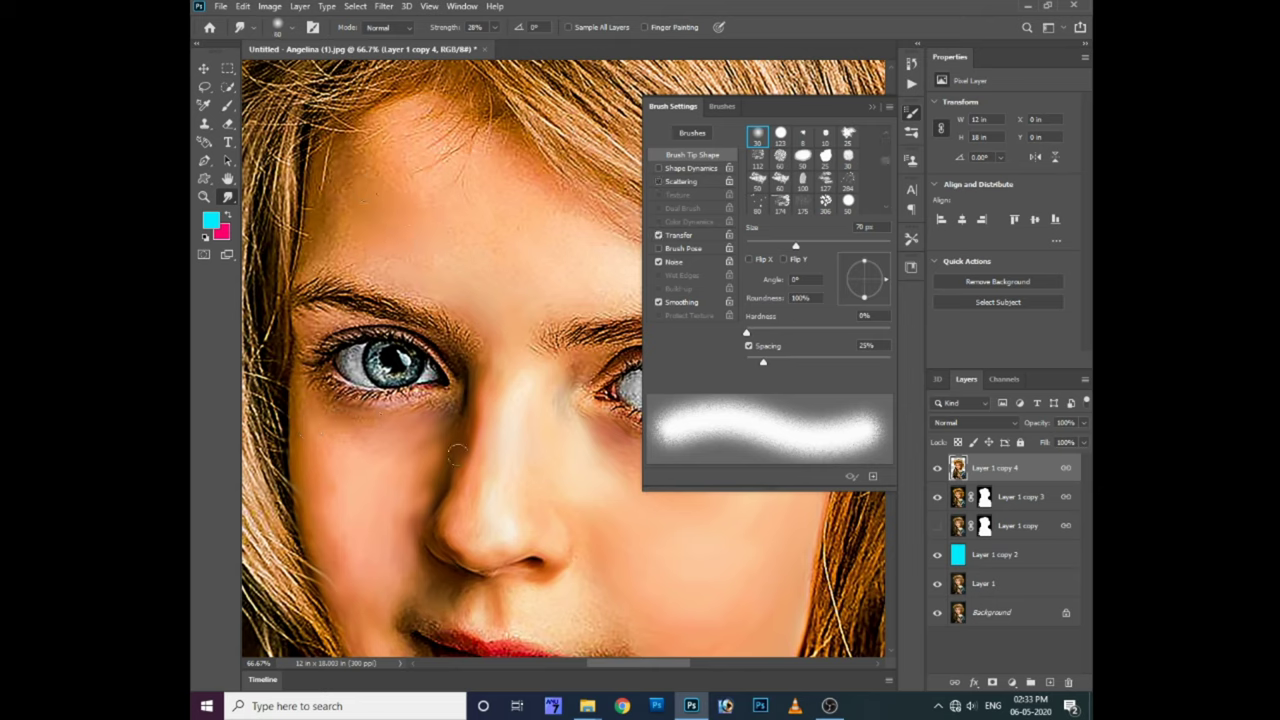
pyautogui.press('.')
pyautogui.press('.')
pyautogui.press('.')
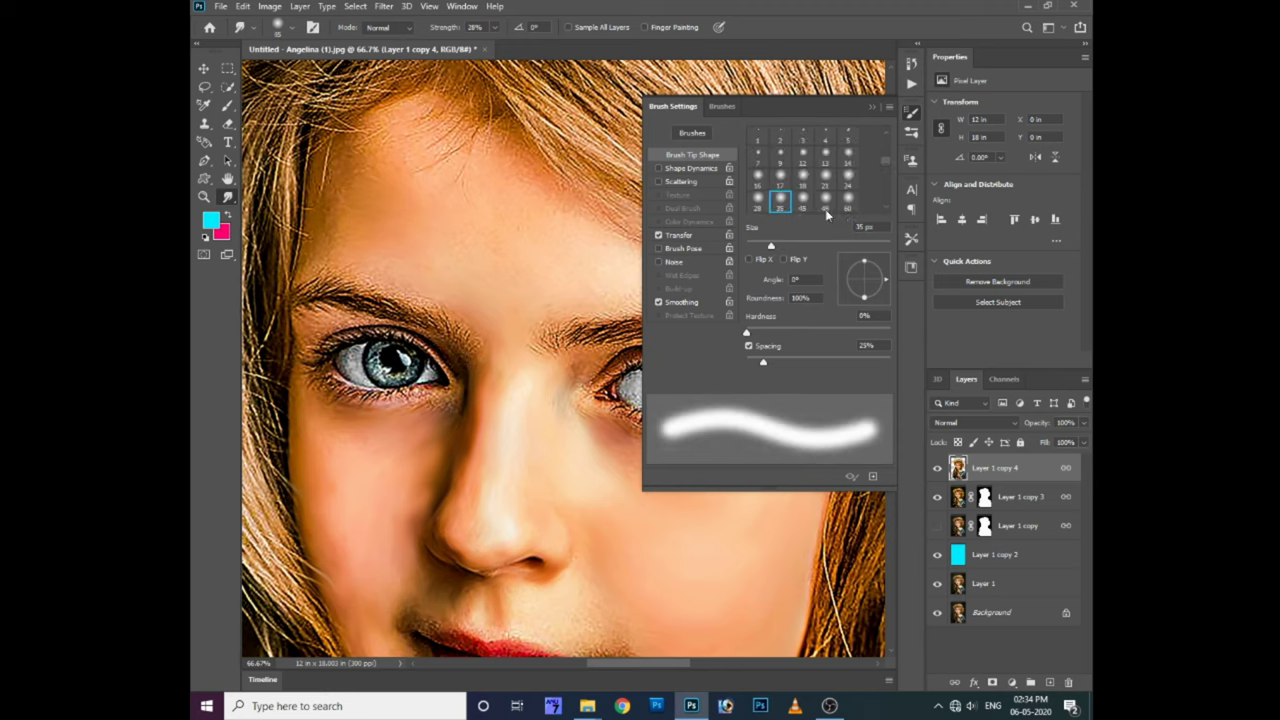
pyautogui.press('.')
pyautogui.press('.')
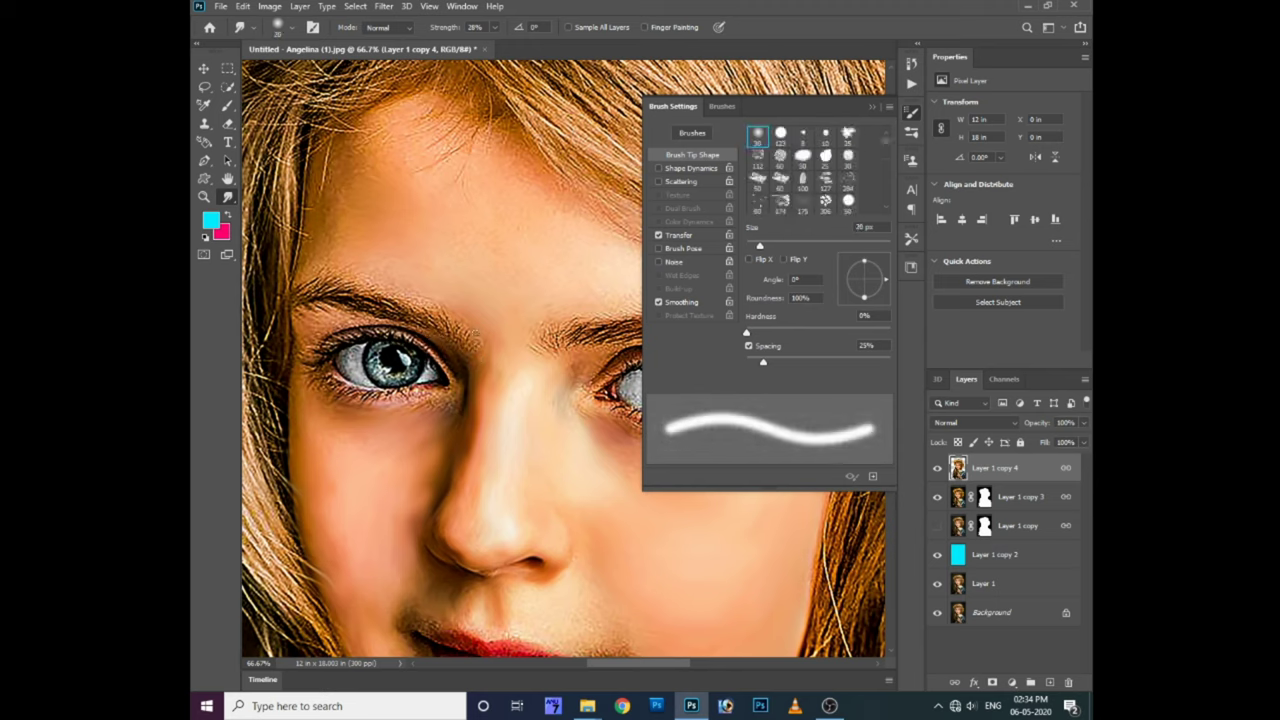
pyautogui.press(']')
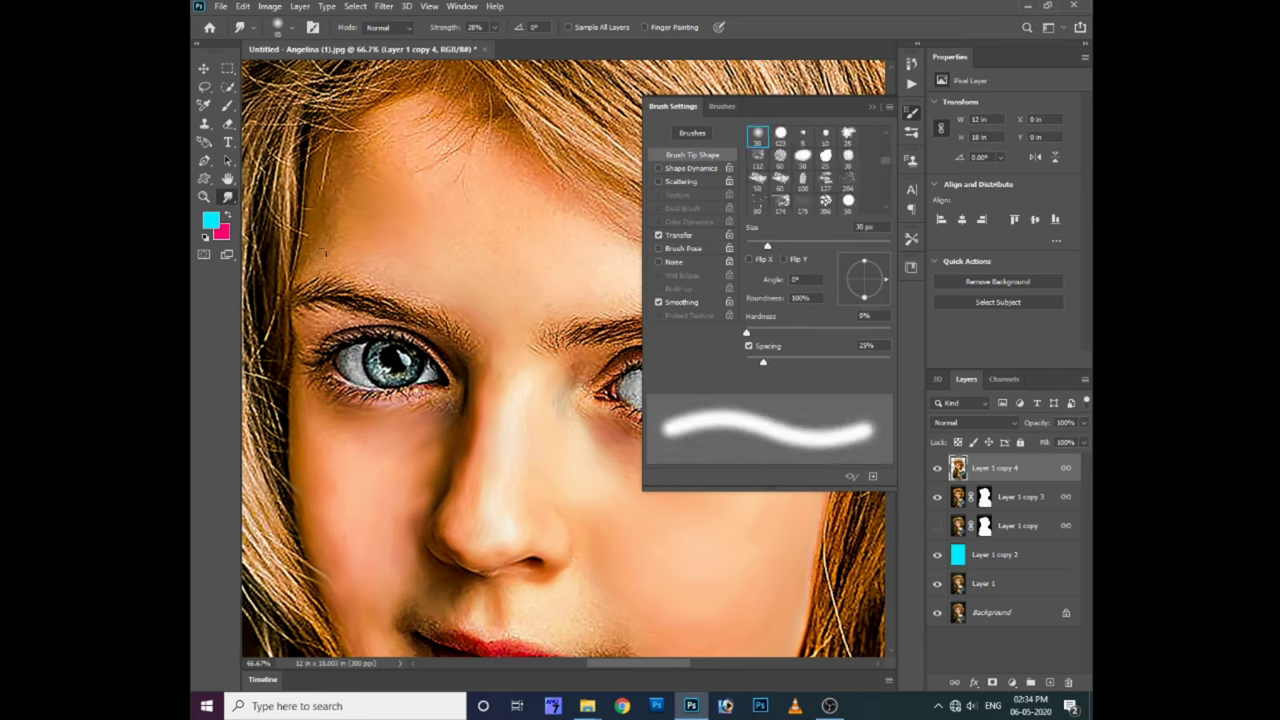
pyautogui.press(']')
pyautogui.press(']')
pyautogui.press(']')
pyautogui.press(']')
pyautogui.press(']')
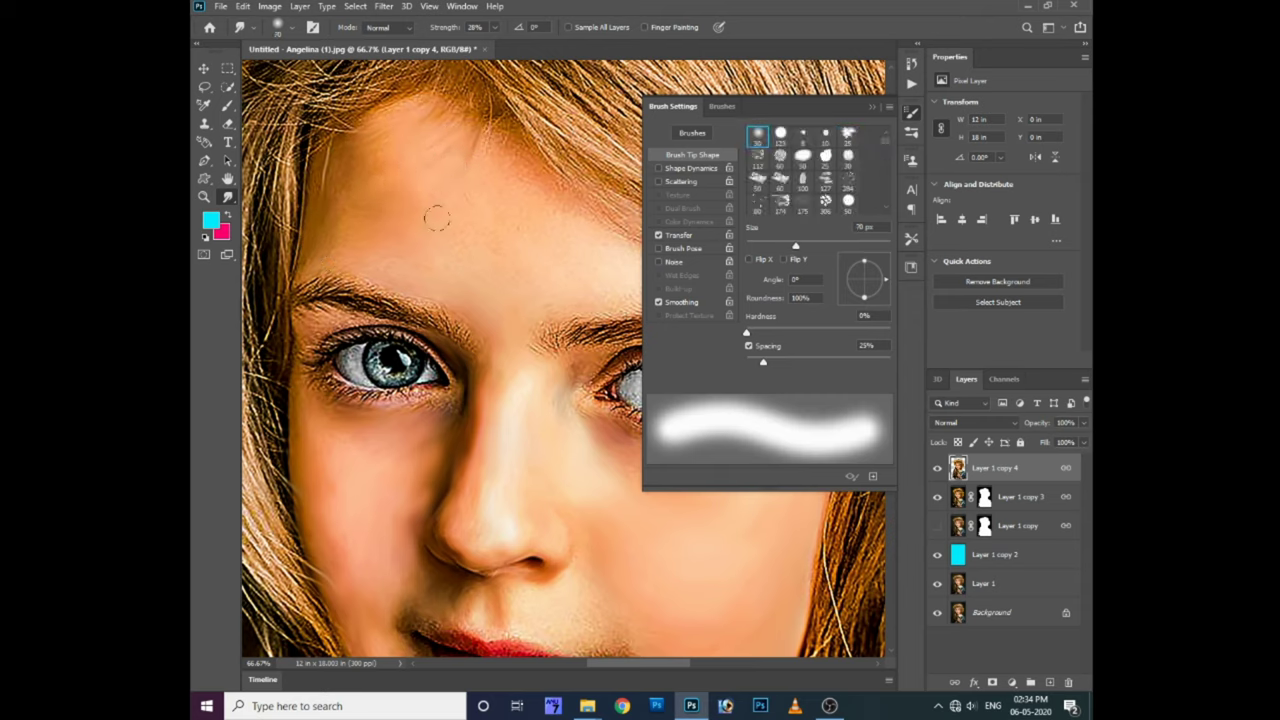
pyautogui.click(911, 112)
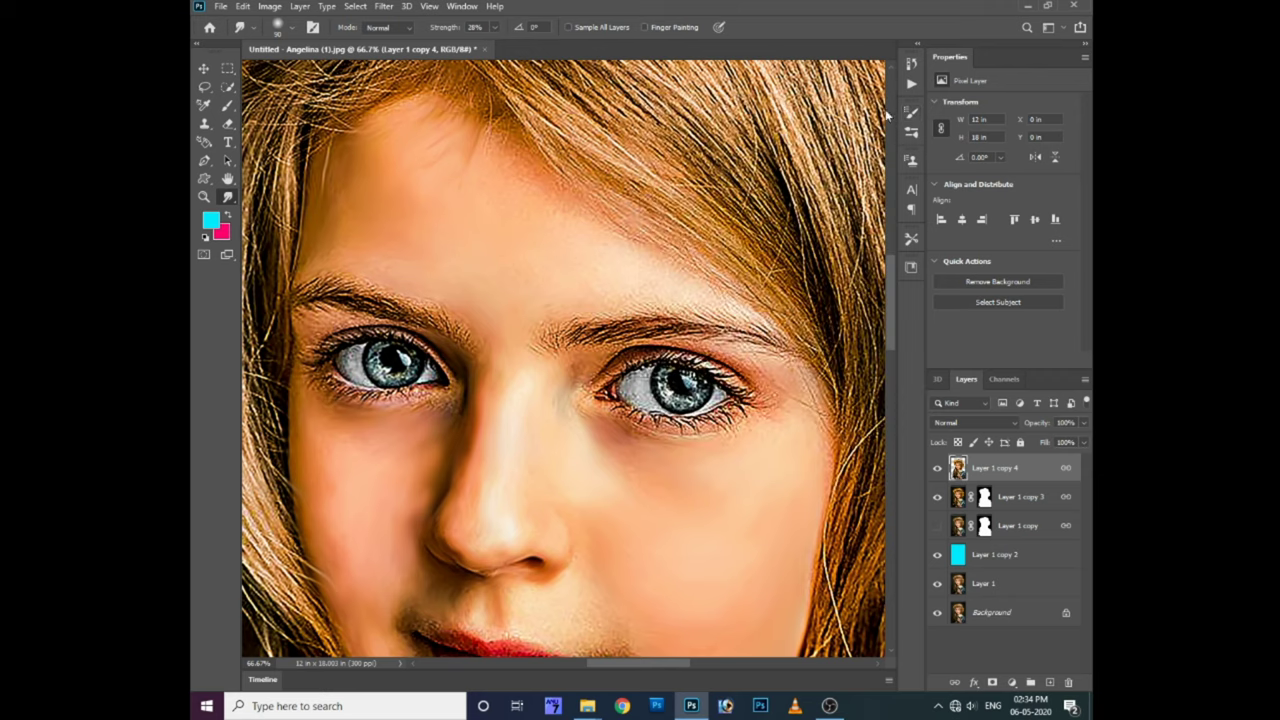
pyautogui.moveTo(885, 140); pyautogui.dragTo(886, 208)
pyautogui.click(780, 203)
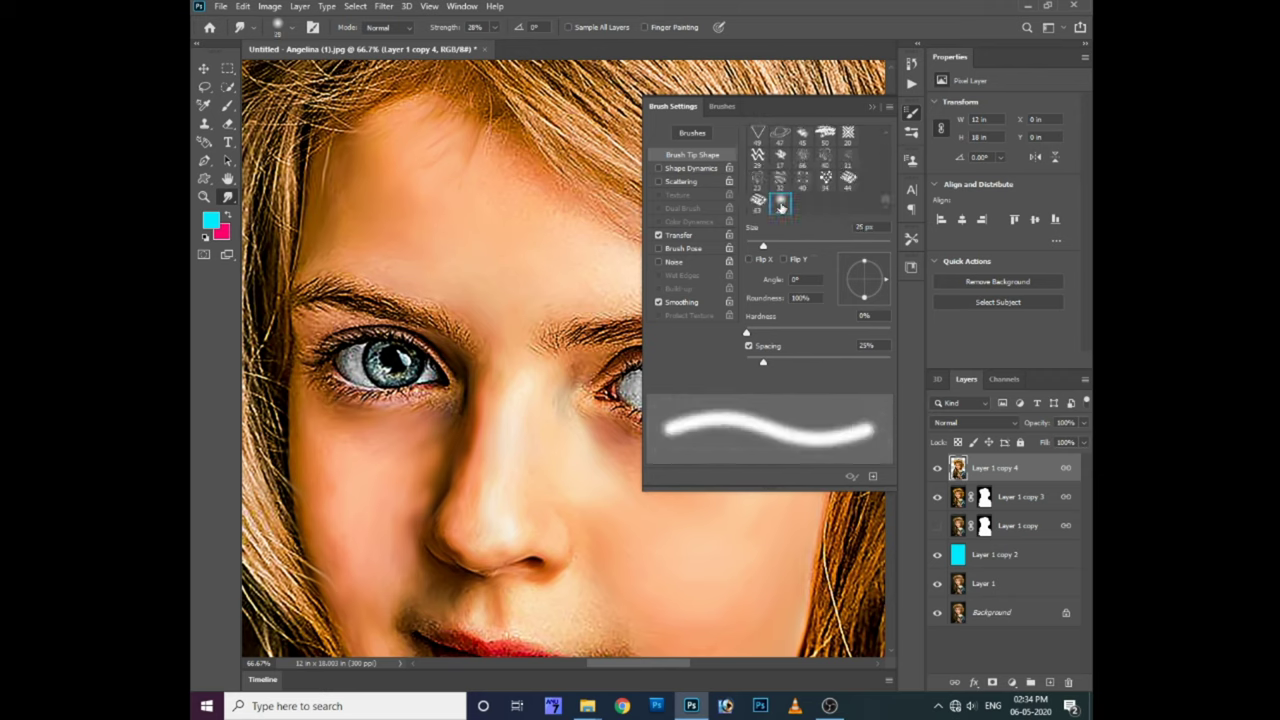
pyautogui.press(']')
pyautogui.press(']')
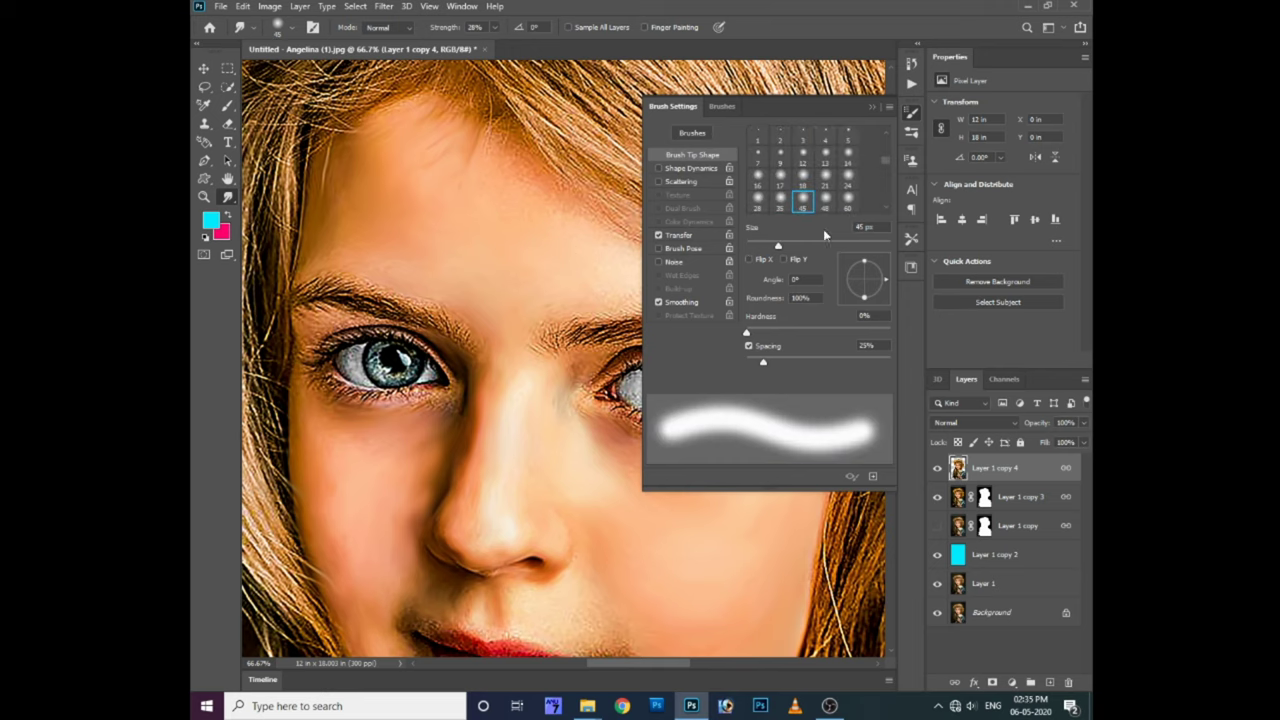
pyautogui.click(873, 108)
pyautogui.rightClick(860, 336)
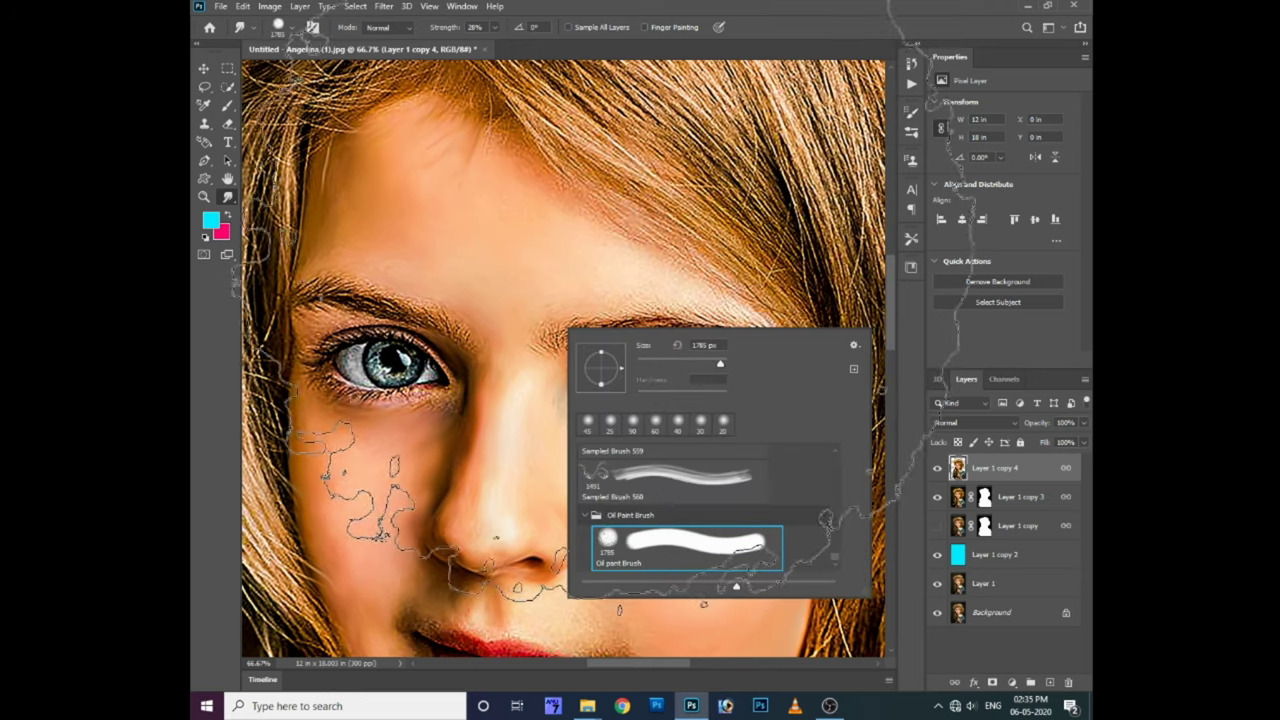
# Soften the shadows above the right and left lip corners with the Smudge tool
pyautogui.press('Return')
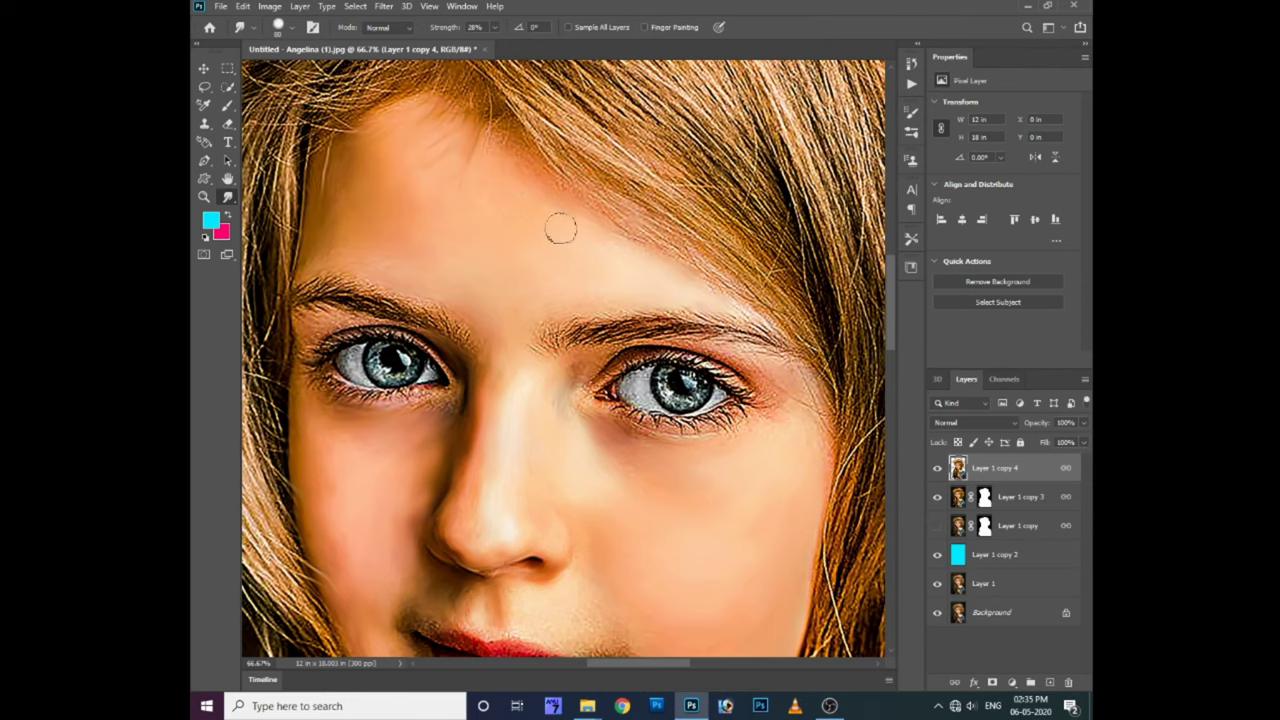
pyautogui.scroll(-1, 640, 330)
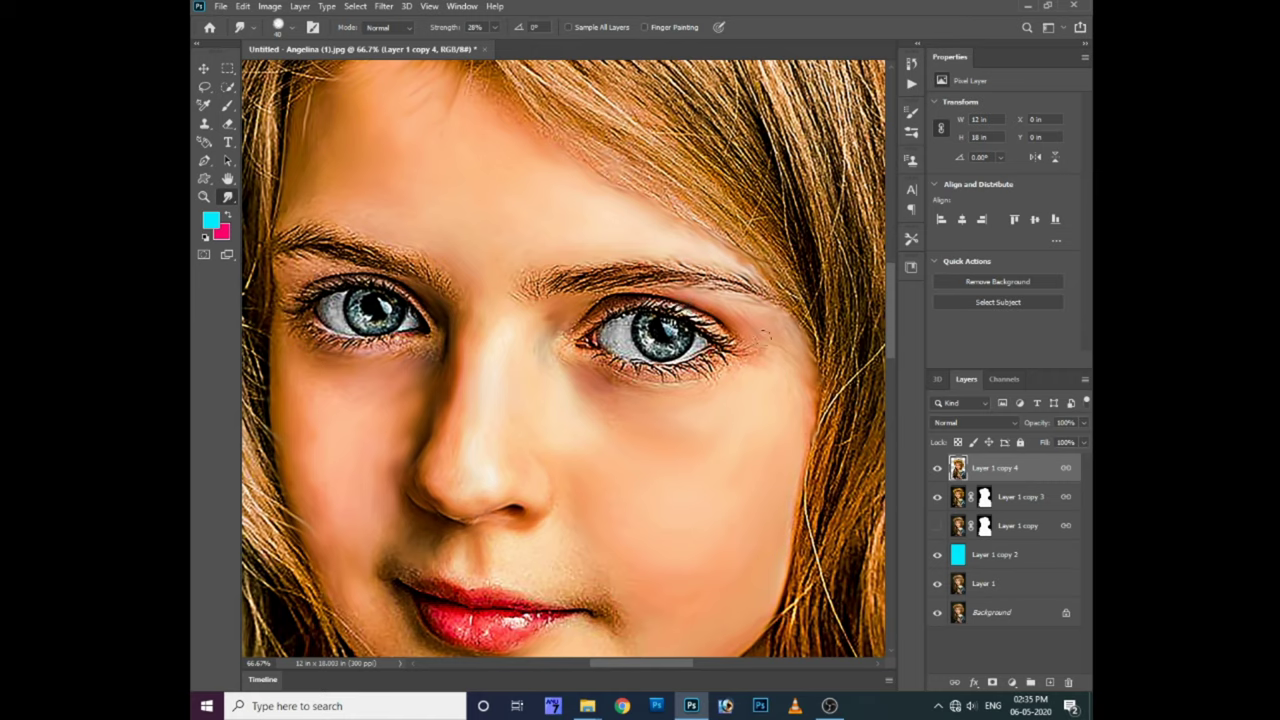
pyautogui.scroll(-1, 586, 457)
pyautogui.scroll(2, 523, 349)
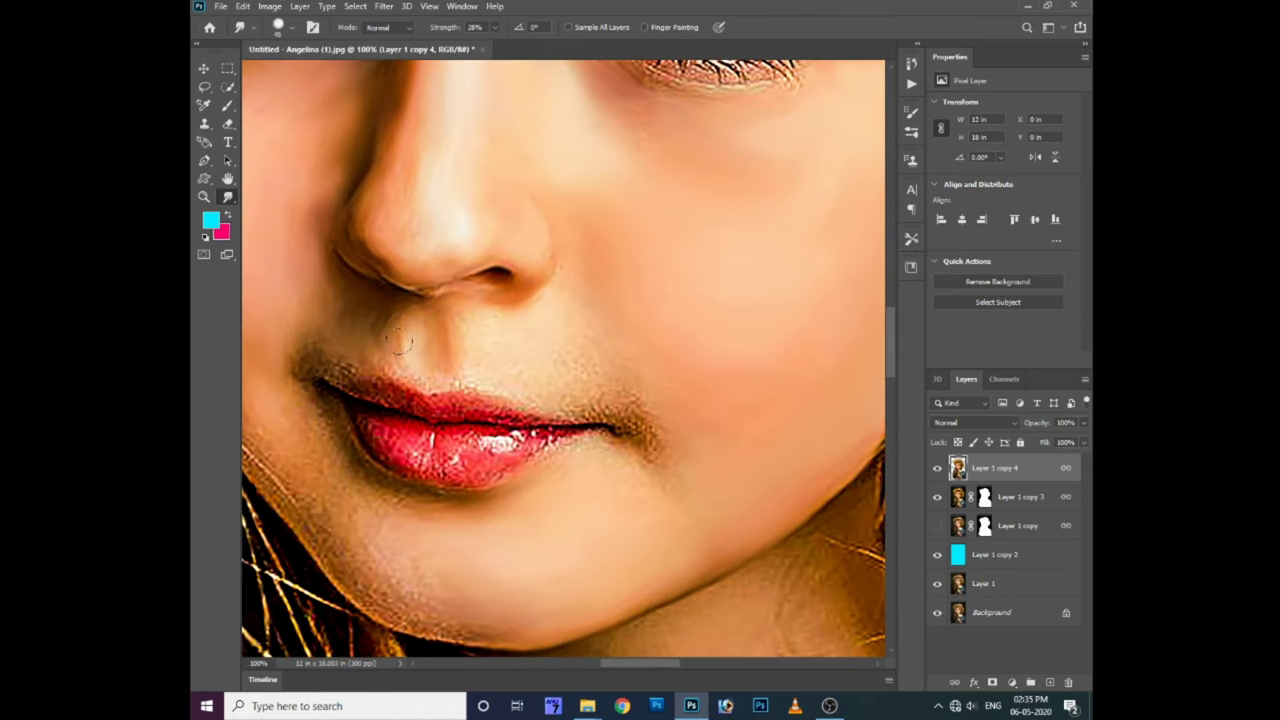
pyautogui.moveTo(514, 381); pyautogui.dragTo(584, 390)
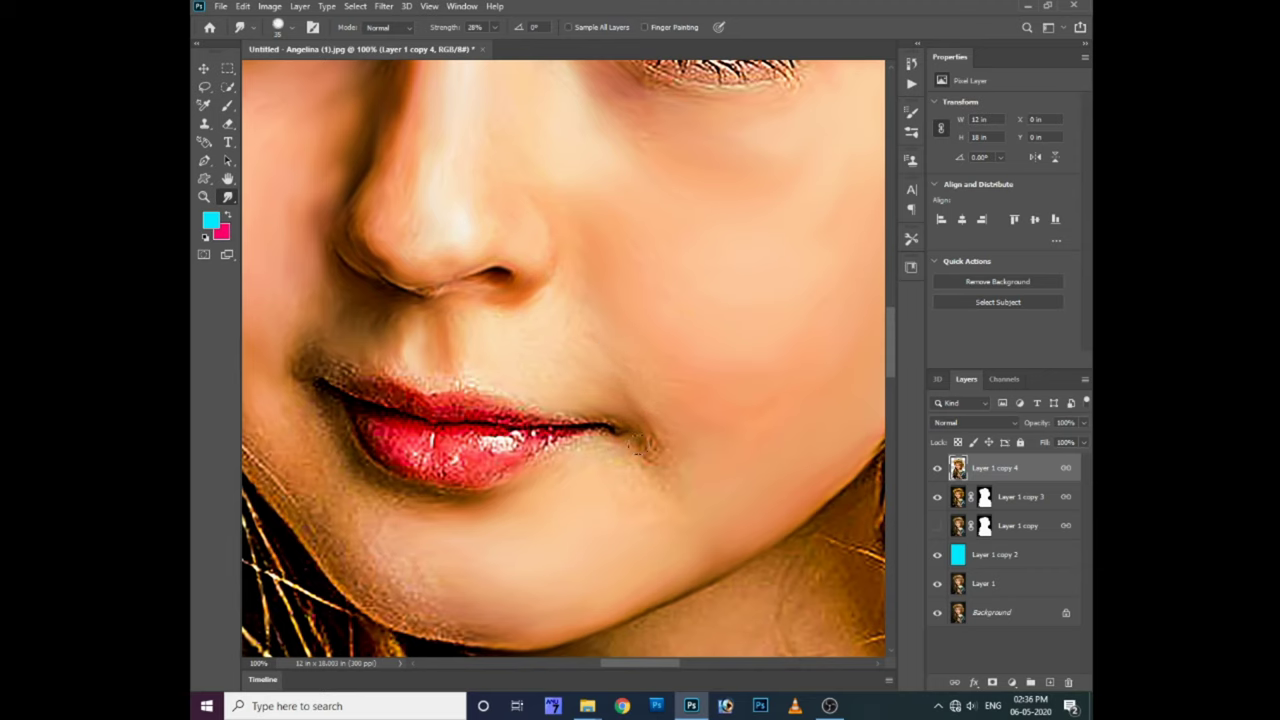
pyautogui.hscroll(-3, 716, 416)
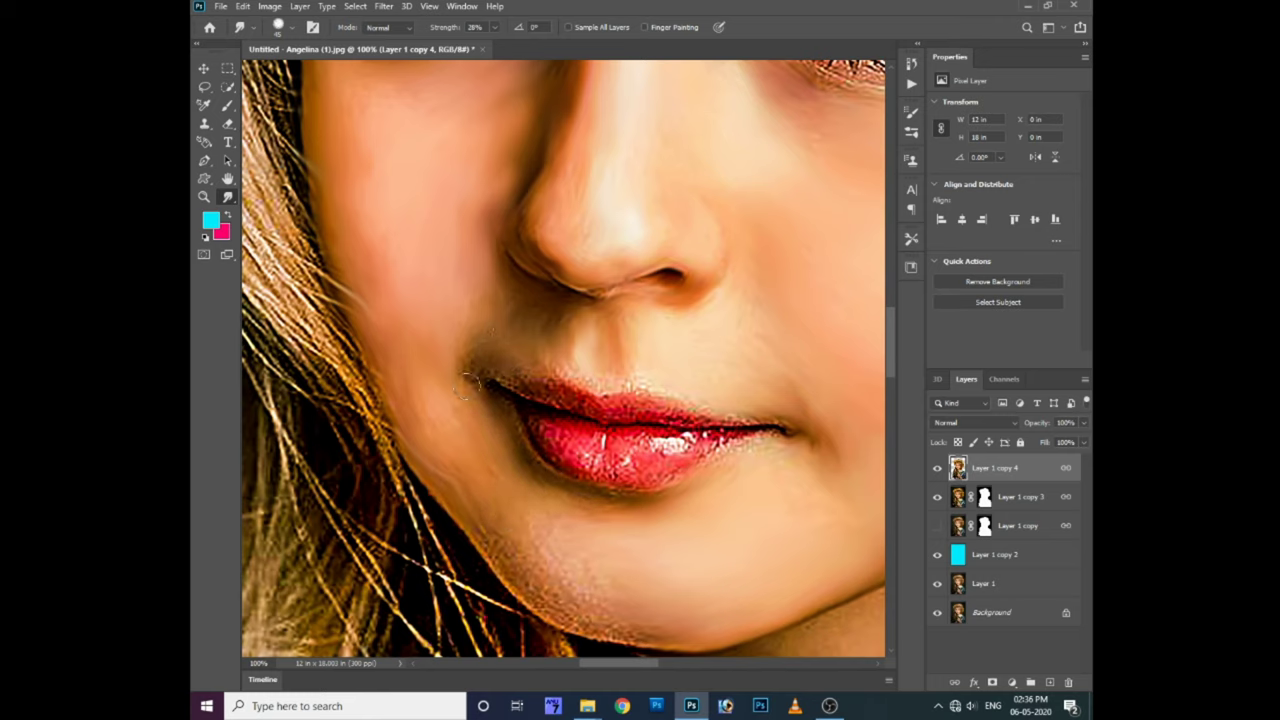
pyautogui.moveTo(556, 370); pyautogui.dragTo(496, 392)
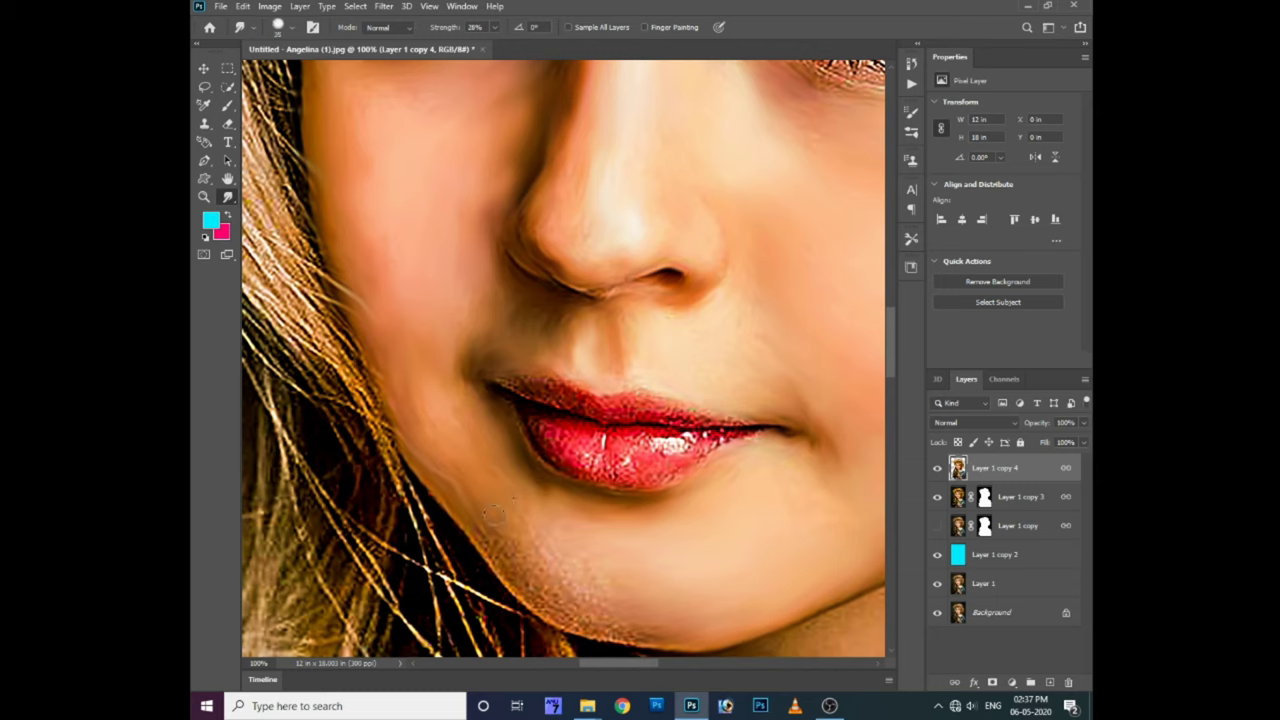
# Smooth the chin and jawline texture and the highlight specks on the lower lip
pyautogui.moveTo(531, 588); pyautogui.dragTo(600, 628)
pyautogui.moveTo(551, 537)
pyautogui.mouseDown()
pyautogui.moveTo(590, 588)
pyautogui.moveTo(555, 586)
pyautogui.mouseUp()
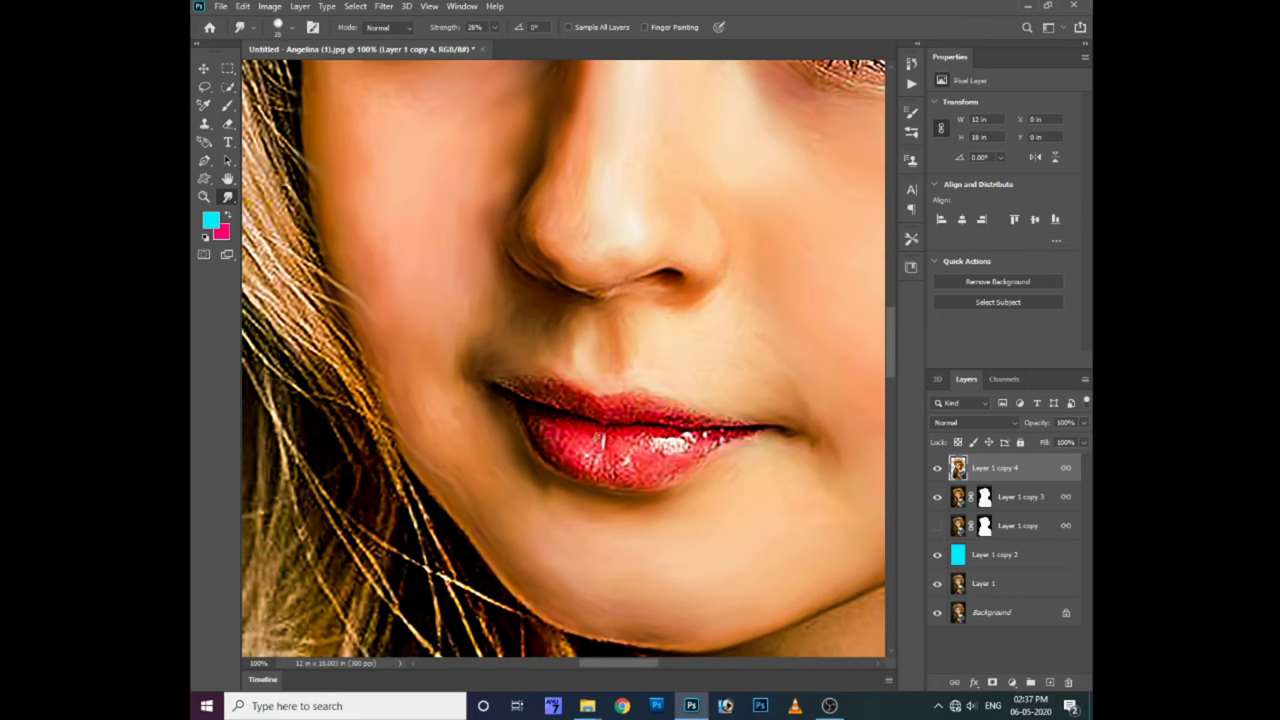
pyautogui.moveTo(620, 465)
pyautogui.mouseDown()
pyautogui.moveTo(656, 448)
pyautogui.moveTo(638, 435)
pyautogui.moveTo(722, 437)
pyautogui.mouseUp()
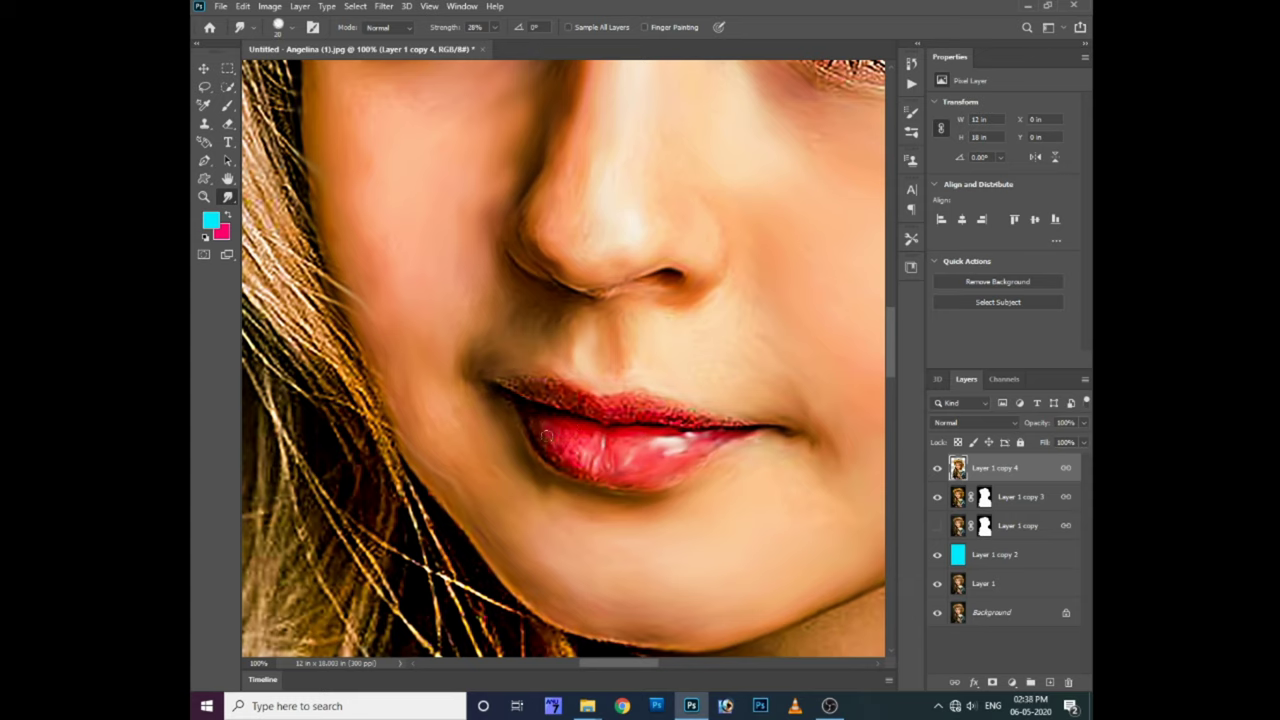
pyautogui.moveTo(570, 471); pyautogui.dragTo(577, 450)
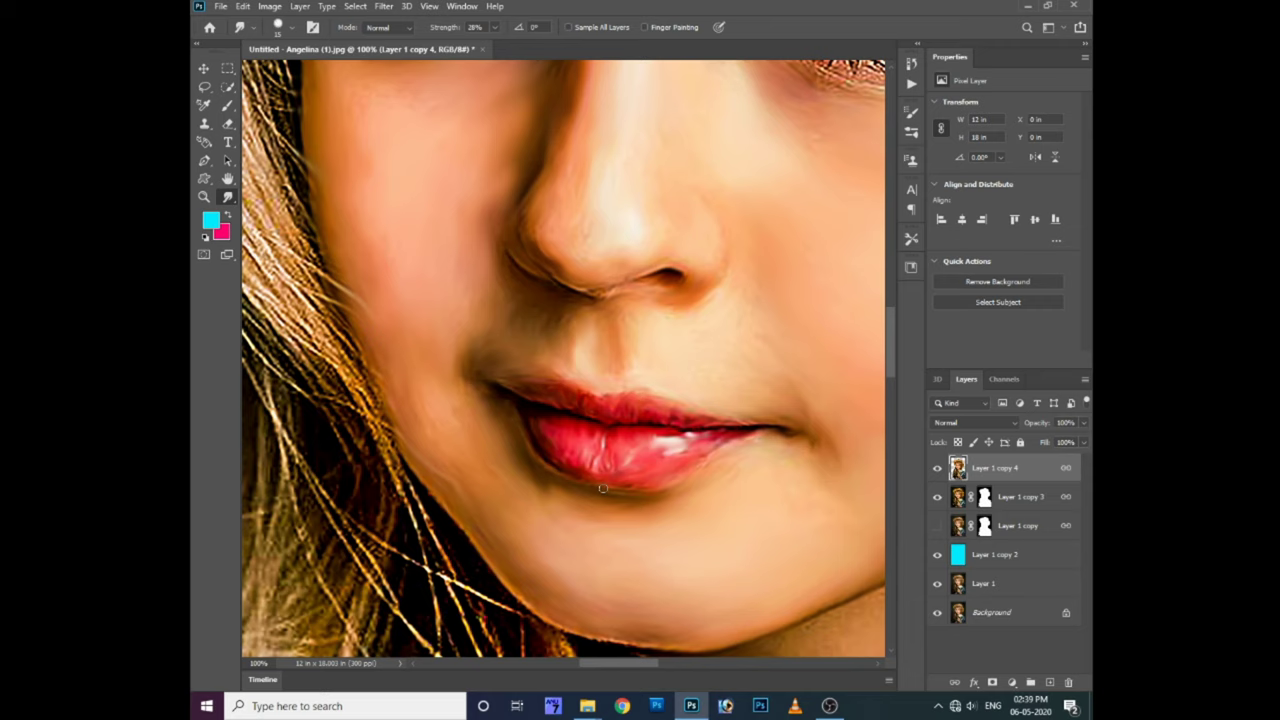
# Smudge away the stray hair strand crossing the neck below the chin at 28% strength
pyautogui.scroll(-3, 802, 485)
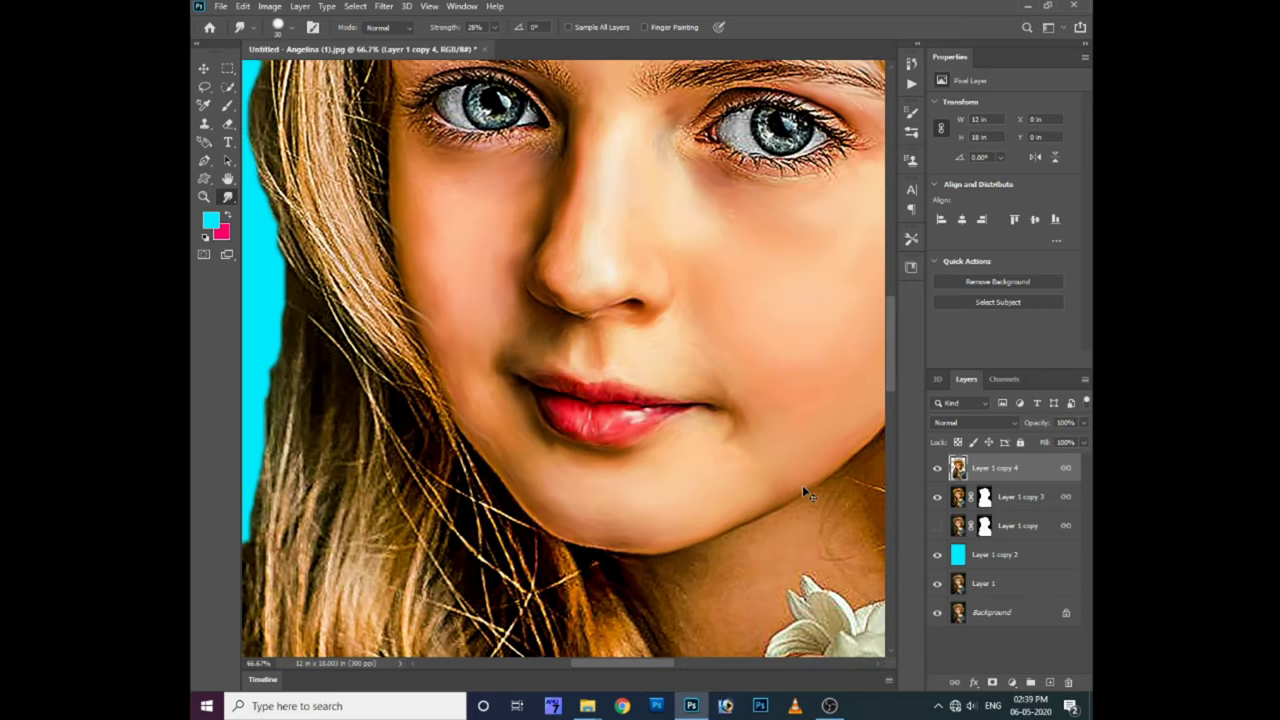
pyautogui.scroll(2, 685, 527)
pyautogui.scroll(1, 685, 527)
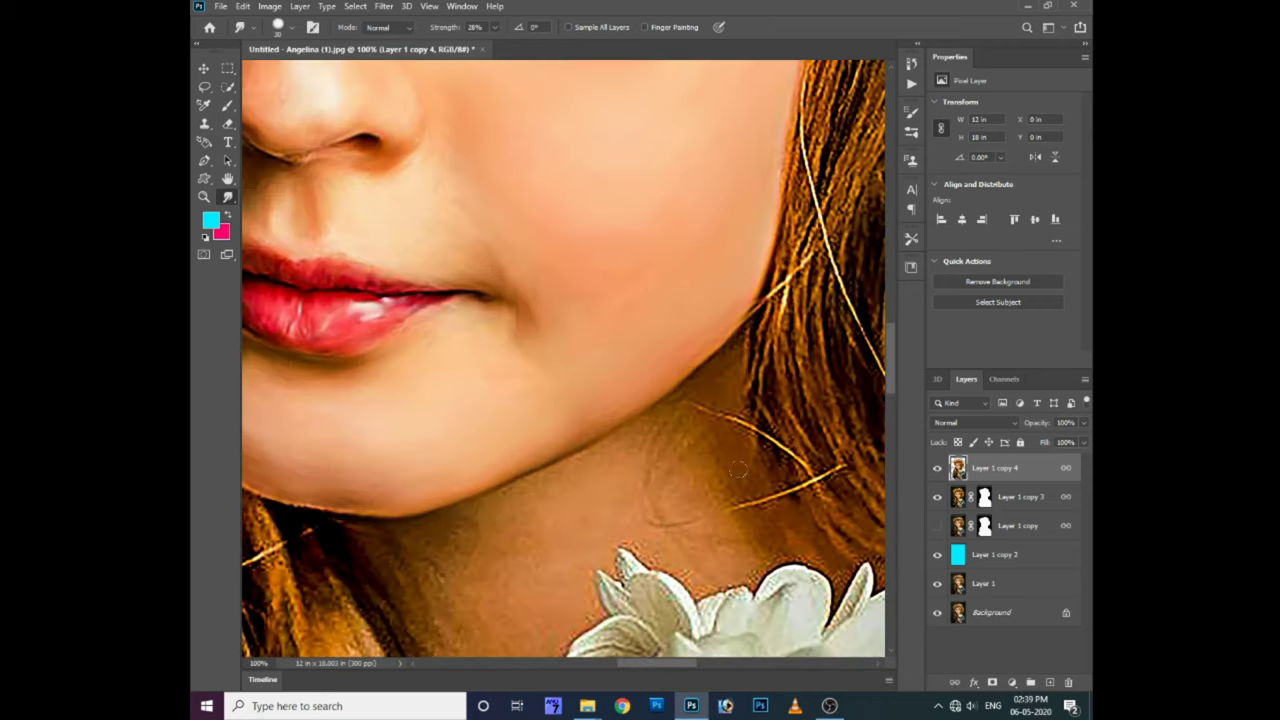
pyautogui.moveTo(740, 421); pyautogui.dragTo(692, 405)
pyautogui.moveTo(620, 452); pyautogui.dragTo(720, 419)
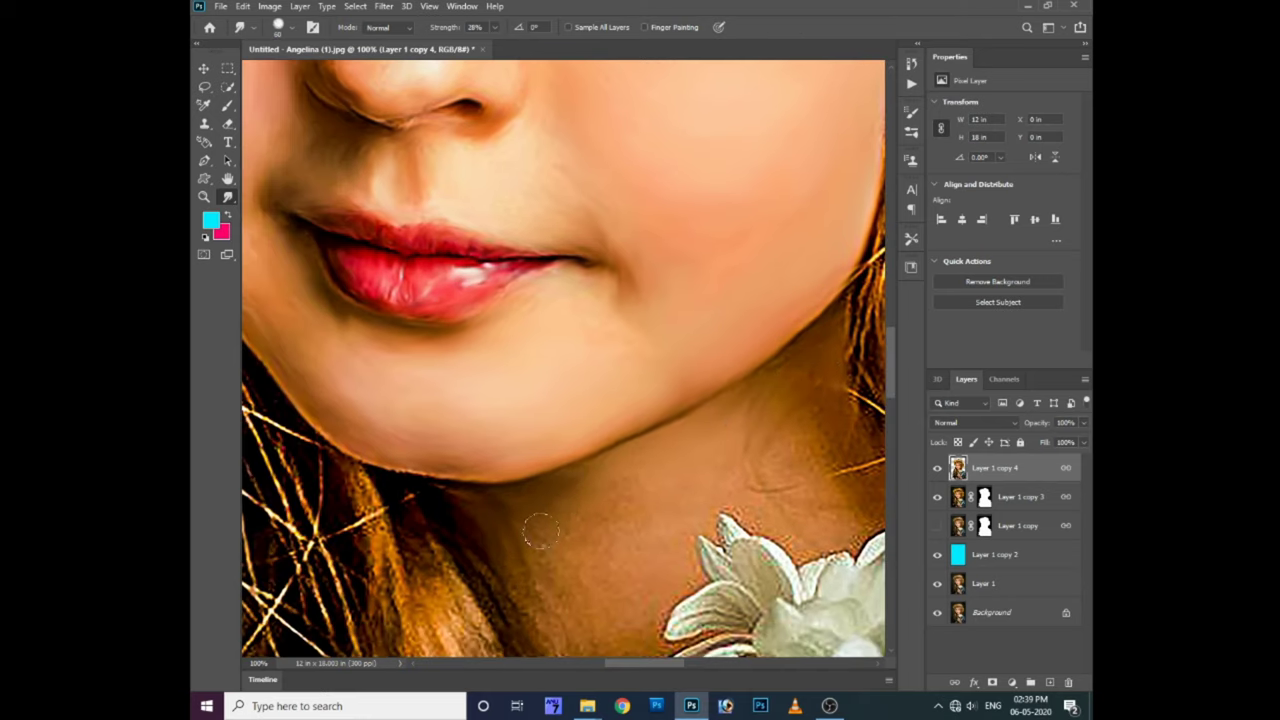
pyautogui.moveTo(800, 487); pyautogui.dragTo(717, 467)
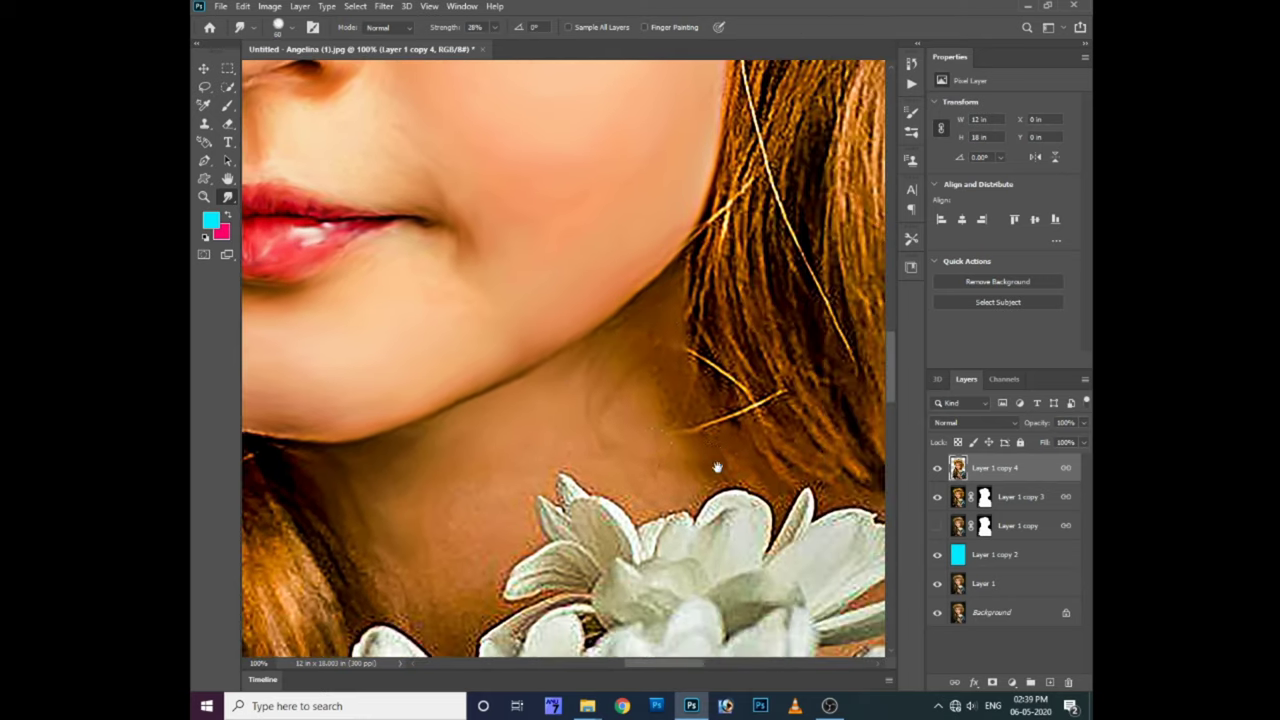
# Pan around the neck, briefly switching to Quick Selection and back to Smudge
pyautogui.scroll(-3, 463, 436)
pyautogui.hscroll(-3, 463, 436)
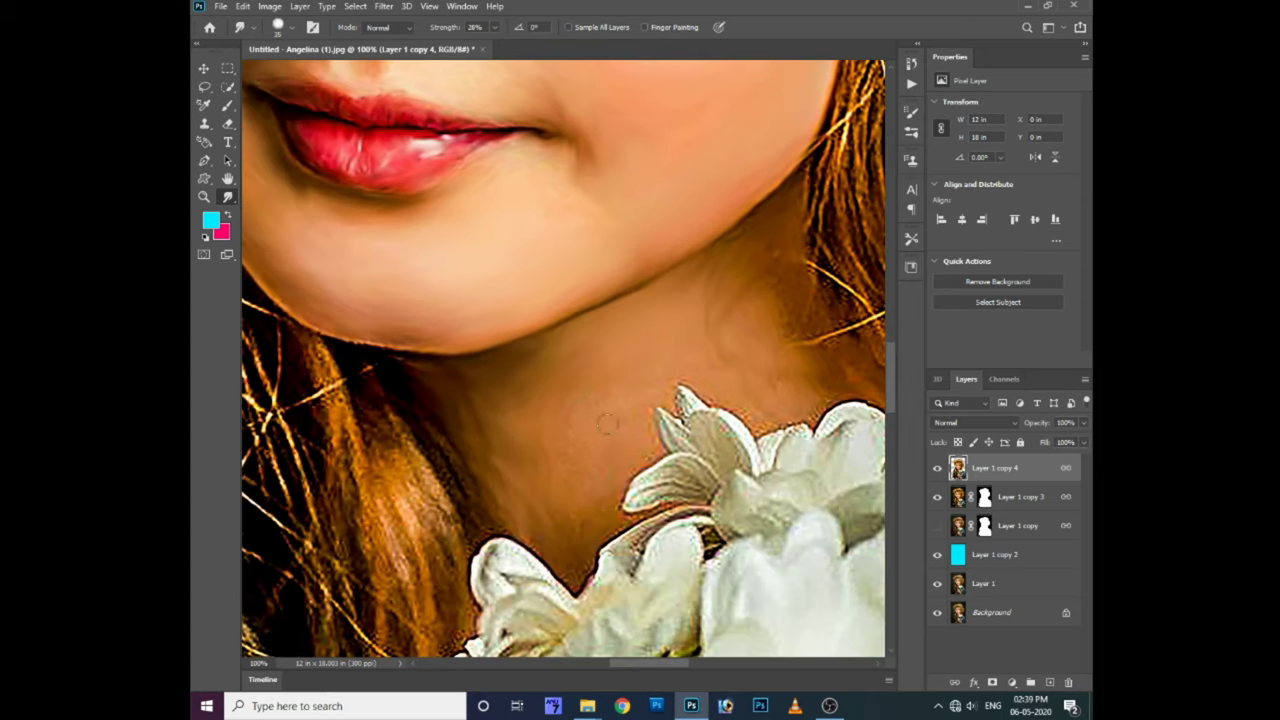
pyautogui.scroll(-3, 567, 445)
pyautogui.scroll(2, 486, 457)
pyautogui.press('w')
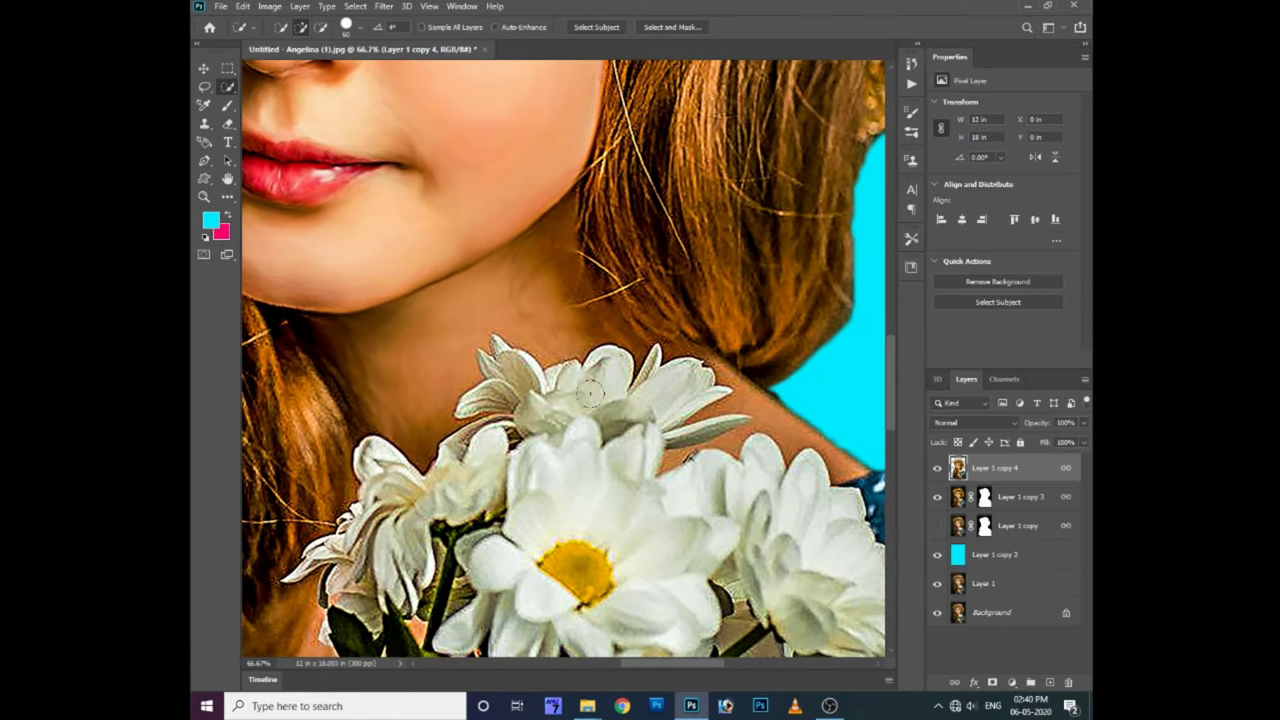
pyautogui.scroll(-2, 563, 363)
pyautogui.hscroll(3, 563, 363)
pyautogui.press('r')
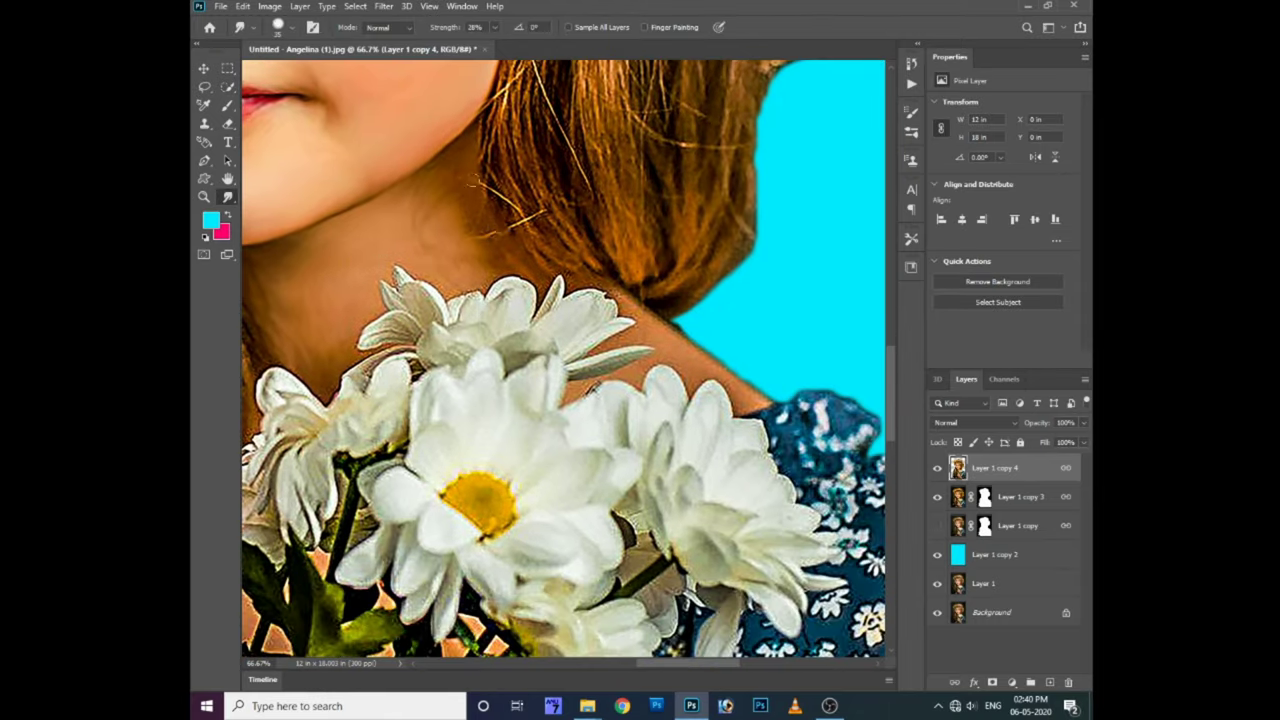
# Smudge the hair edge above the shoulder, then zoom to 100% over the neck and flowers
pyautogui.moveTo(588, 282); pyautogui.dragTo(643, 315)
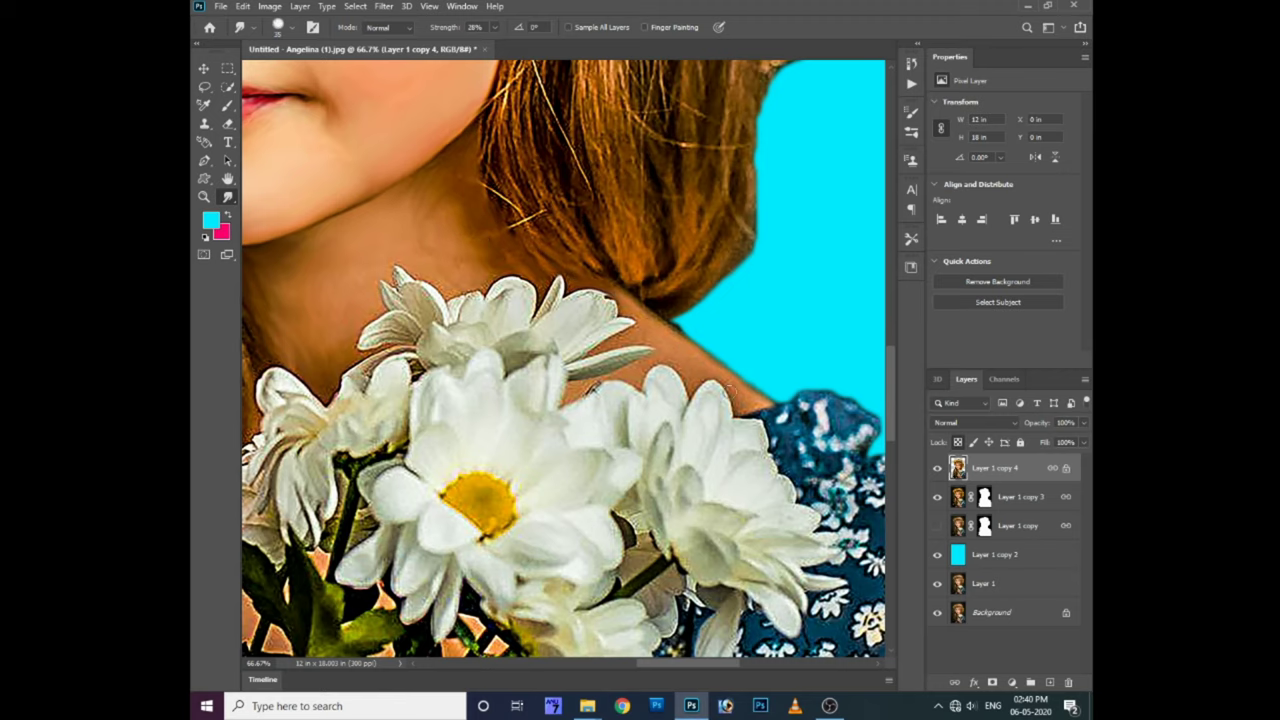
pyautogui.hotkey('ctrl', '+')
pyautogui.moveTo(188, 376); pyautogui.dragTo(540, 335)
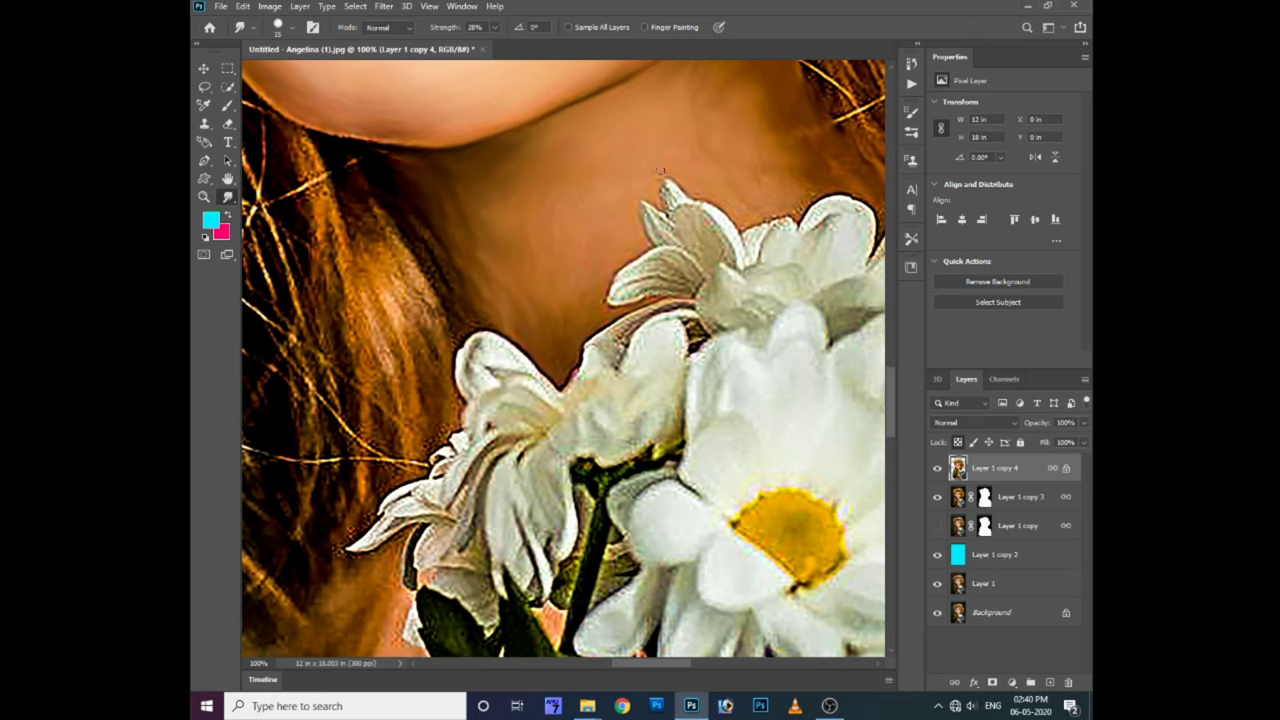
pyautogui.moveTo(722, 201); pyautogui.dragTo(630, 221)
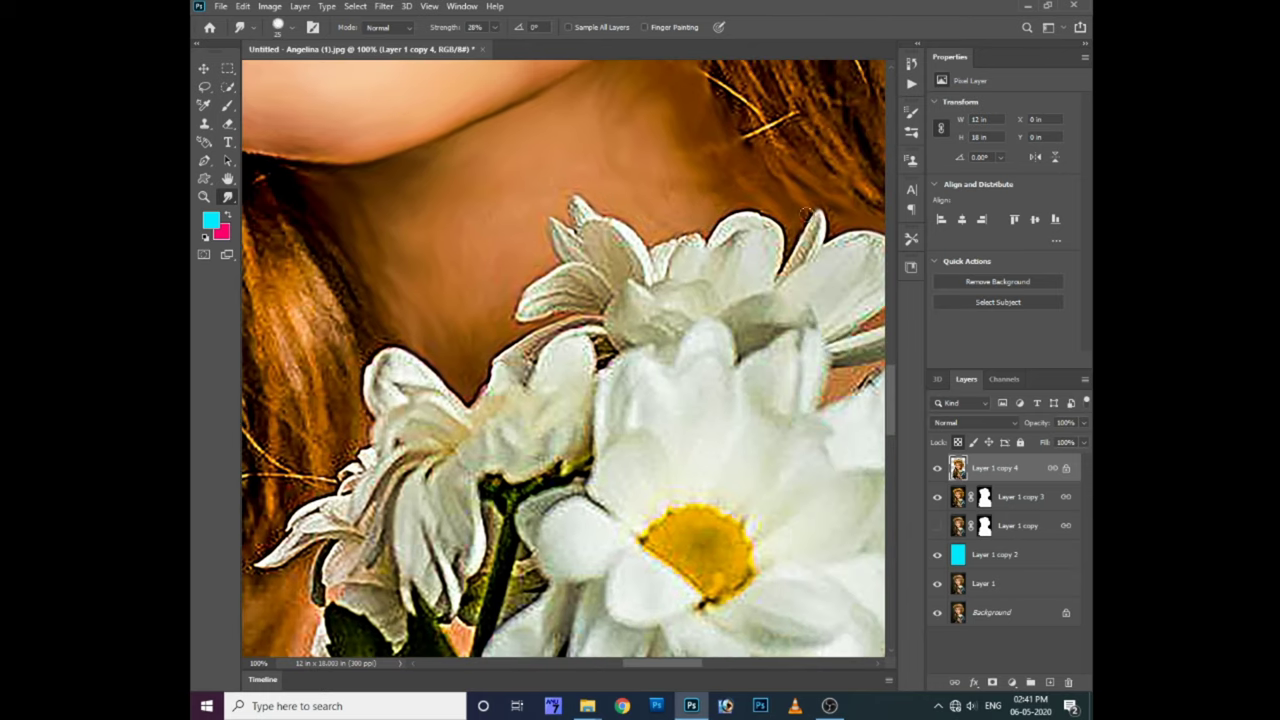
pyautogui.moveTo(806, 213); pyautogui.dragTo(750, 203)
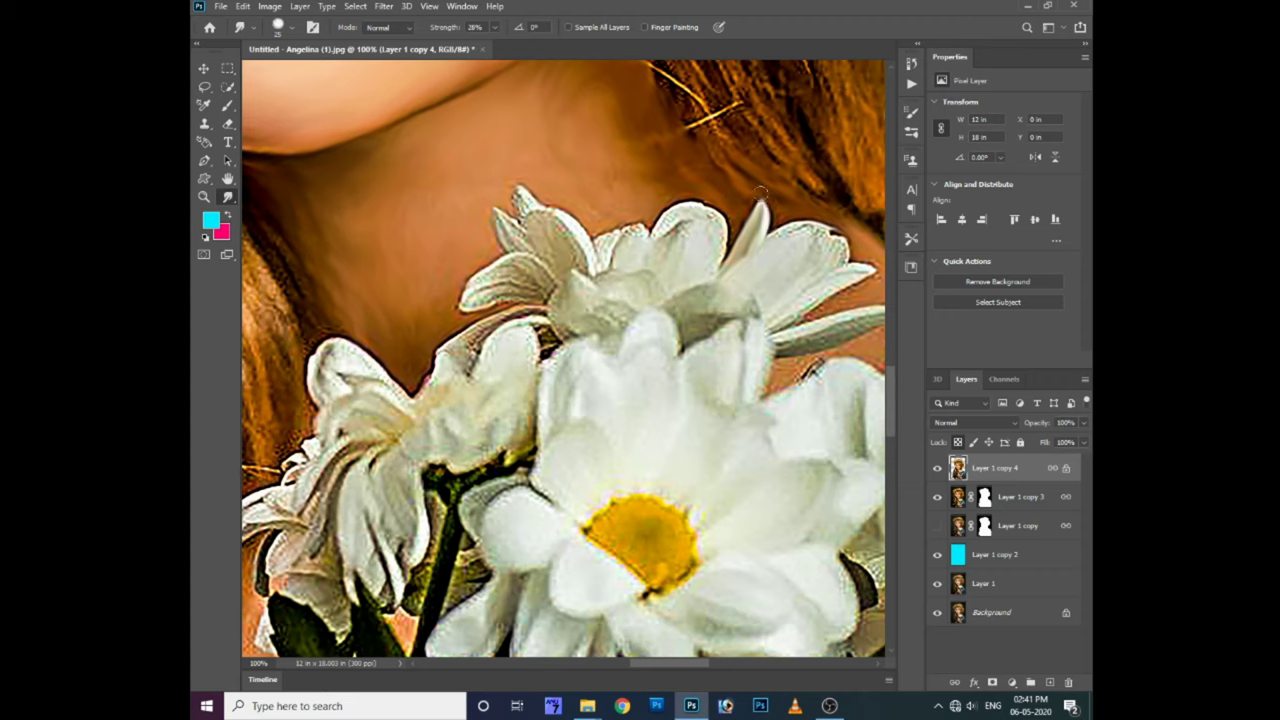
pyautogui.moveTo(766, 256); pyautogui.dragTo(630, 280)
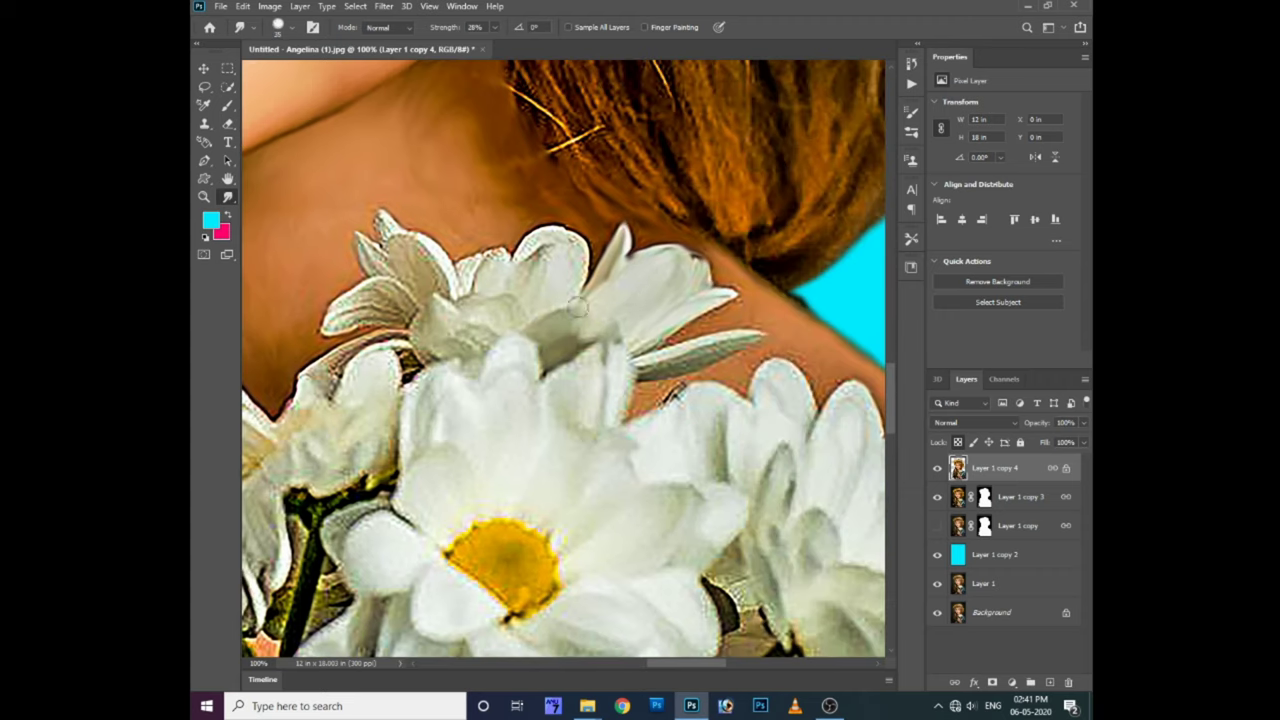
# Smear the upper daisy petals, petal tip and dark spot into soft strokes
pyautogui.moveTo(575, 255)
pyautogui.mouseDown()
pyautogui.moveTo(508, 267)
pyautogui.moveTo(385, 228)
pyautogui.moveTo(352, 322)
pyautogui.moveTo(450, 304)
pyautogui.mouseUp()
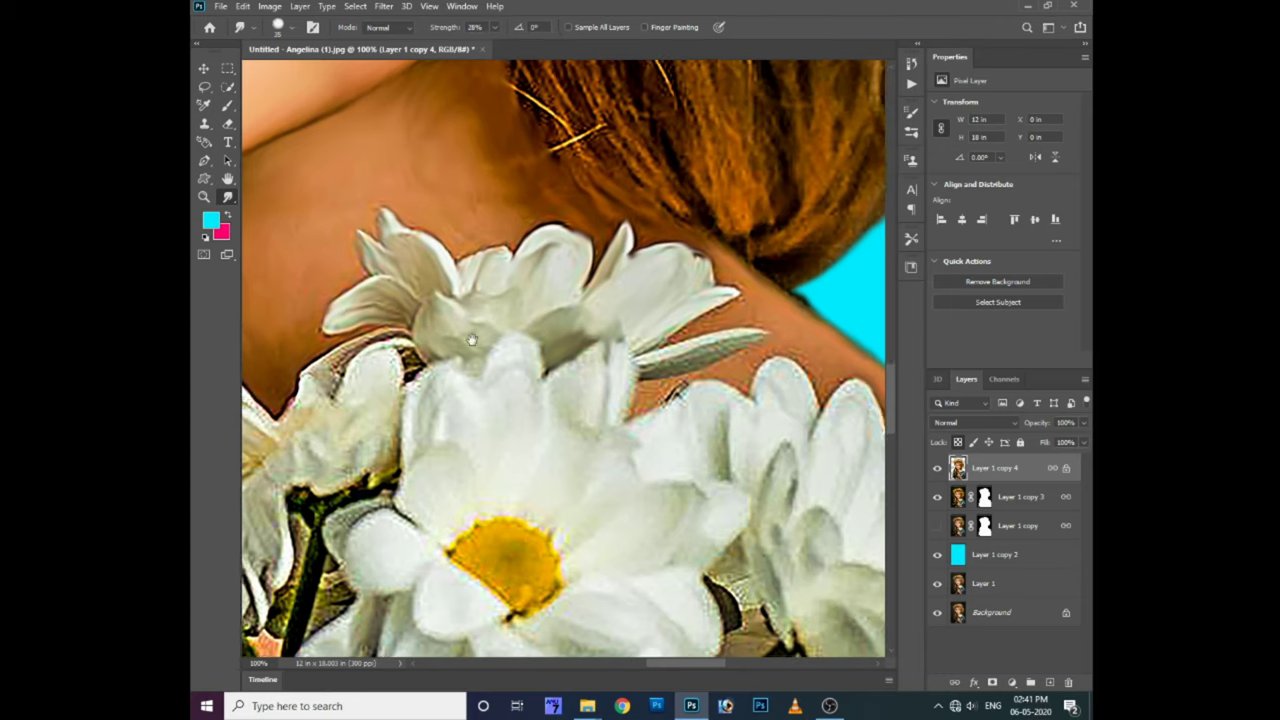
pyautogui.scroll(-3, 450, 305)
pyautogui.moveTo(745, 270); pyautogui.dragTo(683, 322)
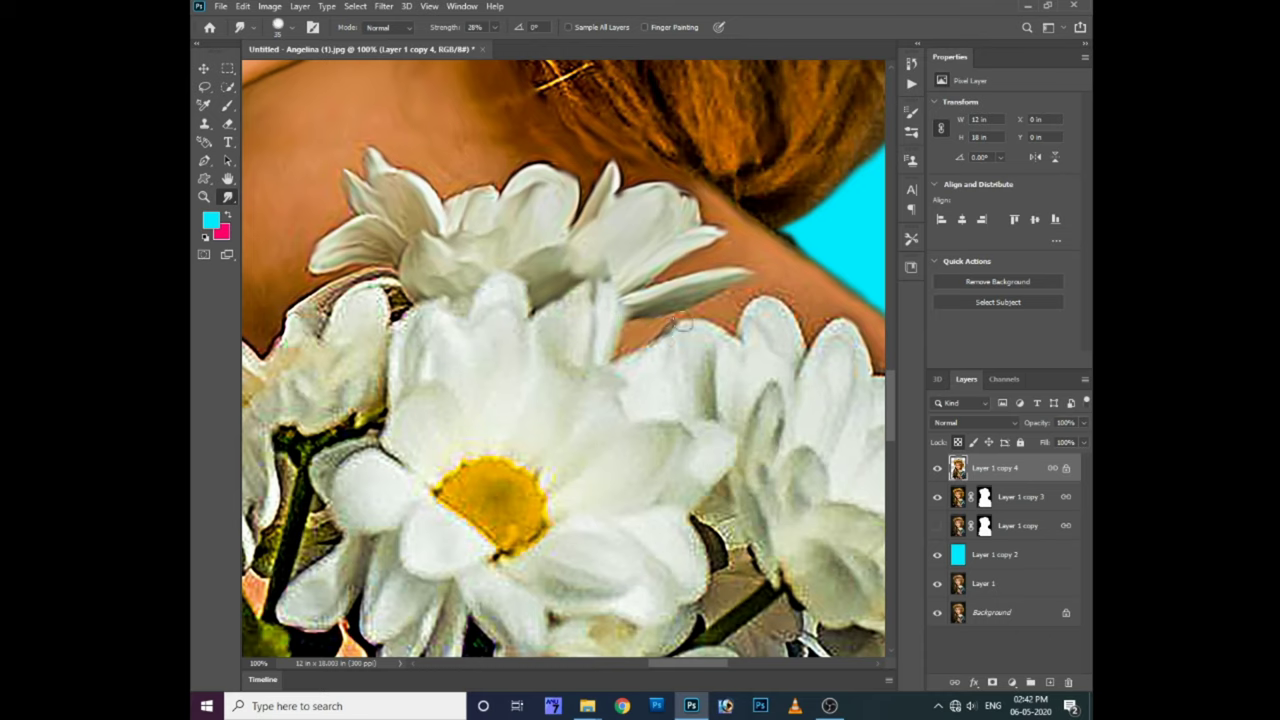
pyautogui.hscroll(3, 770, 305)
pyautogui.scroll(-1, 770, 305)
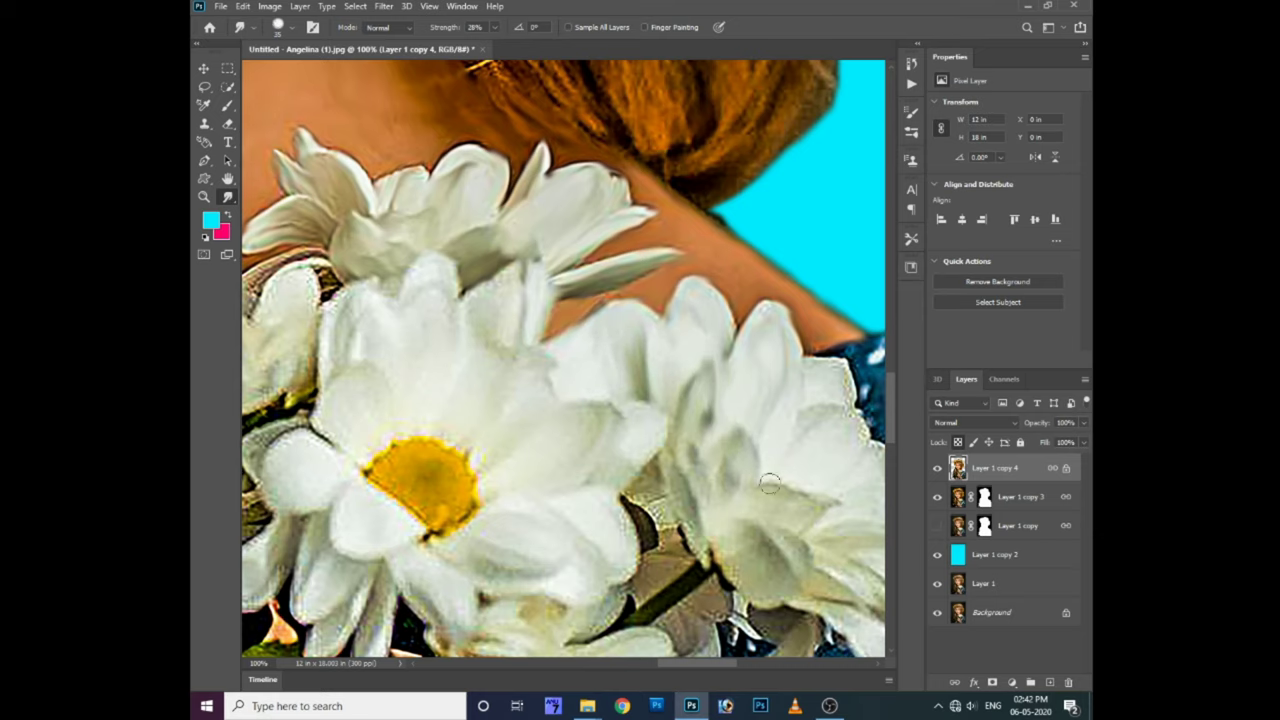
pyautogui.hscroll(3, 770, 480)
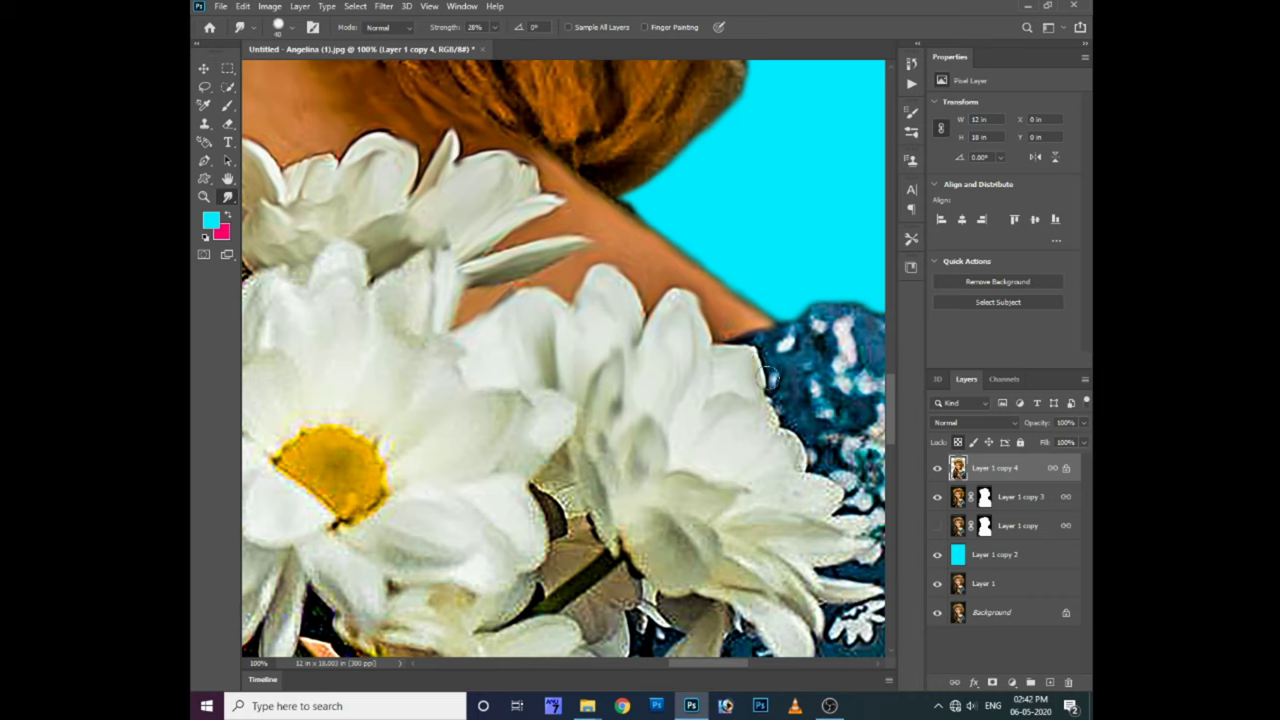
# Streak the right-hand daisy petals into painterly strokes
pyautogui.scroll(-2, 749, 483)
pyautogui.hscroll(1, 749, 483)
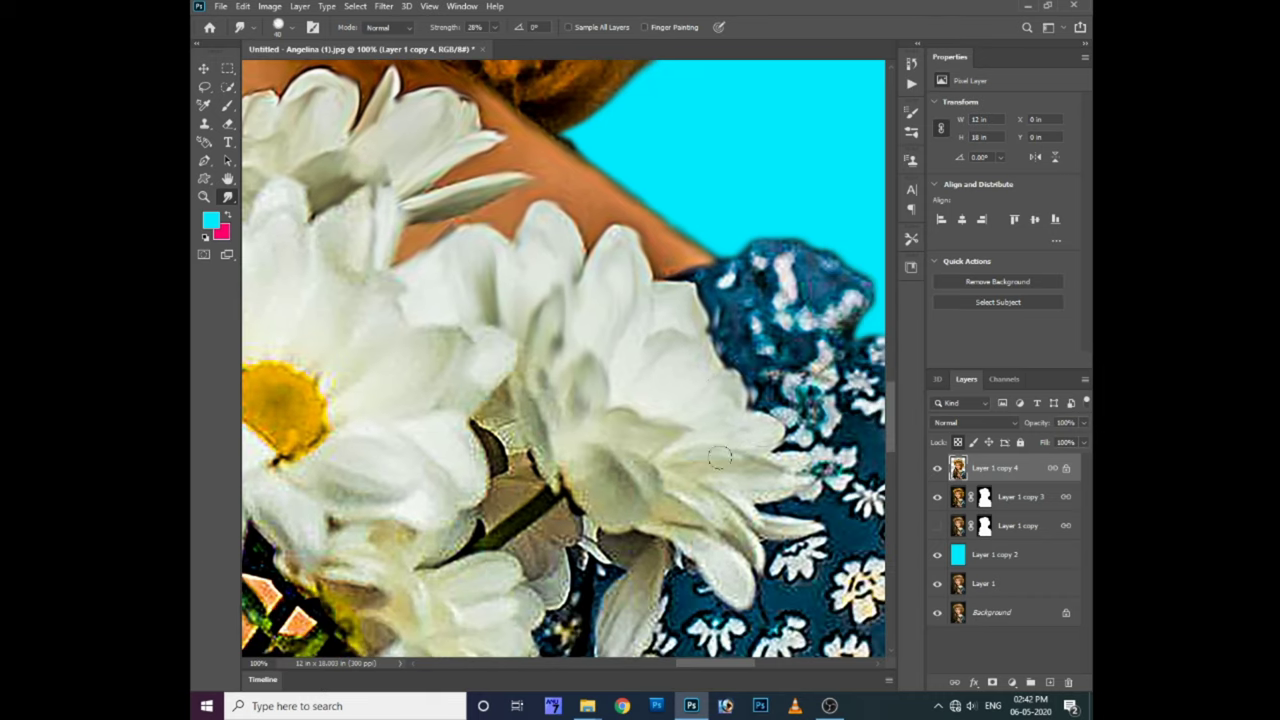
pyautogui.moveTo(738, 522); pyautogui.dragTo(597, 447)
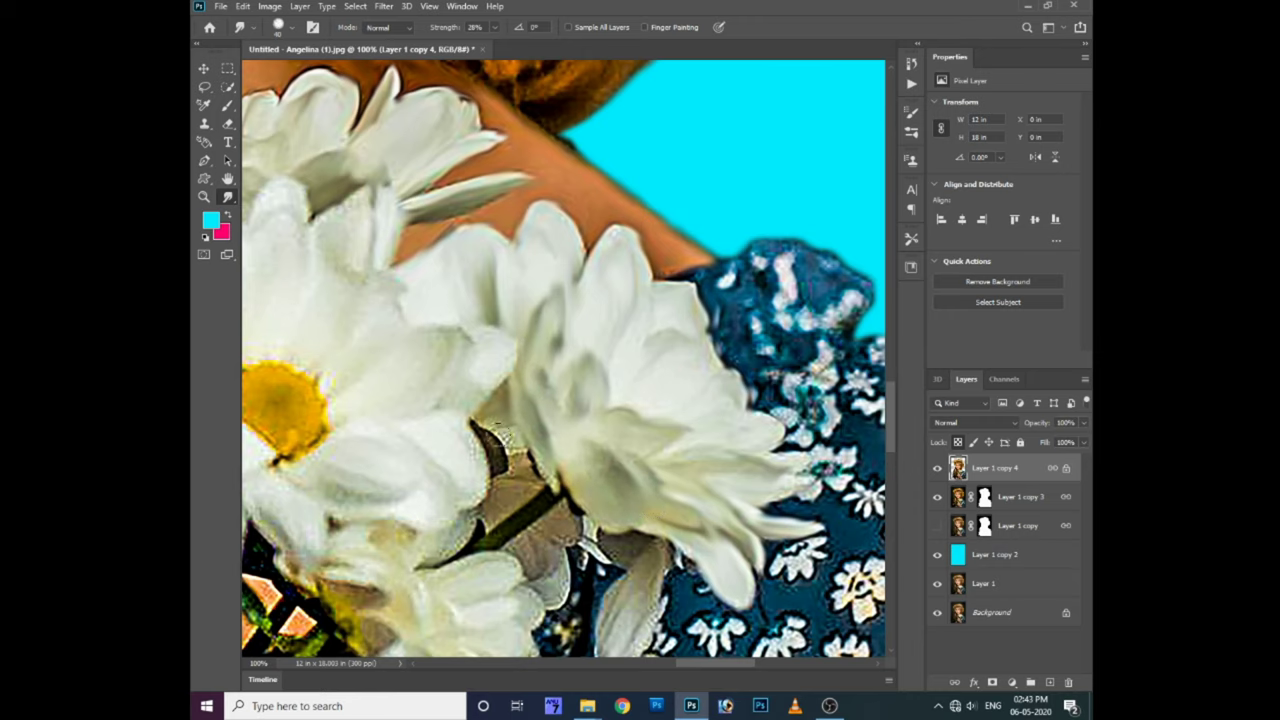
pyautogui.scroll(1, 510, 447)
pyautogui.hscroll(-2, 510, 447)
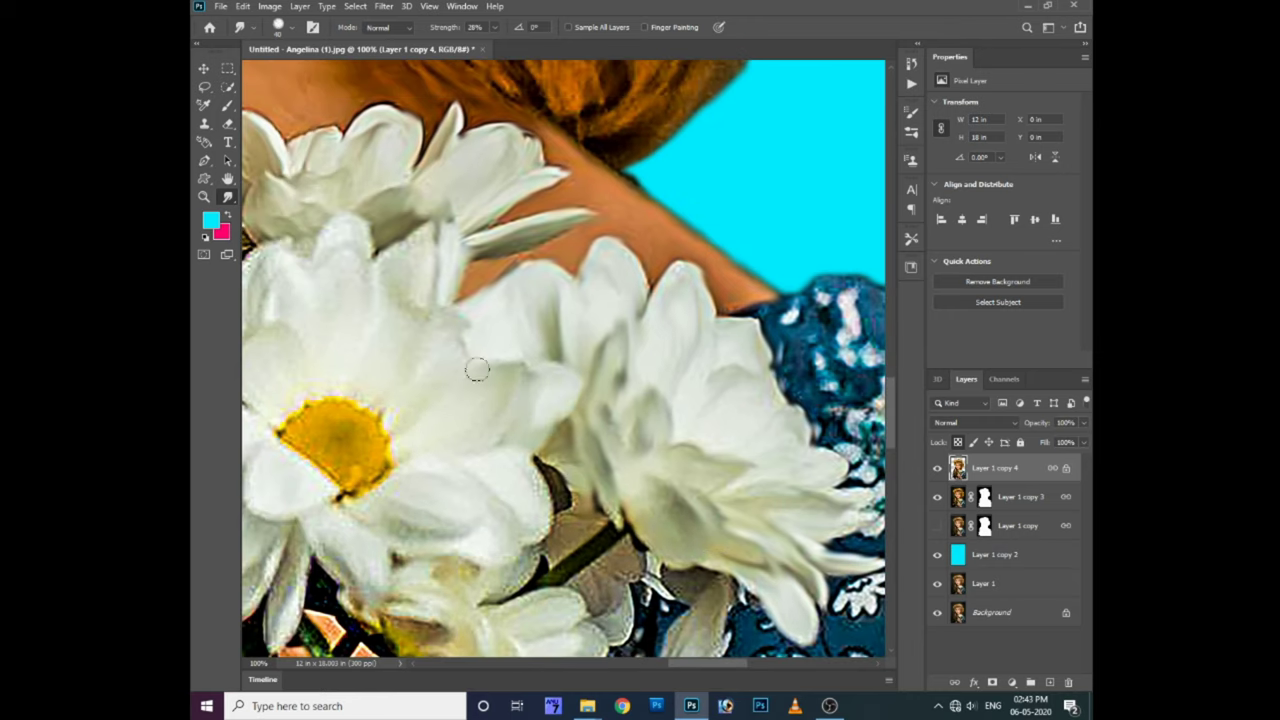
pyautogui.hscroll(-2, 452, 254)
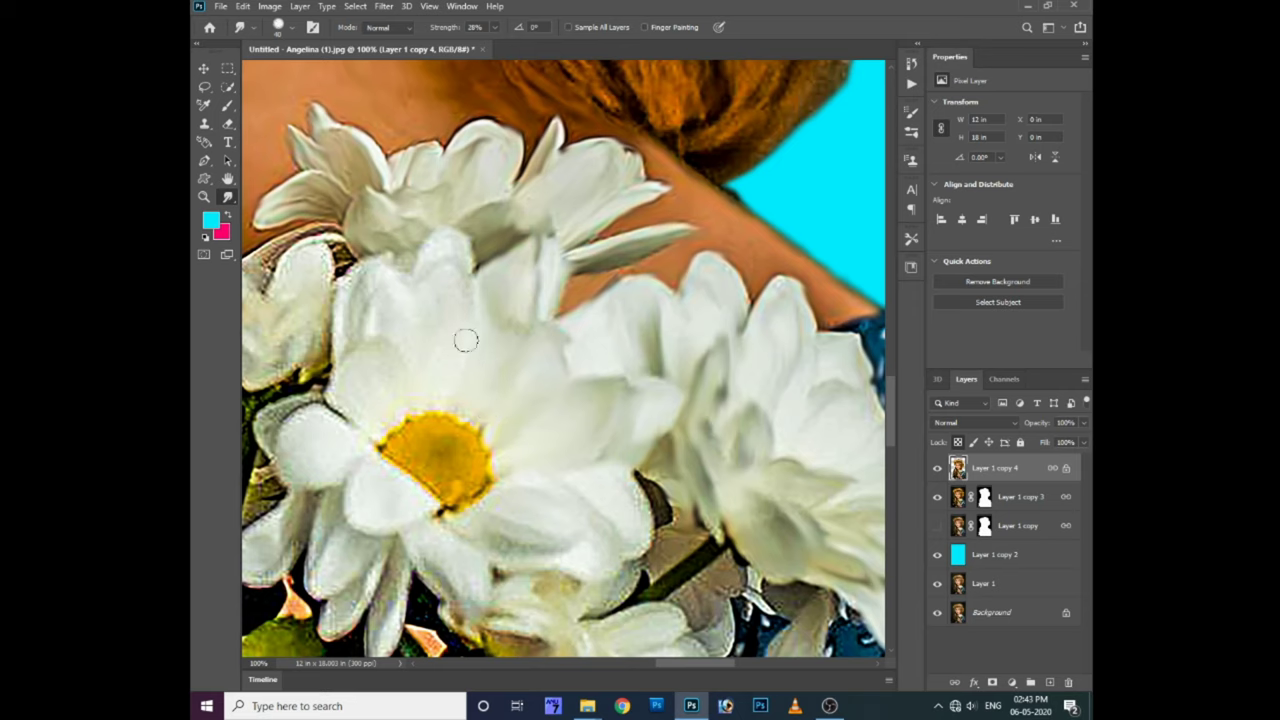
pyautogui.hscroll(-2, 489, 334)
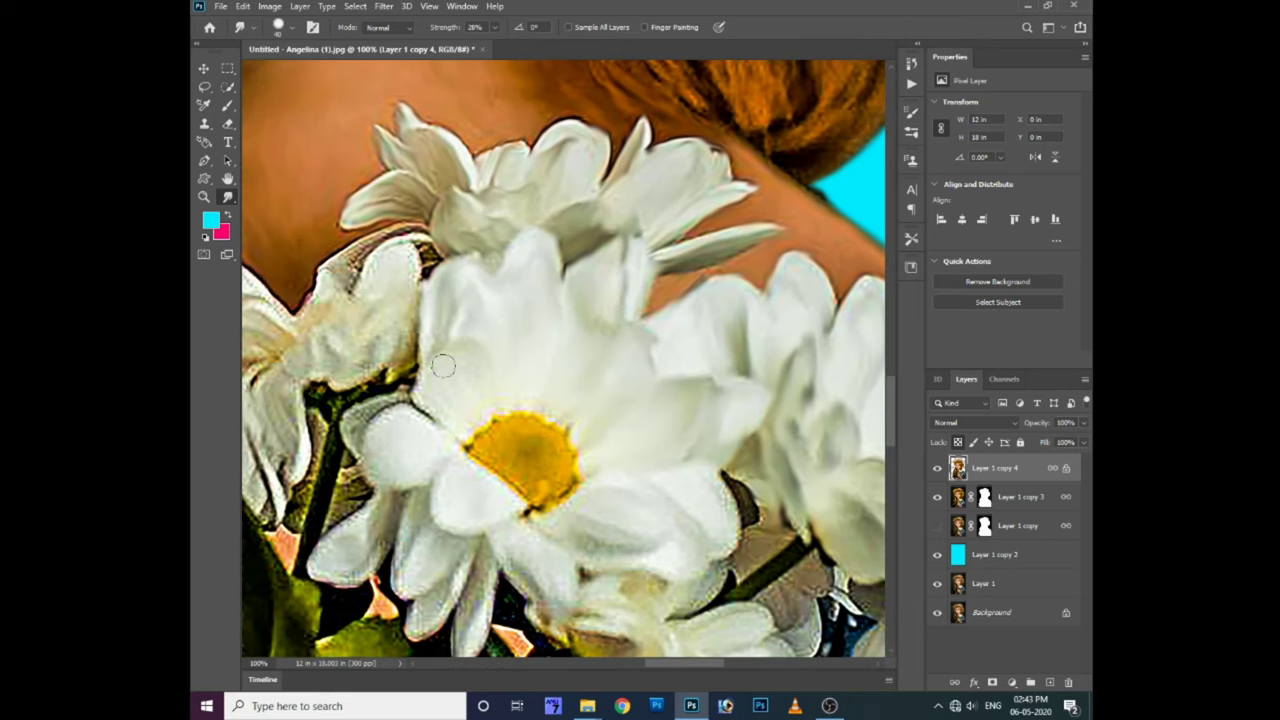
pyautogui.hscroll(-2, 478, 310)
# Soften the central daisy's petals and the left daisies' lower petals and stems
pyautogui.moveTo(478, 311); pyautogui.dragTo(545, 250)
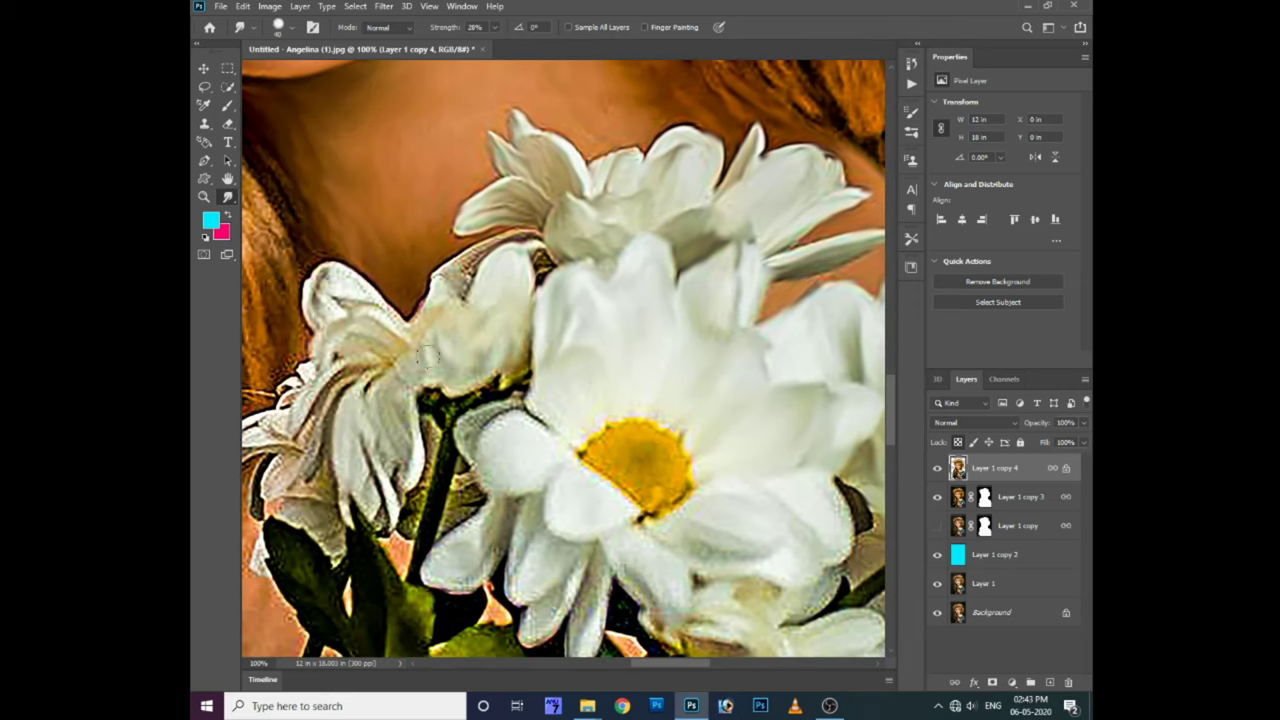
pyautogui.hscroll(-2, 540, 240)
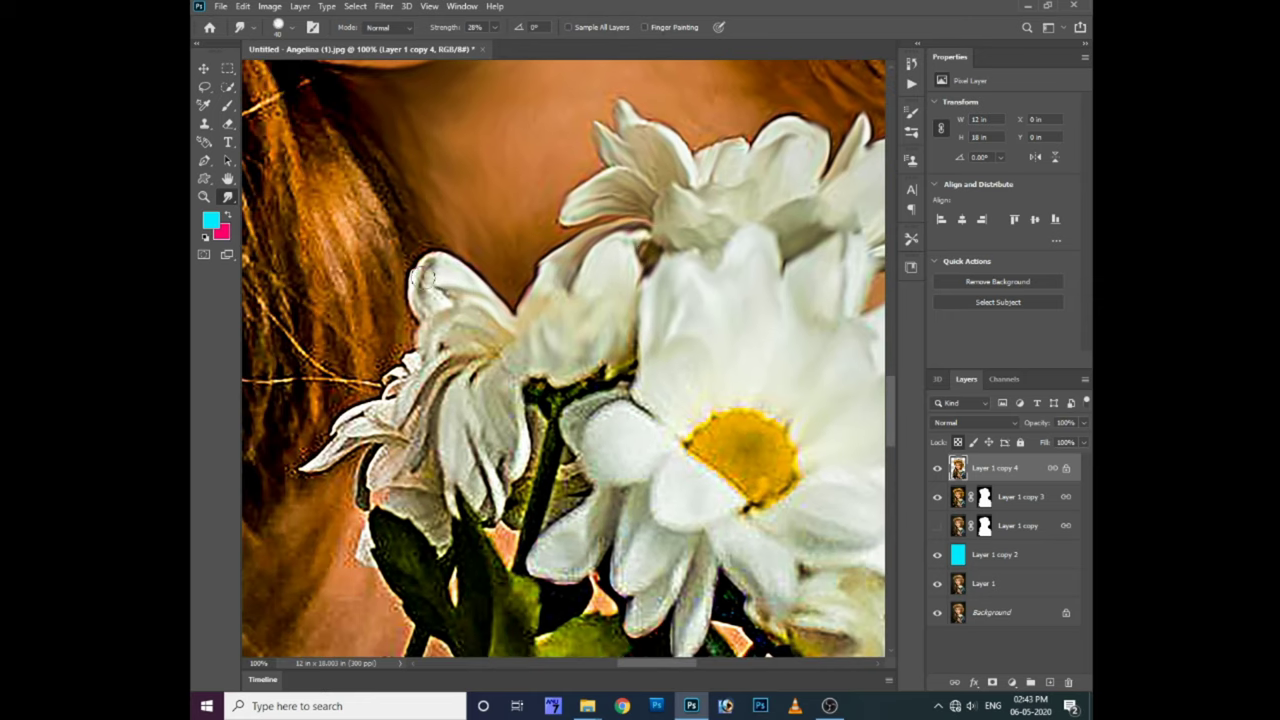
pyautogui.moveTo(450, 380); pyautogui.dragTo(618, 466)
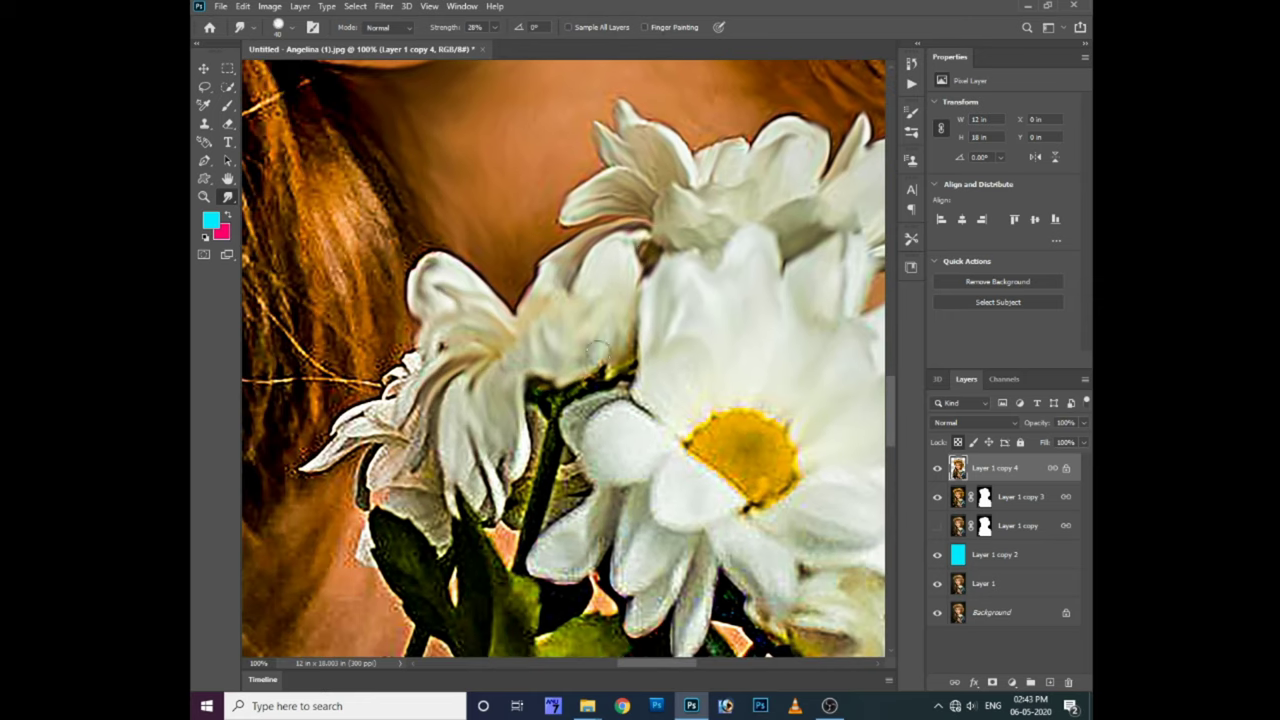
pyautogui.scroll(-1, 618, 466)
pyautogui.hscroll(1, 618, 466)
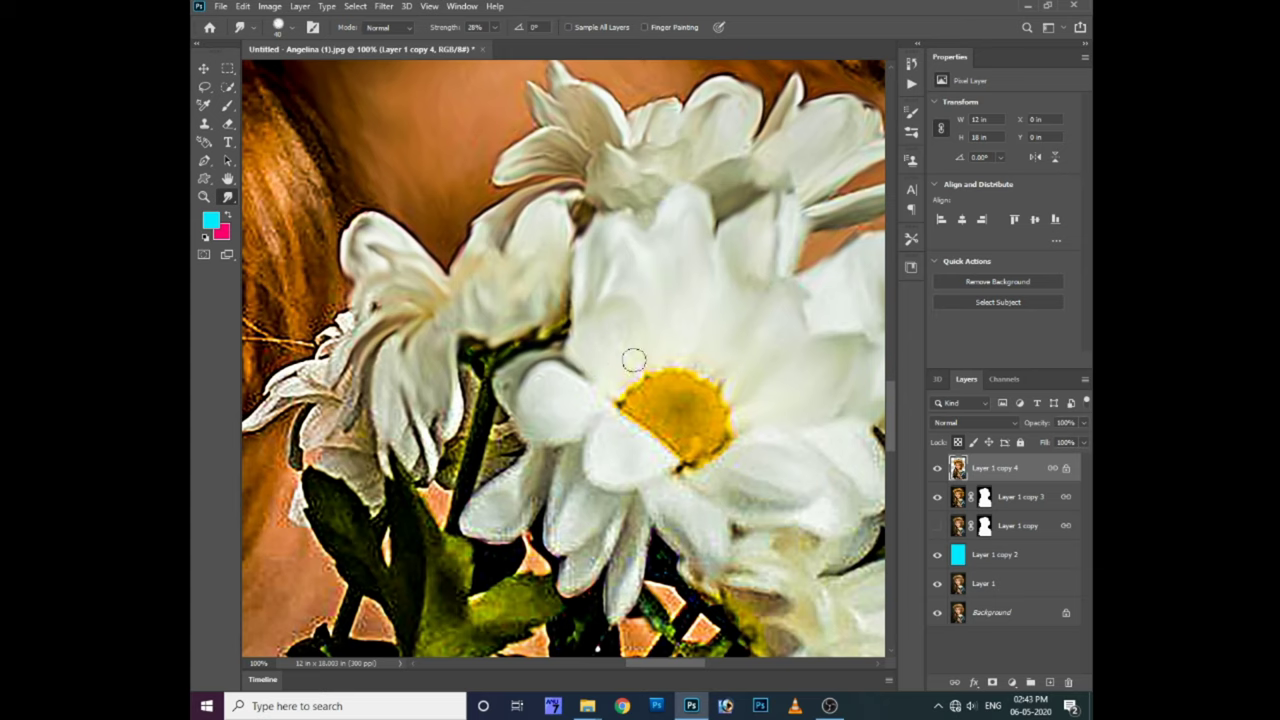
pyautogui.scroll(-1, 620, 420)
pyautogui.hscroll(1, 620, 420)
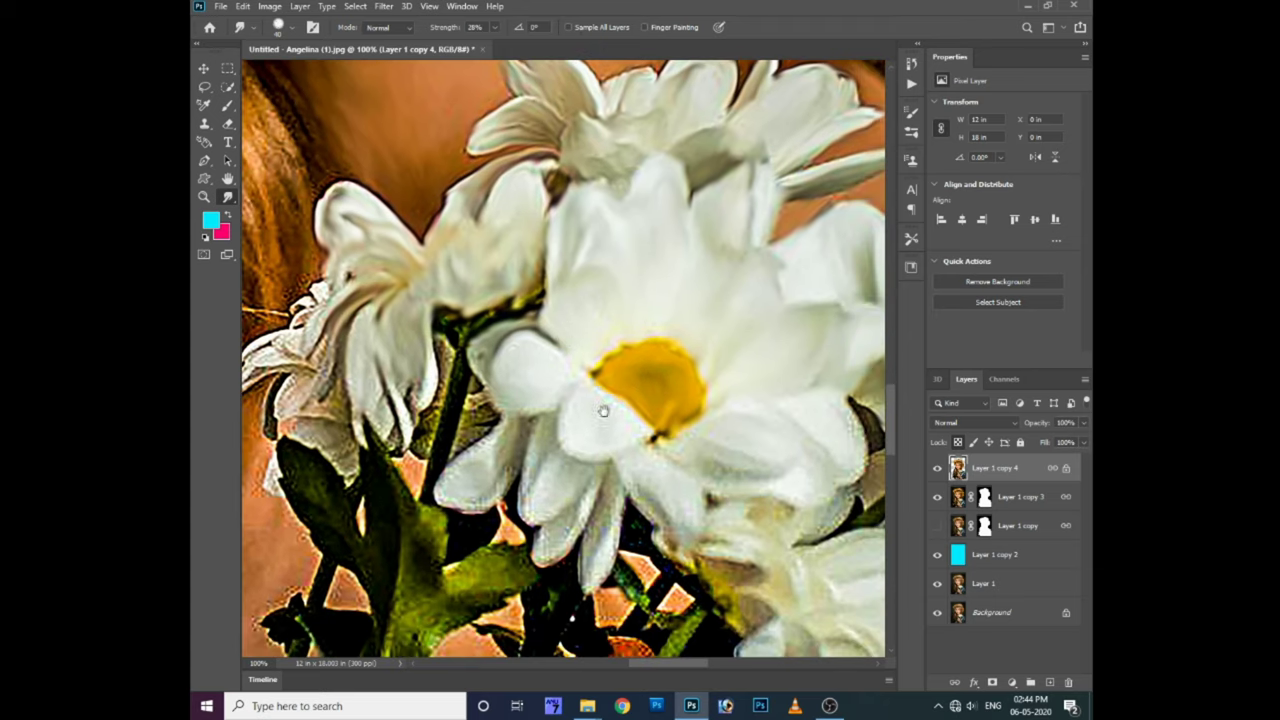
pyautogui.moveTo(482, 360)
pyautogui.mouseDown()
pyautogui.moveTo(599, 495)
pyautogui.moveTo(463, 414)
pyautogui.mouseUp()
# Check the whole image, then smear the petal edges of the large daisy
pyautogui.press('h')
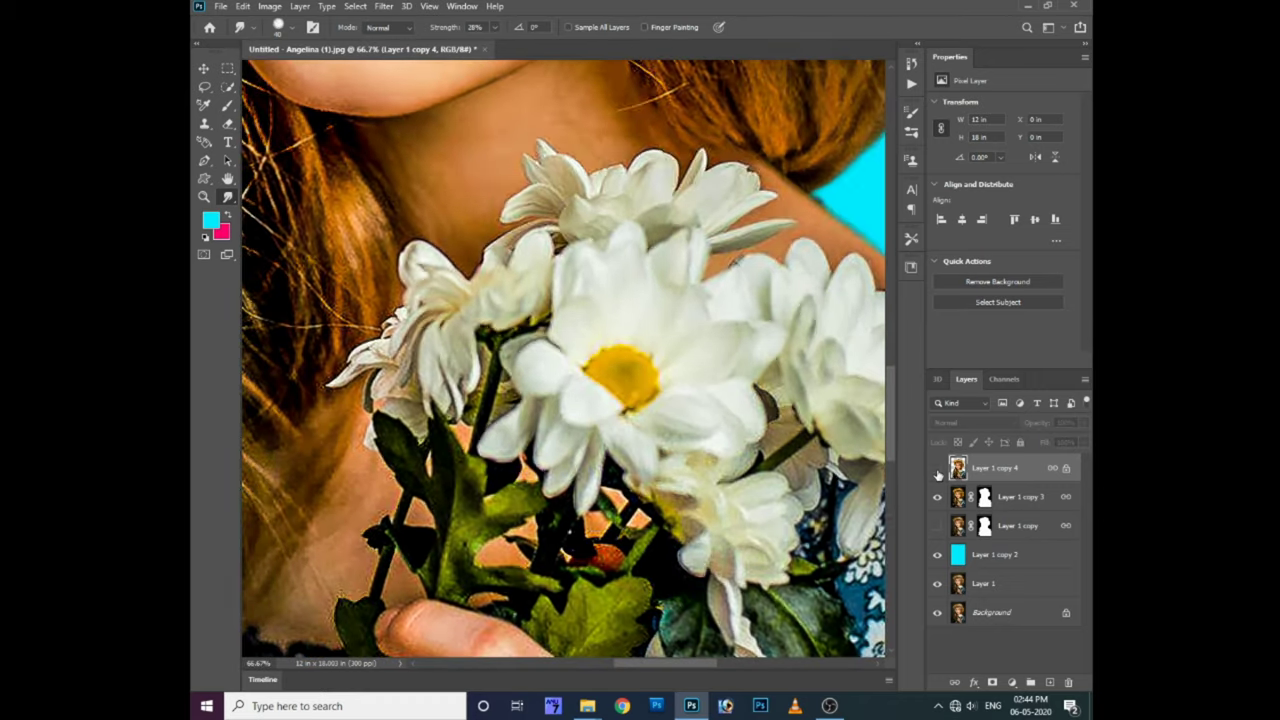
pyautogui.scroll(1, 463, 414)
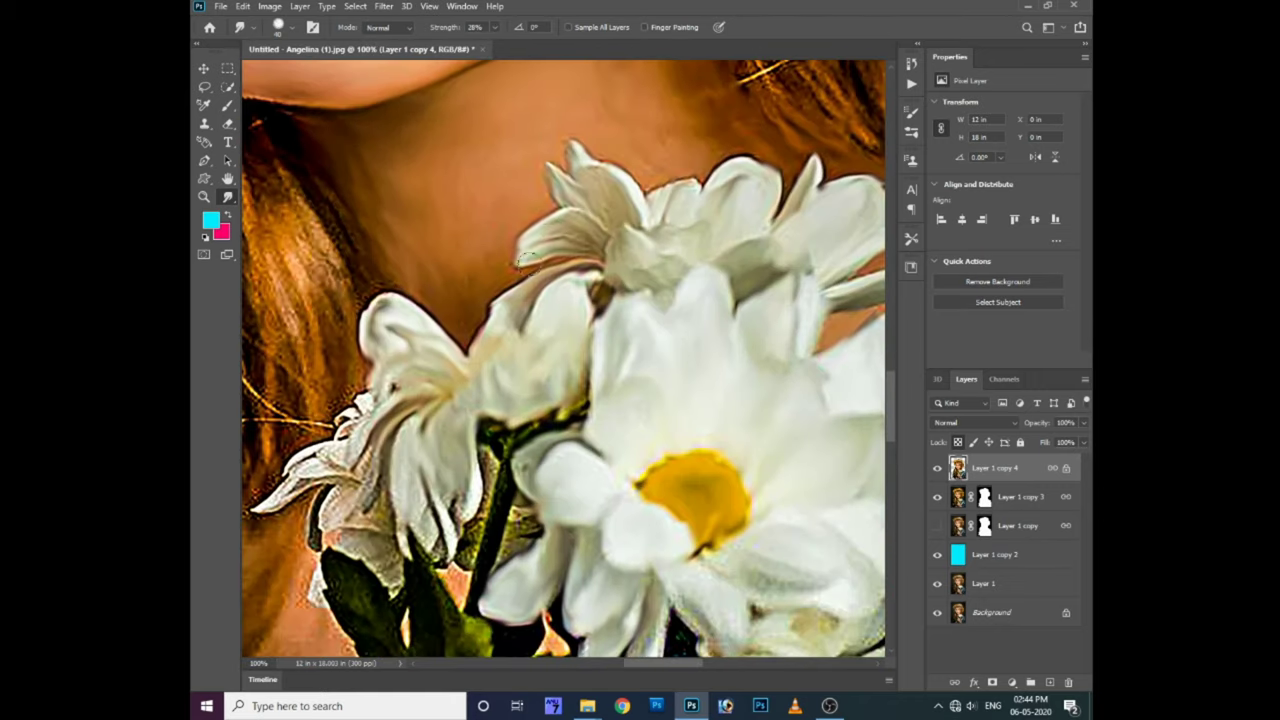
pyautogui.moveTo(536, 237); pyautogui.dragTo(596, 182)
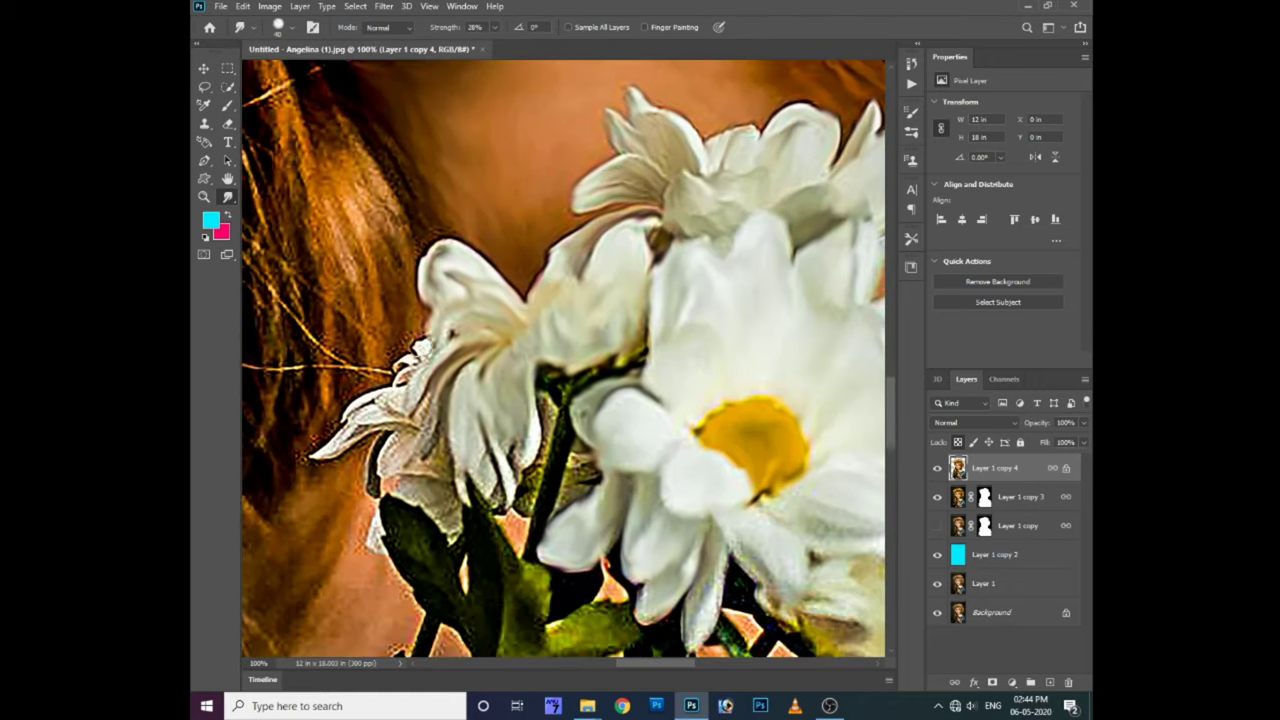
pyautogui.moveTo(352, 414)
pyautogui.mouseDown()
pyautogui.moveTo(451, 504)
pyautogui.moveTo(536, 501)
pyautogui.moveTo(585, 475)
pyautogui.mouseUp()
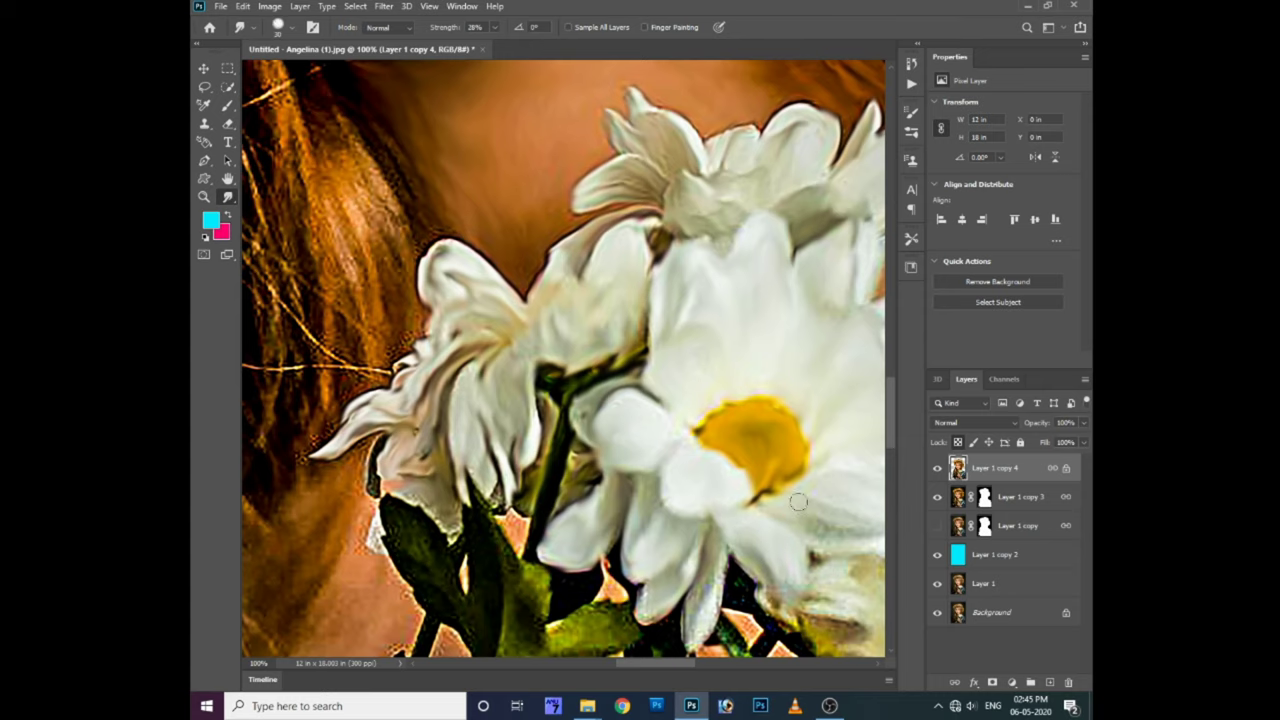
pyautogui.moveTo(798, 498); pyautogui.dragTo(767, 472)
pyautogui.moveTo(835, 500)
pyautogui.mouseDown()
pyautogui.moveTo(773, 468)
pyautogui.moveTo(620, 535)
pyautogui.moveTo(455, 458)
pyautogui.mouseUp()
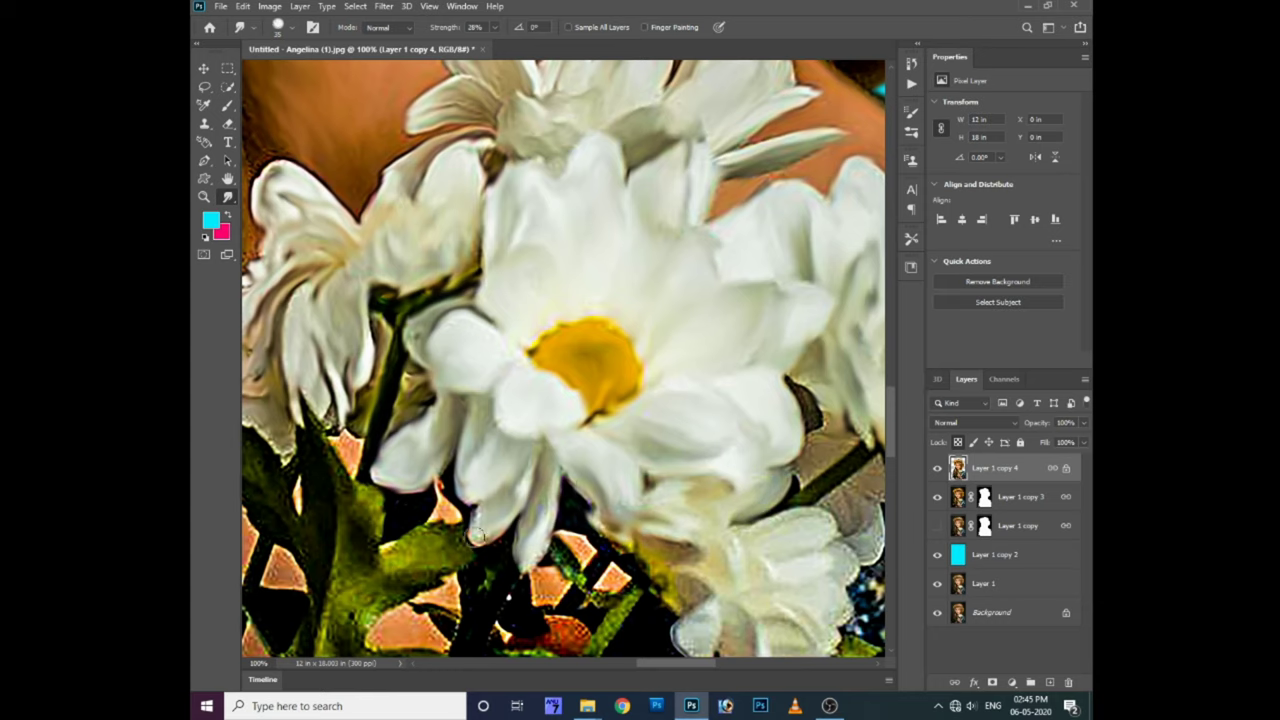
# Smear the lower daisy's petal edges further
pyautogui.scroll(-3, 448, 470)
pyautogui.hscroll(3, 620, 460)
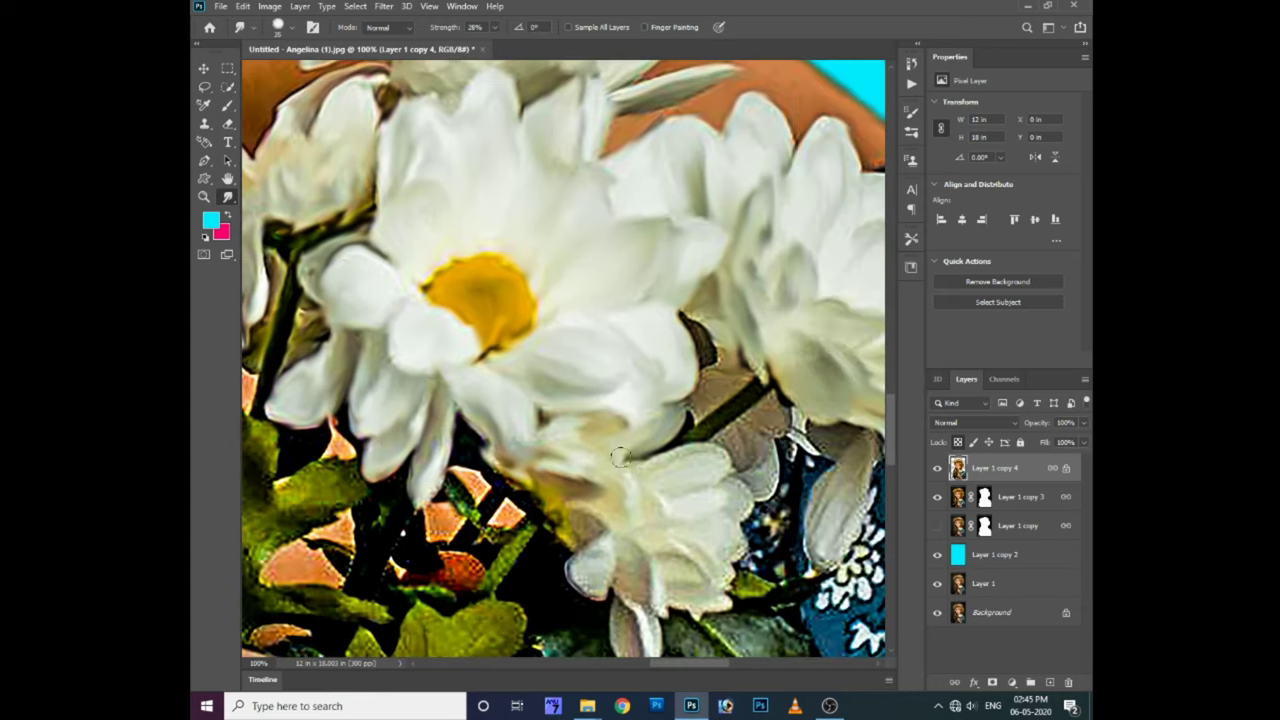
pyautogui.moveTo(730, 522); pyautogui.dragTo(661, 561)
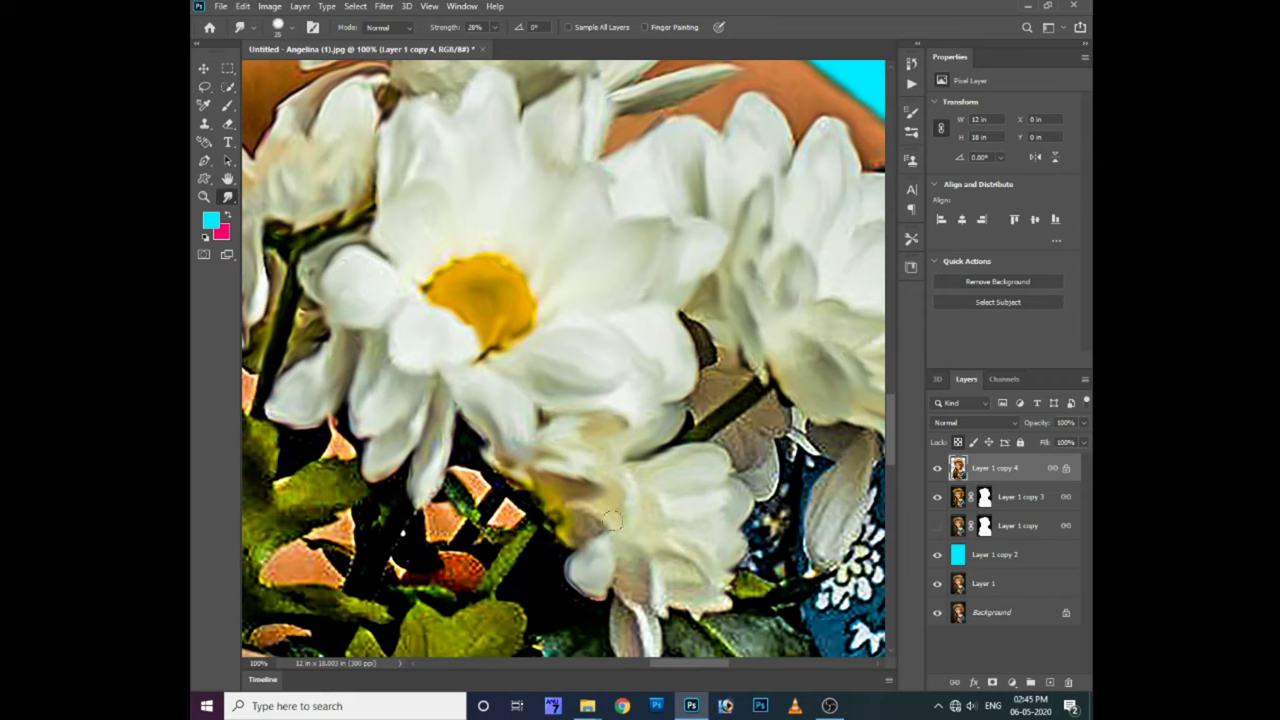
pyautogui.scroll(-3, 700, 600)
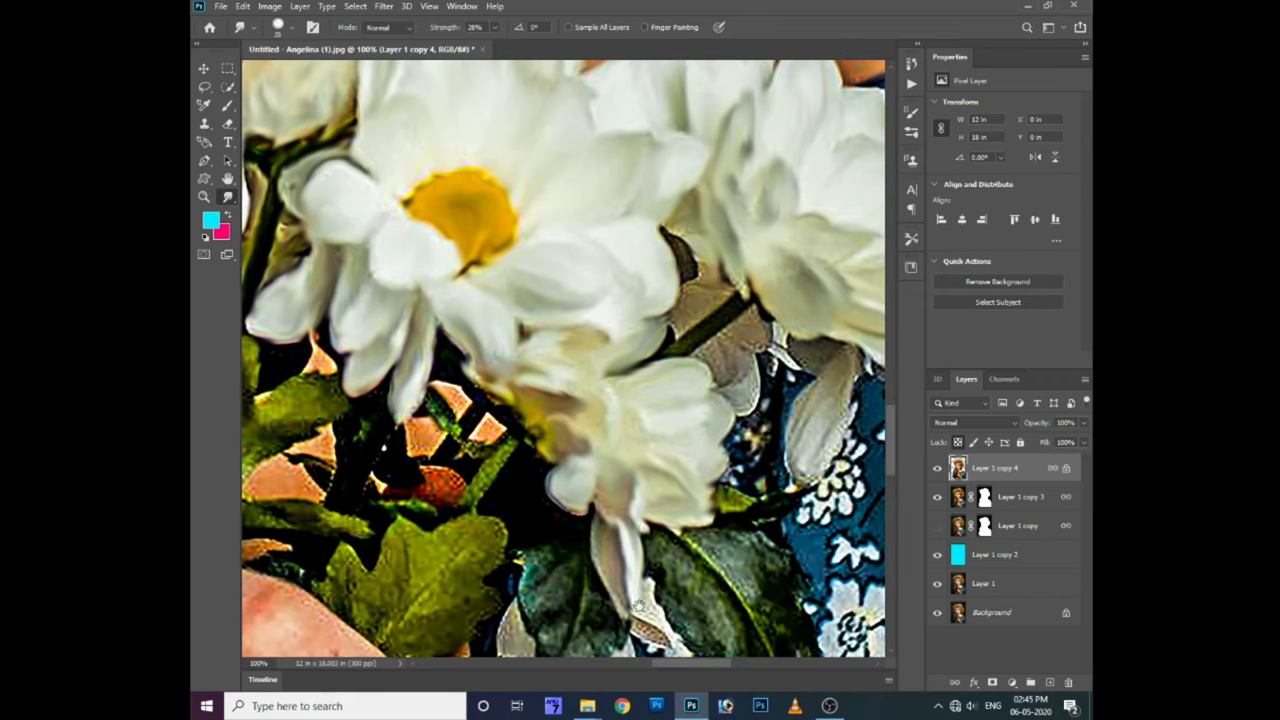
pyautogui.scroll(-3, 620, 560)
# Blend the dark green leaf, its edge against skin, and the orange shape into strokes
pyautogui.moveTo(595, 575)
pyautogui.mouseDown()
pyautogui.moveTo(550, 600)
pyautogui.moveTo(500, 490)
pyautogui.moveTo(570, 490)
pyautogui.moveTo(588, 528)
pyautogui.moveTo(552, 578)
pyautogui.moveTo(510, 488)
pyautogui.mouseUp()
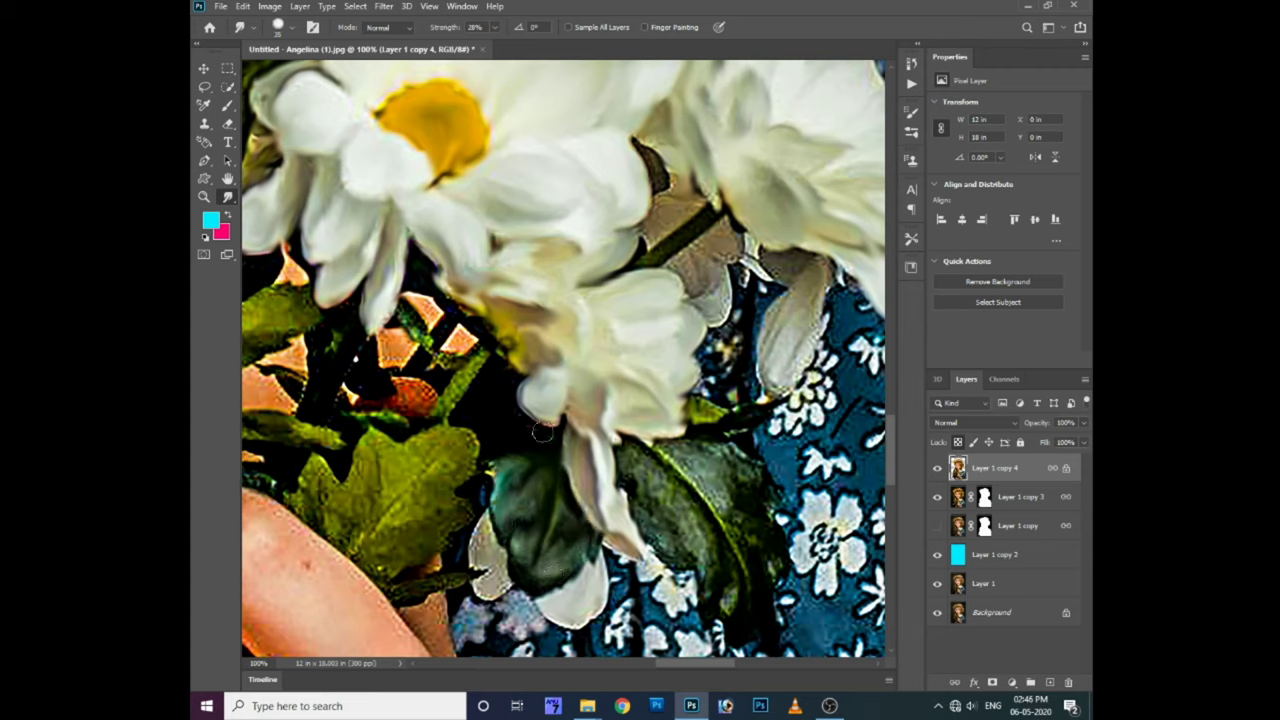
pyautogui.moveTo(462, 393)
pyautogui.mouseDown()
pyautogui.moveTo(470, 440)
pyautogui.moveTo(378, 512)
pyautogui.moveTo(405, 525)
pyautogui.moveTo(419, 458)
pyautogui.moveTo(360, 470)
pyautogui.mouseUp()
pyautogui.moveTo(316, 513); pyautogui.dragTo(390, 583)
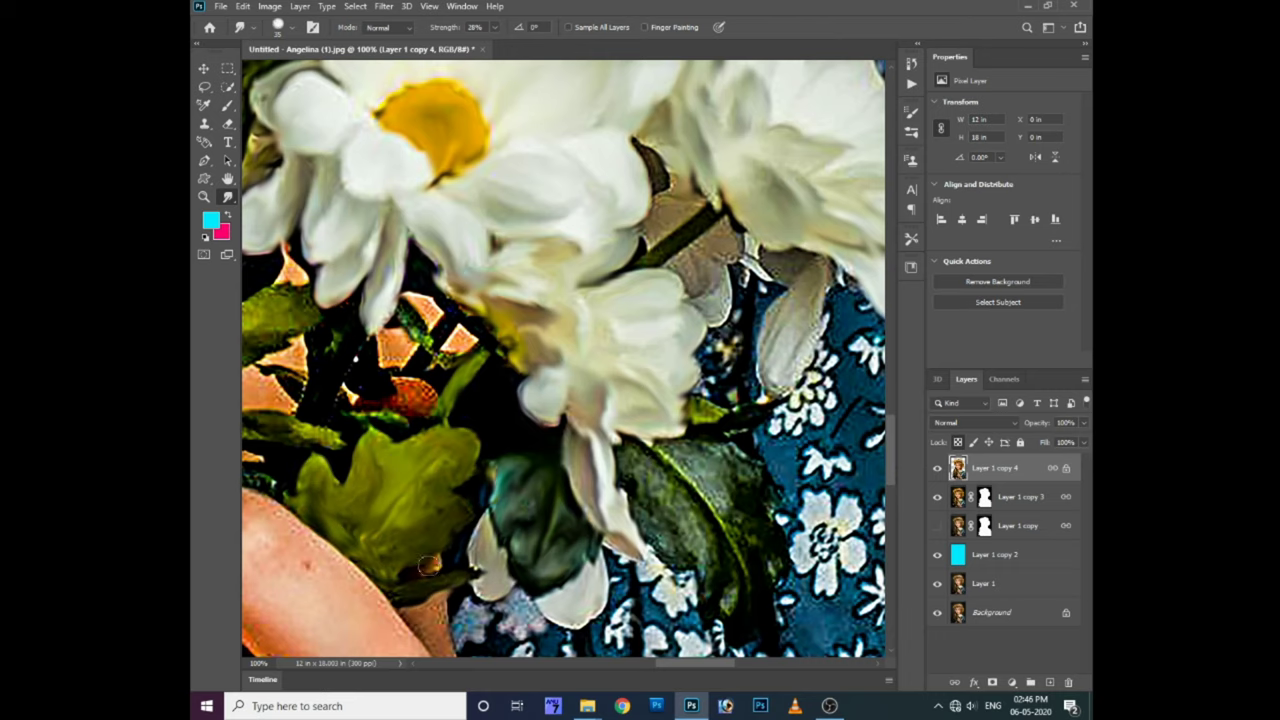
pyautogui.scroll(2, 430, 565)
pyautogui.moveTo(431, 355); pyautogui.dragTo(453, 444)
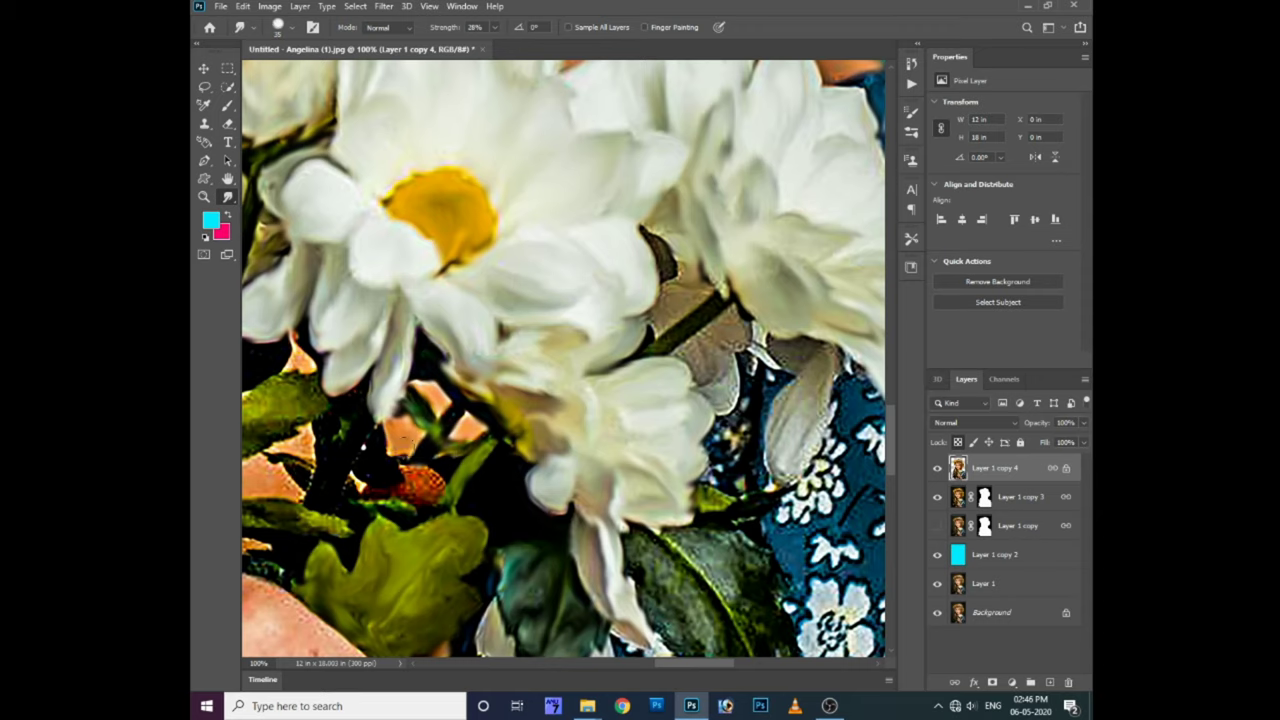
pyautogui.moveTo(410, 483); pyautogui.dragTo(360, 467)
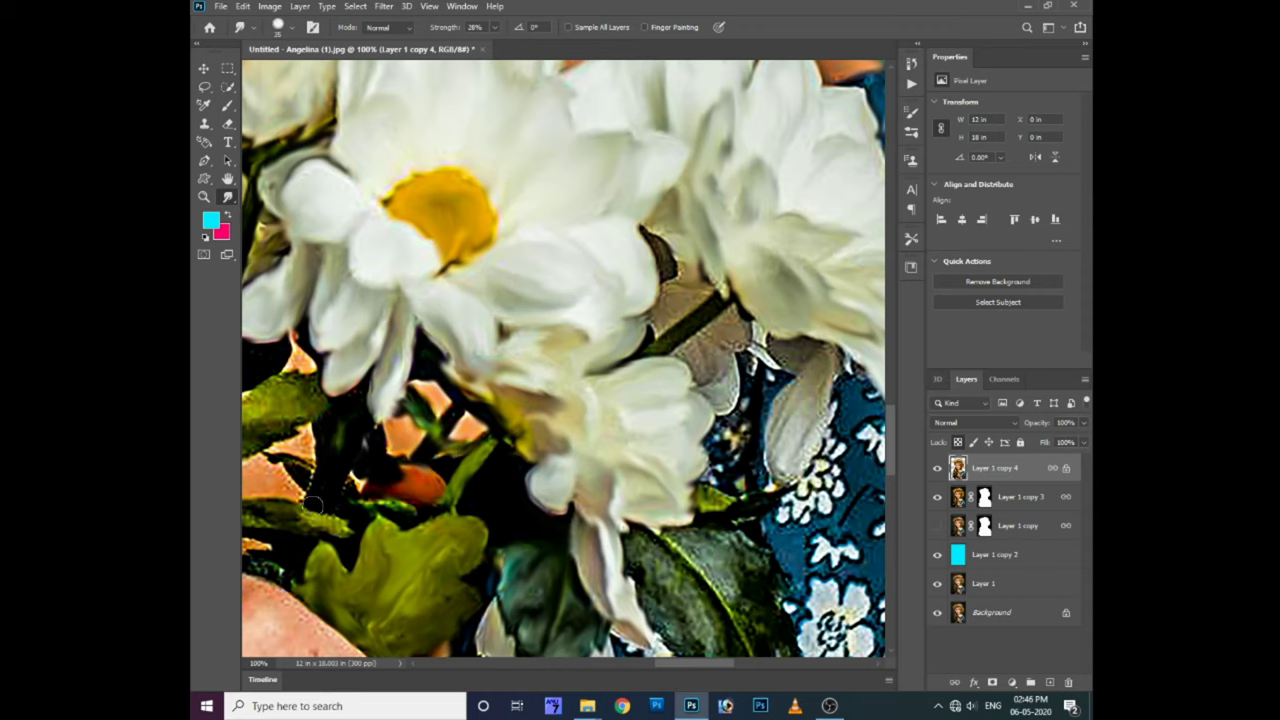
# Smear the brownish petal edge and blend the petal, stem and leaf area
pyautogui.scroll(2, 358, 447)
pyautogui.hscroll(5, 330, 440)
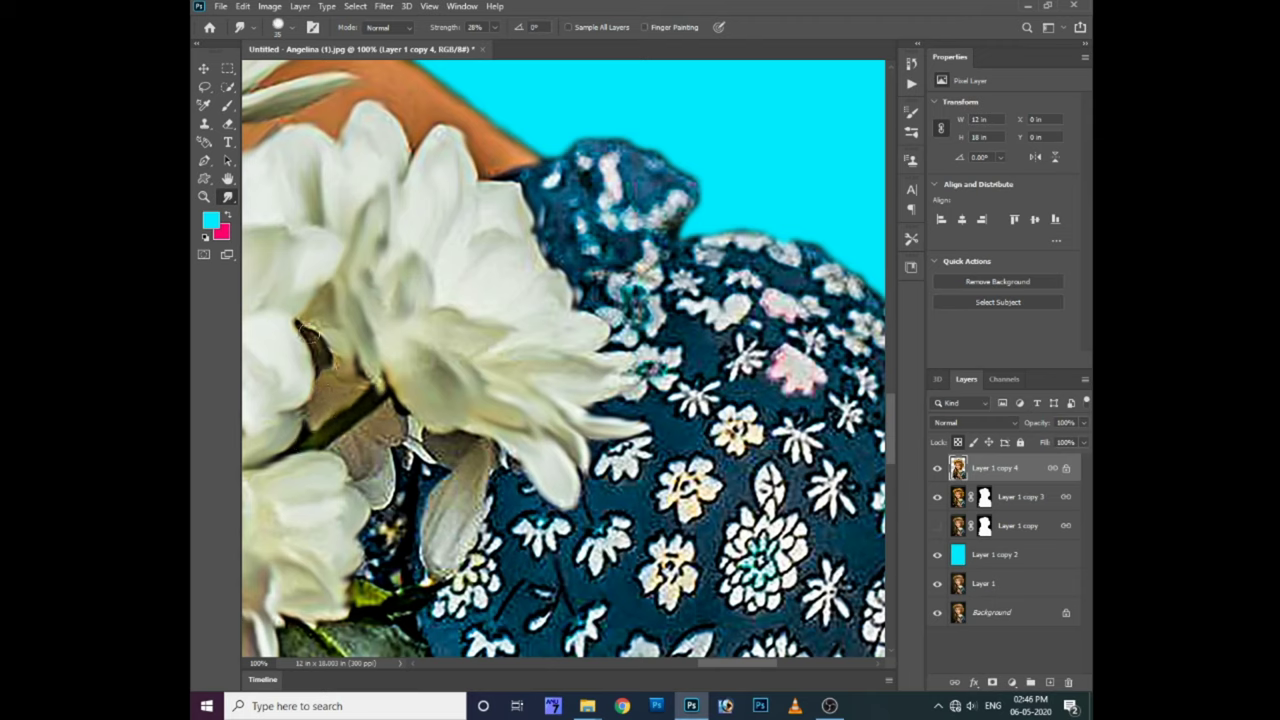
pyautogui.moveTo(363, 367); pyautogui.dragTo(312, 410)
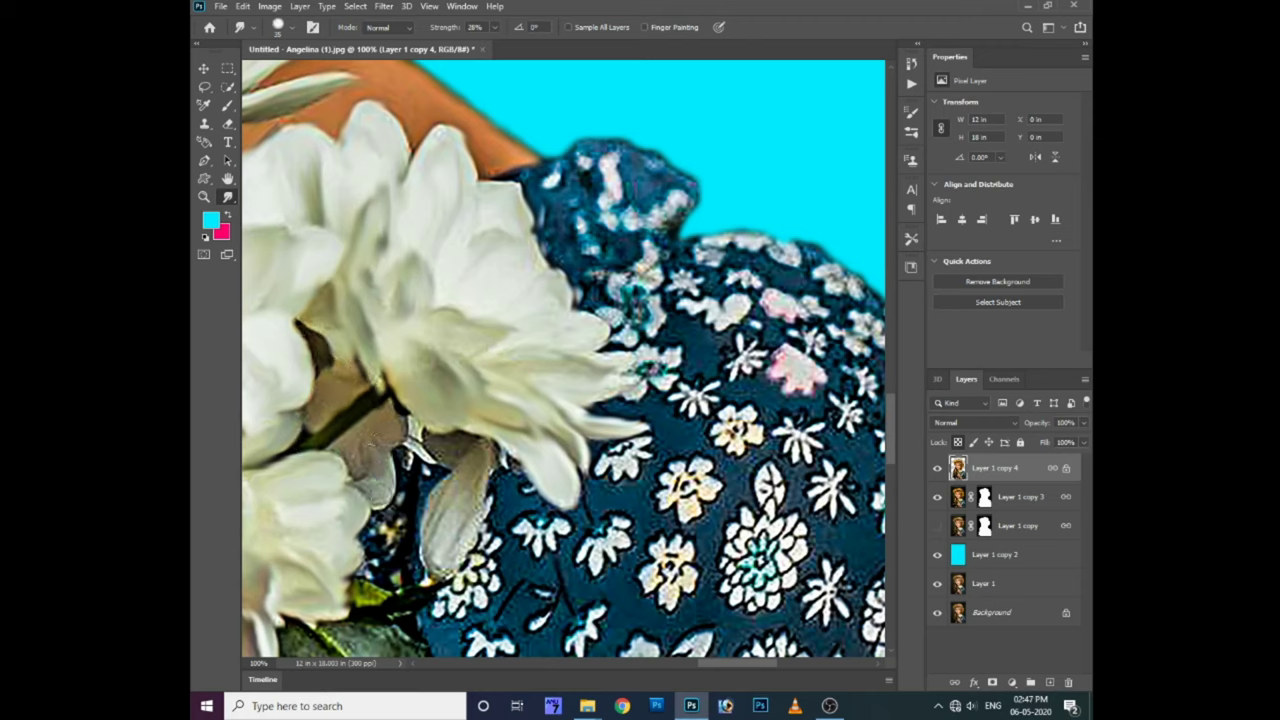
pyautogui.moveTo(370, 470)
pyautogui.mouseDown()
pyautogui.moveTo(482, 470)
pyautogui.moveTo(437, 548)
pyautogui.mouseUp()
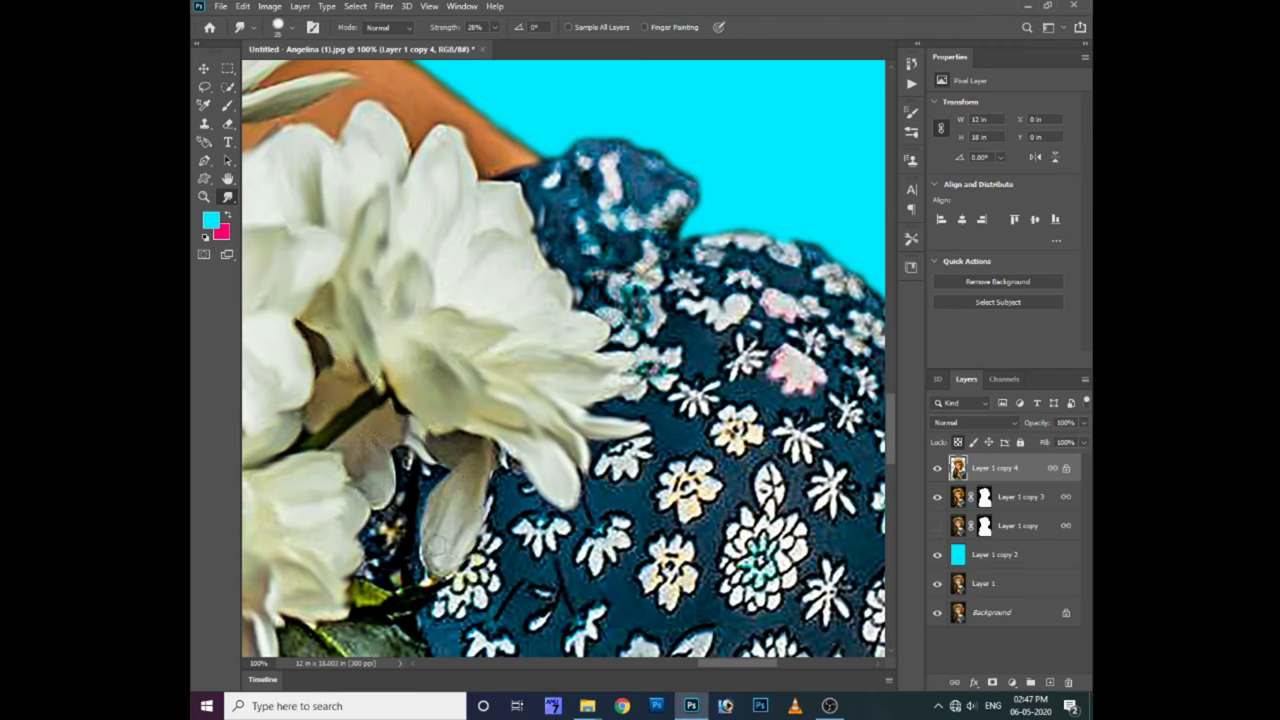
pyautogui.hscroll(-10, 394, 423)
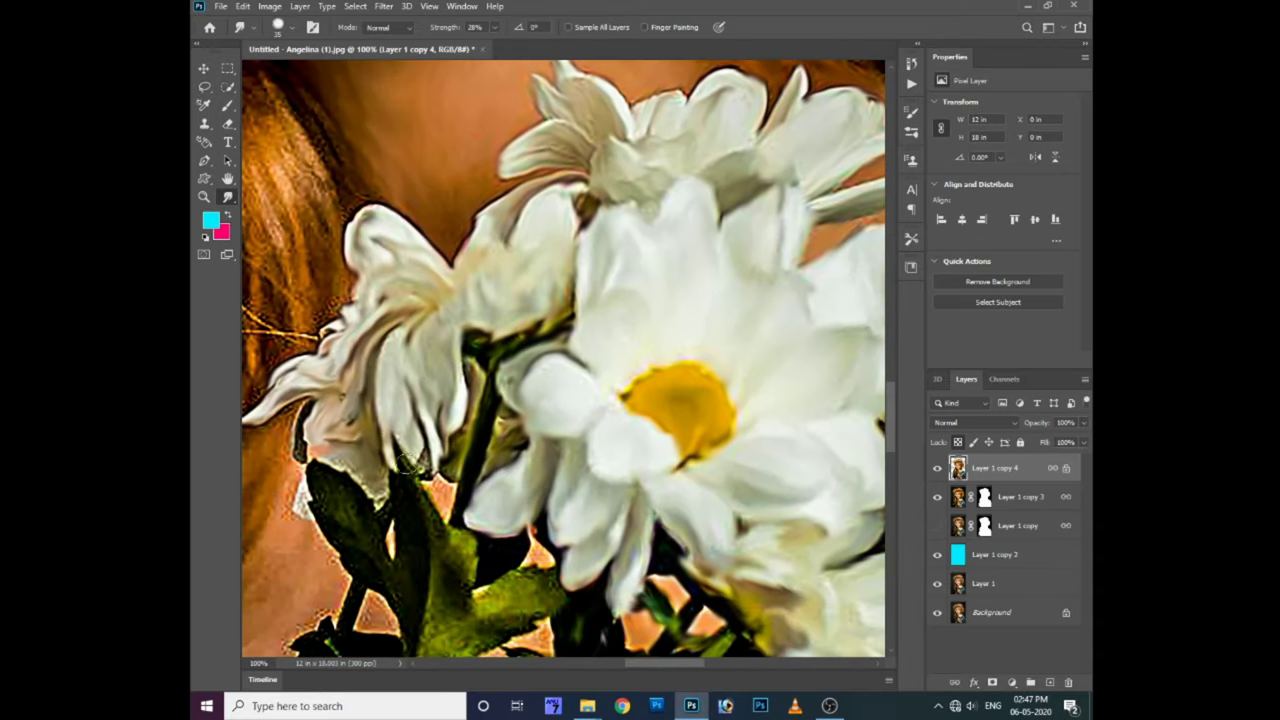
pyautogui.scroll(-3, 440, 495)
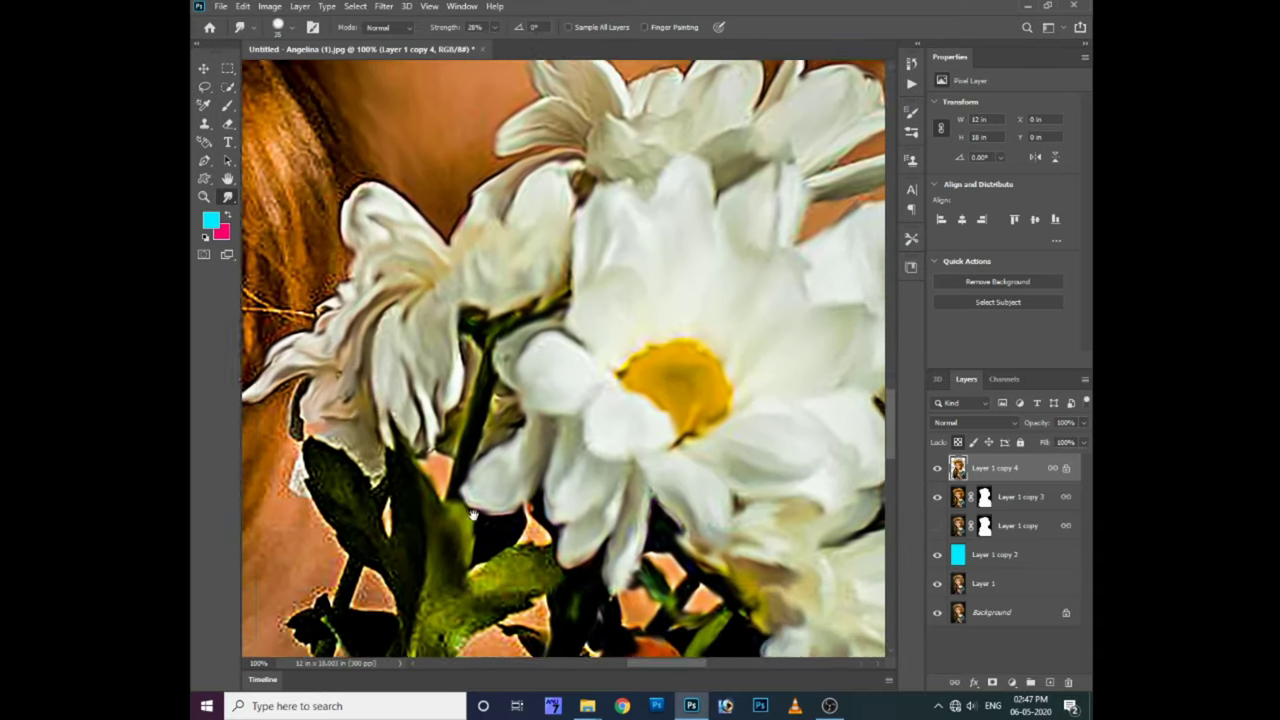
pyautogui.scroll(-2, 518, 490)
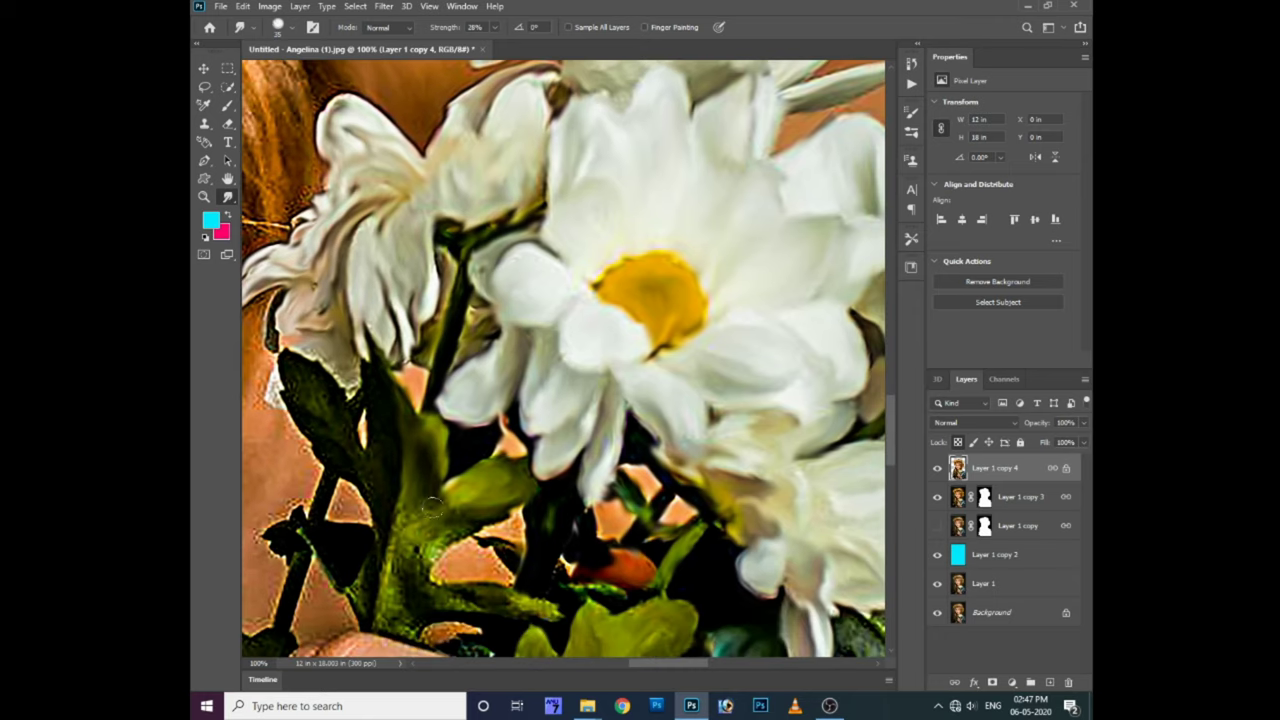
pyautogui.moveTo(519, 603); pyautogui.dragTo(434, 543)
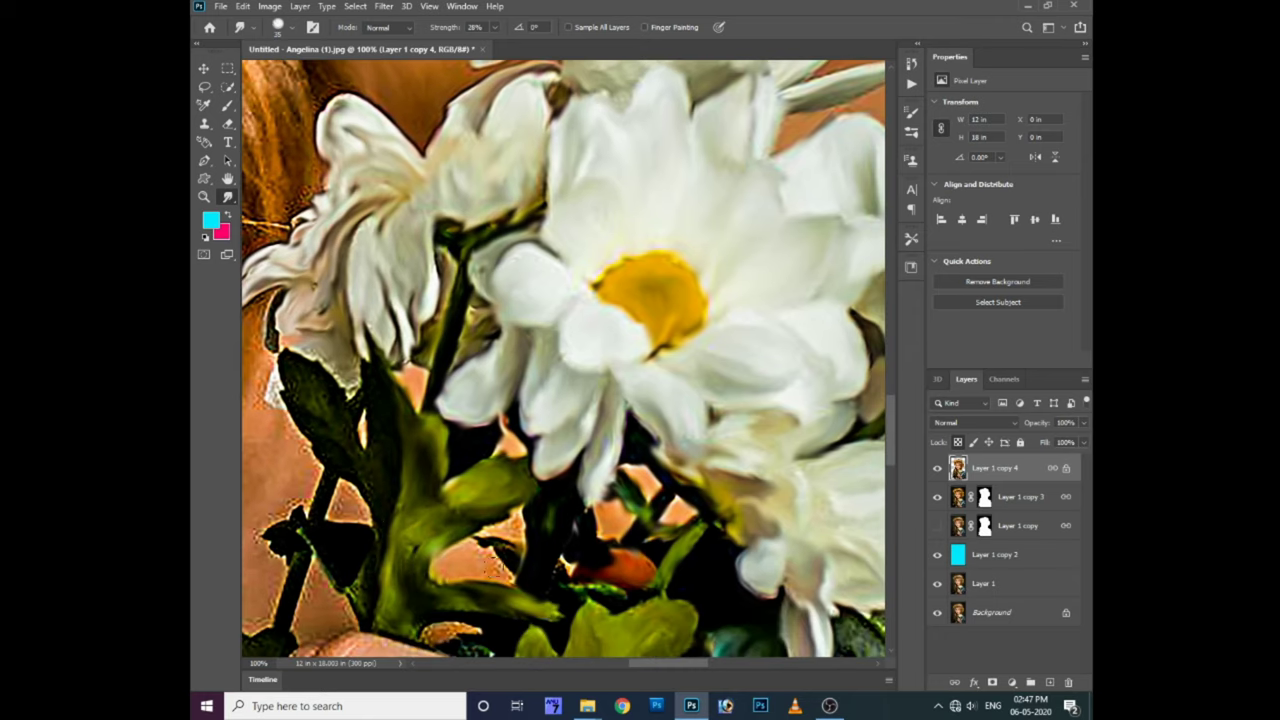
# Blend the petal-leaf edges, reshape the stems and smear the orange blob's edge
pyautogui.scroll(-1, 627, 474)
pyautogui.hscroll(-3, 562, 438)
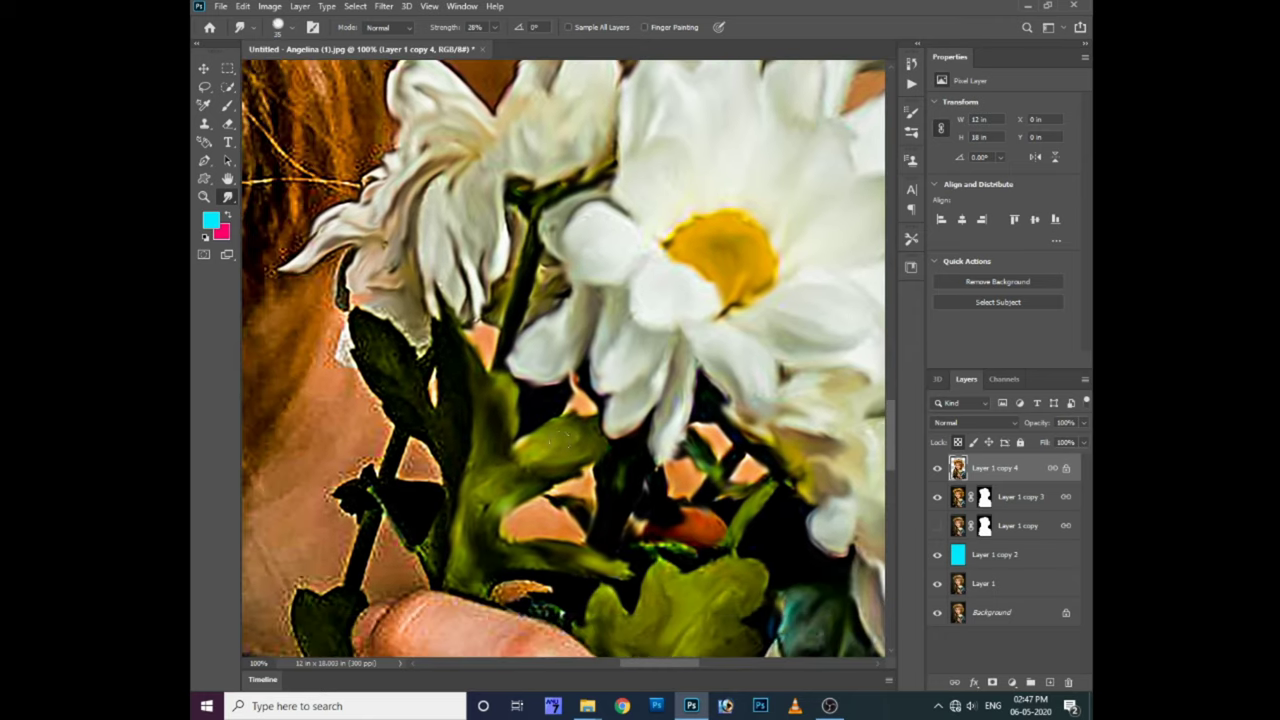
pyautogui.moveTo(435, 343); pyautogui.dragTo(342, 288)
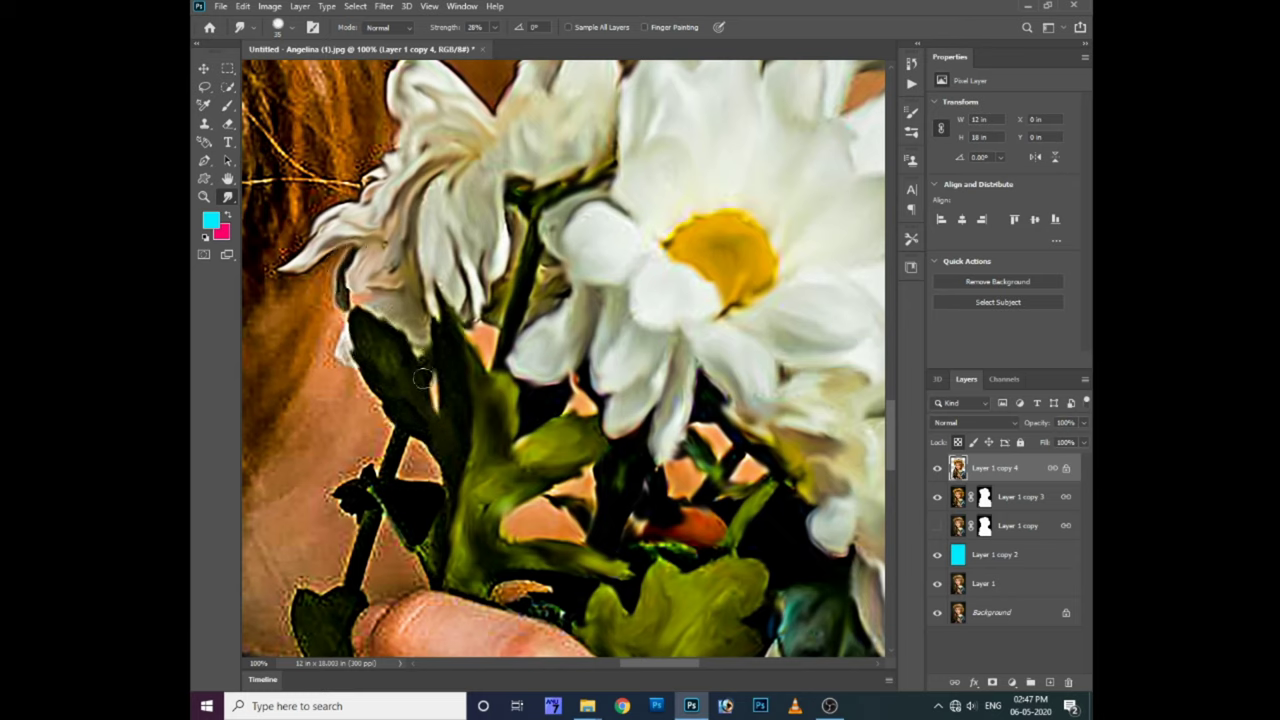
pyautogui.moveTo(381, 507)
pyautogui.mouseDown()
pyautogui.moveTo(412, 490)
pyautogui.moveTo(374, 482)
pyautogui.mouseUp()
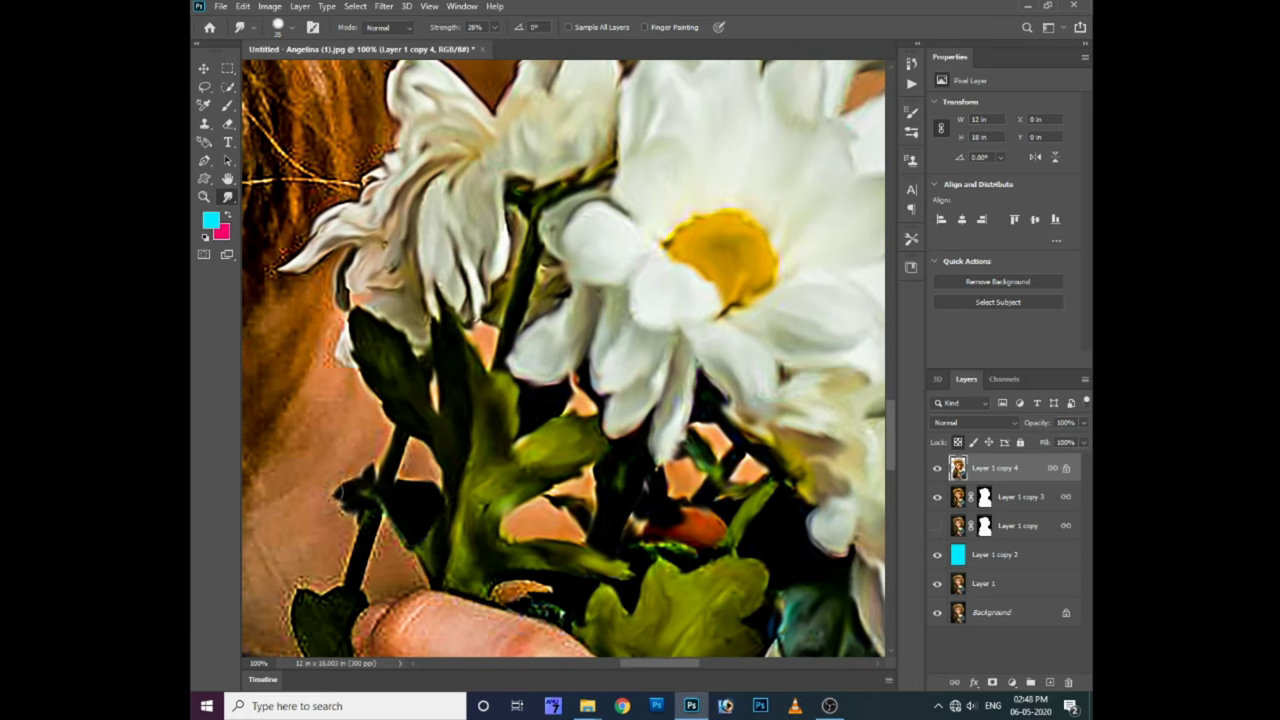
pyautogui.moveTo(350, 566); pyautogui.dragTo(348, 548)
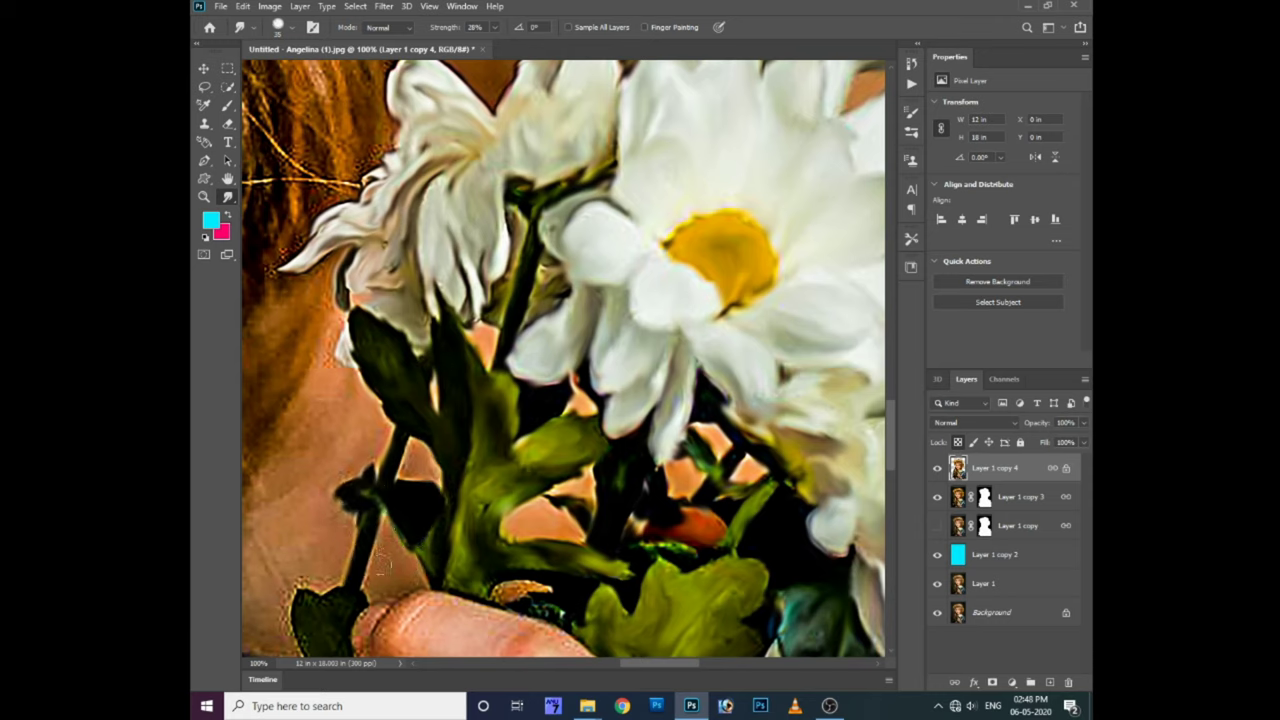
pyautogui.moveTo(470, 585); pyautogui.dragTo(510, 577)
pyautogui.moveTo(328, 378); pyautogui.dragTo(625, 388)
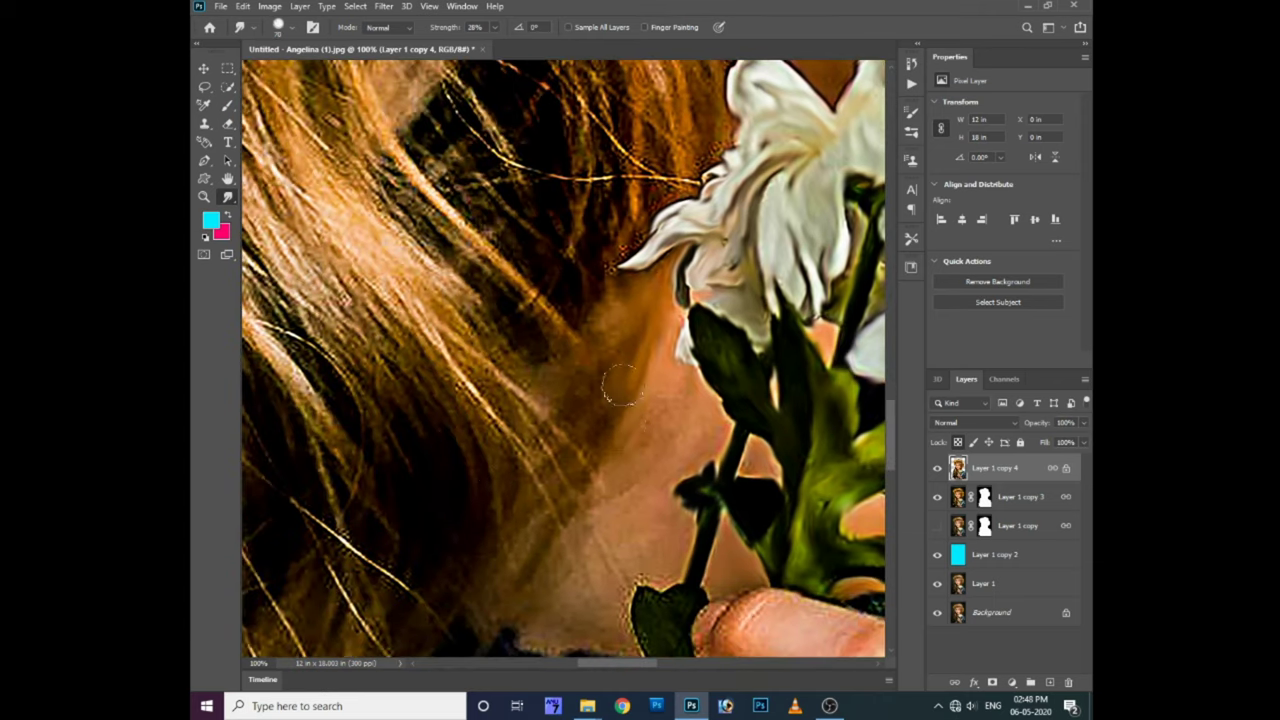
pyautogui.scroll(-2, 645, 415)
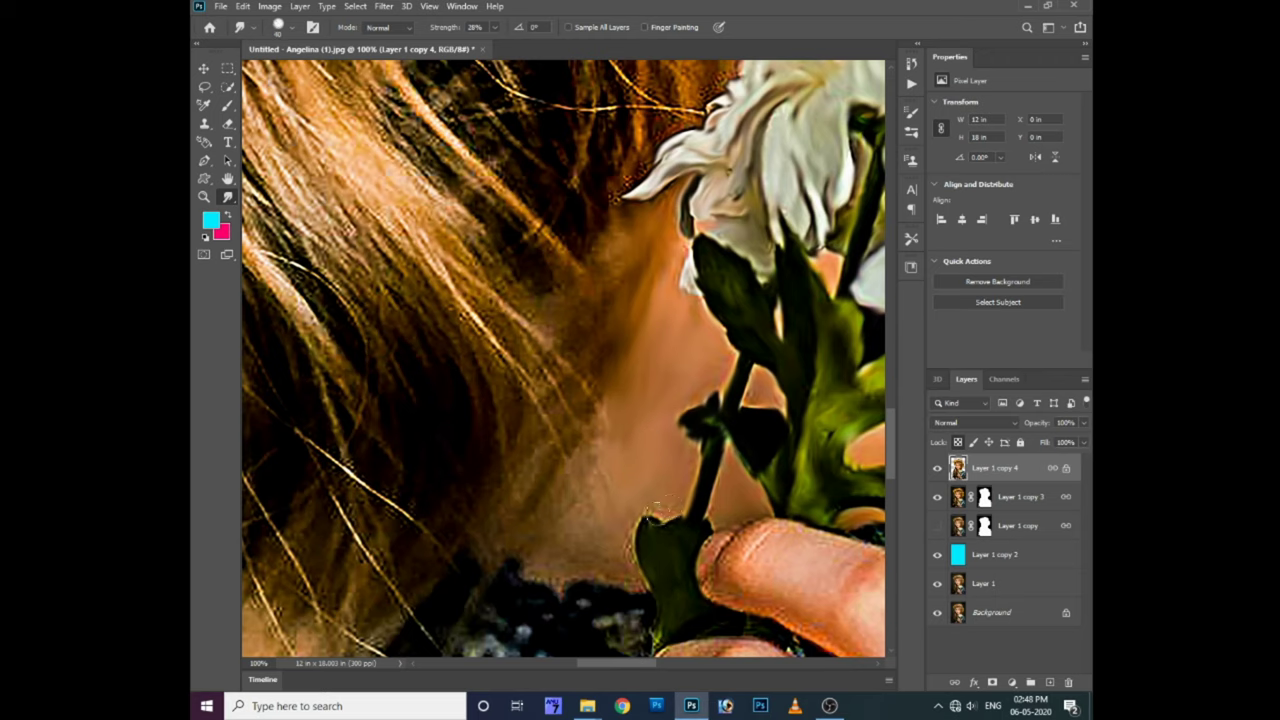
pyautogui.moveTo(716, 456)
pyautogui.mouseDown()
pyautogui.moveTo(674, 494)
pyautogui.moveTo(624, 394)
pyautogui.mouseUp()
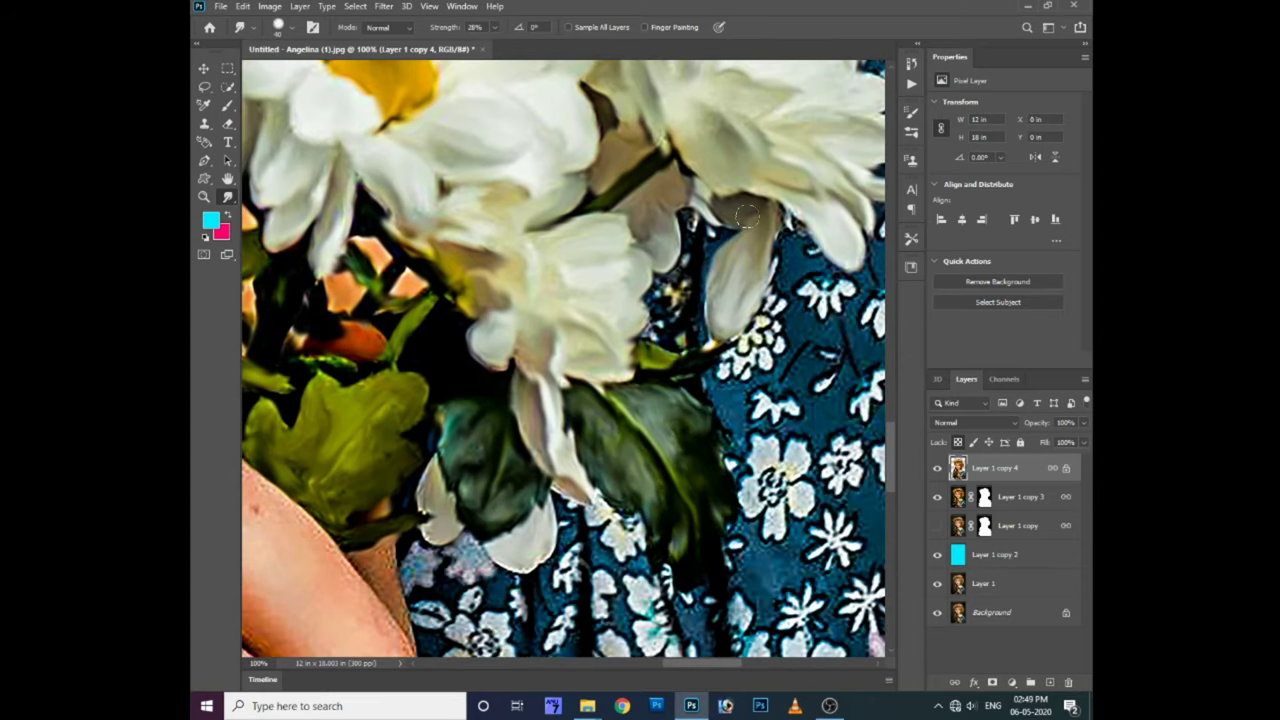
# Zoom out, bring the hand into view and soften the dark edge of the fingers
pyautogui.hotkey('ctrl', '-')
pyautogui.moveTo(422, 499); pyautogui.dragTo(460, 487)
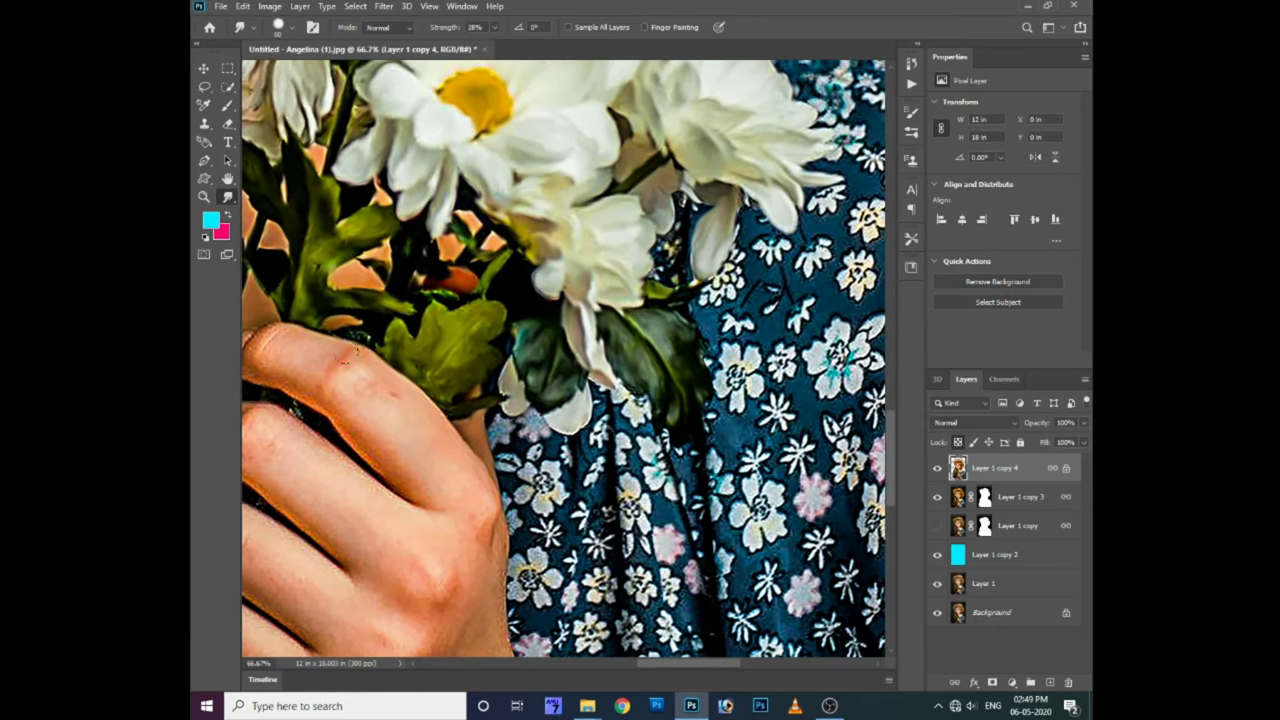
pyautogui.moveTo(344, 358); pyautogui.dragTo(428, 393)
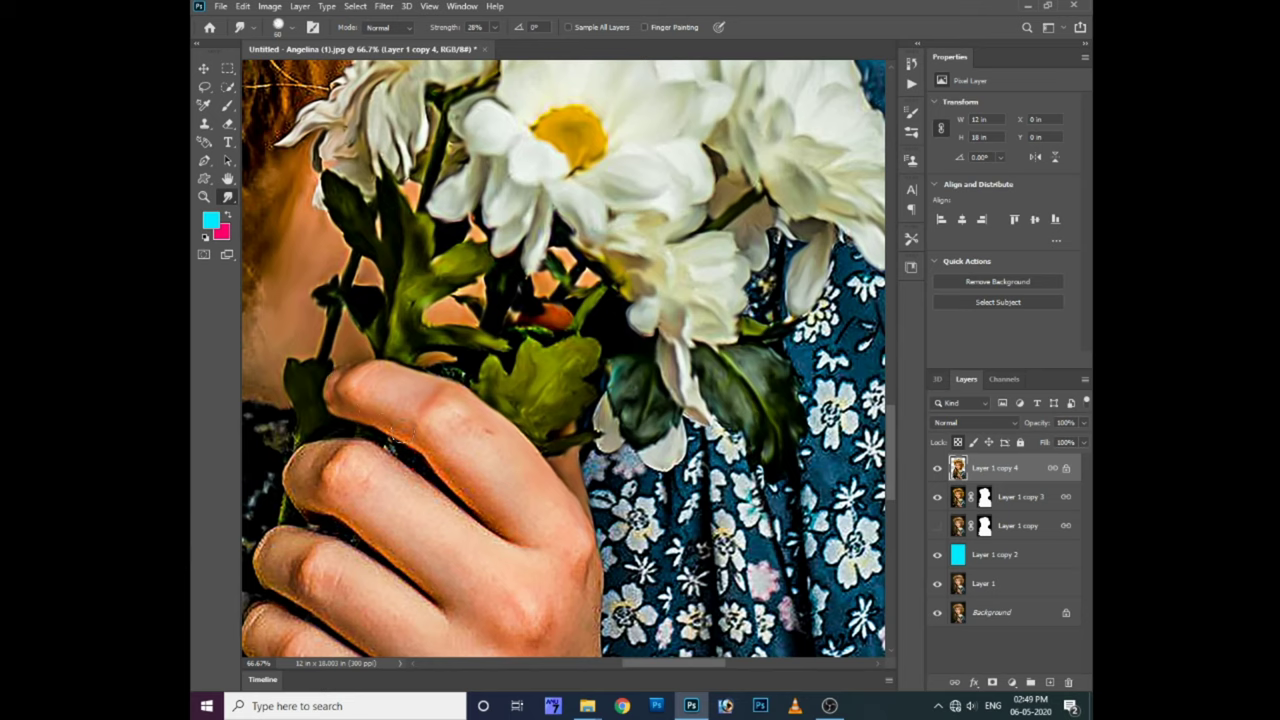
pyautogui.moveTo(471, 457)
pyautogui.mouseDown()
pyautogui.moveTo(437, 397)
pyautogui.moveTo(442, 372)
pyautogui.mouseUp()
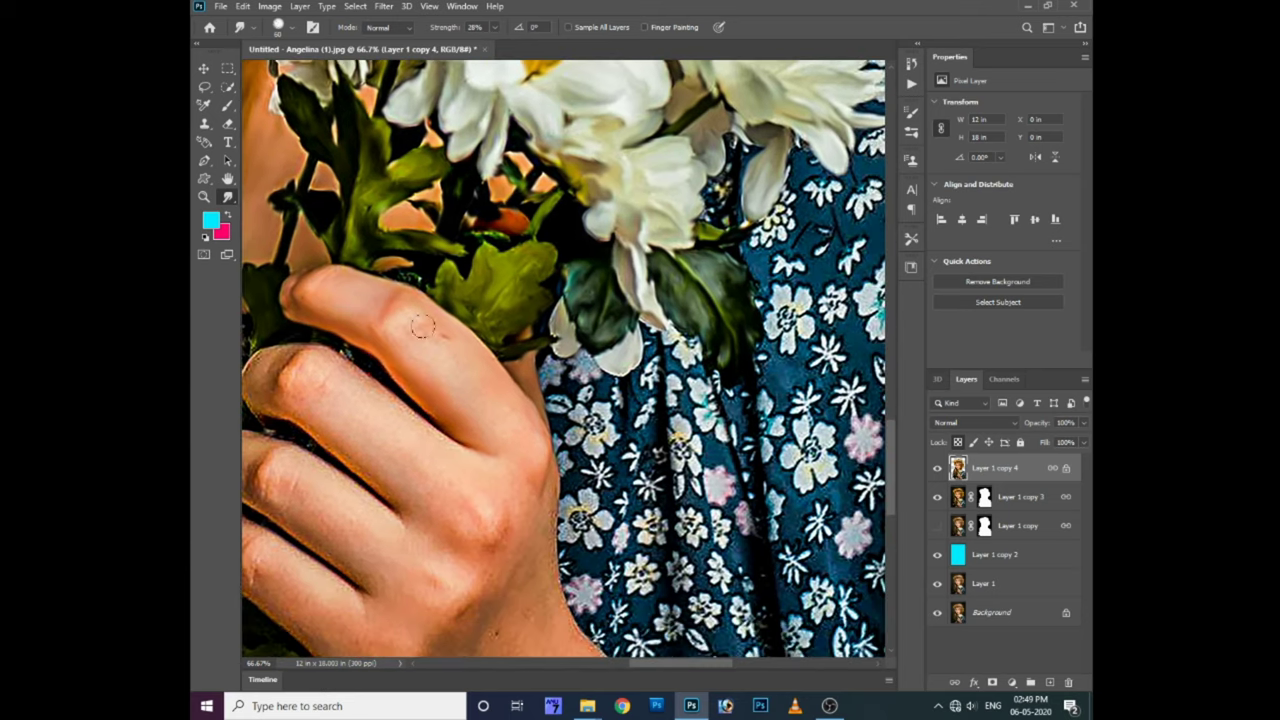
pyautogui.moveTo(525, 430); pyautogui.dragTo(579, 446)
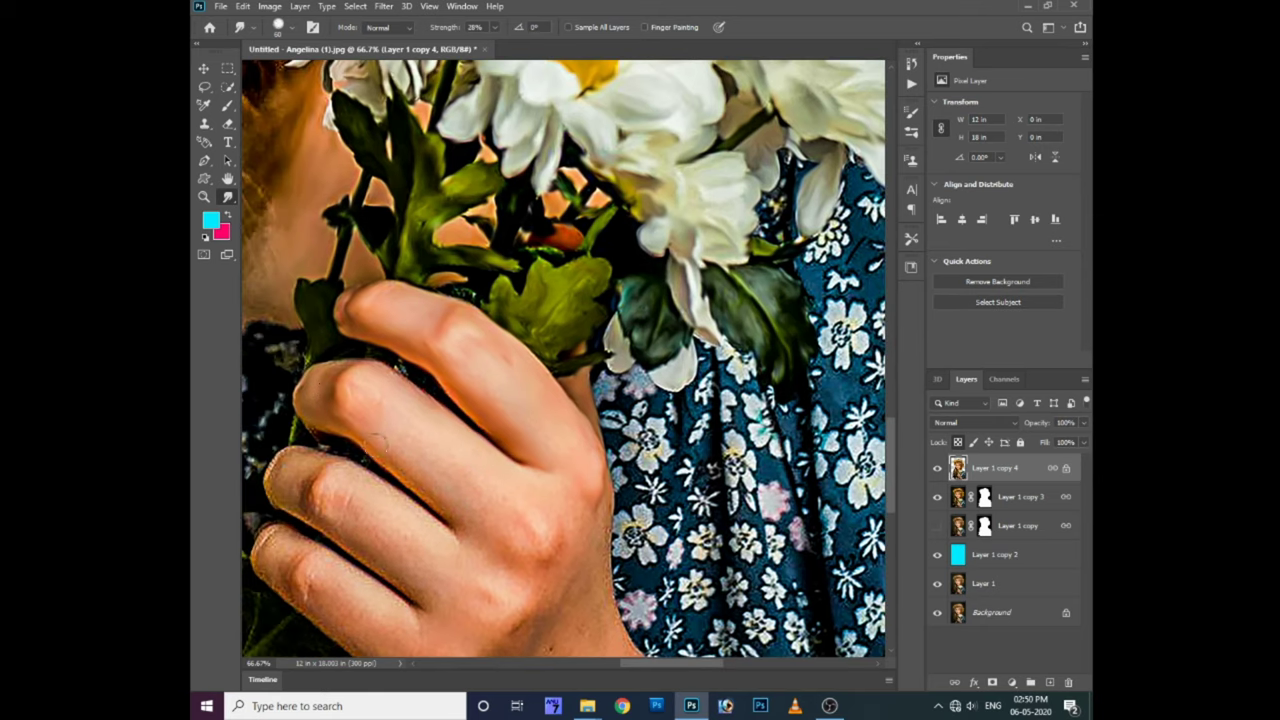
pyautogui.moveTo(407, 443); pyautogui.dragTo(397, 393)
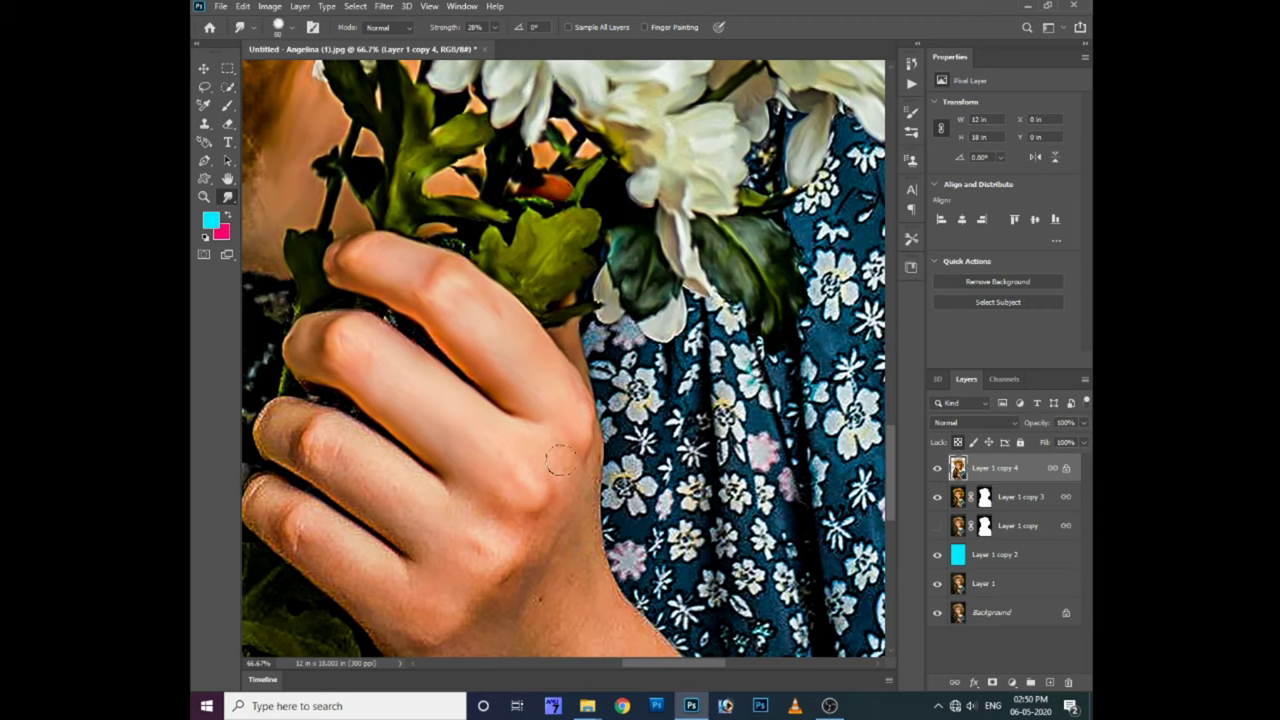
pyautogui.moveTo(600, 490); pyautogui.dragTo(584, 416)
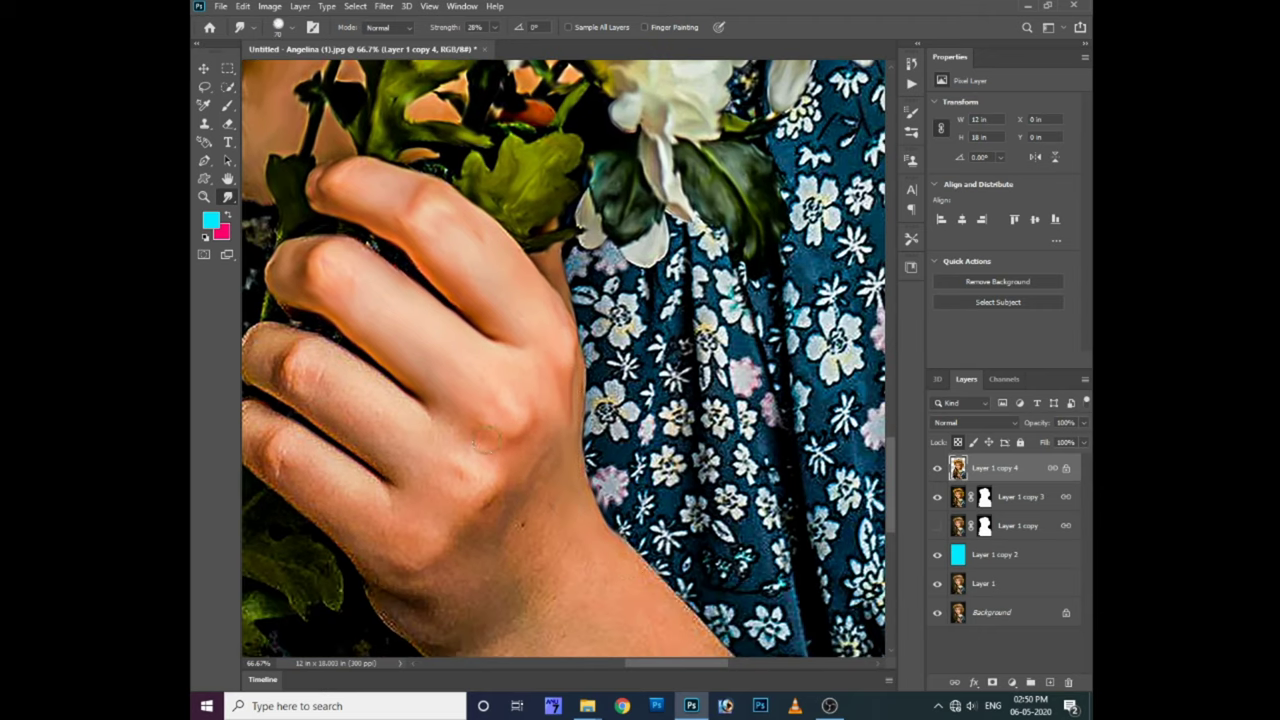
pyautogui.moveTo(447, 428); pyautogui.dragTo(527, 463)
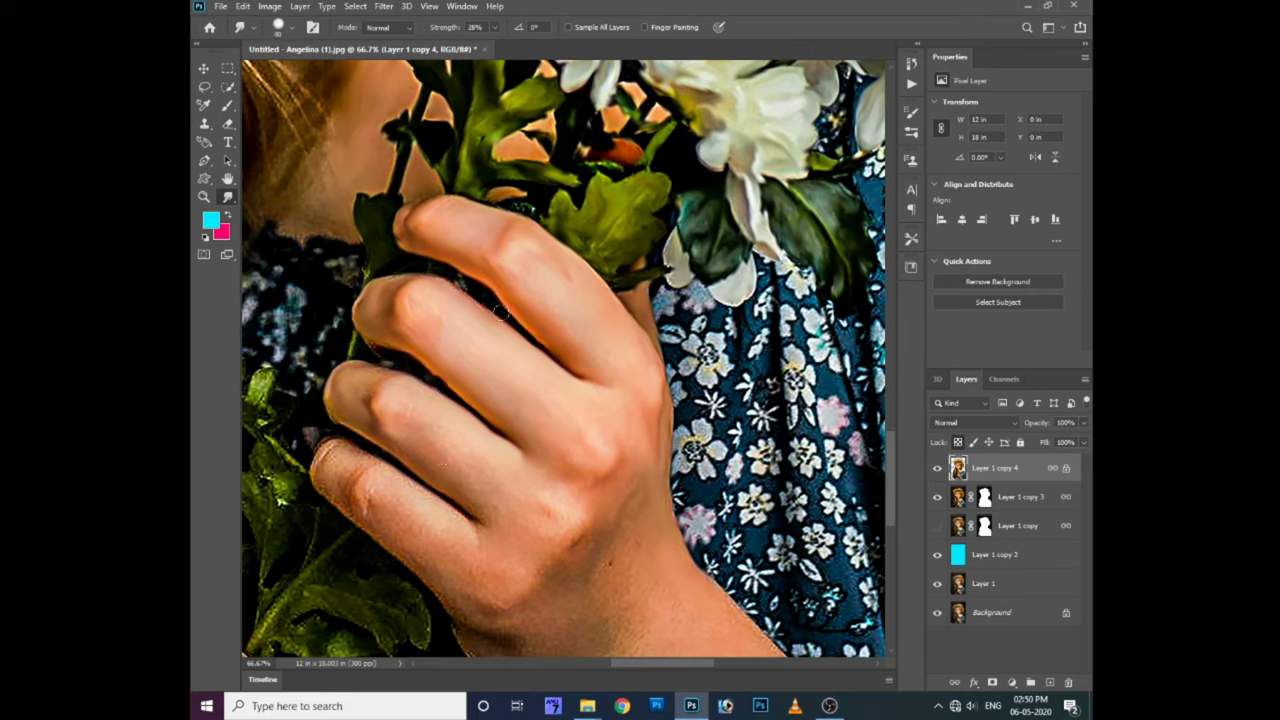
pyautogui.moveTo(358, 283); pyautogui.dragTo(302, 372)
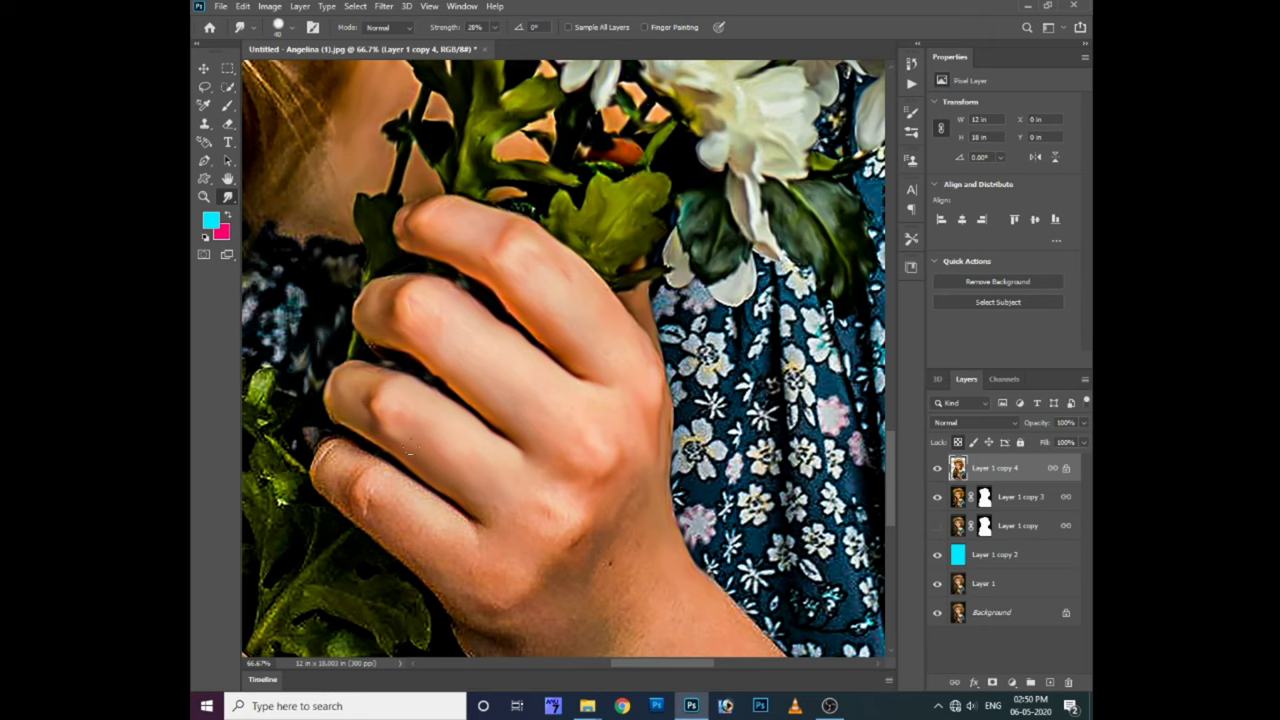
# Work down the wrist and forearm, then zoom out and back in to check
pyautogui.moveTo(588, 538); pyautogui.dragTo(628, 443)
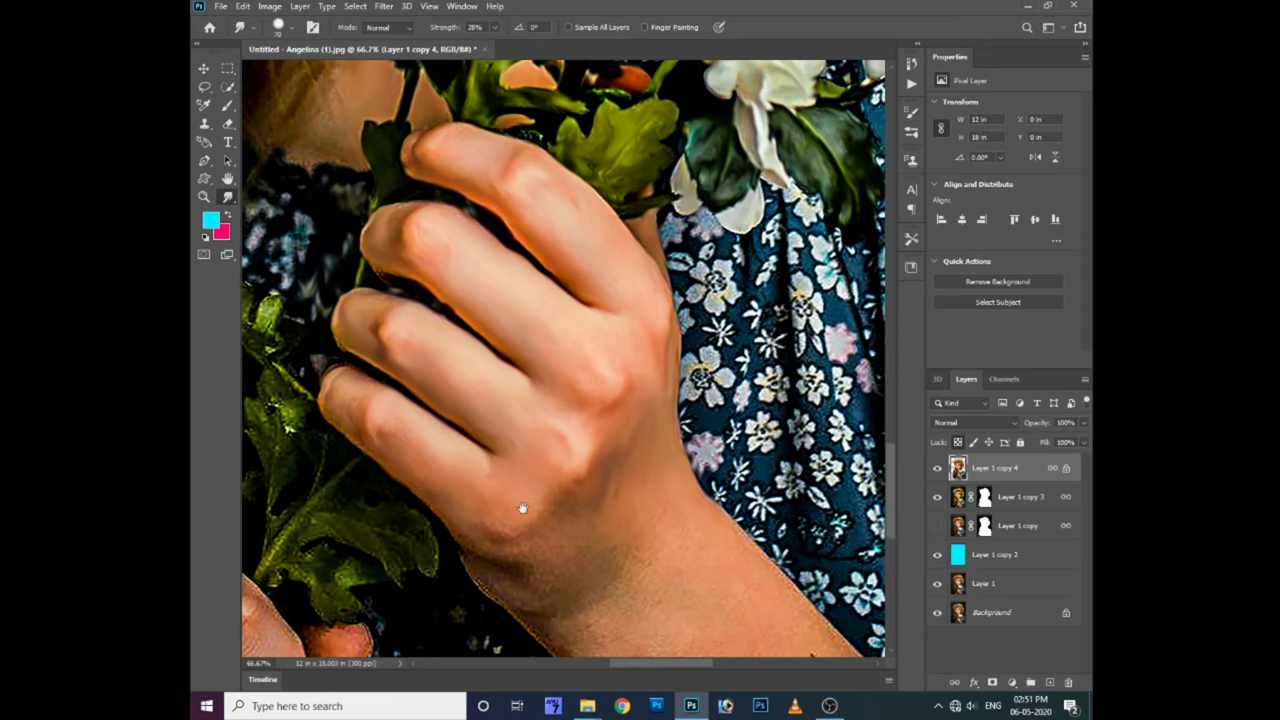
pyautogui.moveTo(522, 508); pyautogui.dragTo(500, 450)
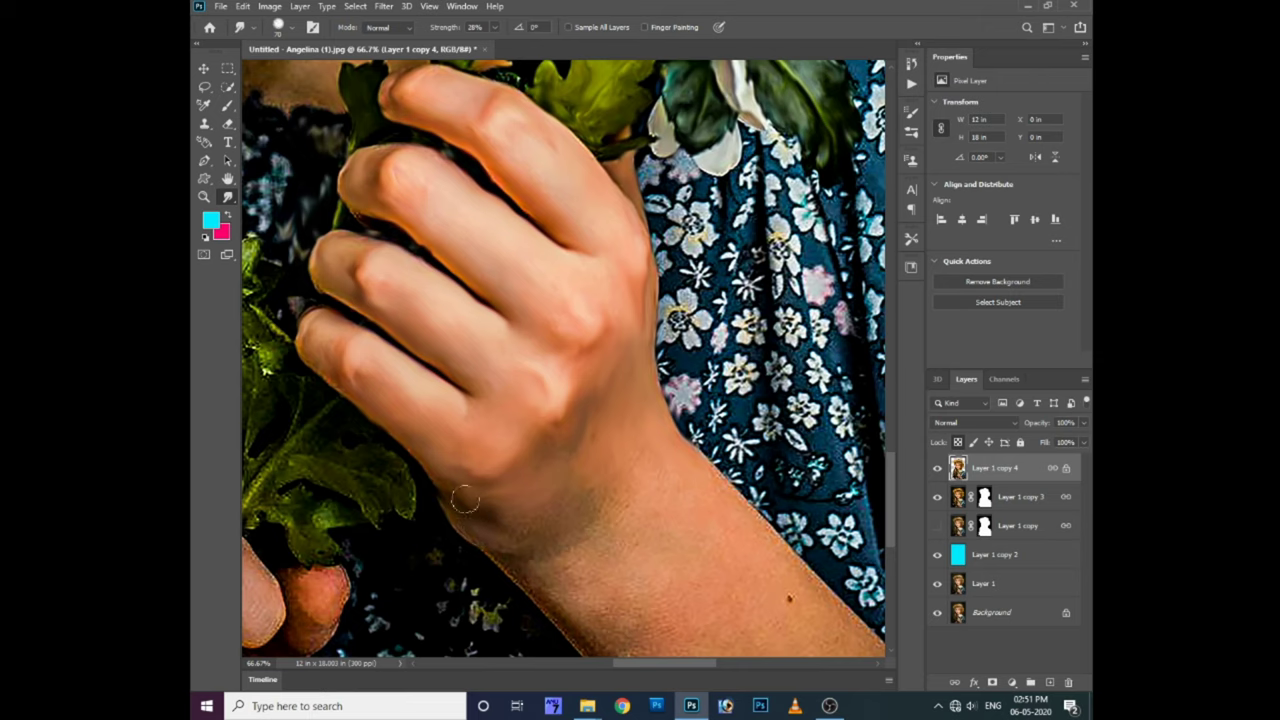
pyautogui.moveTo(465, 500); pyautogui.dragTo(421, 423)
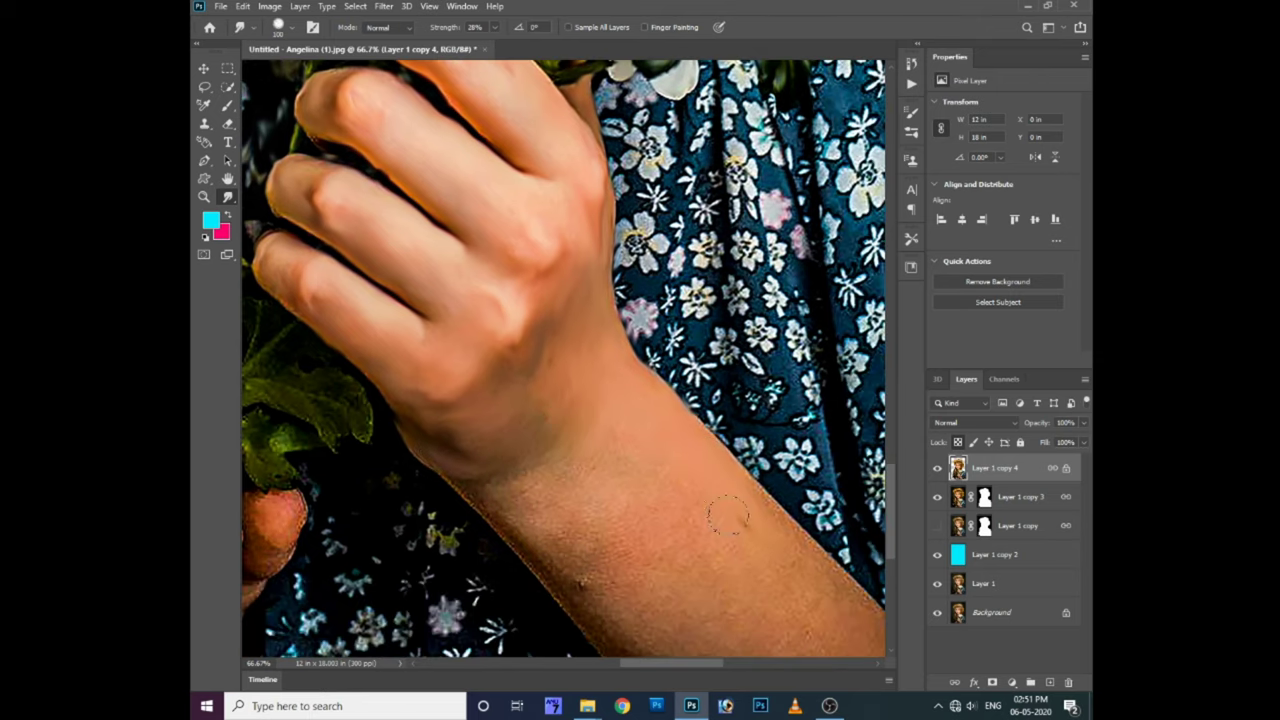
pyautogui.moveTo(576, 449); pyautogui.dragTo(521, 344)
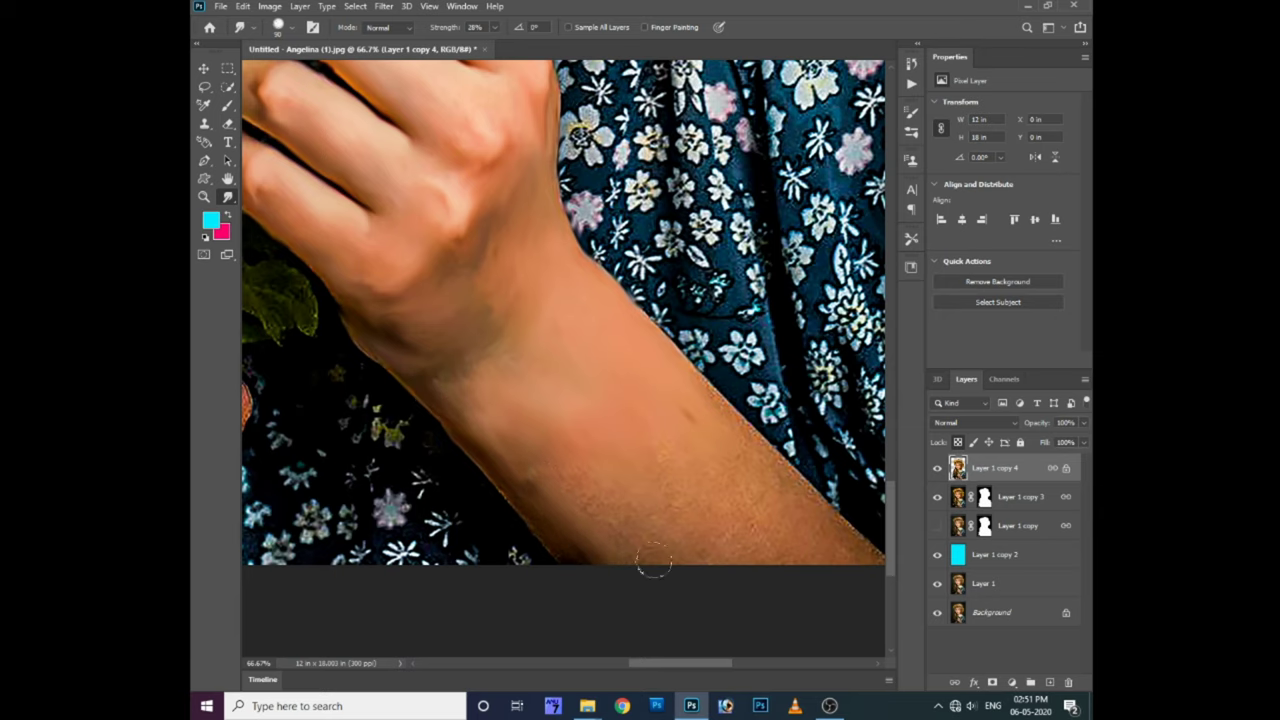
pyautogui.moveTo(851, 534); pyautogui.dragTo(706, 446)
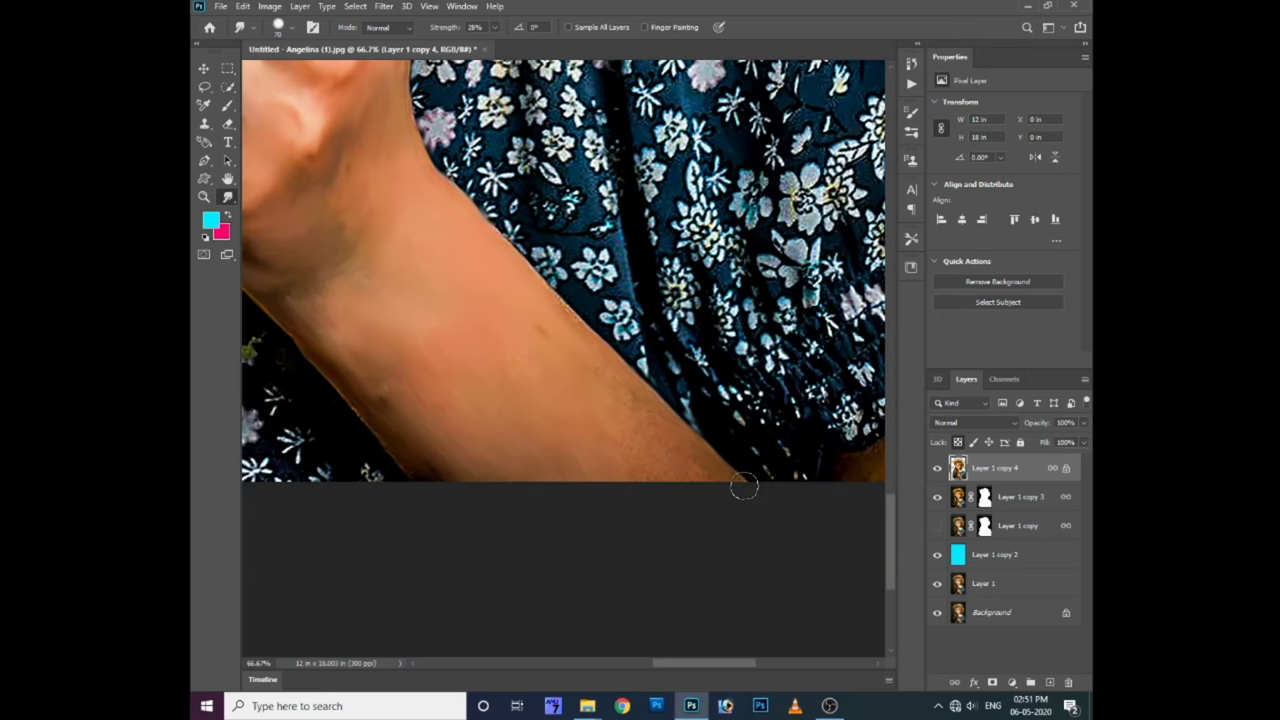
pyautogui.hotkey('ctrl', '-')
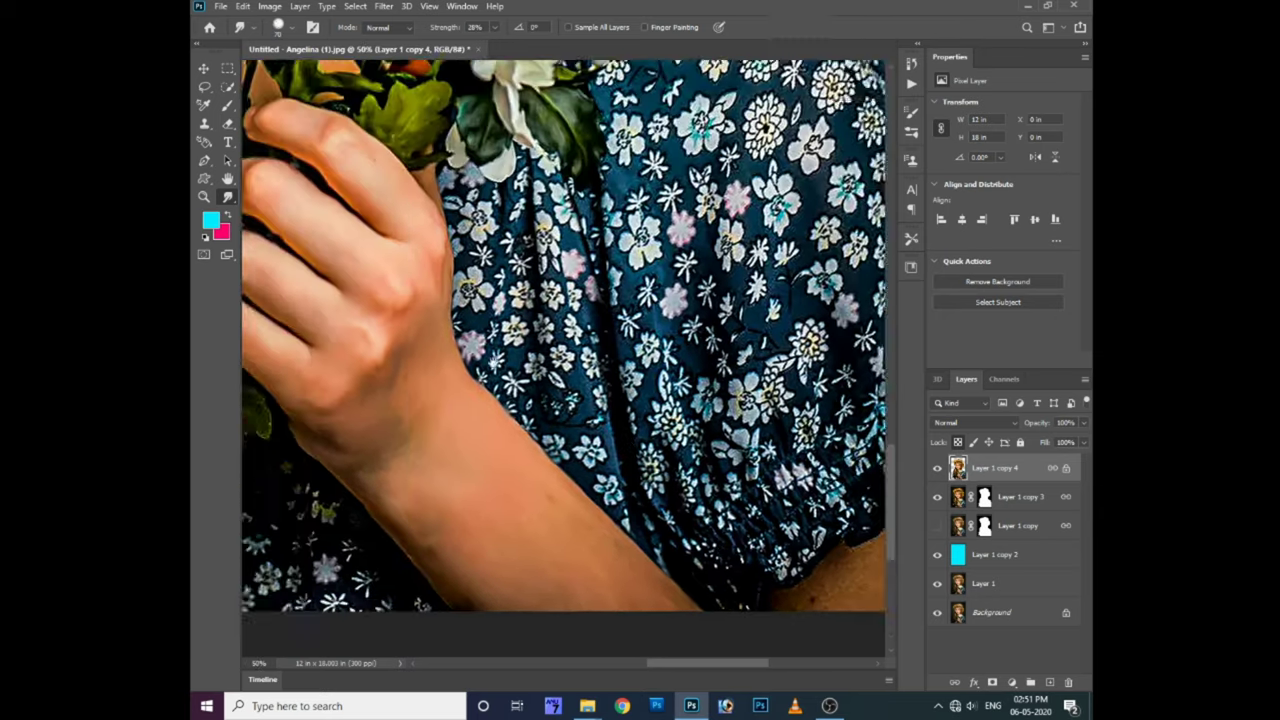
pyautogui.scroll(10, 480, 330)
pyautogui.hotkey('ctrl', '+')
# Smear the shoulder top and the dress's flower pattern across the shoulder into swirls
pyautogui.scroll(-5, 500, 330)
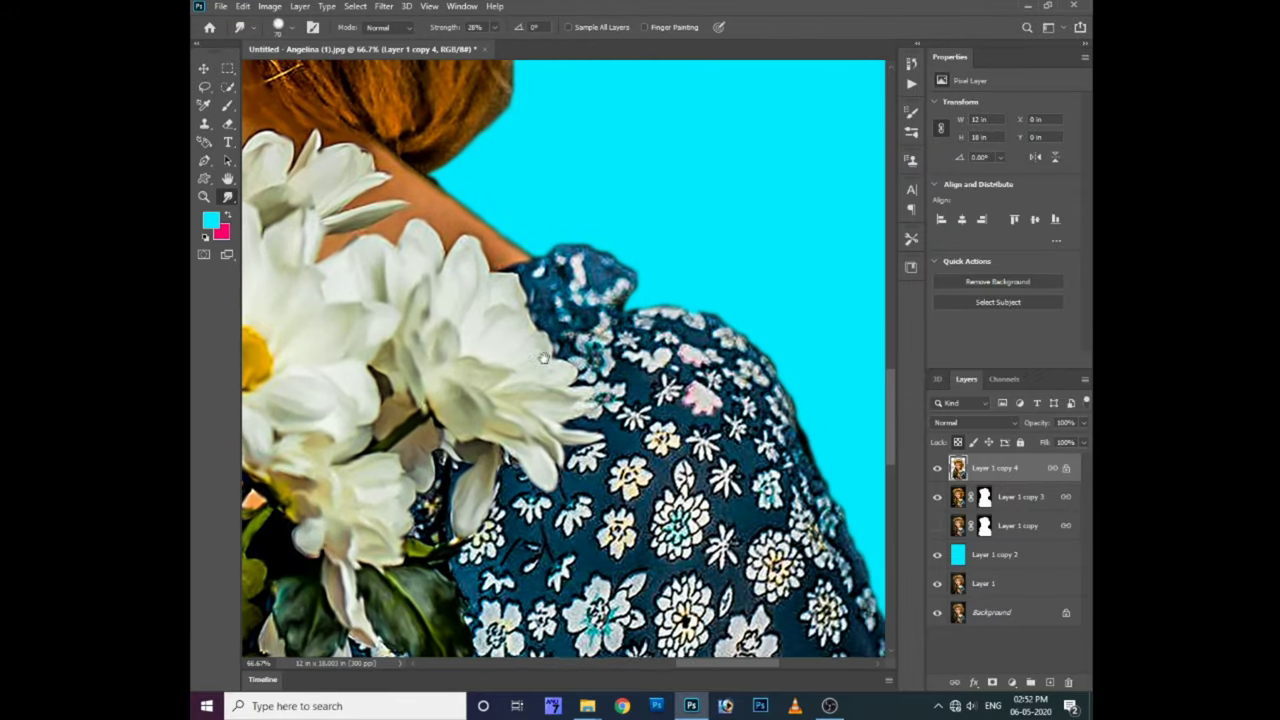
pyautogui.moveTo(590, 262)
pyautogui.mouseDown()
pyautogui.moveTo(535, 288)
pyautogui.moveTo(590, 285)
pyautogui.moveTo(608, 305)
pyautogui.moveTo(575, 345)
pyautogui.moveTo(602, 360)
pyautogui.moveTo(640, 318)
pyautogui.moveTo(715, 330)
pyautogui.moveTo(690, 385)
pyautogui.moveTo(712, 368)
pyautogui.moveTo(765, 380)
pyautogui.moveTo(725, 400)
pyautogui.moveTo(588, 396)
pyautogui.mouseUp()
pyautogui.moveTo(619, 437)
pyautogui.mouseDown()
pyautogui.moveTo(715, 425)
pyautogui.moveTo(790, 450)
pyautogui.moveTo(765, 487)
pyautogui.moveTo(640, 480)
pyautogui.moveTo(590, 450)
pyautogui.mouseUp()
pyautogui.moveTo(561, 506)
pyautogui.mouseDown()
pyautogui.moveTo(543, 430)
pyautogui.moveTo(488, 392)
pyautogui.moveTo(455, 470)
pyautogui.moveTo(397, 350)
pyautogui.mouseUp()
pyautogui.moveTo(405, 495)
pyautogui.mouseDown()
pyautogui.moveTo(505, 400)
pyautogui.moveTo(522, 450)
pyautogui.moveTo(565, 385)
pyautogui.moveTo(515, 350)
pyautogui.moveTo(580, 430)
pyautogui.moveTo(650, 425)
pyautogui.moveTo(630, 410)
pyautogui.moveTo(680, 435)
pyautogui.moveTo(710, 420)
pyautogui.moveTo(731, 453)
pyautogui.moveTo(725, 410)
pyautogui.moveTo(660, 370)
pyautogui.mouseUp()
pyautogui.moveTo(575, 420)
pyautogui.mouseDown()
pyautogui.moveTo(595, 475)
pyautogui.moveTo(560, 490)
pyautogui.moveTo(555, 400)
pyautogui.moveTo(630, 440)
pyautogui.moveTo(650, 520)
pyautogui.moveTo(715, 440)
pyautogui.moveTo(760, 480)
pyautogui.moveTo(744, 452)
pyautogui.mouseUp()
pyautogui.moveTo(440, 490)
pyautogui.mouseDown()
pyautogui.moveTo(465, 428)
pyautogui.moveTo(500, 410)
pyautogui.moveTo(570, 420)
pyautogui.moveTo(510, 450)
pyautogui.moveTo(595, 490)
pyautogui.moveTo(510, 462)
pyautogui.moveTo(420, 510)
pyautogui.moveTo(400, 615)
pyautogui.moveTo(463, 533)
pyautogui.moveTo(540, 520)
pyautogui.moveTo(620, 435)
pyautogui.moveTo(660, 460)
pyautogui.moveTo(762, 395)
pyautogui.moveTo(820, 510)
pyautogui.moveTo(730, 505)
pyautogui.moveTo(730, 545)
pyautogui.moveTo(660, 500)
pyautogui.moveTo(630, 545)
pyautogui.moveTo(636, 570)
pyautogui.moveTo(568, 528)
pyautogui.mouseUp()
# Smudge the flower pattern lower down the dress
pyautogui.scroll(-3, 572, 533)
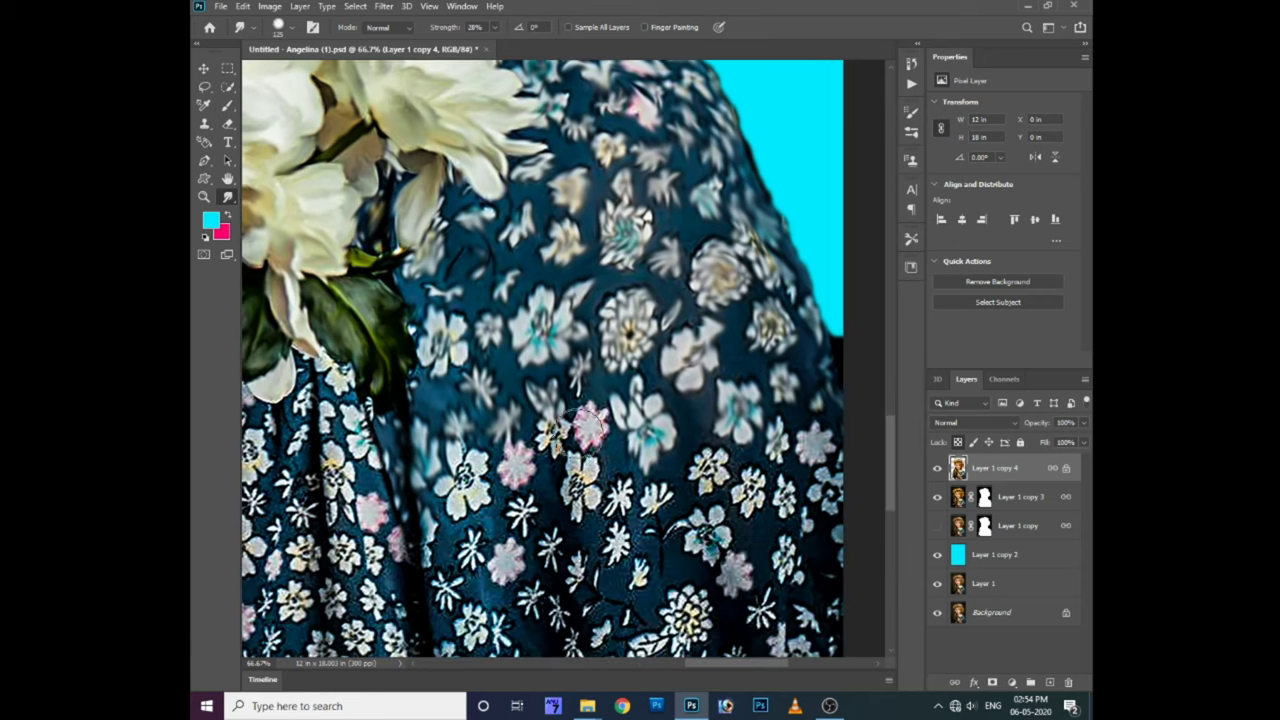
pyautogui.scroll(-2, 520, 450)
pyautogui.scroll(-2, 468, 375)
pyautogui.moveTo(470, 376)
pyautogui.mouseDown()
pyautogui.moveTo(455, 465)
pyautogui.moveTo(480, 520)
pyautogui.moveTo(540, 430)
pyautogui.moveTo(600, 415)
pyautogui.moveTo(657, 429)
pyautogui.moveTo(750, 365)
pyautogui.moveTo(795, 405)
pyautogui.moveTo(686, 429)
pyautogui.mouseUp()
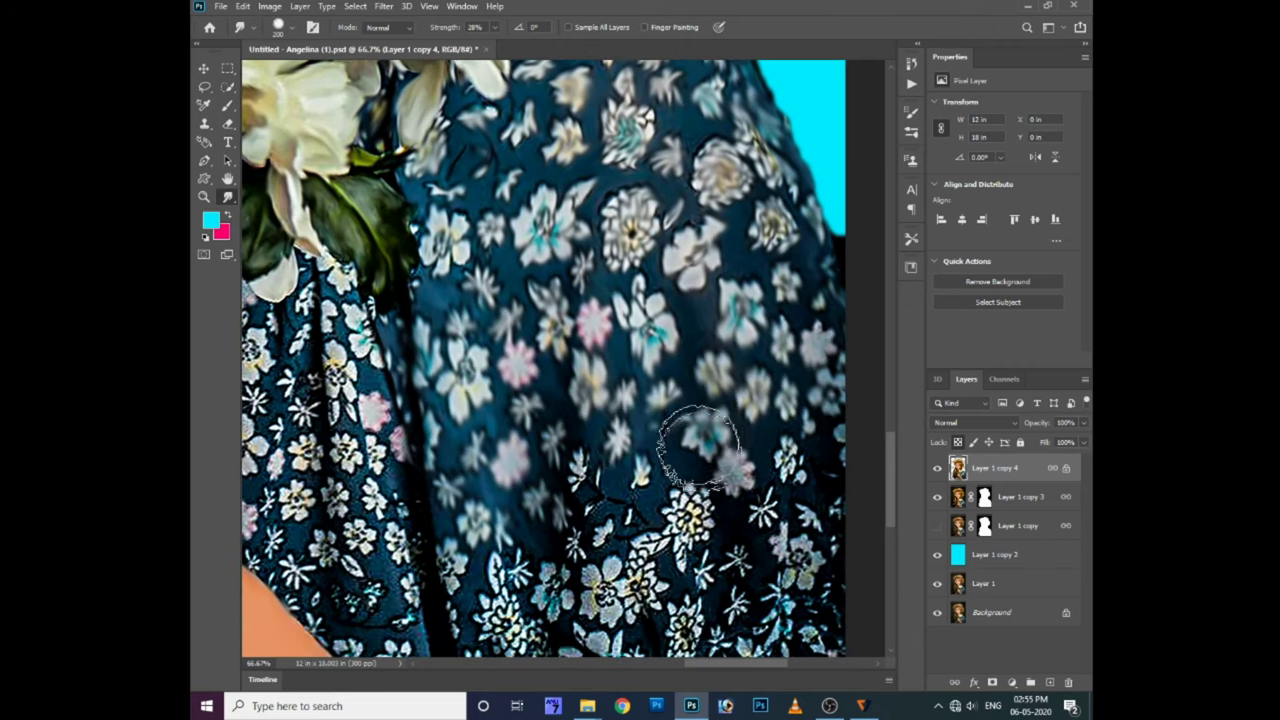
pyautogui.scroll(-2, 686, 429)
pyautogui.moveTo(757, 409)
pyautogui.mouseDown()
pyautogui.moveTo(777, 449)
pyautogui.moveTo(600, 445)
pyautogui.moveTo(792, 494)
pyautogui.moveTo(766, 614)
pyautogui.moveTo(708, 556)
pyautogui.mouseUp()
pyautogui.scroll(-1, 600, 445)
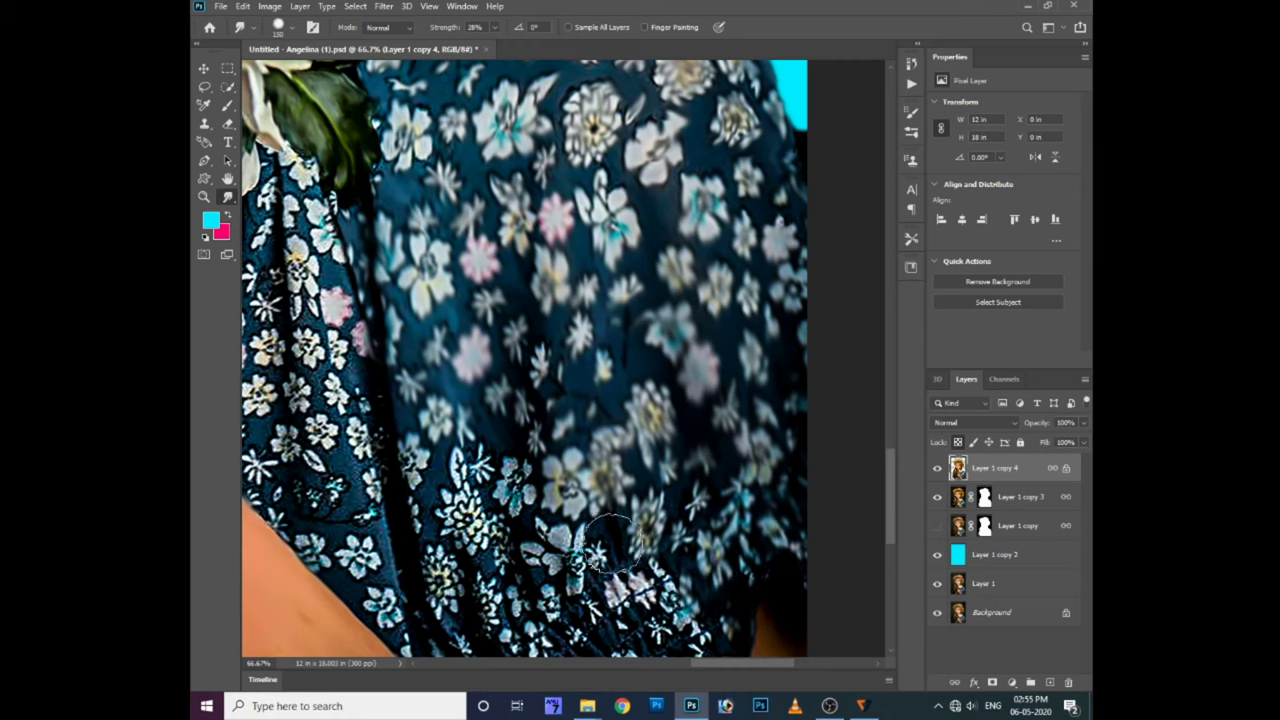
pyautogui.scroll(-1, 640, 520)
pyautogui.scroll(-1, 600, 480)
# Smear the skirt and hem flowers, then blur fabric beside the hand at brush size 100
pyautogui.moveTo(460, 365)
pyautogui.mouseDown()
pyautogui.moveTo(560, 430)
pyautogui.moveTo(450, 495)
pyautogui.moveTo(540, 430)
pyautogui.moveTo(563, 286)
pyautogui.mouseUp()
pyautogui.scroll(-1, 498, 505)
pyautogui.moveTo(498, 505)
pyautogui.mouseDown()
pyautogui.moveTo(665, 380)
pyautogui.moveTo(612, 480)
pyautogui.moveTo(526, 550)
pyautogui.moveTo(610, 525)
pyautogui.moveTo(728, 442)
pyautogui.moveTo(770, 443)
pyautogui.moveTo(612, 546)
pyautogui.moveTo(795, 527)
pyautogui.mouseUp()
pyautogui.press(']')
pyautogui.press(']')
pyautogui.press(']')
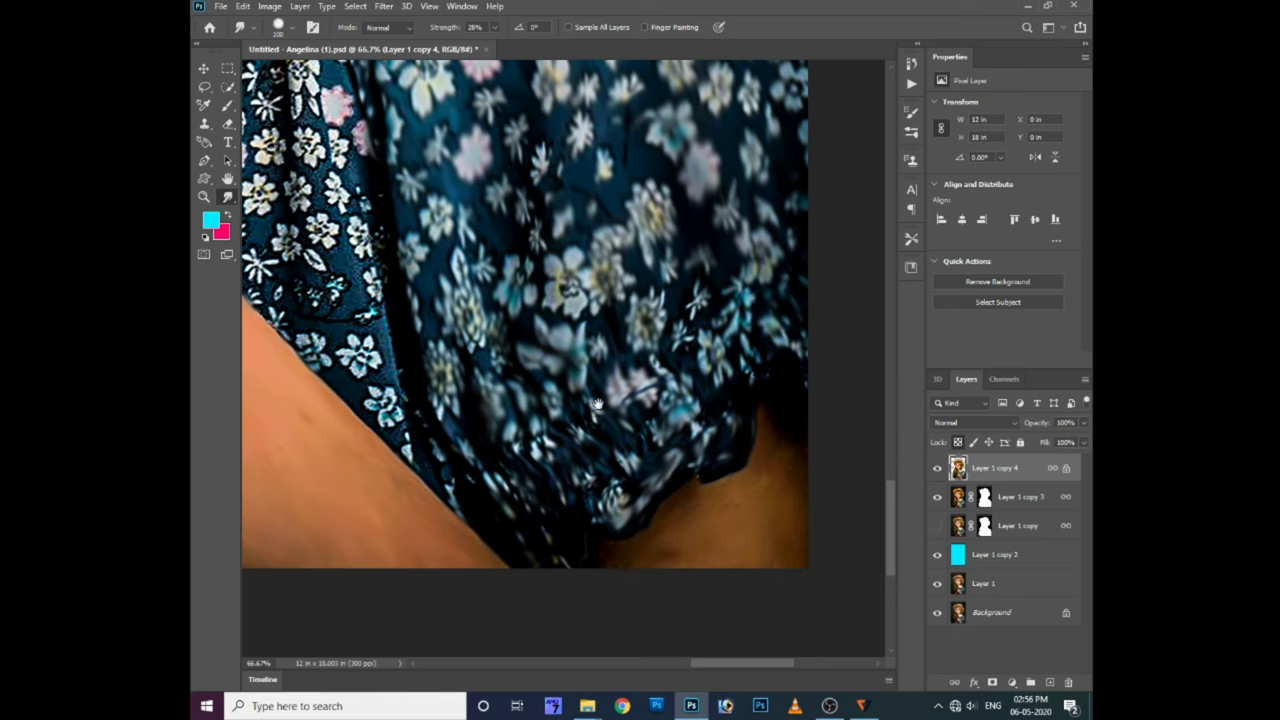
pyautogui.moveTo(519, 262)
pyautogui.mouseDown()
pyautogui.moveTo(470, 385)
pyautogui.moveTo(686, 600)
pyautogui.moveTo(643, 357)
pyautogui.moveTo(585, 268)
pyautogui.moveTo(522, 292)
pyautogui.moveTo(540, 448)
pyautogui.moveTo(634, 460)
pyautogui.moveTo(565, 345)
pyautogui.moveTo(555, 175)
pyautogui.mouseUp()
# Blur the dark fabric below the neck and above the leaves
pyautogui.hotkey('ctrl', '-')
pyautogui.moveTo(300, 250); pyautogui.dragTo(549, 397)
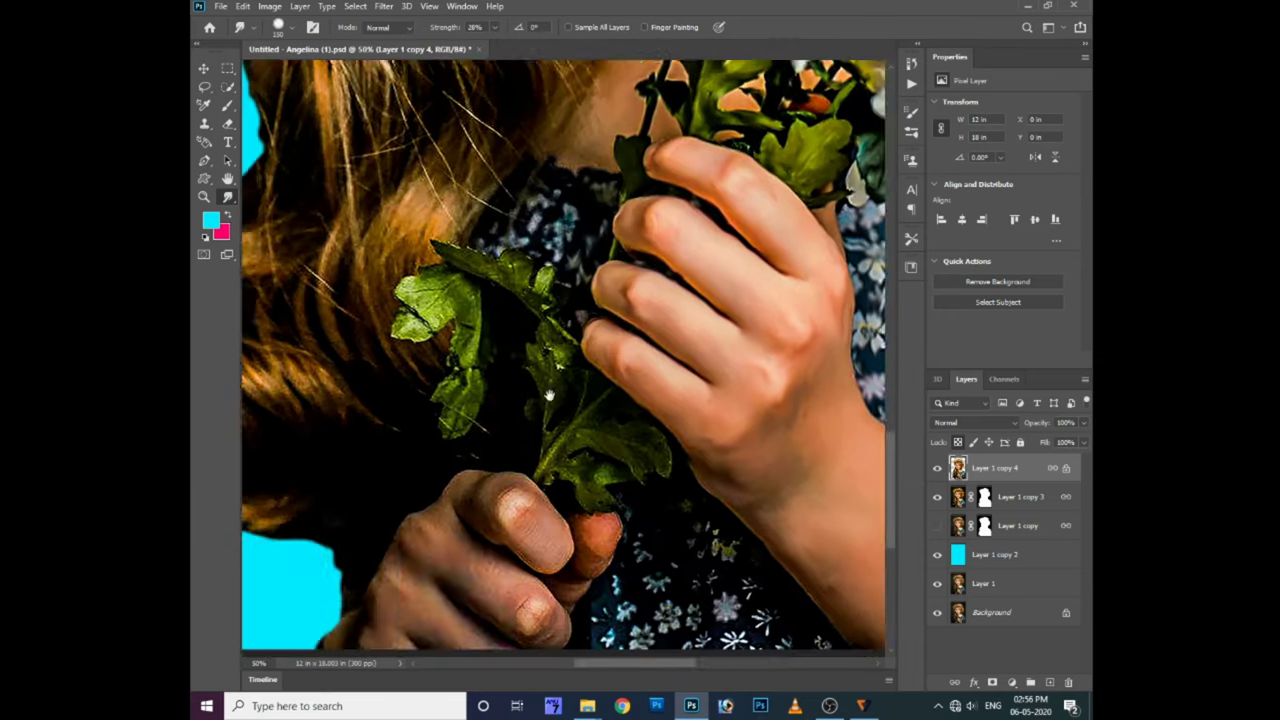
pyautogui.hotkey('ctrl', '+')
pyautogui.moveTo(560, 350)
pyautogui.mouseDown()
pyautogui.moveTo(522, 402)
pyautogui.moveTo(528, 296)
pyautogui.mouseUp()
pyautogui.moveTo(455, 405); pyautogui.dragTo(533, 451)
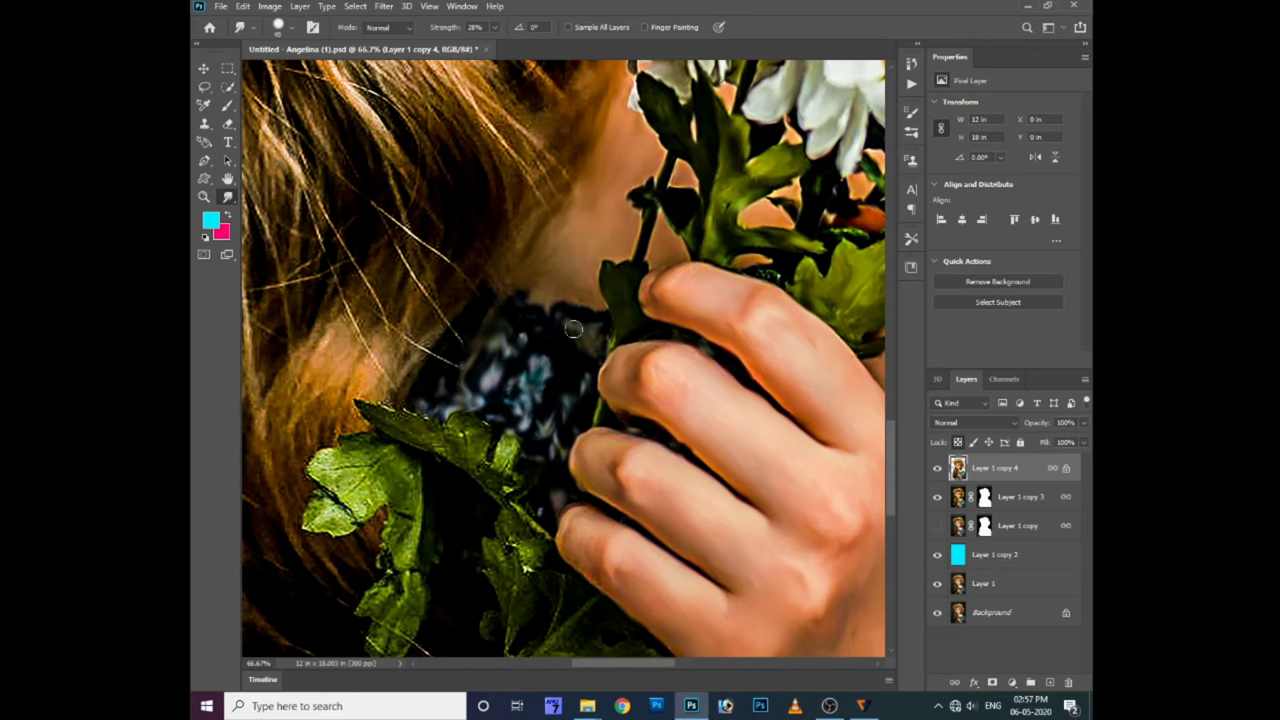
# Soften the leaf edges, smear the leaf stem upward and blend the left green leaf
pyautogui.moveTo(517, 461); pyautogui.dragTo(479, 471)
pyautogui.moveTo(395, 423); pyautogui.dragTo(477, 424)
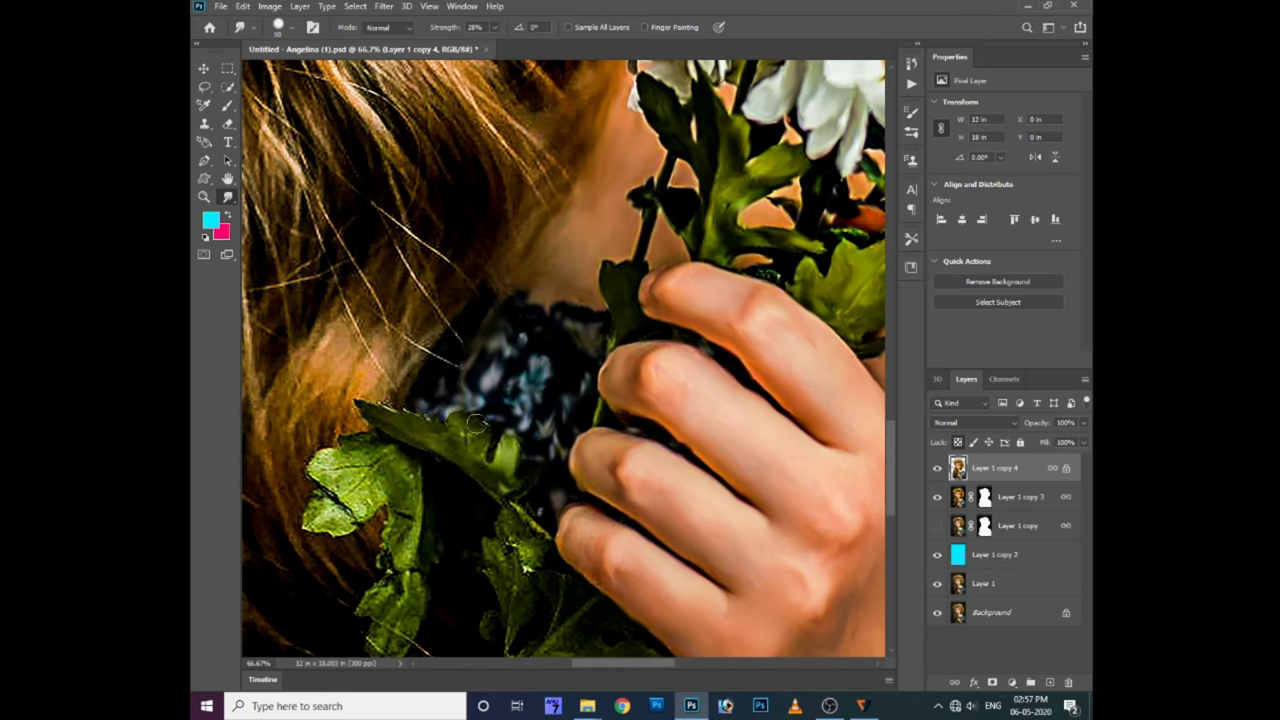
pyautogui.moveTo(528, 553); pyautogui.dragTo(511, 568)
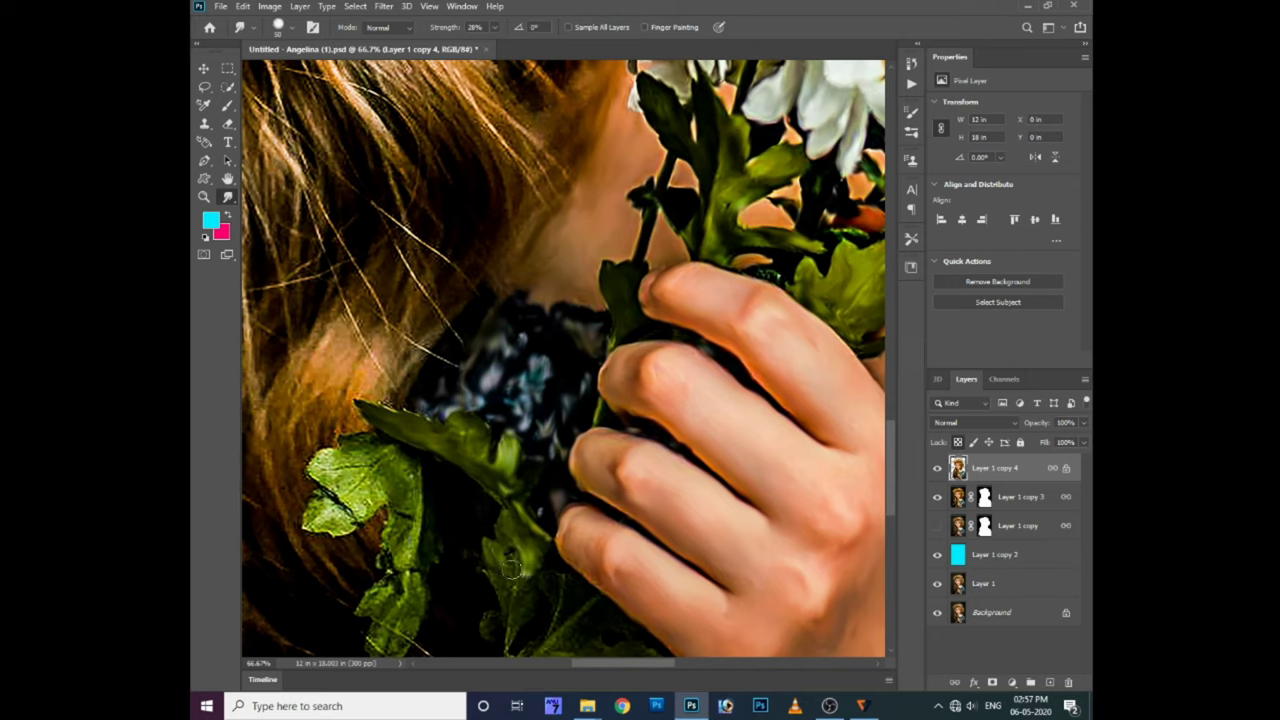
pyautogui.scroll(-2, 563, 587)
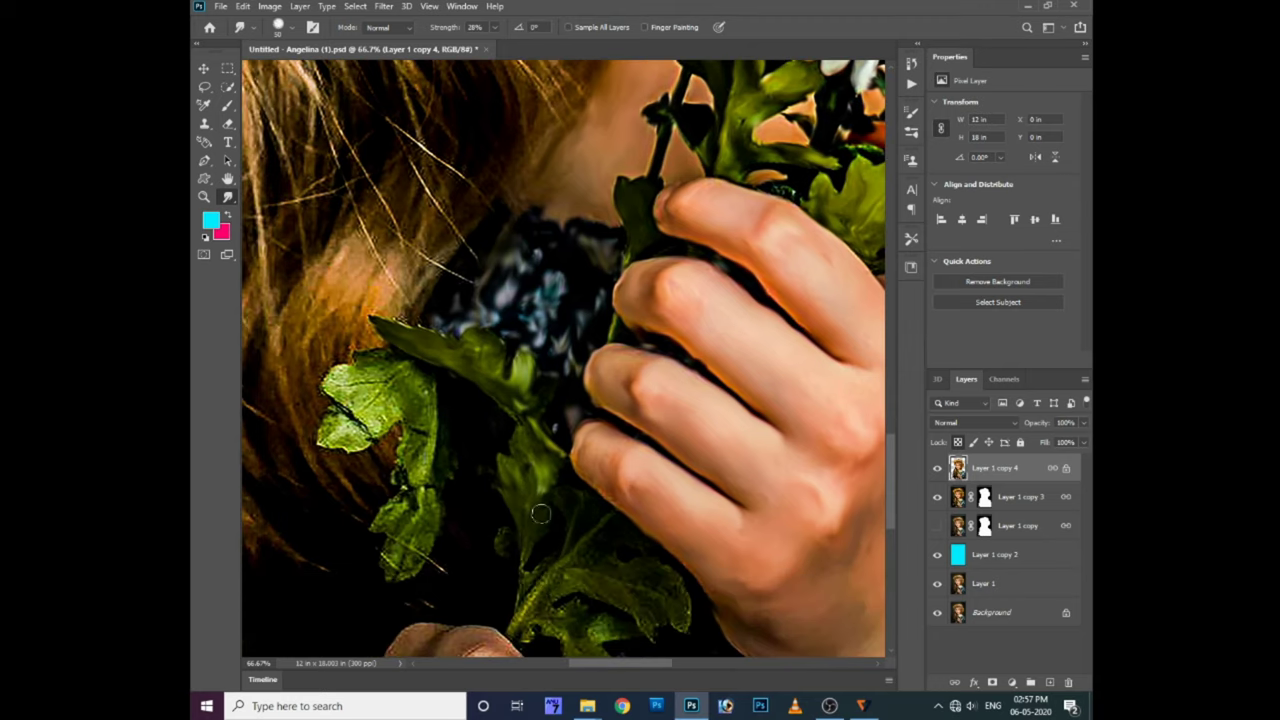
pyautogui.moveTo(517, 640); pyautogui.dragTo(563, 593)
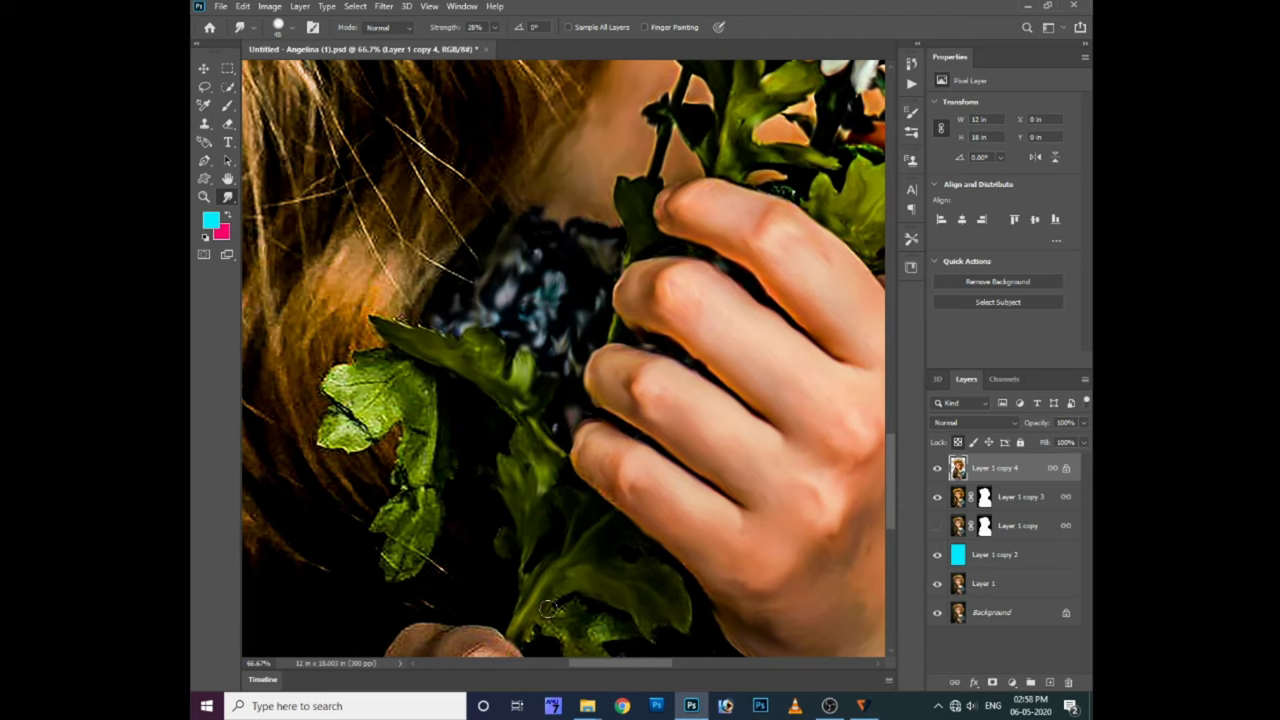
pyautogui.scroll(-2, 548, 607)
pyautogui.moveTo(467, 328)
pyautogui.mouseDown()
pyautogui.moveTo(430, 495)
pyautogui.moveTo(442, 365)
pyautogui.moveTo(360, 350)
pyautogui.moveTo(372, 305)
pyautogui.moveTo(420, 345)
pyautogui.moveTo(388, 293)
pyautogui.mouseUp()
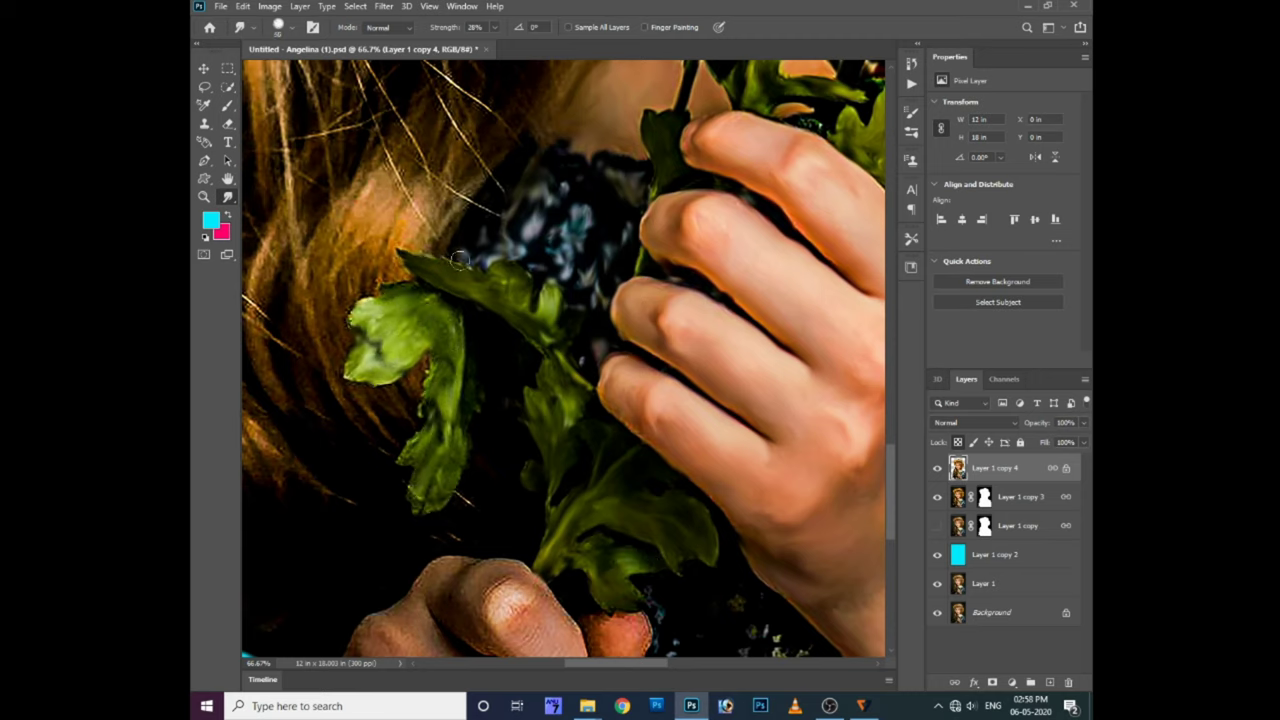
# Smudge the flower pattern below the hands and smooth the lower hand's bottom and left edges
pyautogui.scroll(-3, 504, 588)
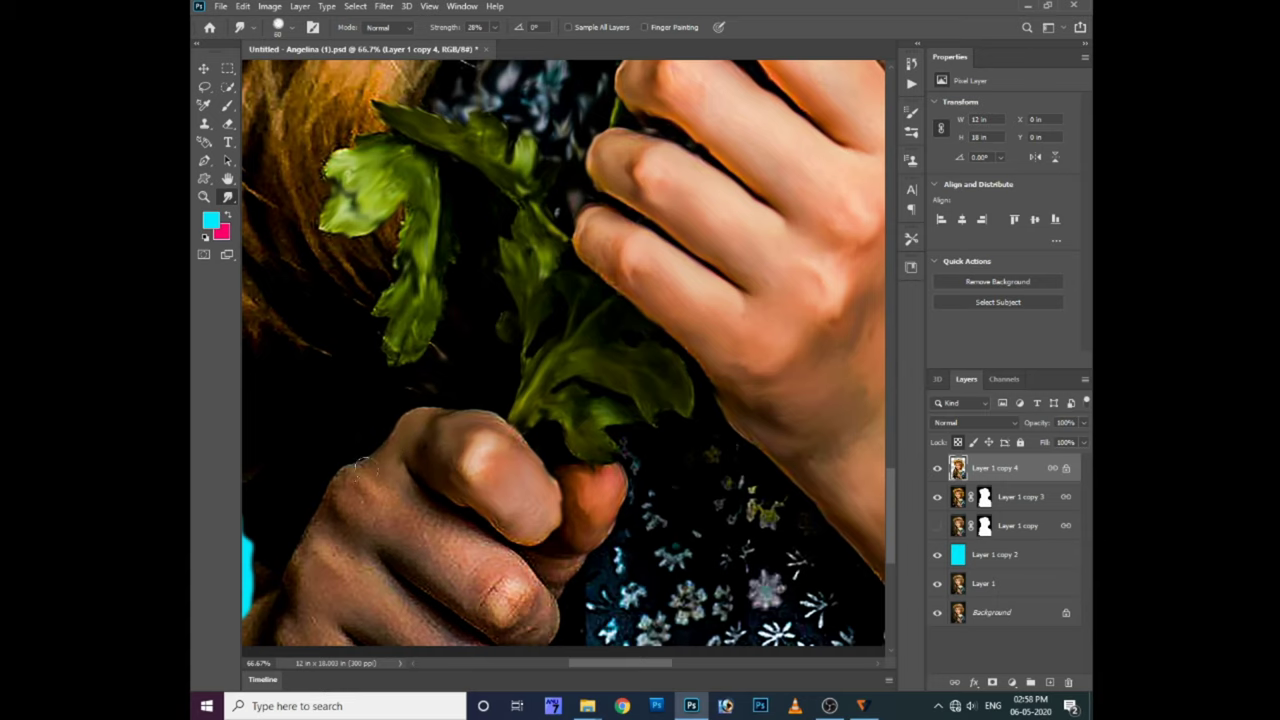
pyautogui.scroll(-1, 362, 465)
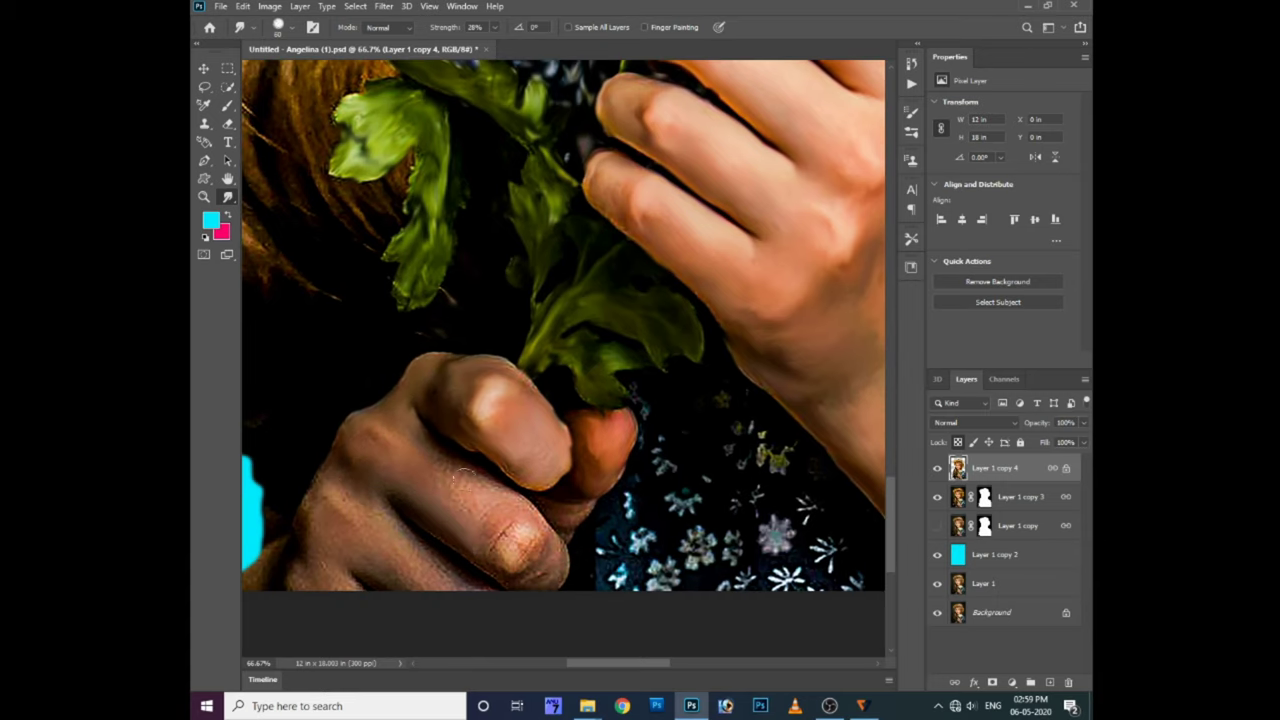
pyautogui.scroll(-1, 480, 510)
pyautogui.scroll(-1, 440, 495)
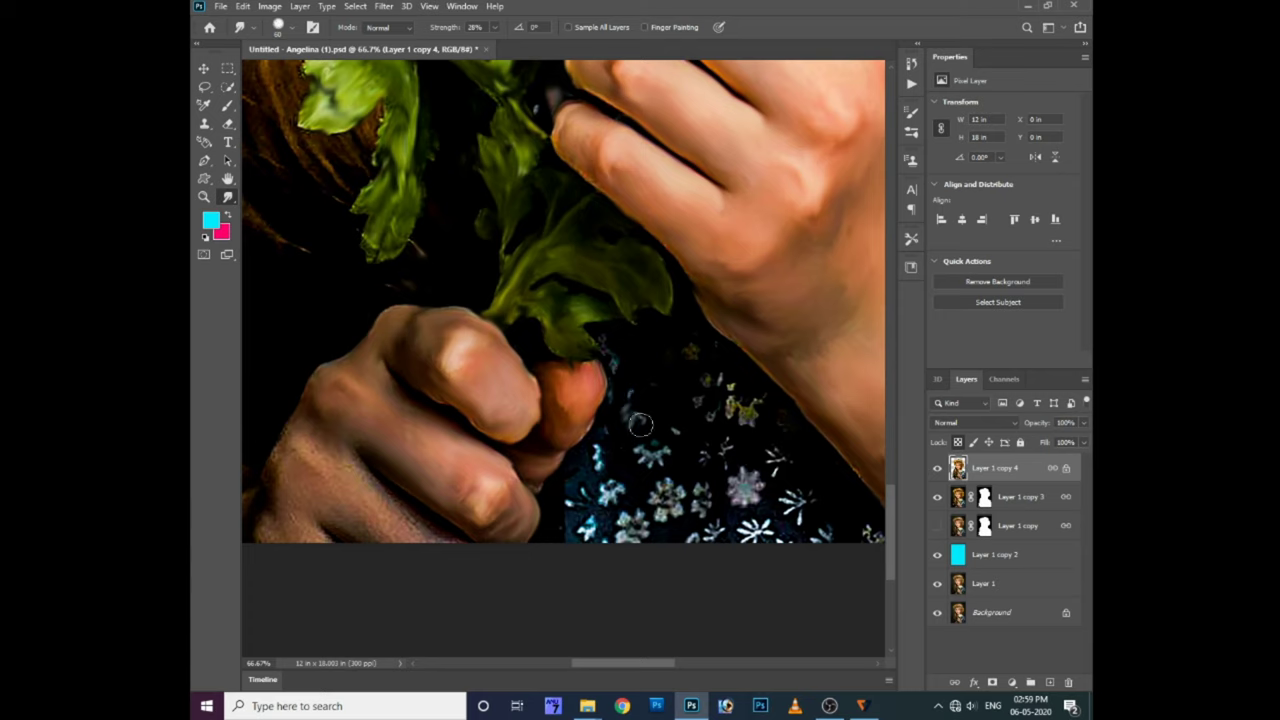
pyautogui.moveTo(701, 446)
pyautogui.mouseDown()
pyautogui.moveTo(600, 440)
pyautogui.moveTo(578, 490)
pyautogui.moveTo(620, 525)
pyautogui.moveTo(662, 512)
pyautogui.moveTo(700, 530)
pyautogui.moveTo(860, 529)
pyautogui.moveTo(752, 437)
pyautogui.mouseUp()
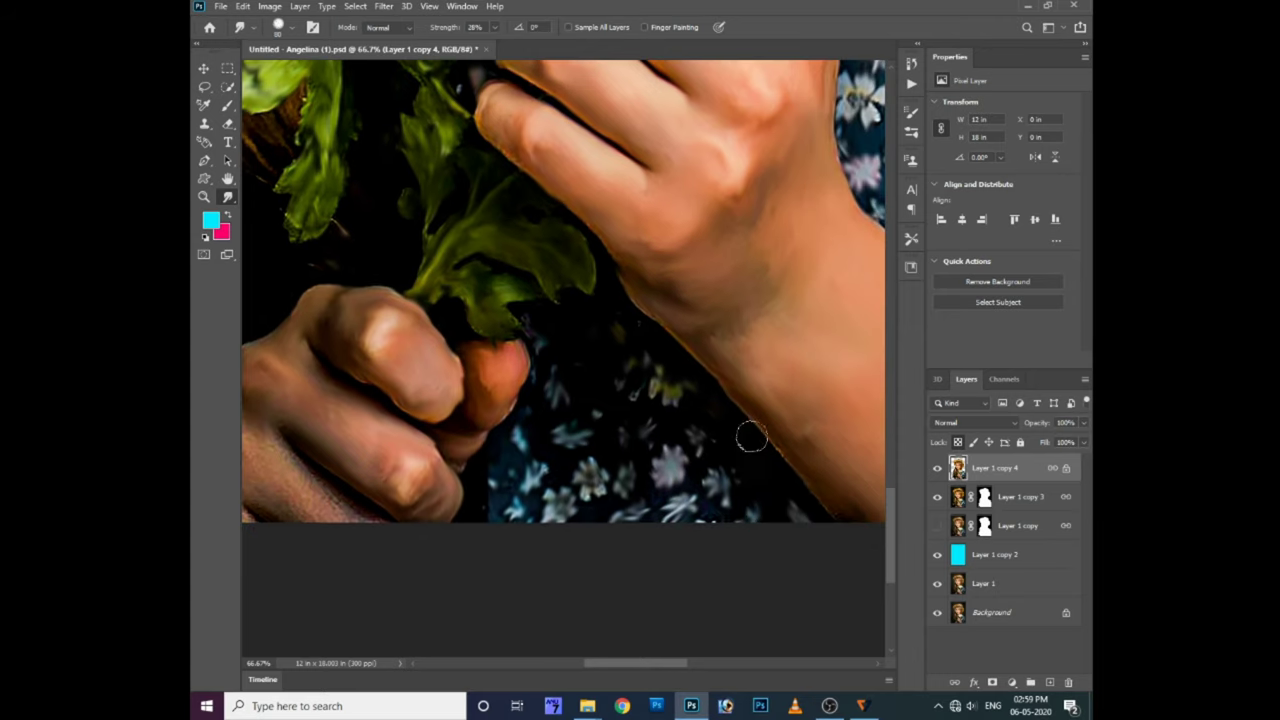
pyautogui.moveTo(621, 467); pyautogui.dragTo(821, 452)
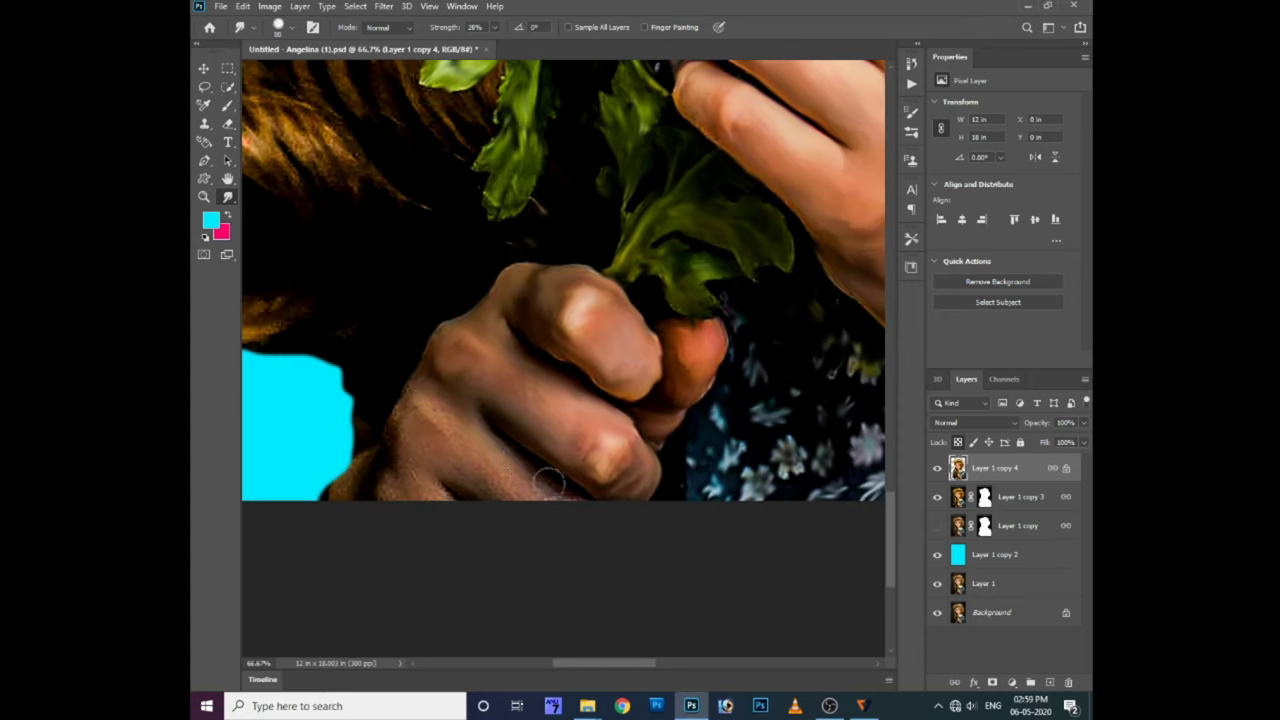
pyautogui.moveTo(549, 480); pyautogui.dragTo(525, 500)
pyautogui.moveTo(419, 384); pyautogui.dragTo(477, 503)
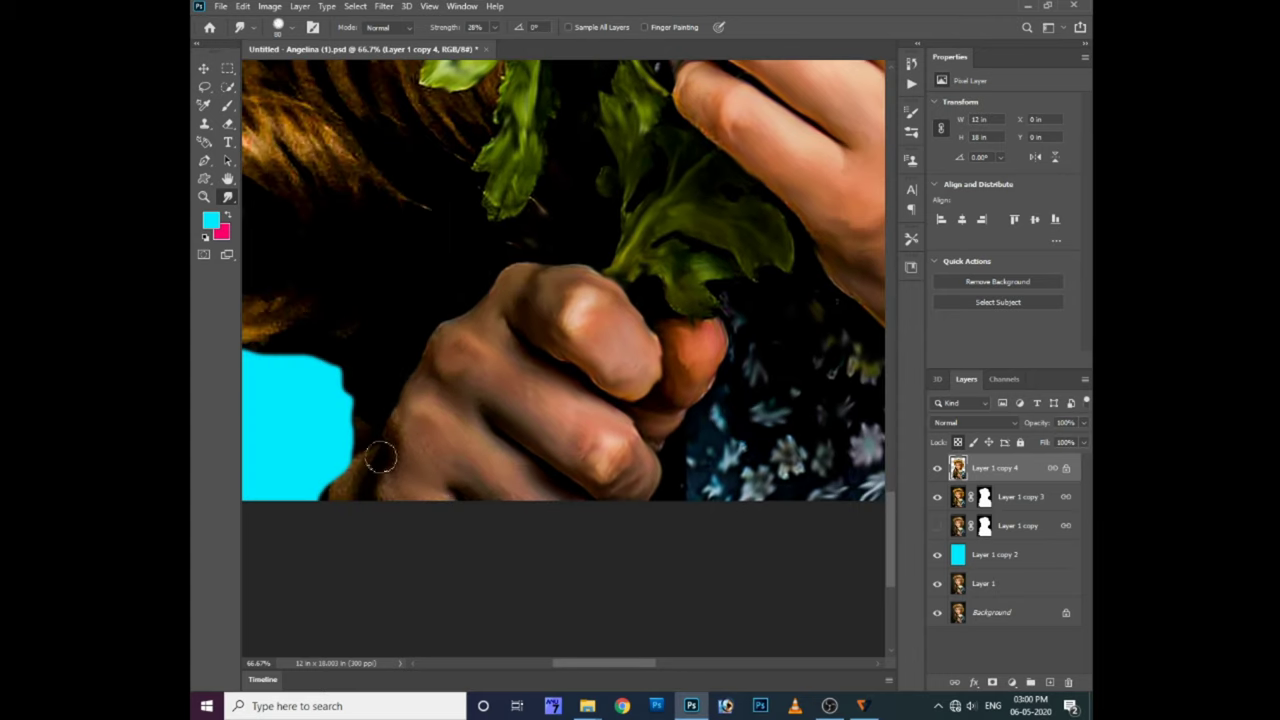
pyautogui.scroll(5, 506, 448)
# Zoom to 200% on the eye and smudge the lower lash line into soft streaks
pyautogui.scroll(8, 506, 448)
pyautogui.scroll(8, 506, 448)
pyautogui.scroll(-4, 506, 450)
pyautogui.hotkey('ctrl', '+')
pyautogui.hotkey('ctrl', '+')
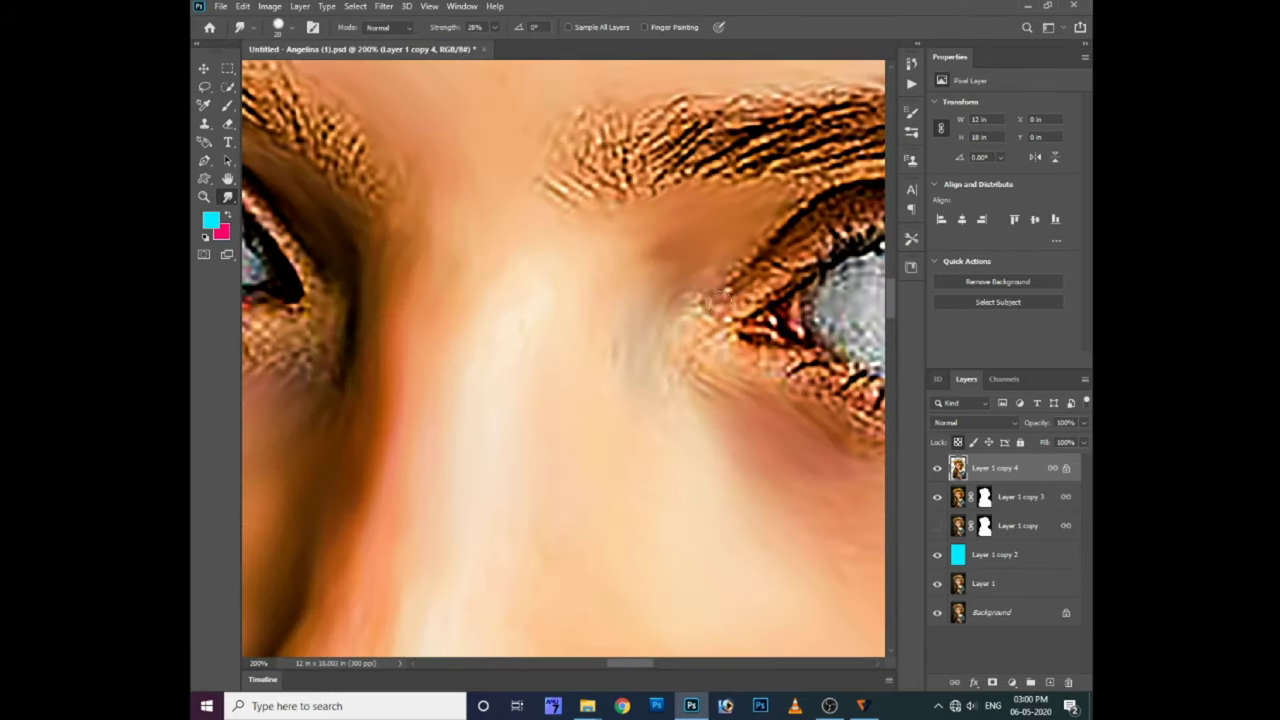
pyautogui.scroll(3, 700, 320)
pyautogui.hscroll(2, 600, 353)
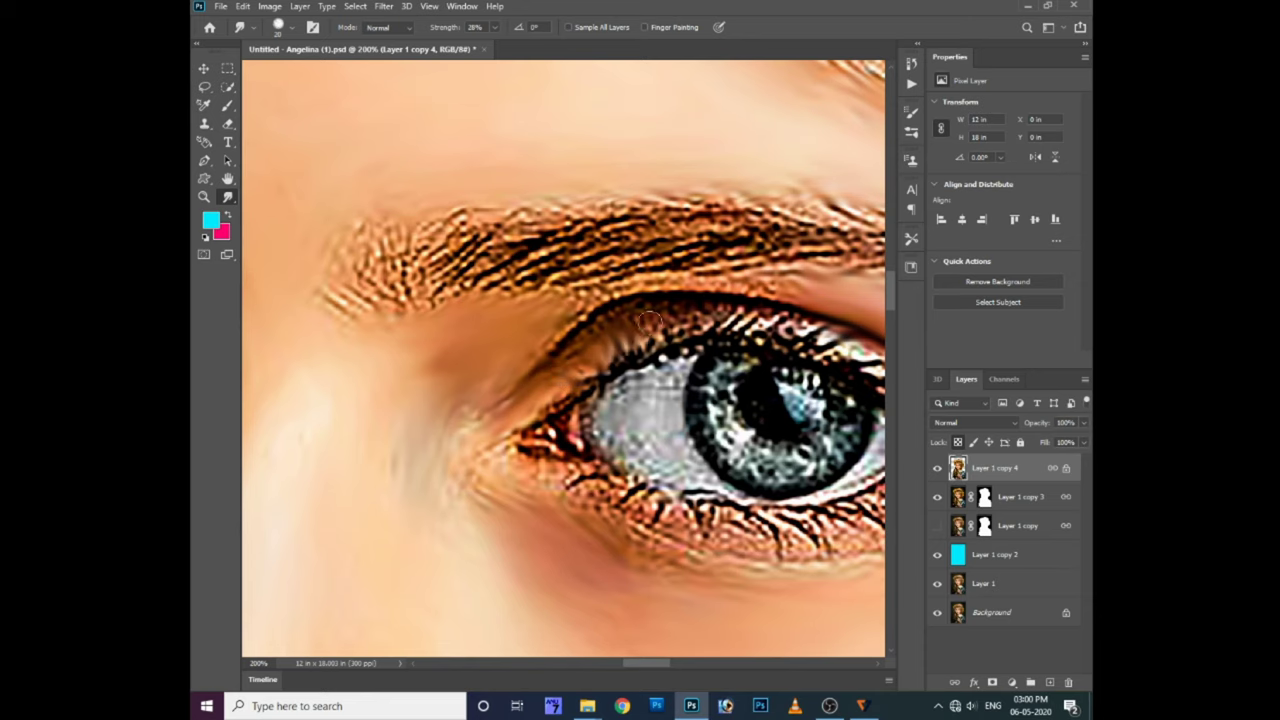
pyautogui.hscroll(1, 750, 326)
pyautogui.hscroll(1, 745, 375)
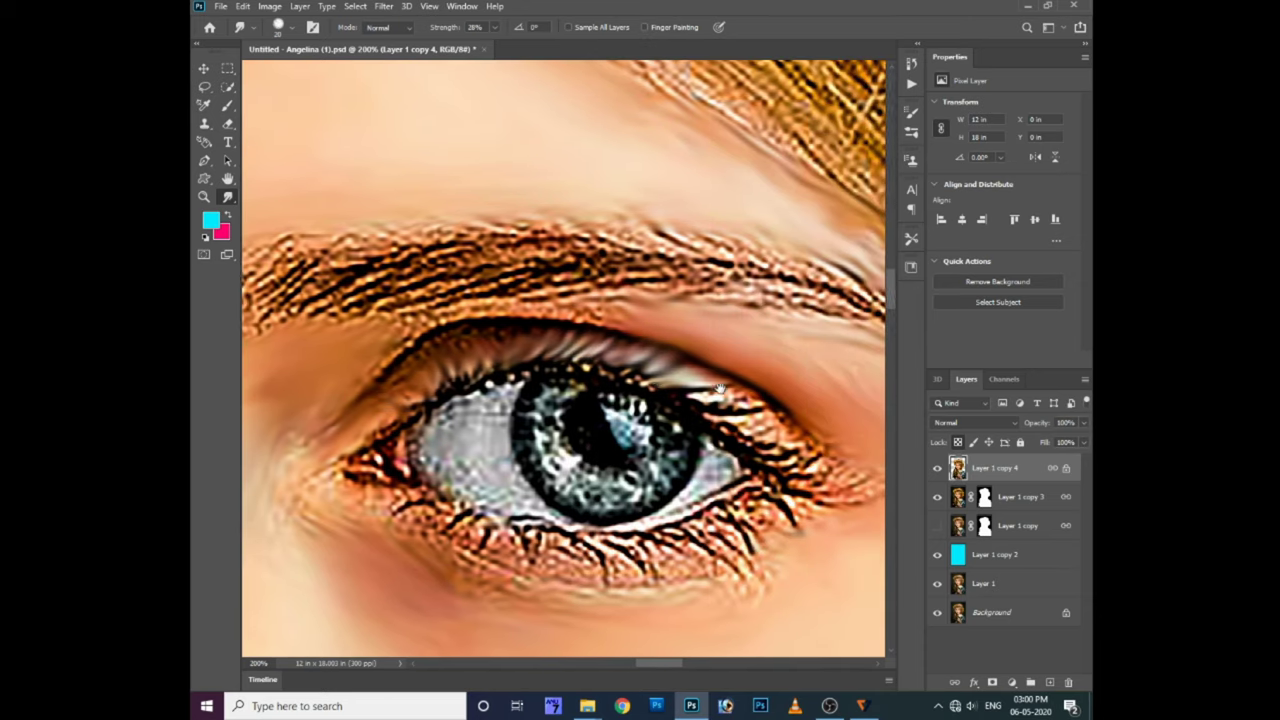
pyautogui.hscroll(1, 757, 423)
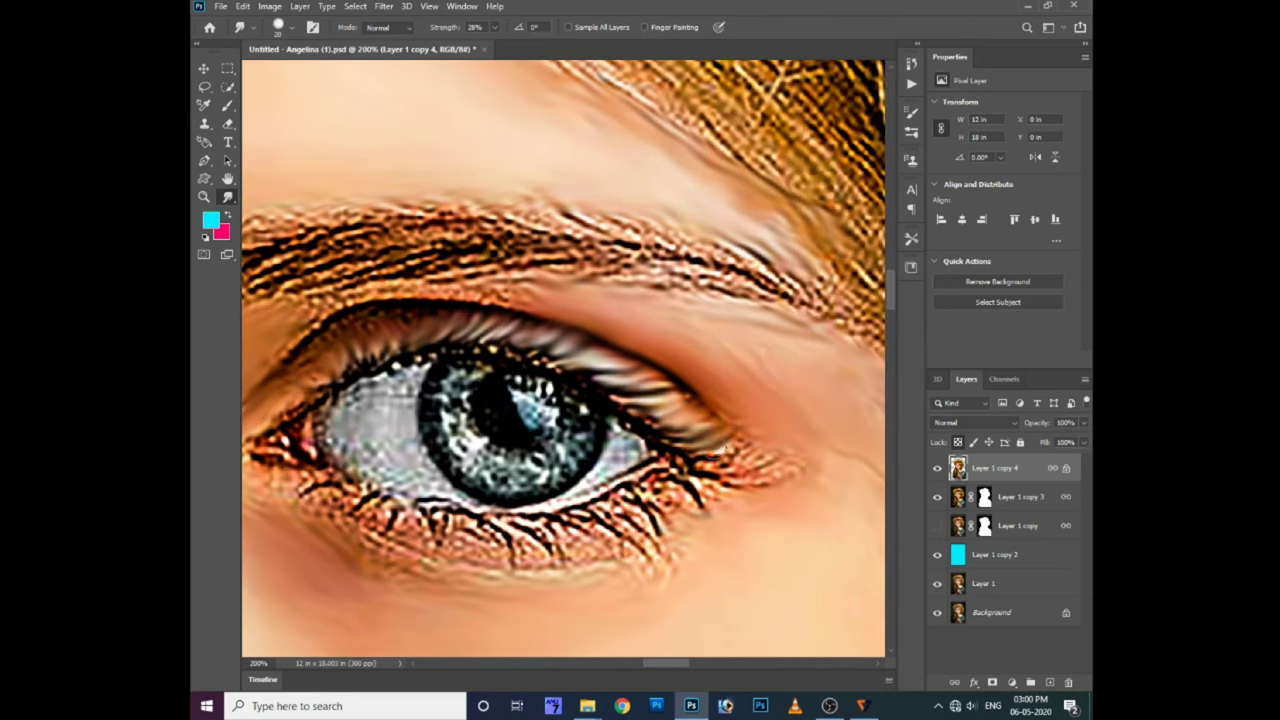
pyautogui.moveTo(697, 477); pyautogui.dragTo(588, 526)
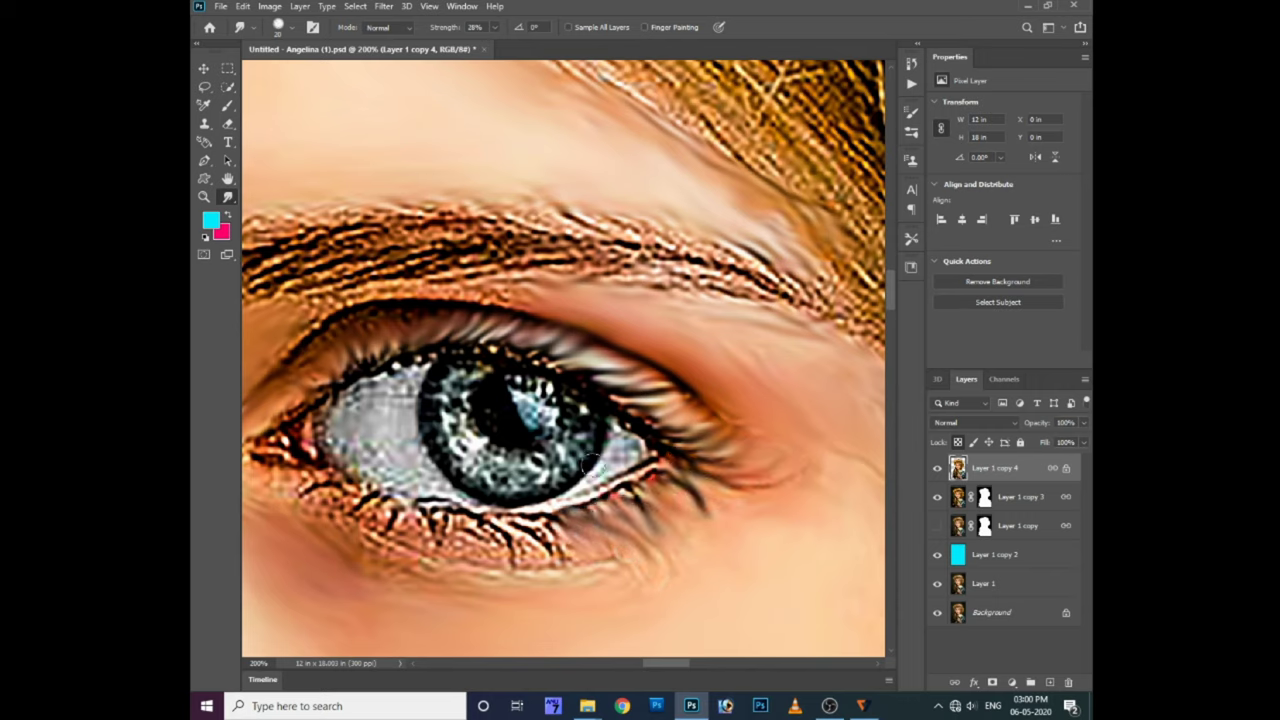
pyautogui.moveTo(588, 526); pyautogui.dragTo(429, 551)
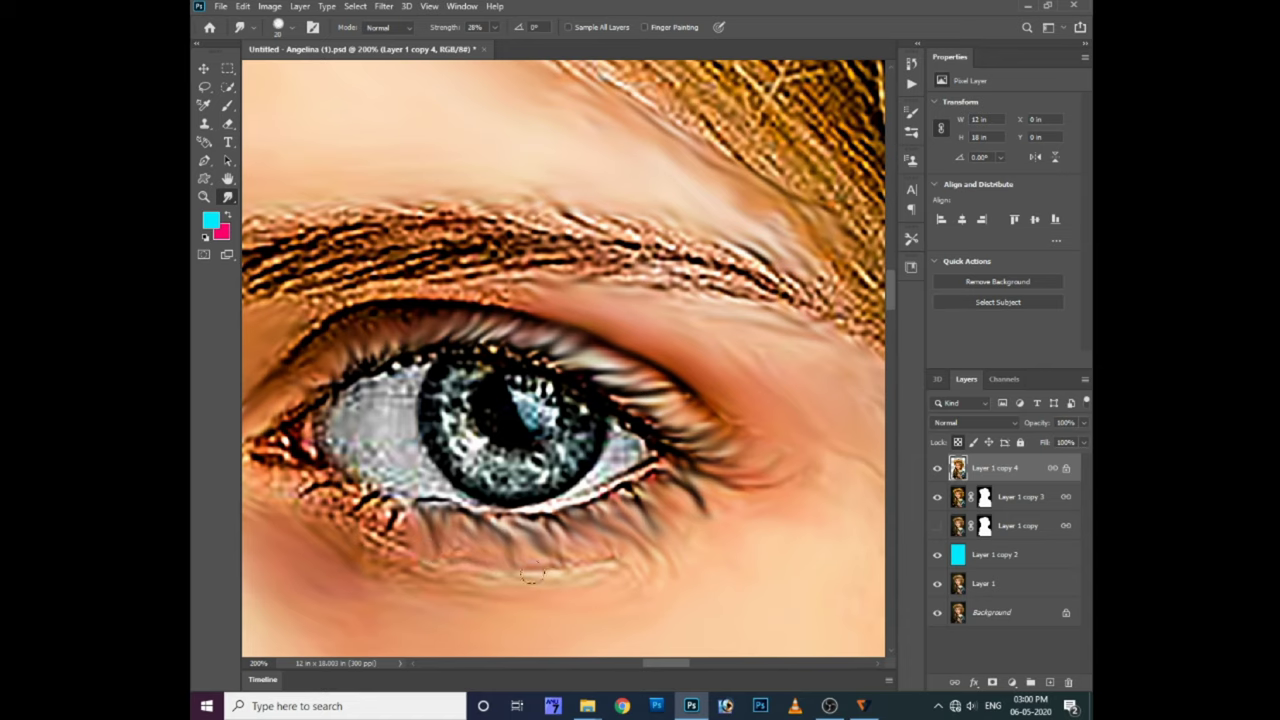
# Smudge the upper lashes, pupil highlight and speckled iris into smooth strokes
pyautogui.hscroll(-1, 530, 575)
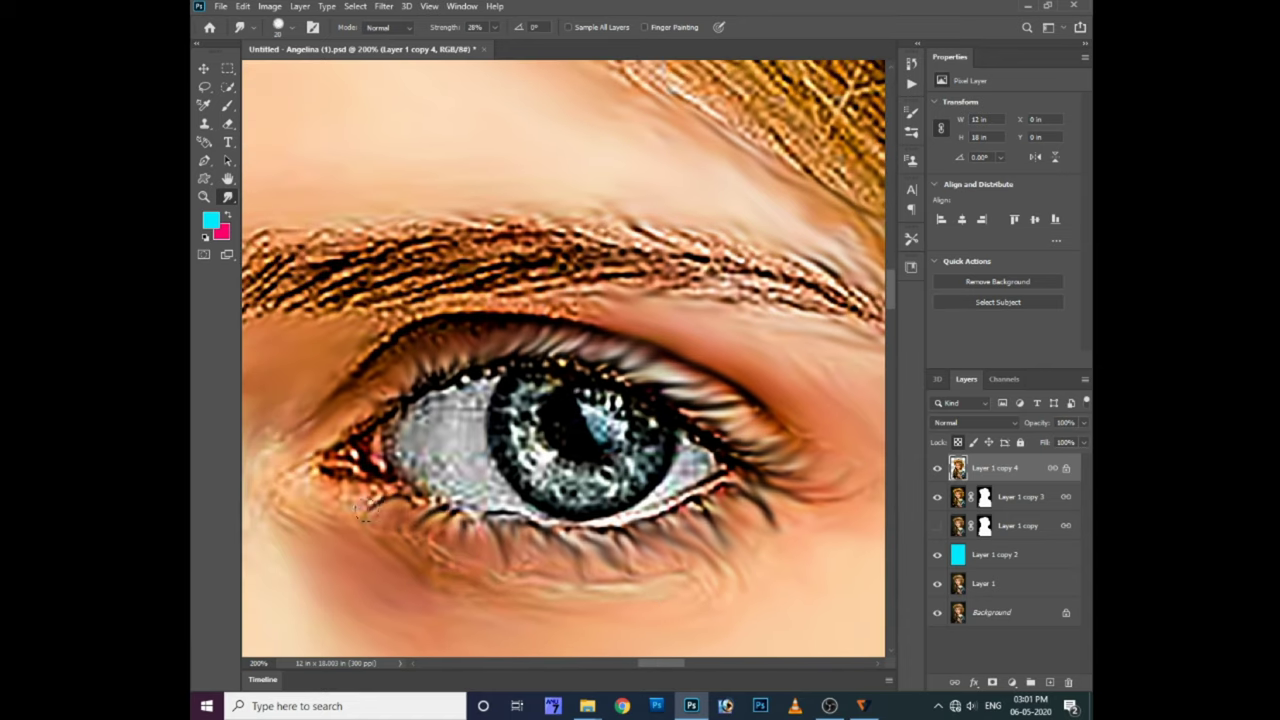
pyautogui.hscroll(-1, 432, 525)
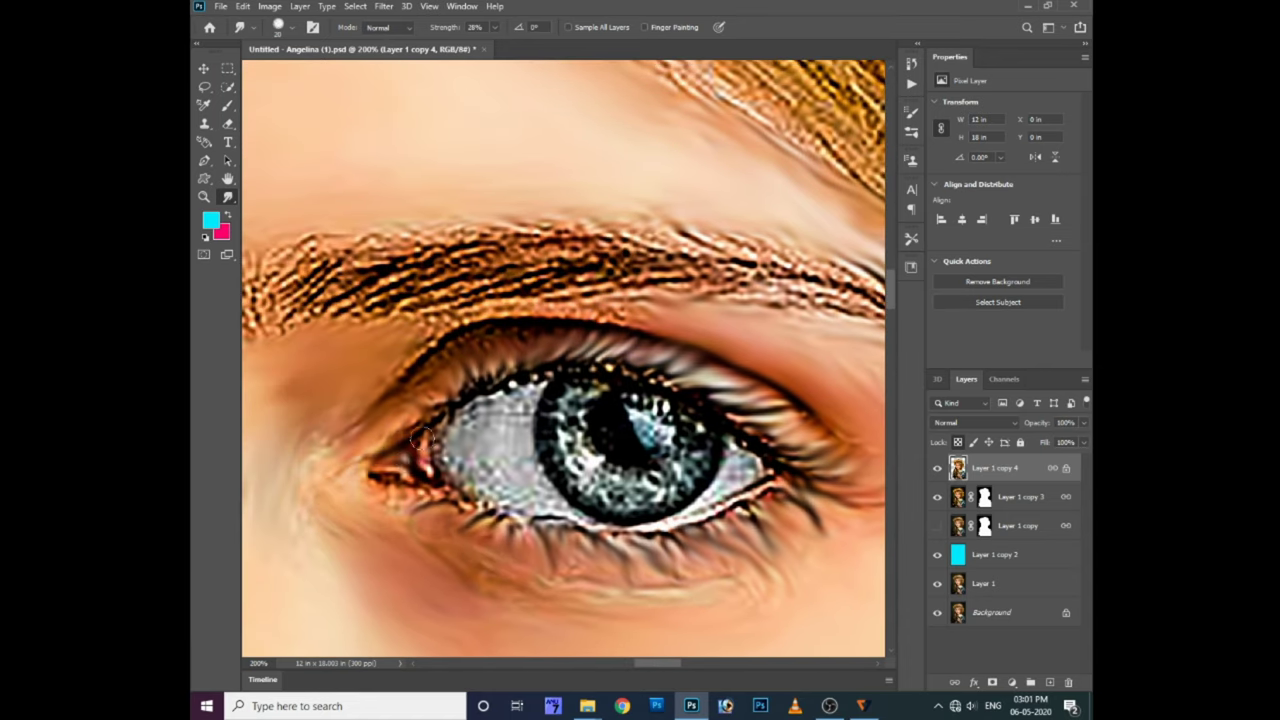
pyautogui.moveTo(482, 385); pyautogui.dragTo(592, 352)
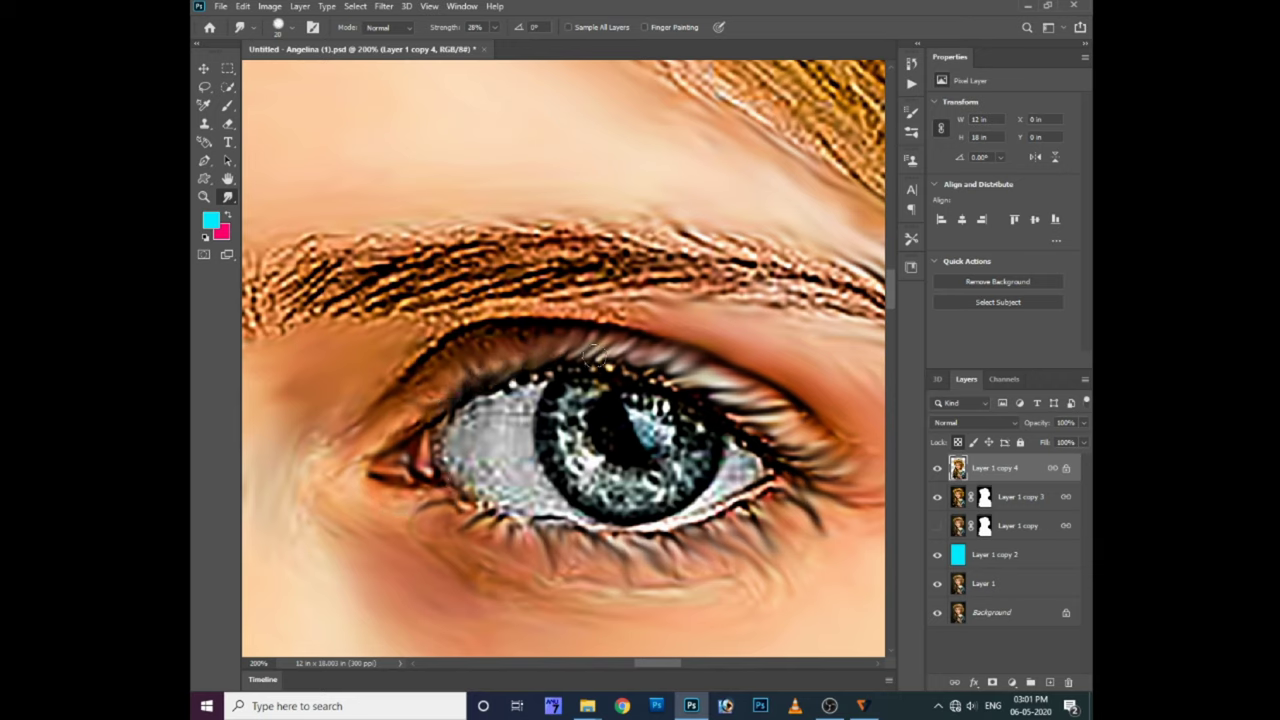
pyautogui.moveTo(492, 387); pyautogui.dragTo(678, 396)
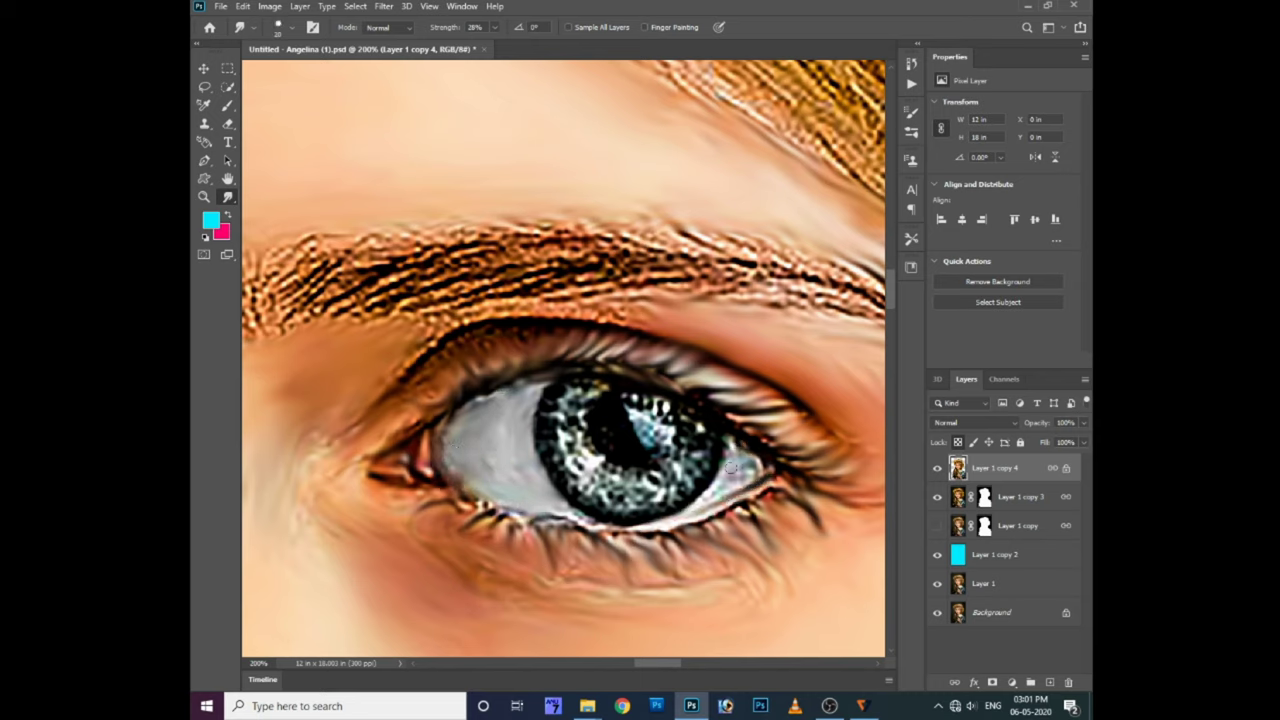
pyautogui.moveTo(628, 420); pyautogui.dragTo(675, 423)
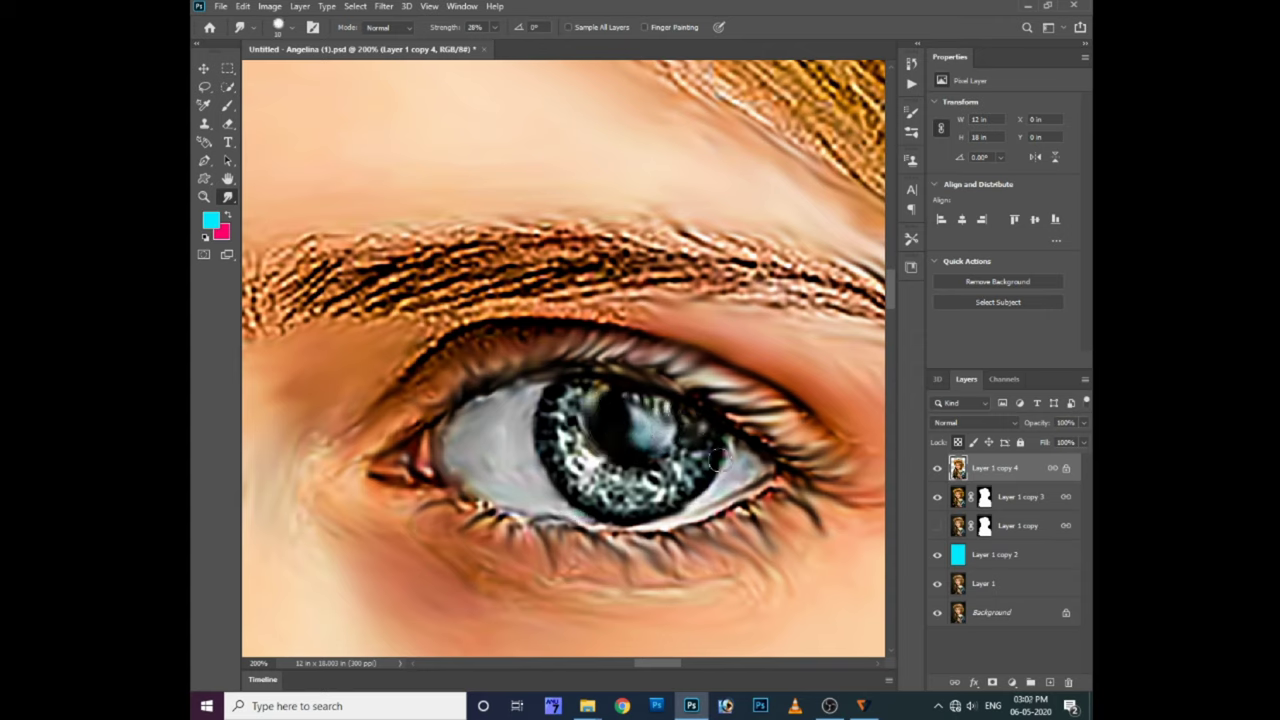
pyautogui.moveTo(680, 492)
pyautogui.mouseDown()
pyautogui.moveTo(584, 470)
pyautogui.moveTo(568, 400)
pyautogui.moveTo(630, 400)
pyautogui.mouseUp()
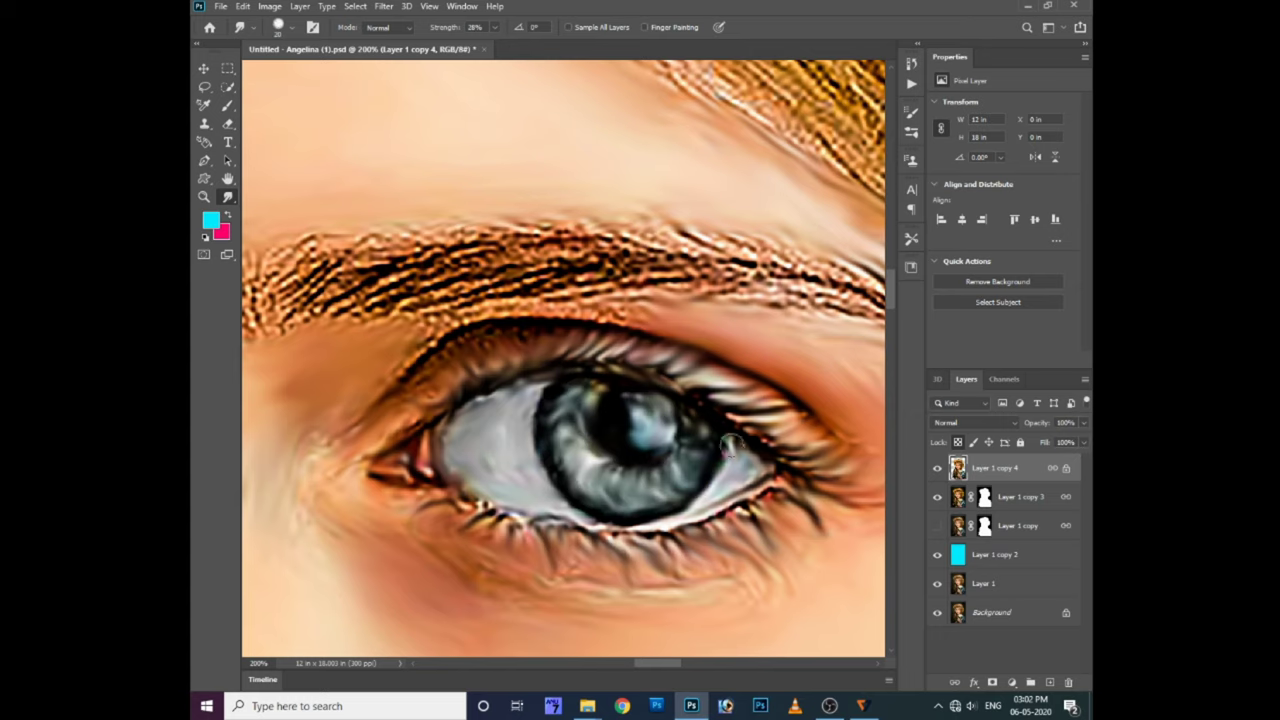
# Soften the eyebrow hairs at both ends and the eyelid crease with smudge strokes
pyautogui.hotkey('ctrl', '-')
pyautogui.scroll(1, 455, 312)
pyautogui.moveTo(449, 311)
pyautogui.mouseDown()
pyautogui.moveTo(560, 300)
pyautogui.moveTo(436, 367)
pyautogui.mouseUp()
pyautogui.moveTo(498, 393); pyautogui.dragTo(690, 366)
pyautogui.moveTo(643, 328)
pyautogui.mouseDown()
pyautogui.moveTo(450, 365)
pyautogui.moveTo(560, 300)
pyautogui.moveTo(740, 330)
pyautogui.moveTo(737, 345)
pyautogui.moveTo(600, 350)
pyautogui.mouseUp()
pyautogui.moveTo(700, 350); pyautogui.dragTo(830, 390)
pyautogui.moveTo(780, 345)
pyautogui.mouseDown()
pyautogui.moveTo(665, 310)
pyautogui.moveTo(740, 380)
pyautogui.mouseUp()
pyautogui.moveTo(600, 380); pyautogui.dragTo(835, 385)
pyautogui.moveTo(450, 300)
pyautogui.mouseDown()
pyautogui.moveTo(360, 340)
pyautogui.moveTo(360, 380)
pyautogui.moveTo(303, 368)
pyautogui.moveTo(473, 358)
pyautogui.moveTo(468, 316)
pyautogui.mouseUp()
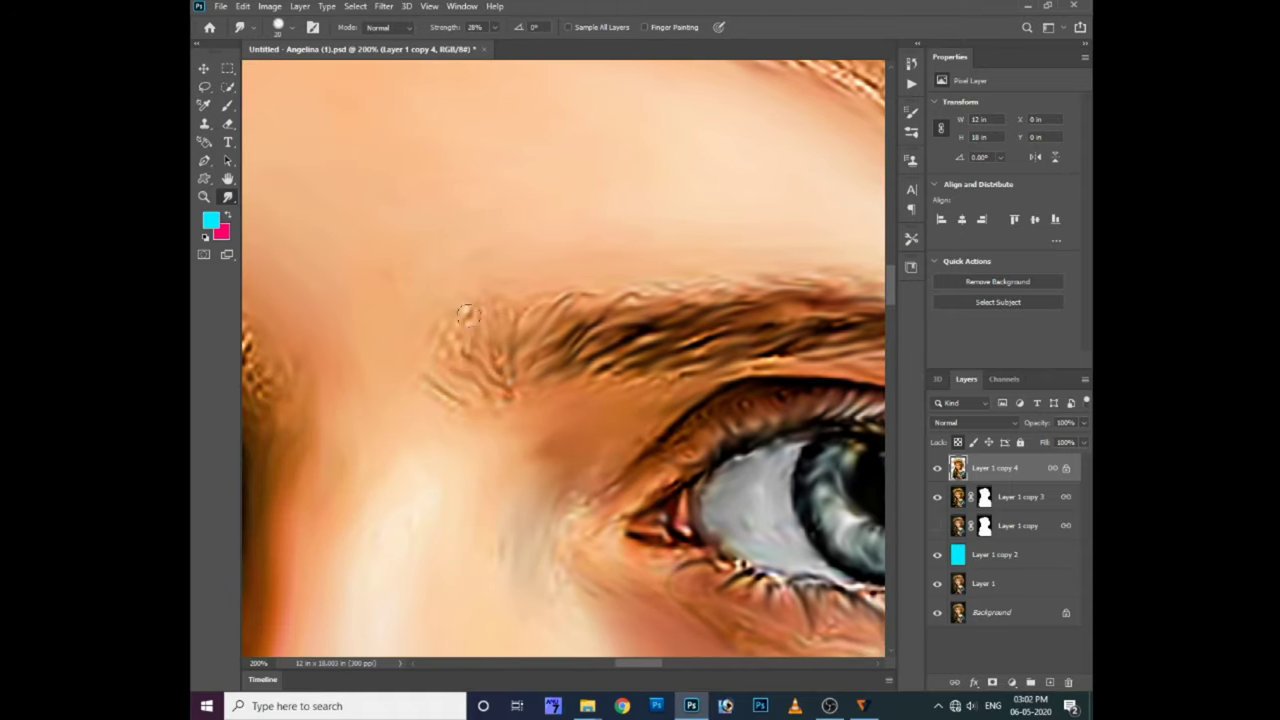
# Soften the upper eyelid line and the skin below the inner eyebrow
pyautogui.moveTo(507, 396); pyautogui.dragTo(845, 400)
pyautogui.moveTo(500, 340)
pyautogui.mouseDown()
pyautogui.moveTo(538, 357)
pyautogui.moveTo(808, 387)
pyautogui.mouseUp()
pyautogui.moveTo(420, 450); pyautogui.dragTo(766, 460)
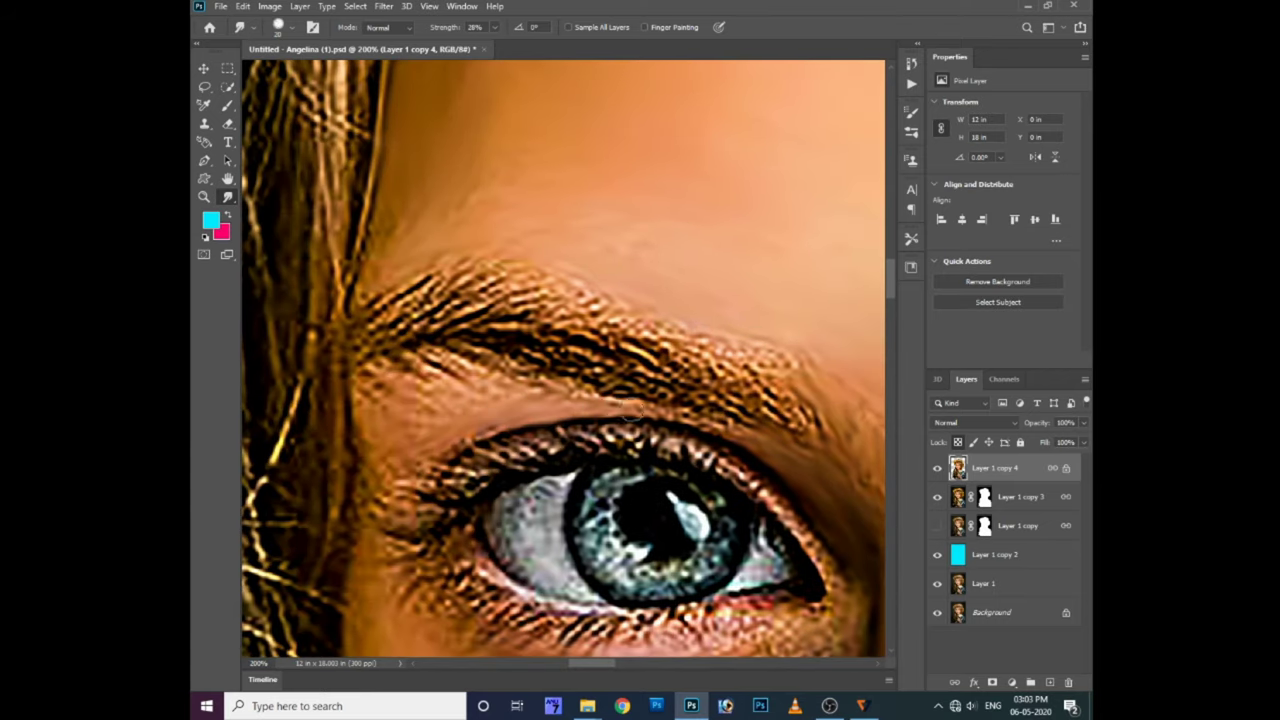
pyautogui.moveTo(540, 385); pyautogui.dragTo(447, 397)
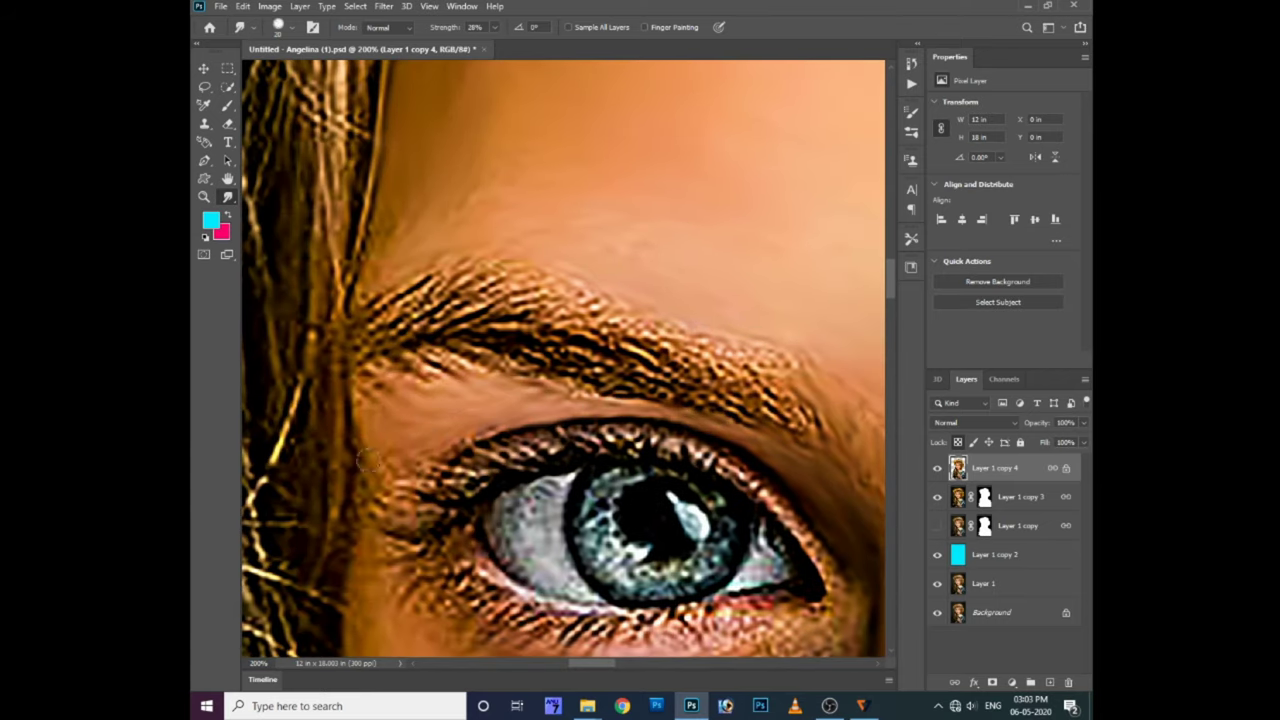
pyautogui.moveTo(367, 459); pyautogui.dragTo(272, 349)
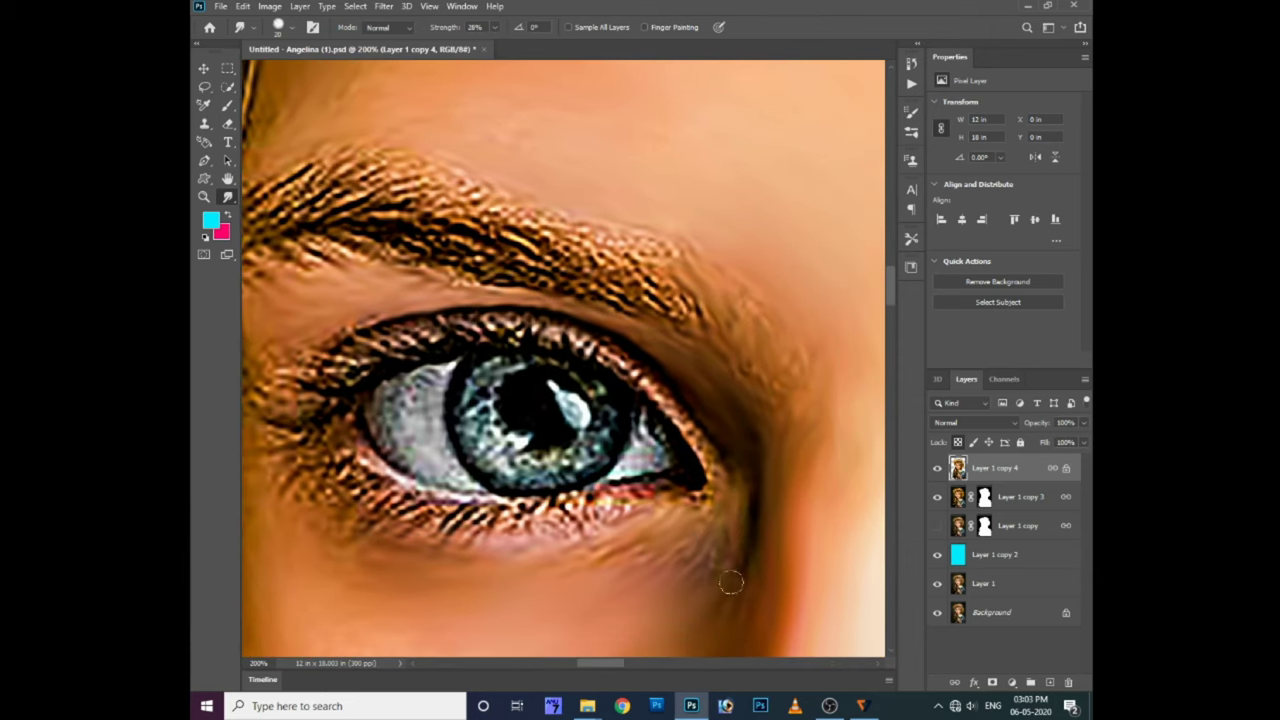
# Smear the lower lash line, outer-corner lashes, upper lid edge and dark pupil
pyautogui.moveTo(525, 507); pyautogui.dragTo(385, 497)
pyautogui.moveTo(310, 486); pyautogui.dragTo(296, 432)
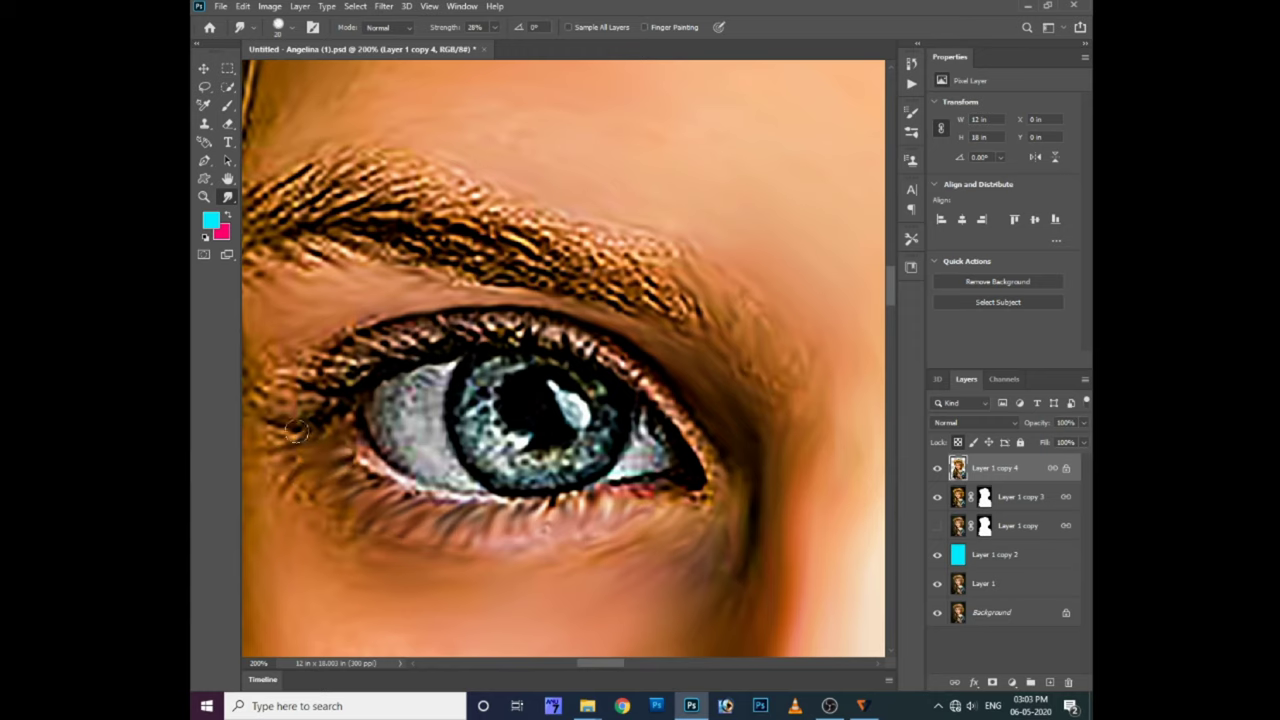
pyautogui.moveTo(714, 484)
pyautogui.mouseDown()
pyautogui.moveTo(660, 386)
pyautogui.moveTo(505, 318)
pyautogui.moveTo(395, 345)
pyautogui.moveTo(355, 370)
pyautogui.moveTo(453, 316)
pyautogui.mouseUp()
pyautogui.moveTo(365, 368); pyautogui.dragTo(350, 348)
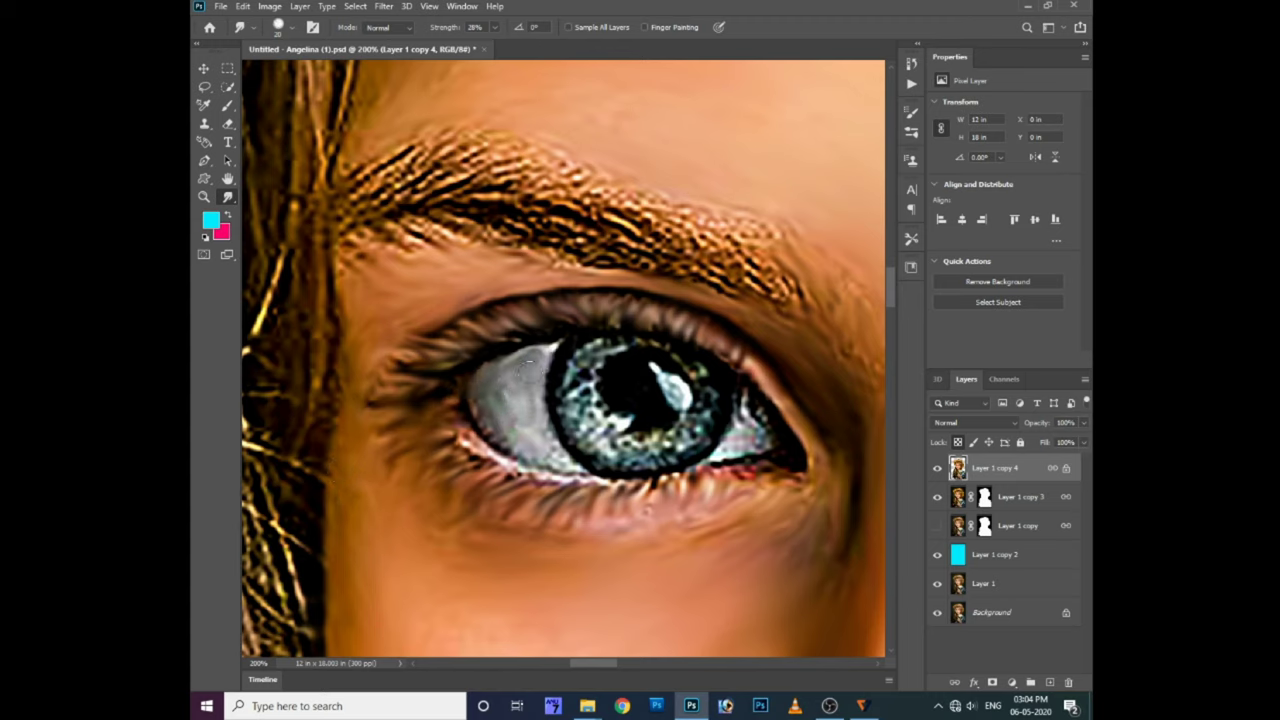
pyautogui.moveTo(490, 430); pyautogui.dragTo(526, 470)
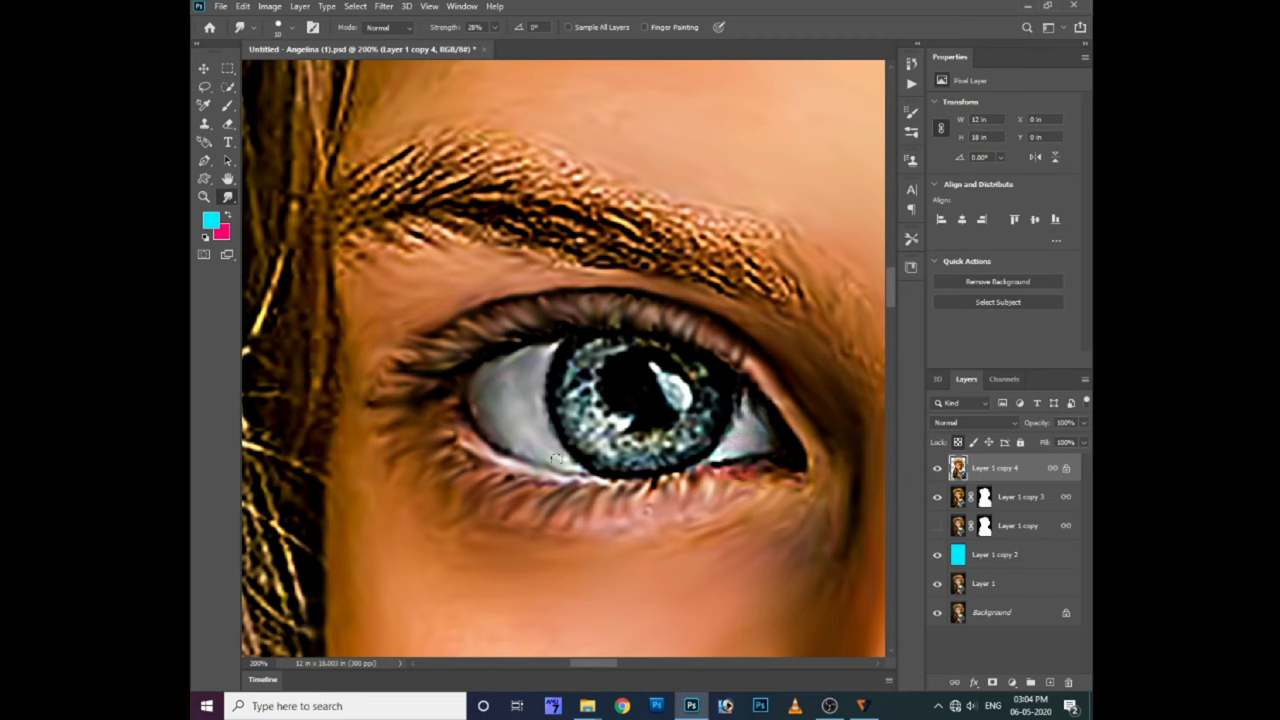
pyautogui.moveTo(642, 368); pyautogui.dragTo(684, 362)
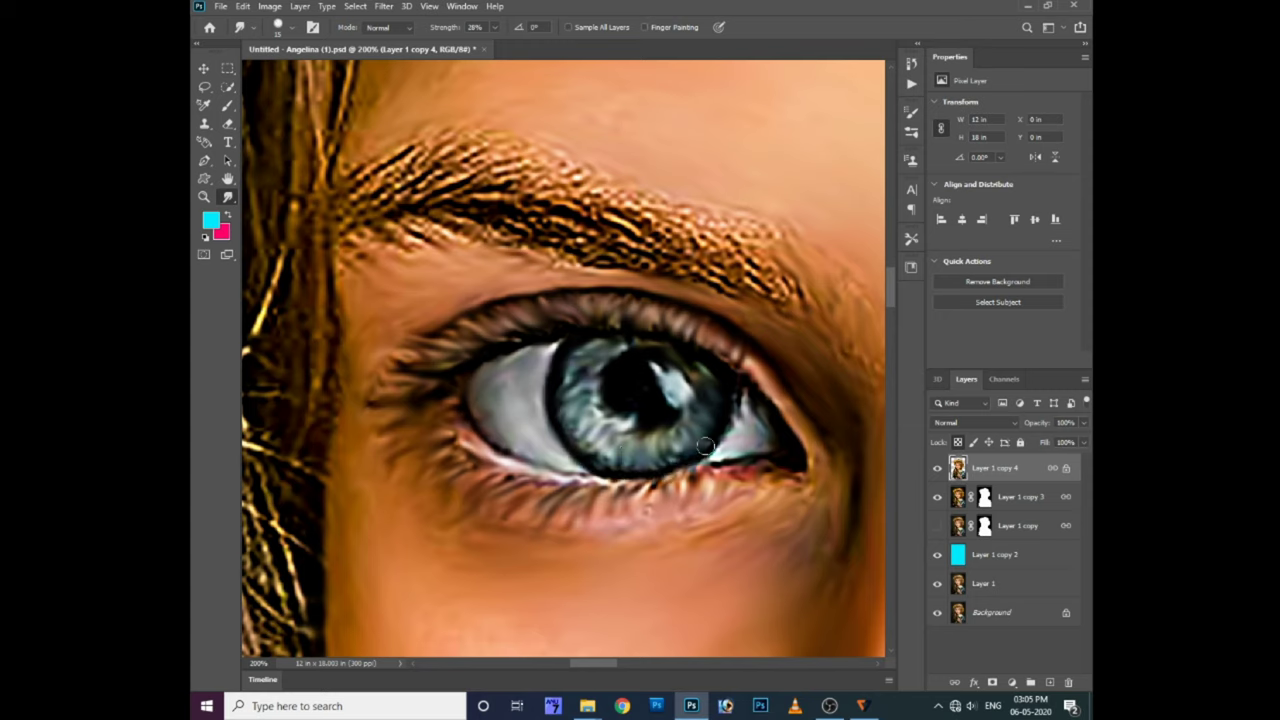
# Check the brush settings, then soften the eyebrow's right end and lower middle
pyautogui.rightClick(680, 236)
pyautogui.press('Escape')
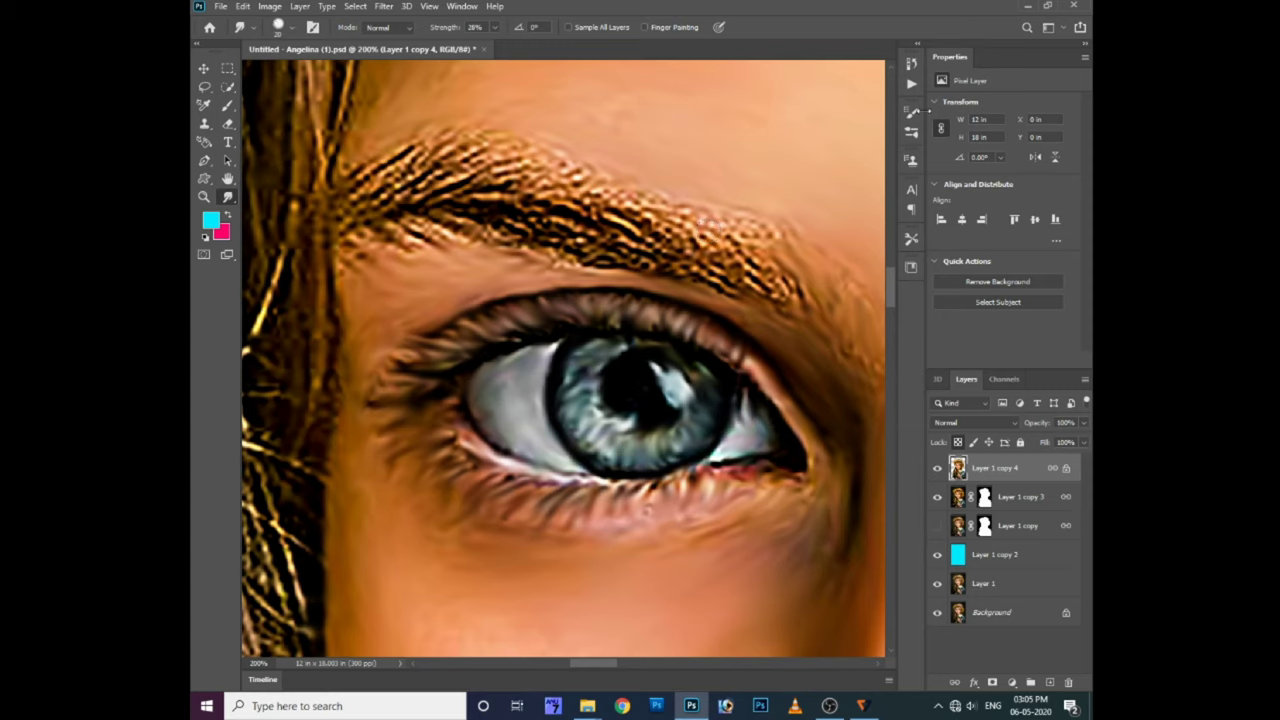
pyautogui.press('F5')
pyautogui.click(876, 107)
pyautogui.moveTo(718, 220)
pyautogui.mouseDown()
pyautogui.moveTo(795, 270)
pyautogui.moveTo(740, 280)
pyautogui.moveTo(660, 210)
pyautogui.moveTo(640, 218)
pyautogui.moveTo(410, 160)
pyautogui.moveTo(565, 145)
pyautogui.mouseUp()
pyautogui.moveTo(486, 148)
pyautogui.mouseDown()
pyautogui.moveTo(623, 251)
pyautogui.moveTo(588, 251)
pyautogui.moveTo(500, 194)
pyautogui.moveTo(624, 262)
pyautogui.moveTo(440, 240)
pyautogui.moveTo(400, 177)
pyautogui.moveTo(360, 230)
pyautogui.moveTo(420, 200)
pyautogui.mouseUp()
pyautogui.hotkey('ctrl', '-')
pyautogui.hotkey('ctrl', '-')
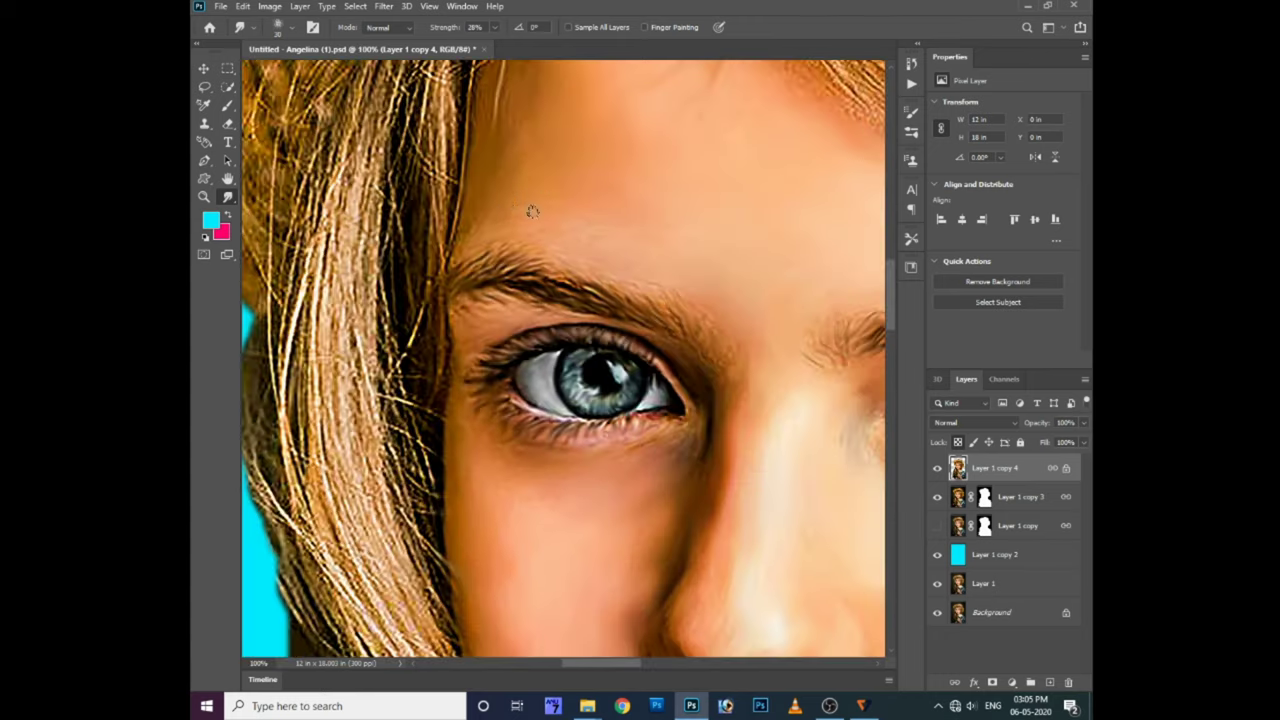
# Raise smudge strength to 34% and smear the forehead hair fringe down toward the eyebrow
pyautogui.scroll(-2, 655, 378)
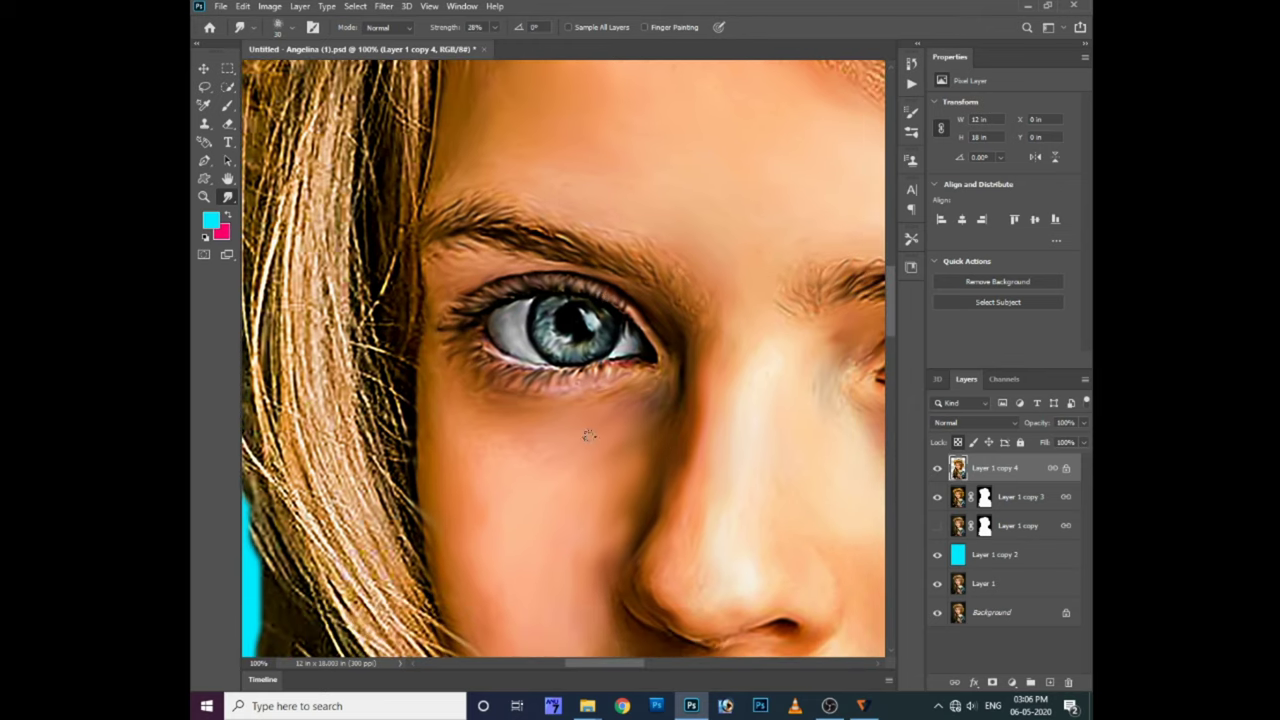
pyautogui.scroll(-5, 588, 435)
pyautogui.scroll(-4, 537, 352)
pyautogui.scroll(3, 490, 378)
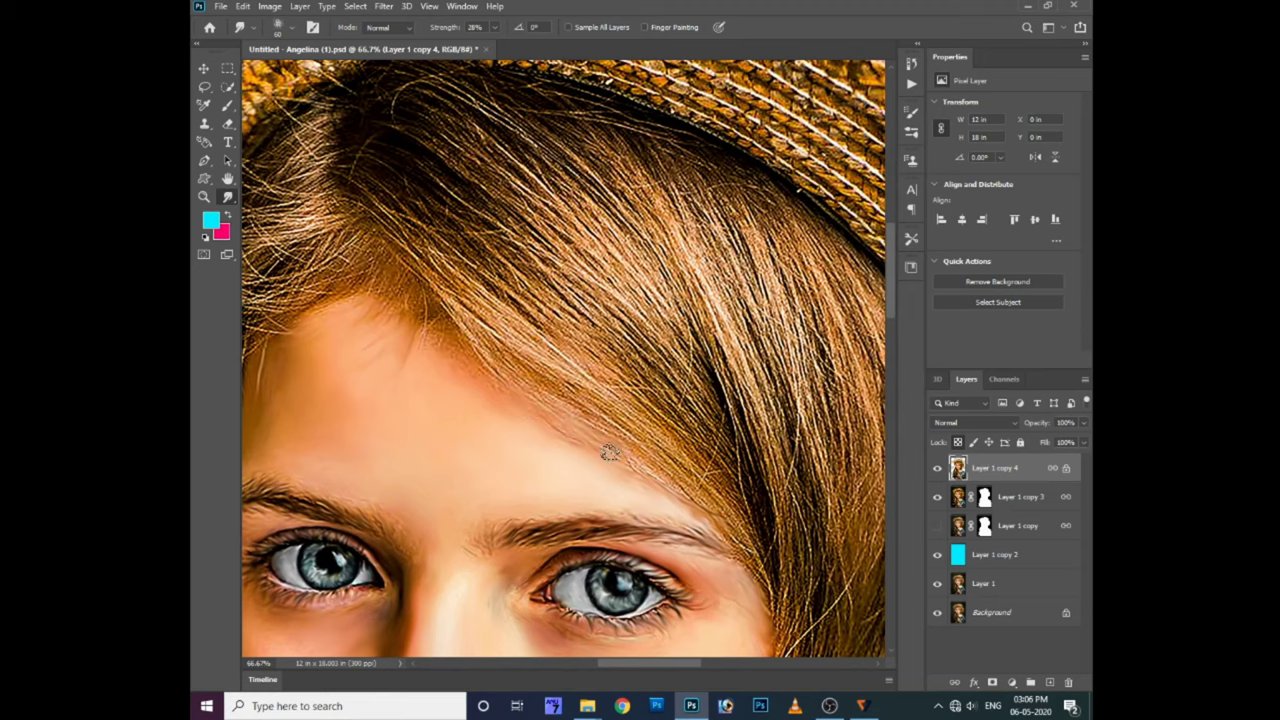
pyautogui.press('5')
pyautogui.press('9')
pyautogui.moveTo(440, 292); pyautogui.dragTo(493, 350)
pyautogui.moveTo(533, 404); pyautogui.dragTo(752, 577)
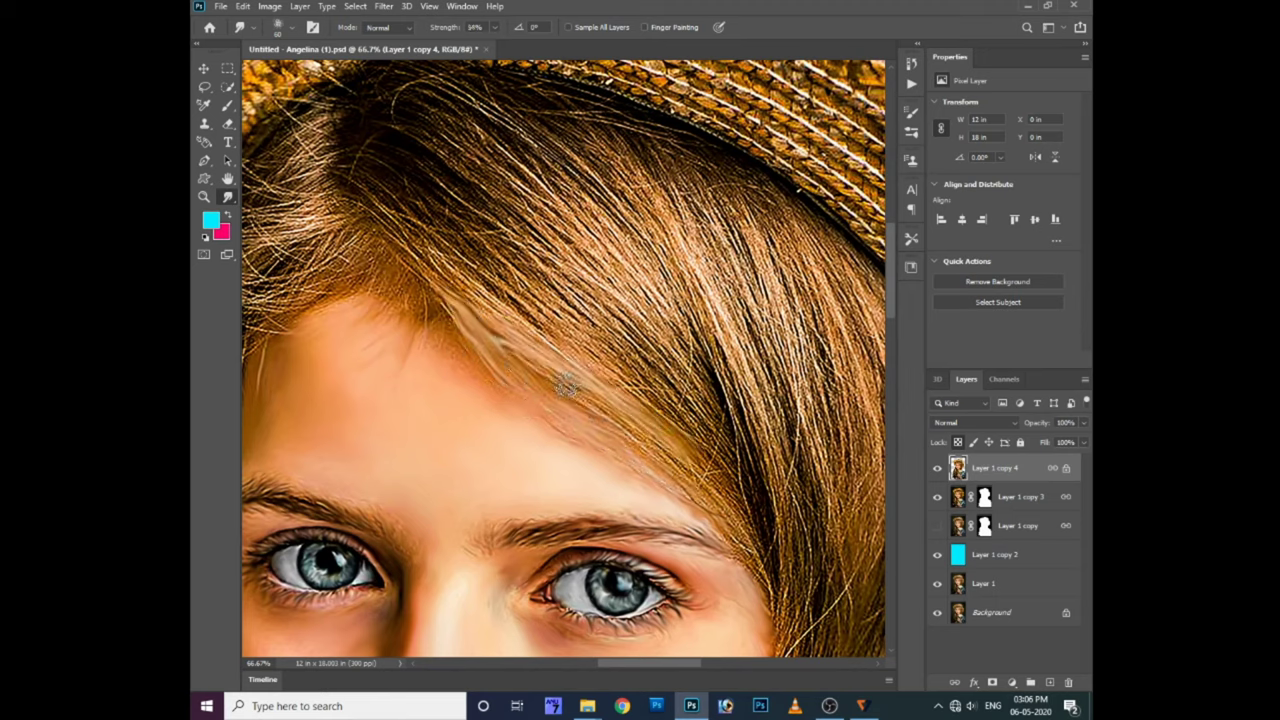
pyautogui.moveTo(360, 195); pyautogui.dragTo(450, 280)
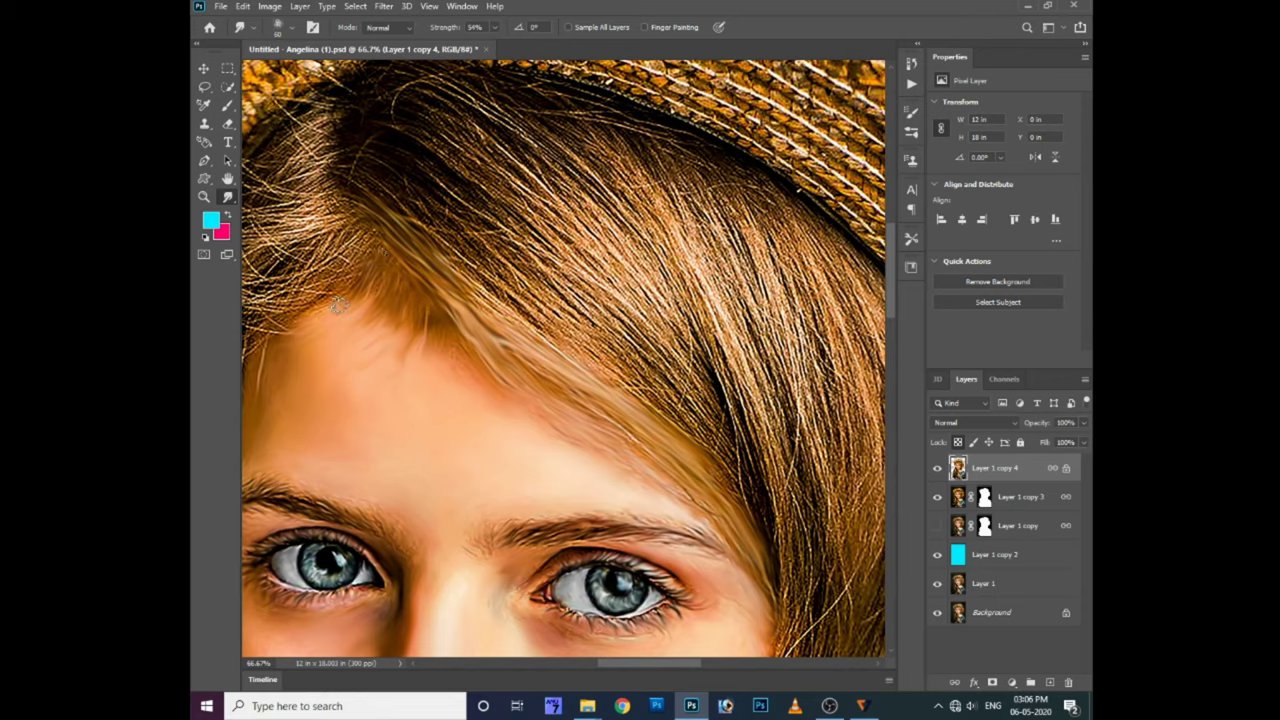
pyautogui.moveTo(338, 305); pyautogui.dragTo(456, 317)
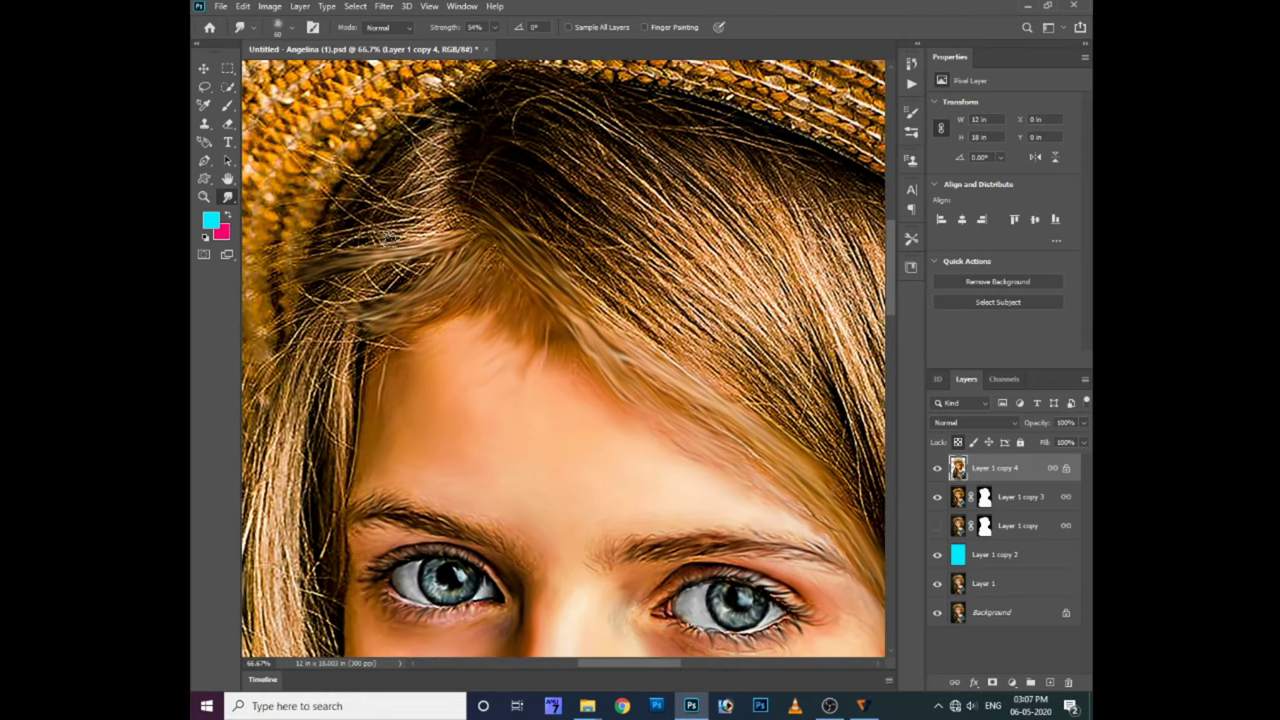
# Set smudge strength to 17% and smear the inner hat-brim stripes
pyautogui.scroll(3, 440, 232)
pyautogui.hscroll(3, 520, 260)
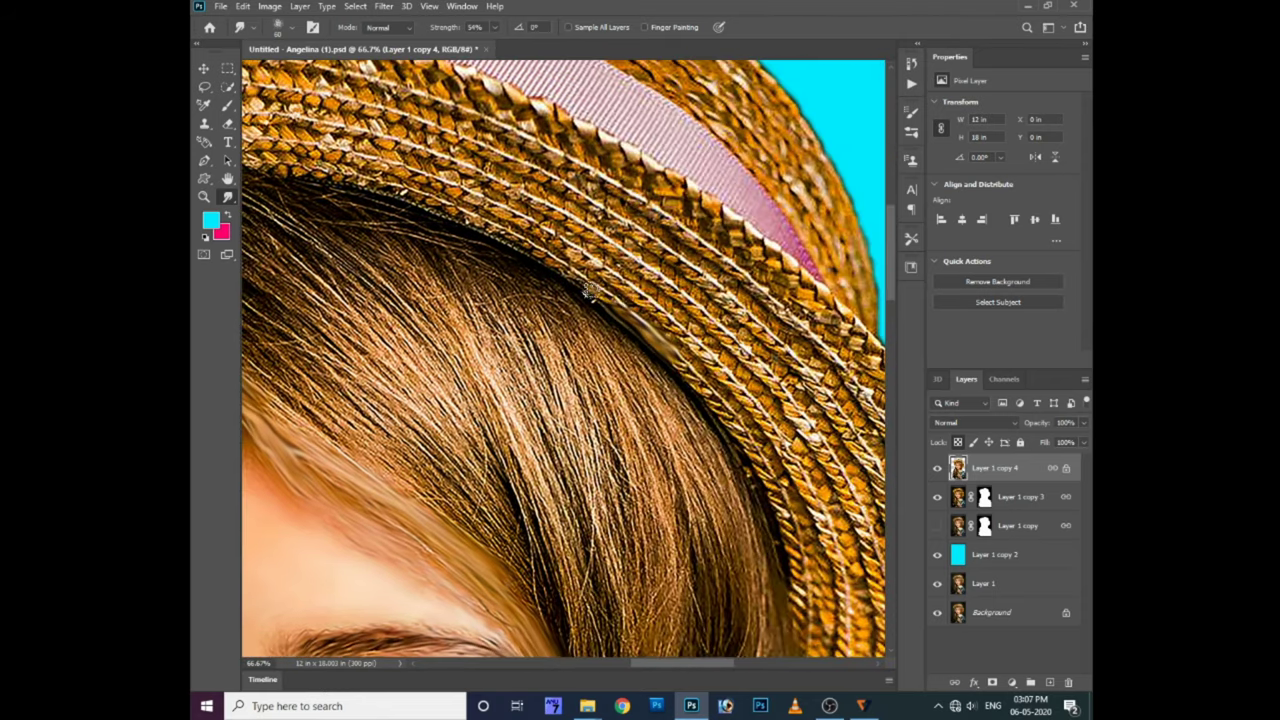
pyautogui.click(494, 28)
pyautogui.moveTo(589, 281); pyautogui.dragTo(545, 253)
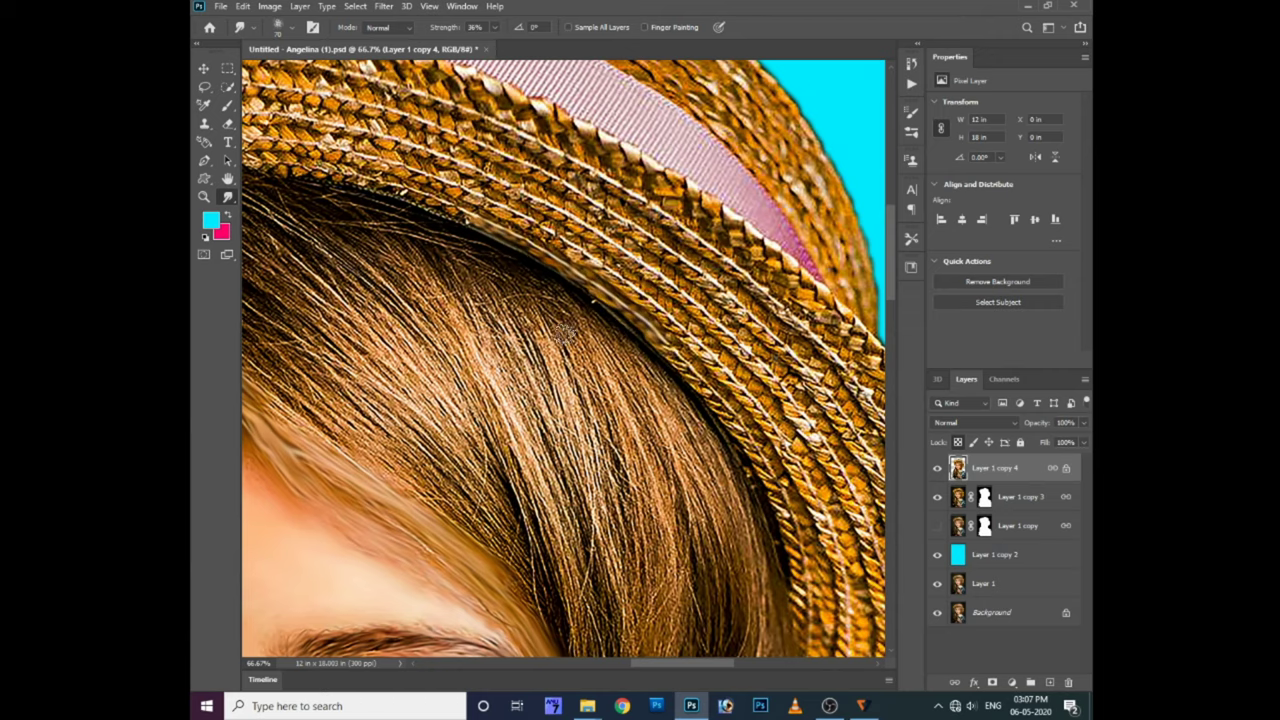
pyautogui.scroll(-2, 565, 335)
pyautogui.hscroll(2, 565, 335)
pyautogui.scroll(-2, 580, 300)
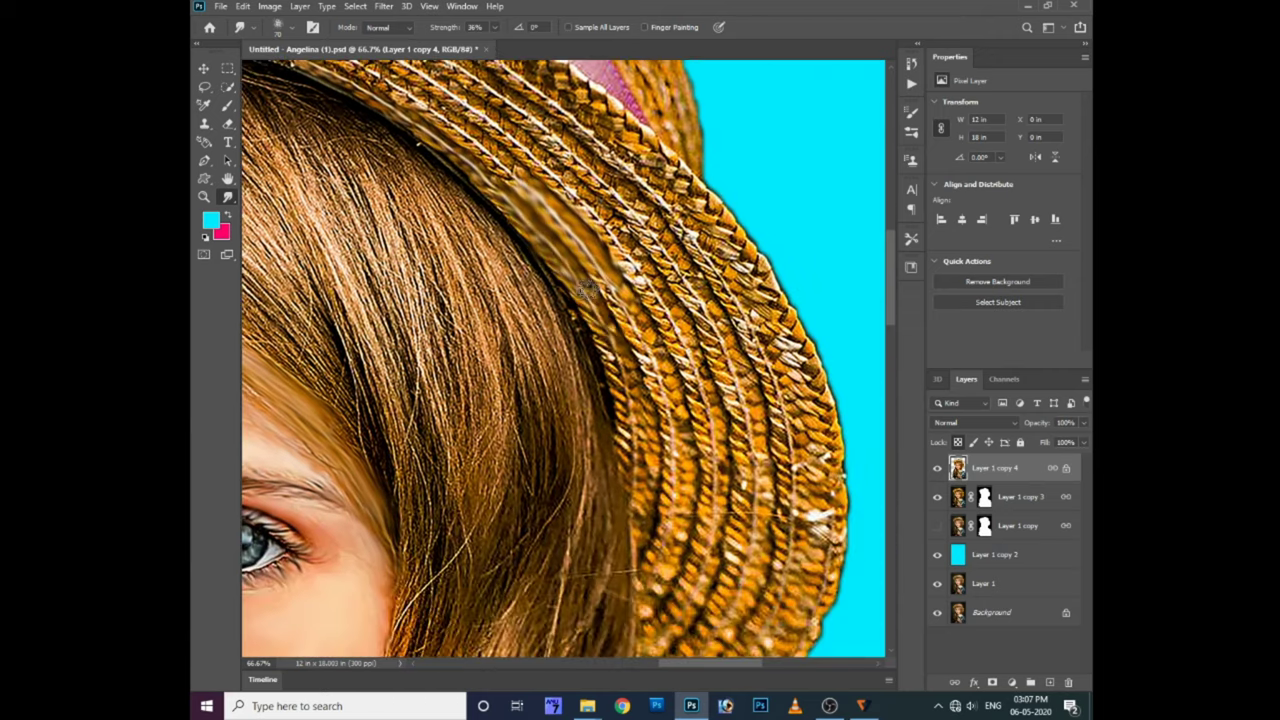
pyautogui.scroll(-2, 610, 290)
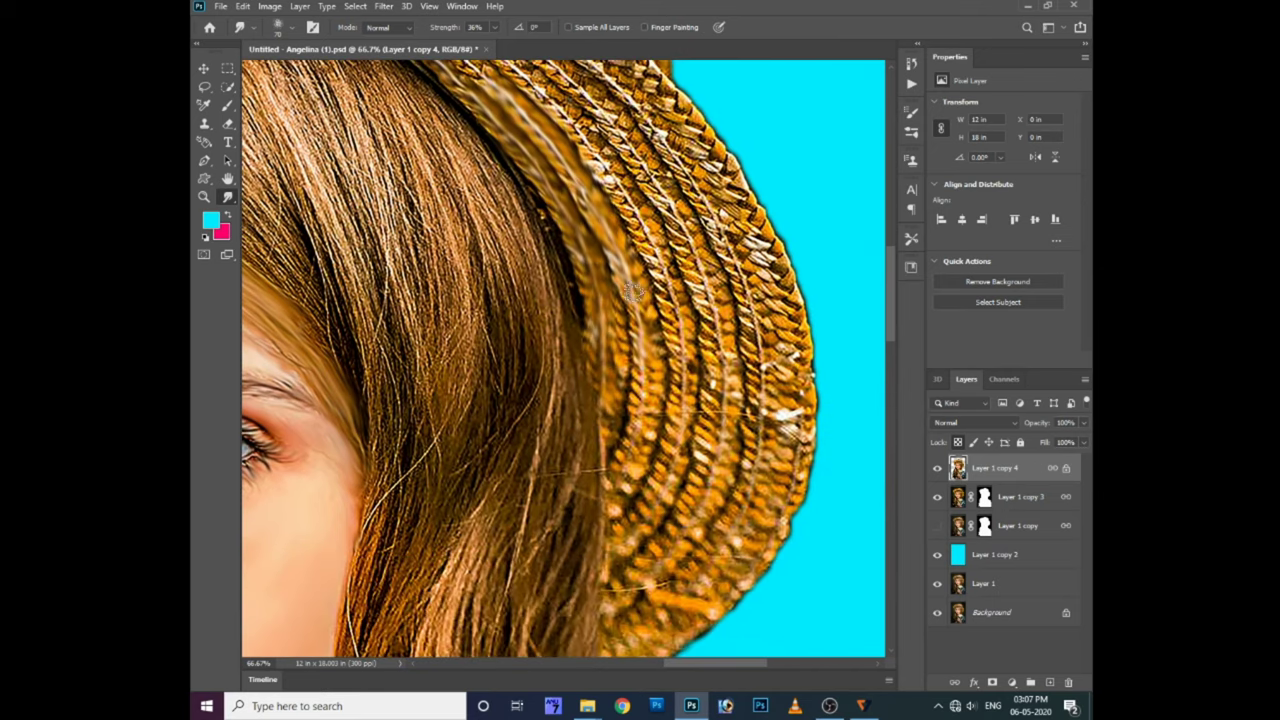
pyautogui.moveTo(633, 292); pyautogui.dragTo(638, 517)
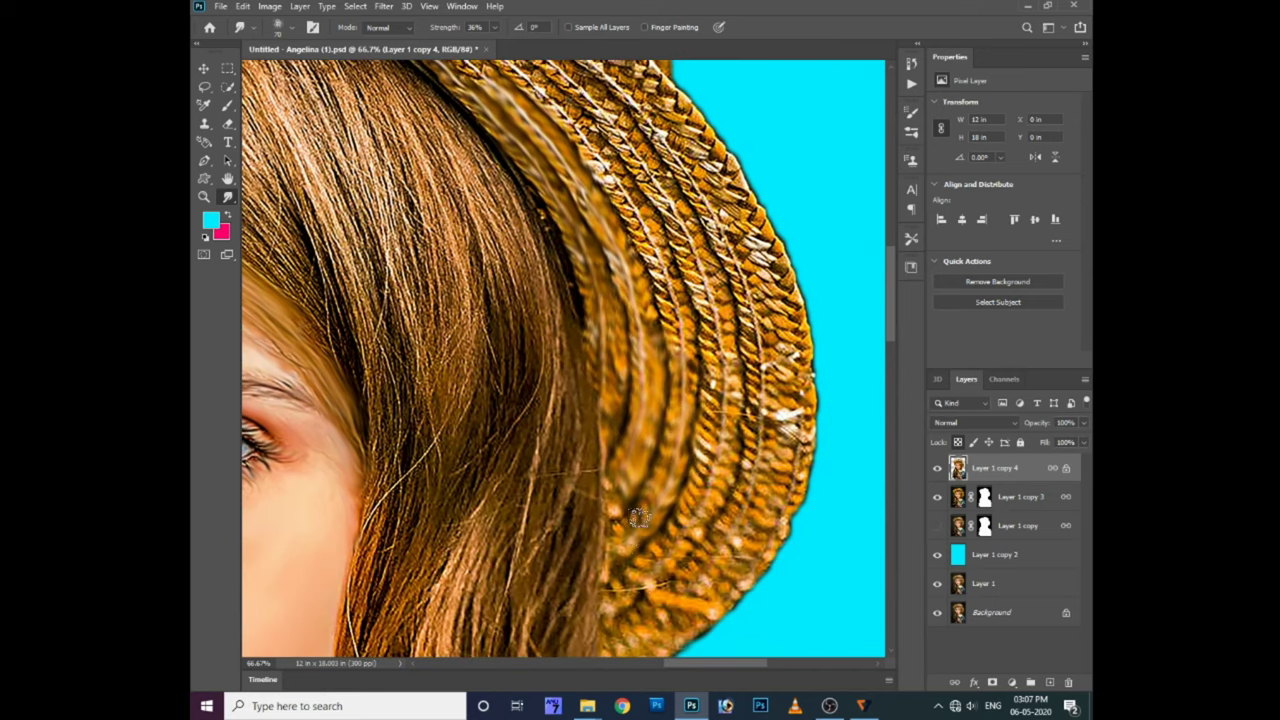
pyautogui.moveTo(712, 296); pyautogui.dragTo(705, 530)
pyautogui.scroll(-2, 690, 500)
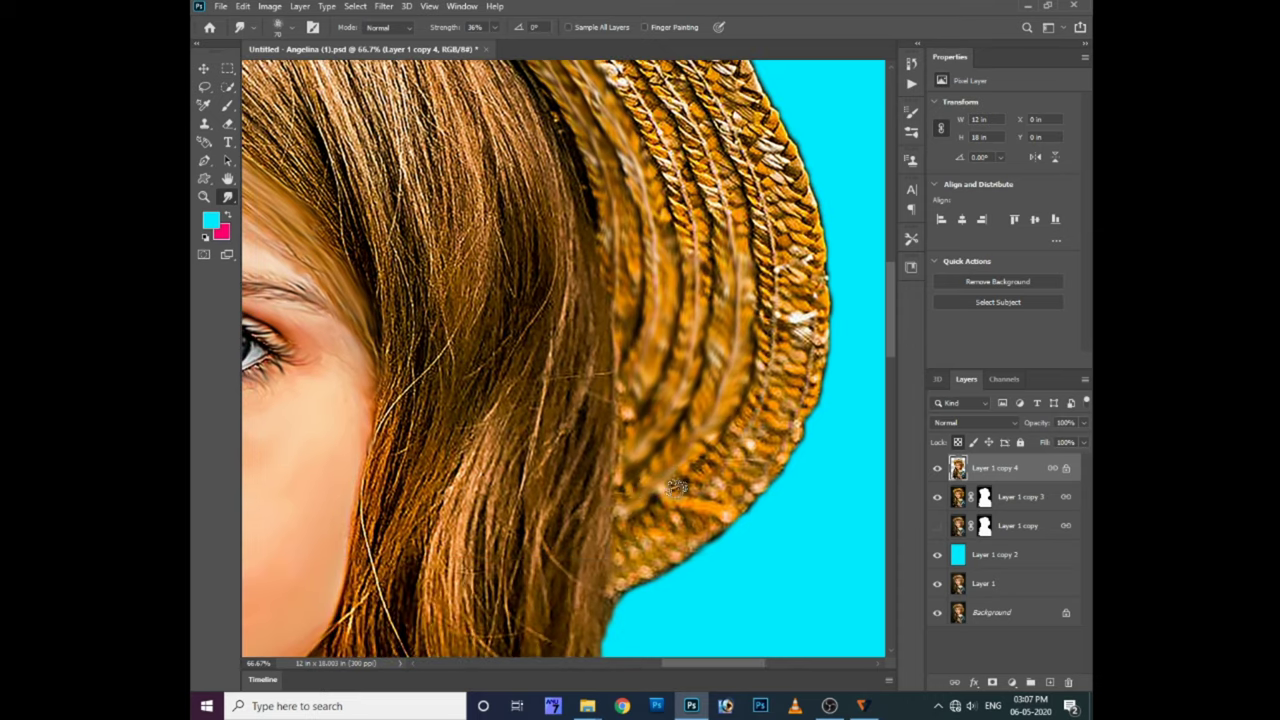
pyautogui.scroll(-1, 677, 487)
pyautogui.moveTo(632, 493)
pyautogui.mouseDown()
pyautogui.moveTo(748, 356)
pyautogui.moveTo(620, 528)
pyautogui.mouseUp()
# Smudge the hat's right edge and brim straw braids into the pink band
pyautogui.scroll(2, 620, 528)
pyautogui.hscroll(2, 620, 528)
pyautogui.moveTo(662, 268)
pyautogui.mouseDown()
pyautogui.moveTo(688, 403)
pyautogui.moveTo(620, 274)
pyautogui.moveTo(595, 385)
pyautogui.mouseUp()
pyautogui.scroll(2, 685, 399)
pyautogui.scroll(2, 595, 385)
pyautogui.hscroll(-2, 595, 385)
pyautogui.moveTo(590, 270)
pyautogui.mouseDown()
pyautogui.moveTo(673, 372)
pyautogui.moveTo(700, 285)
pyautogui.moveTo(550, 225)
pyautogui.moveTo(480, 140)
pyautogui.moveTo(648, 396)
pyautogui.moveTo(500, 225)
pyautogui.mouseUp()
pyautogui.scroll(3, 640, 390)
pyautogui.hscroll(-3, 640, 390)
pyautogui.moveTo(620, 385)
pyautogui.mouseDown()
pyautogui.moveTo(420, 258)
pyautogui.moveTo(523, 257)
pyautogui.moveTo(663, 366)
pyautogui.moveTo(680, 405)
pyautogui.mouseUp()
pyautogui.scroll(3, 680, 405)
pyautogui.hscroll(-3, 680, 405)
pyautogui.moveTo(648, 285); pyautogui.dragTo(730, 330)
pyautogui.moveTo(610, 245)
pyautogui.mouseDown()
pyautogui.moveTo(520, 200)
pyautogui.moveTo(640, 300)
pyautogui.mouseUp()
# Reshape the left brim by smudging its upper, outer and top edges and small spots
pyautogui.scroll(1, 632, 310)
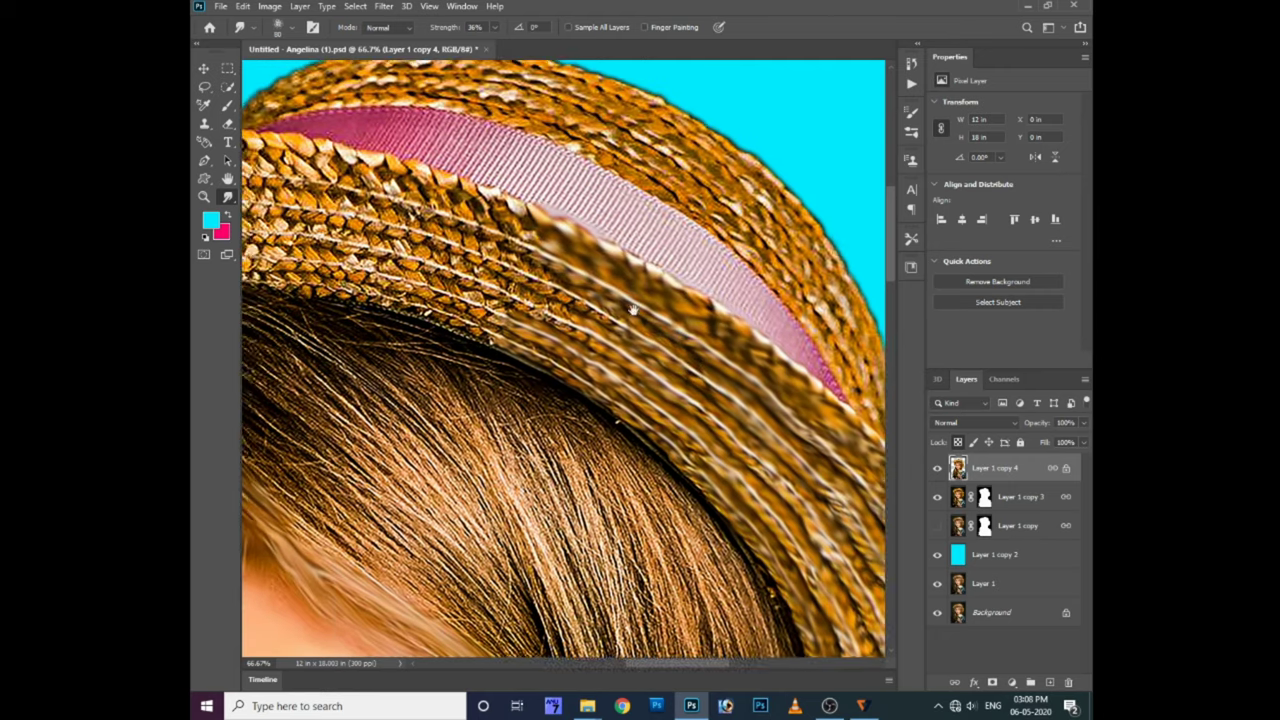
pyautogui.scroll(1, 632, 310)
pyautogui.hscroll(-3, 632, 310)
pyautogui.moveTo(560, 230)
pyautogui.mouseDown()
pyautogui.moveTo(720, 320)
pyautogui.moveTo(810, 395)
pyautogui.mouseUp()
pyautogui.moveTo(470, 245); pyautogui.dragTo(636, 306)
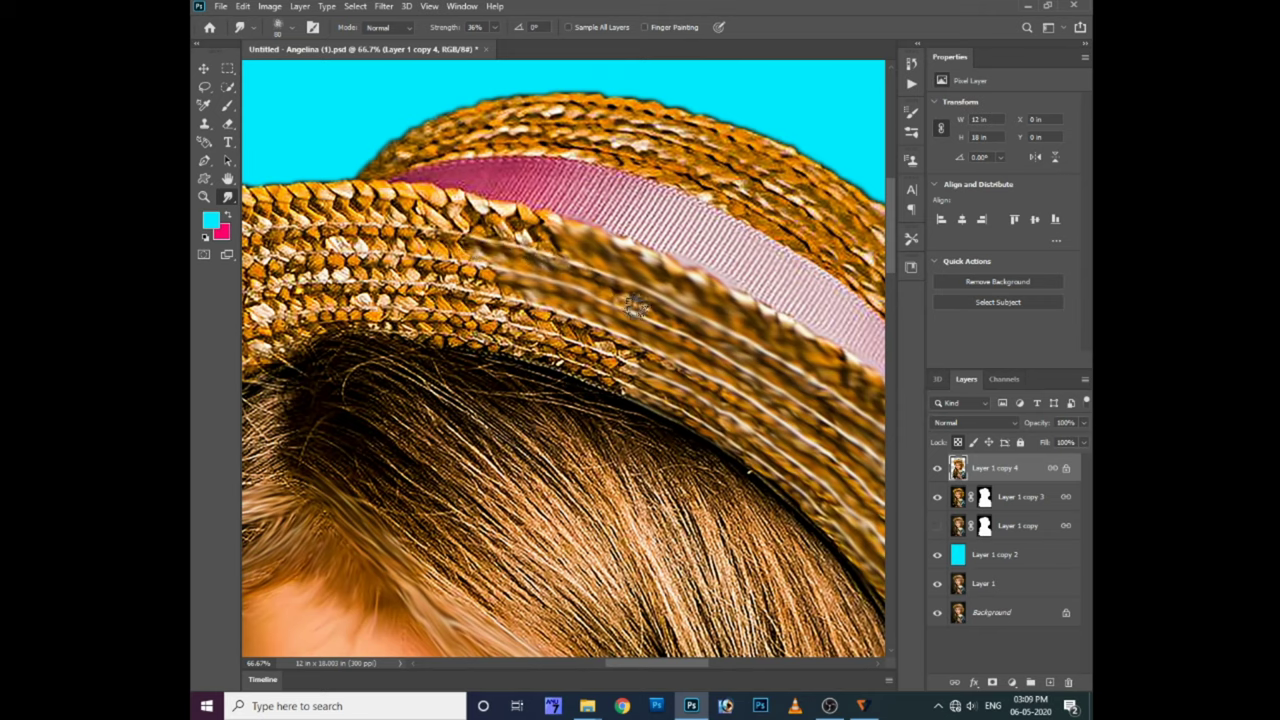
pyautogui.moveTo(540, 240)
pyautogui.mouseDown()
pyautogui.moveTo(290, 195)
pyautogui.moveTo(566, 256)
pyautogui.mouseUp()
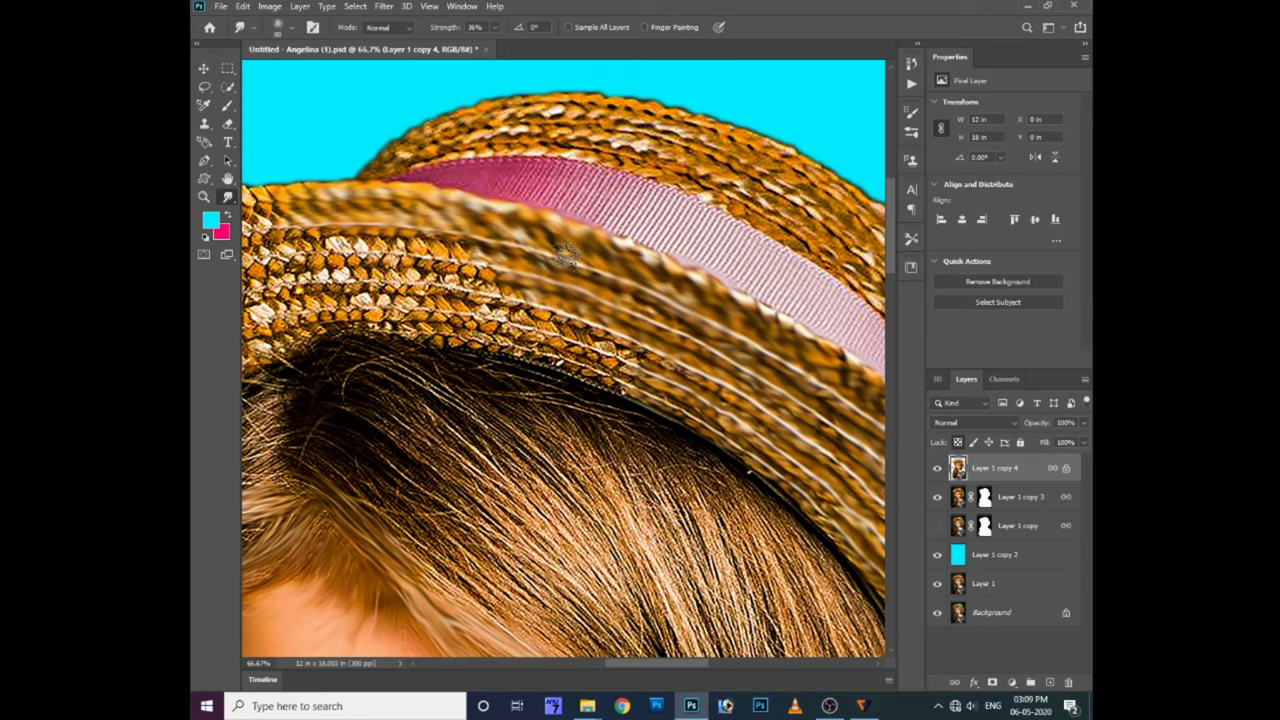
pyautogui.hscroll(-5, 566, 256)
pyautogui.moveTo(500, 230); pyautogui.dragTo(400, 245)
pyautogui.hscroll(-1, 467, 258)
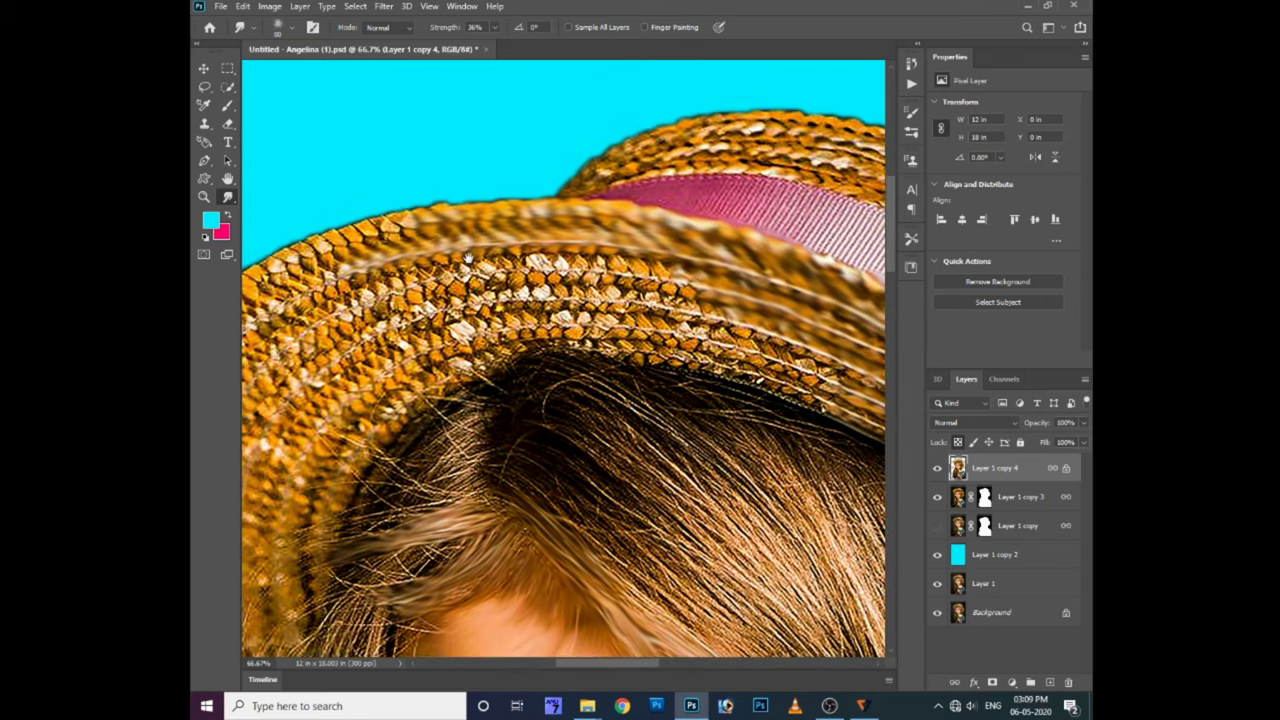
pyautogui.hscroll(-2, 467, 258)
pyautogui.moveTo(500, 220)
pyautogui.mouseDown()
pyautogui.moveTo(400, 260)
pyautogui.moveTo(472, 268)
pyautogui.mouseUp()
pyautogui.hscroll(-2, 430, 250)
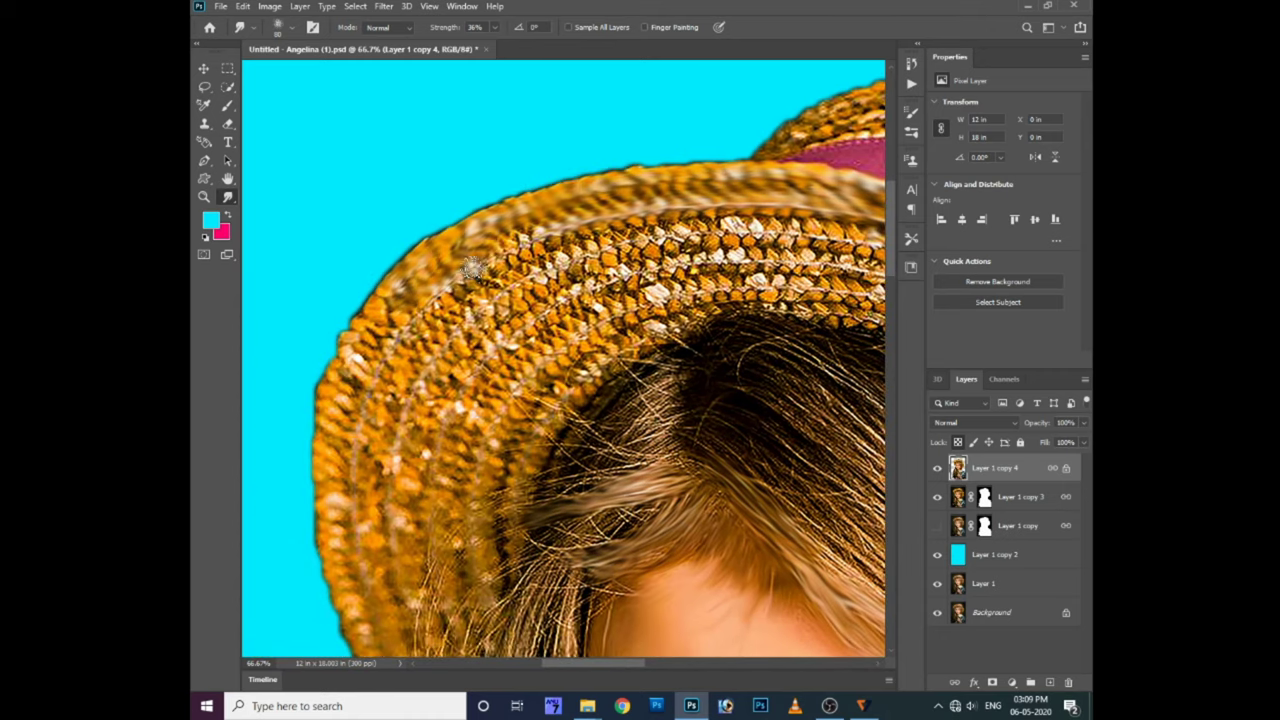
pyautogui.scroll(-1, 472, 268)
pyautogui.moveTo(390, 330); pyautogui.dragTo(725, 210)
# Check the brush presets and settings, then smudge along the hat brim edge
pyautogui.rightClick(655, 240)
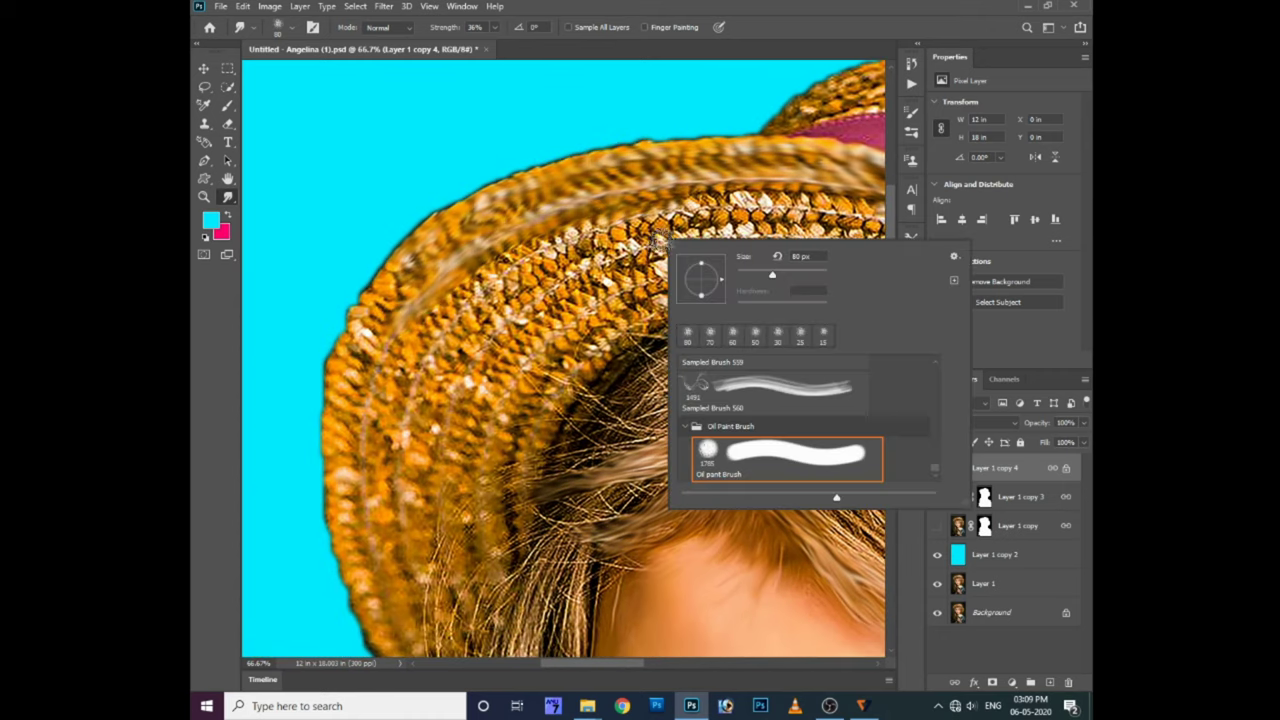
pyautogui.press('F5')
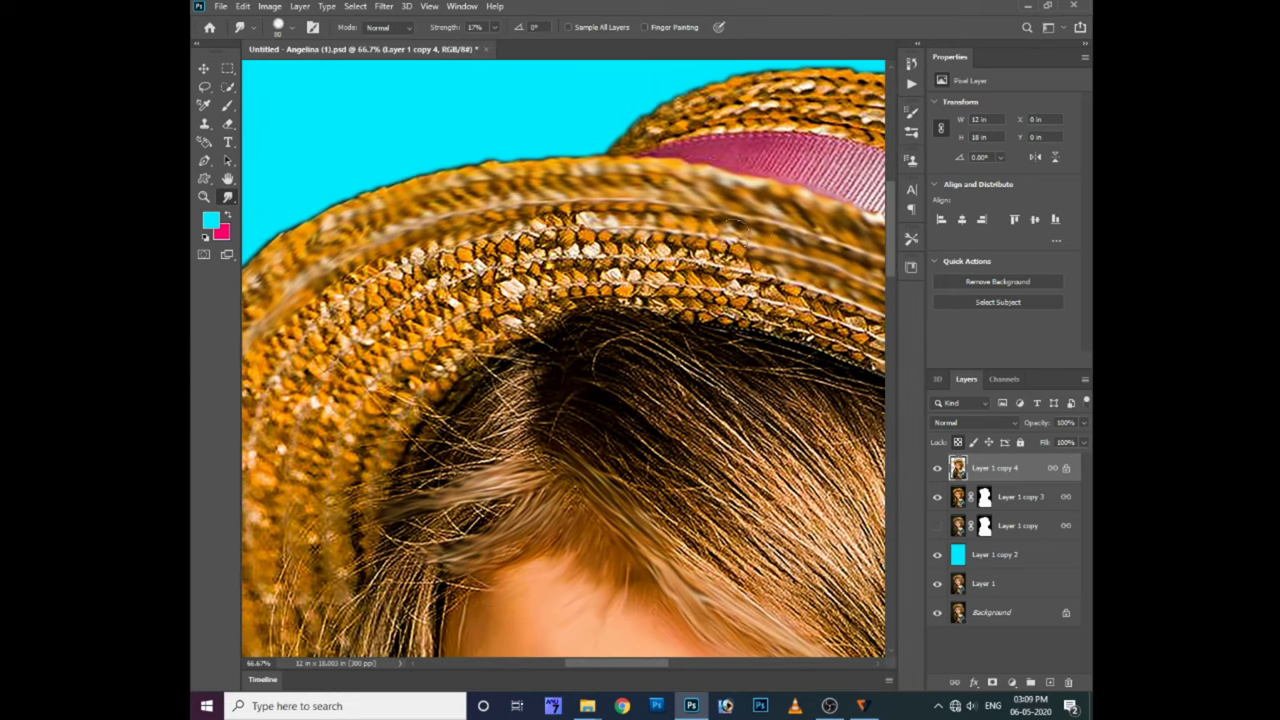
pyautogui.moveTo(730, 225)
pyautogui.mouseDown()
pyautogui.moveTo(470, 260)
pyautogui.moveTo(790, 235)
pyautogui.mouseUp()
pyautogui.moveTo(600, 225); pyautogui.dragTo(820, 290)
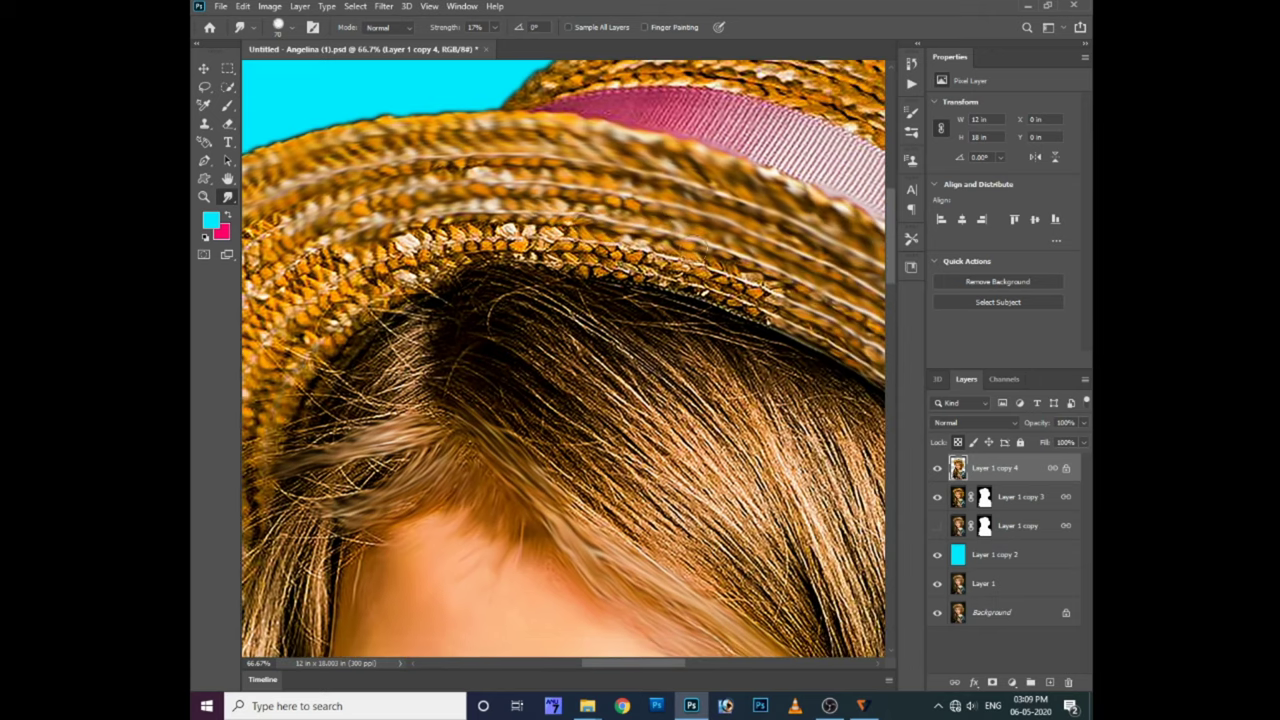
pyautogui.hscroll(-1, 620, 242)
pyautogui.hscroll(-1, 600, 242)
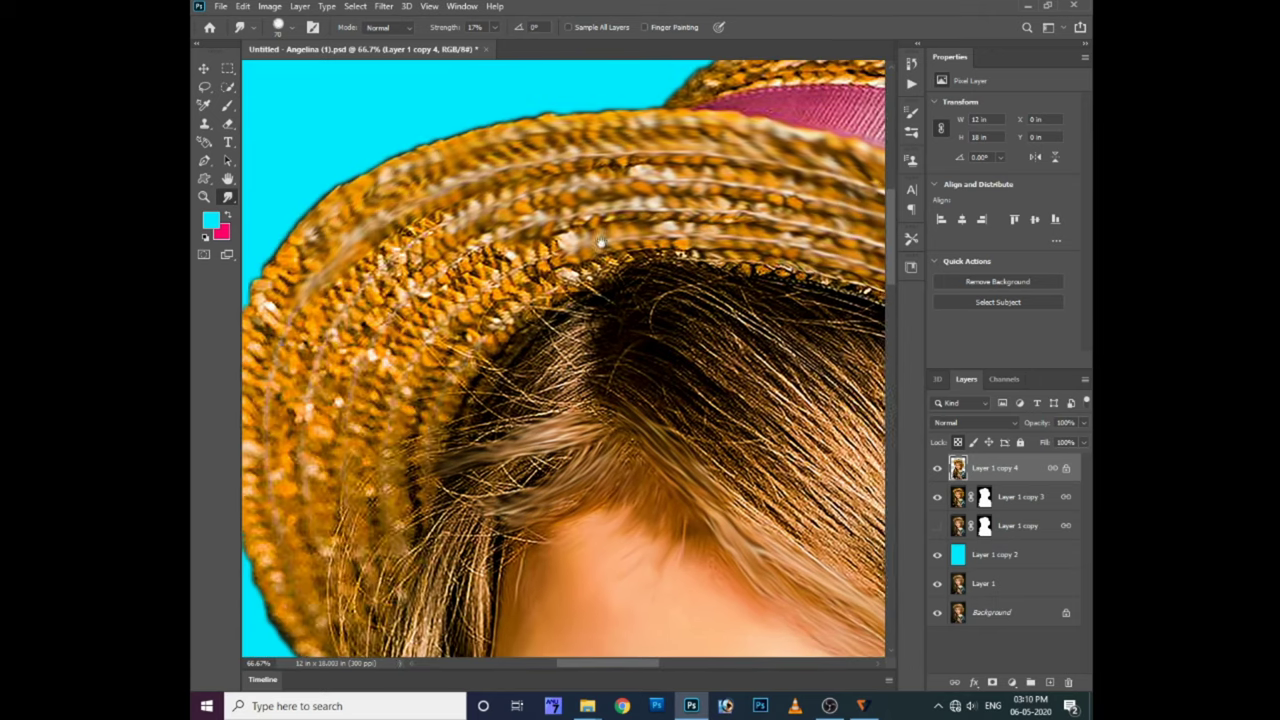
pyautogui.hscroll(1, 601, 240)
pyautogui.hscroll(1, 600, 240)
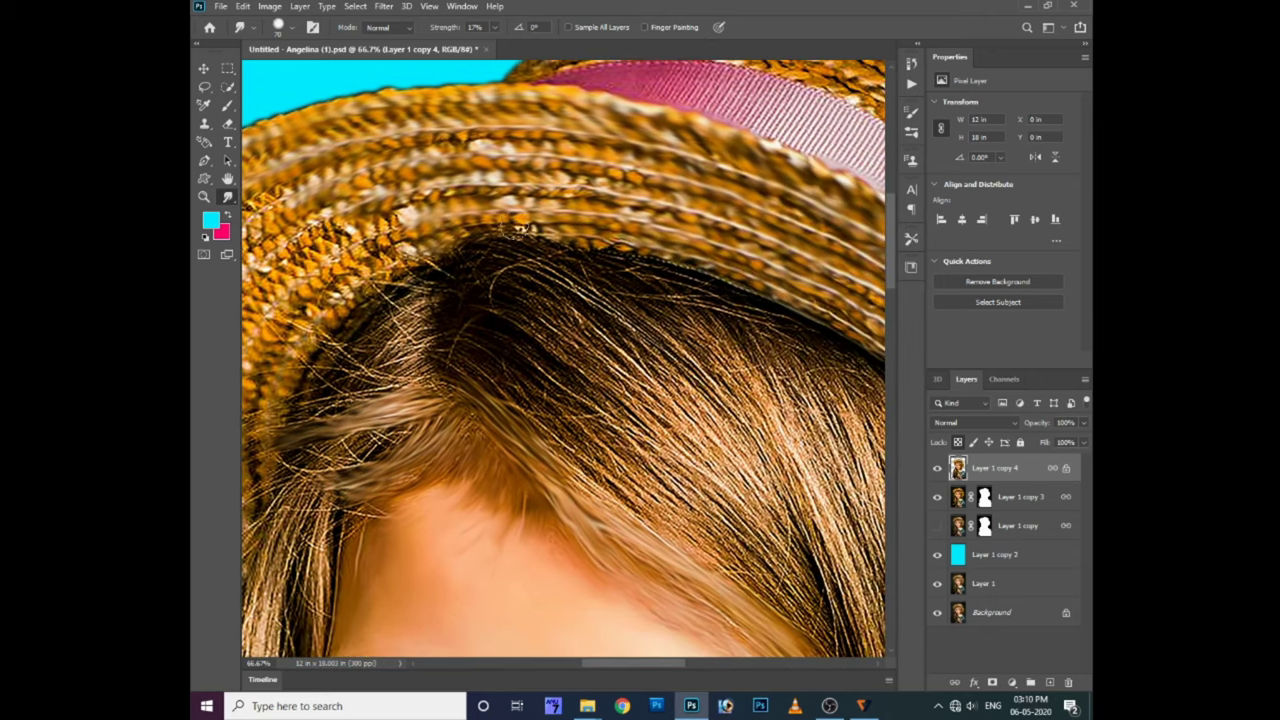
pyautogui.hscroll(-2, 520, 230)
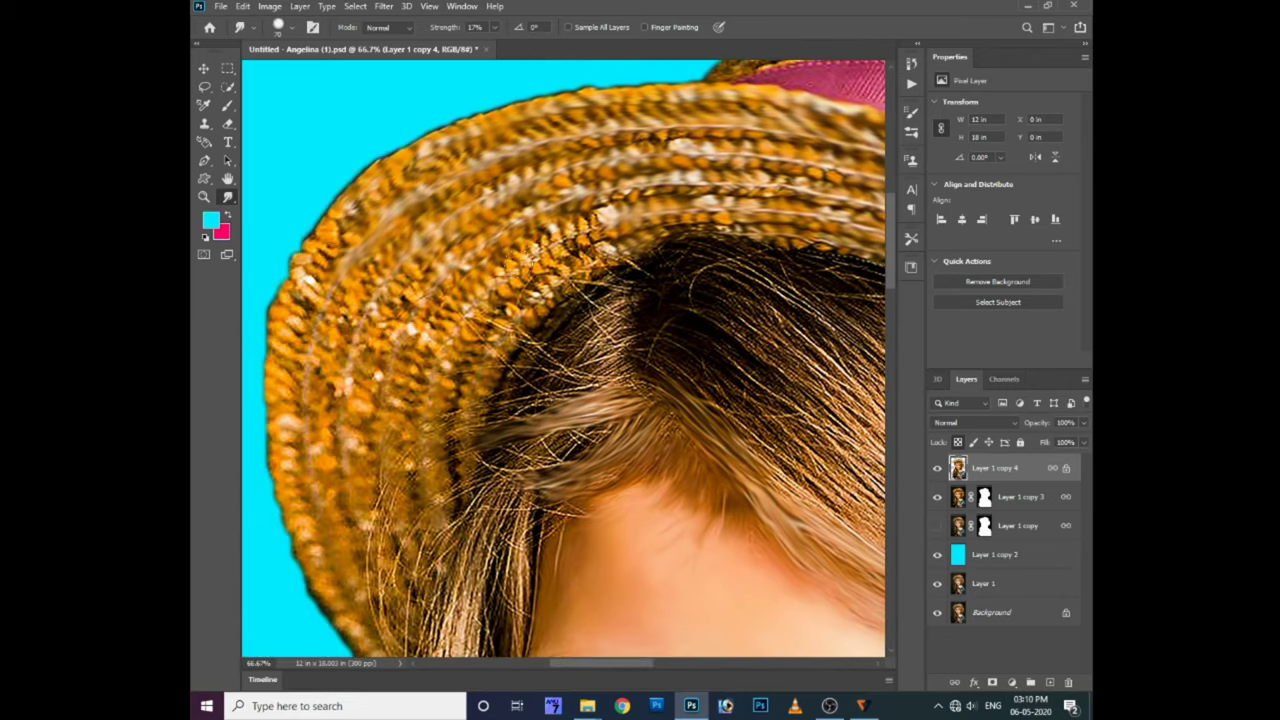
pyautogui.moveTo(566, 274); pyautogui.dragTo(586, 244)
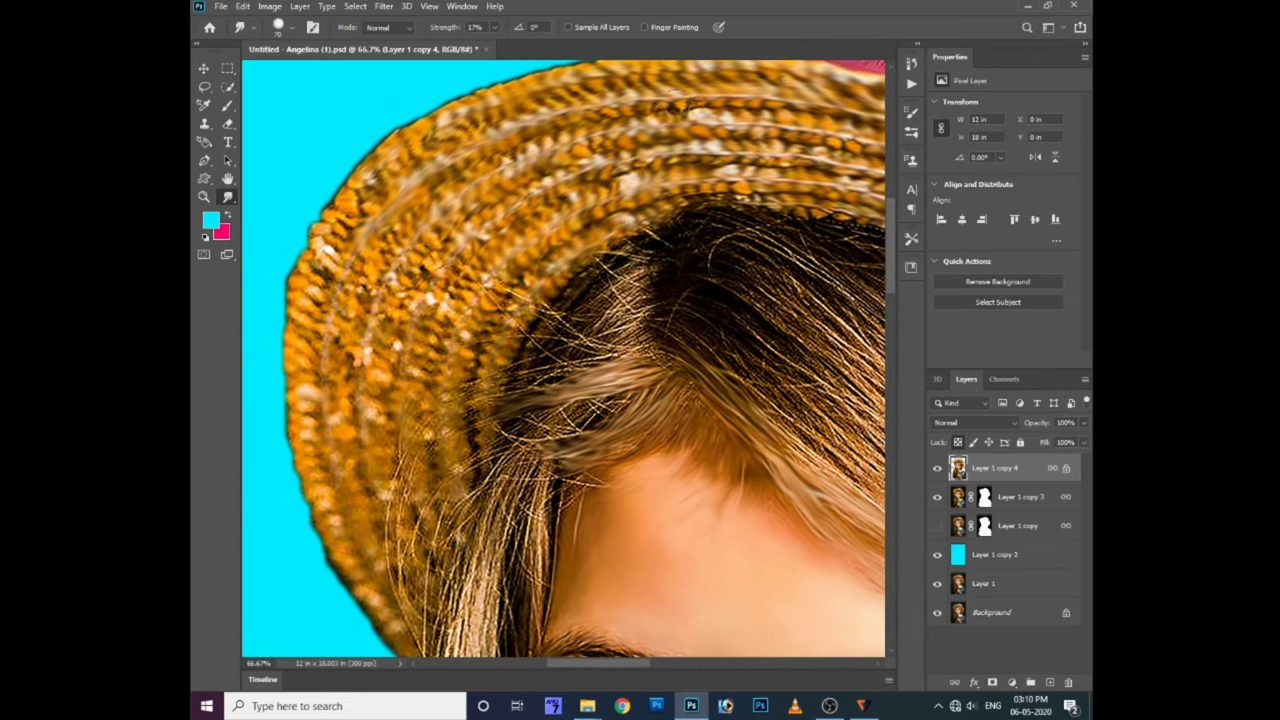
pyautogui.moveTo(260, 301); pyautogui.dragTo(355, 241)
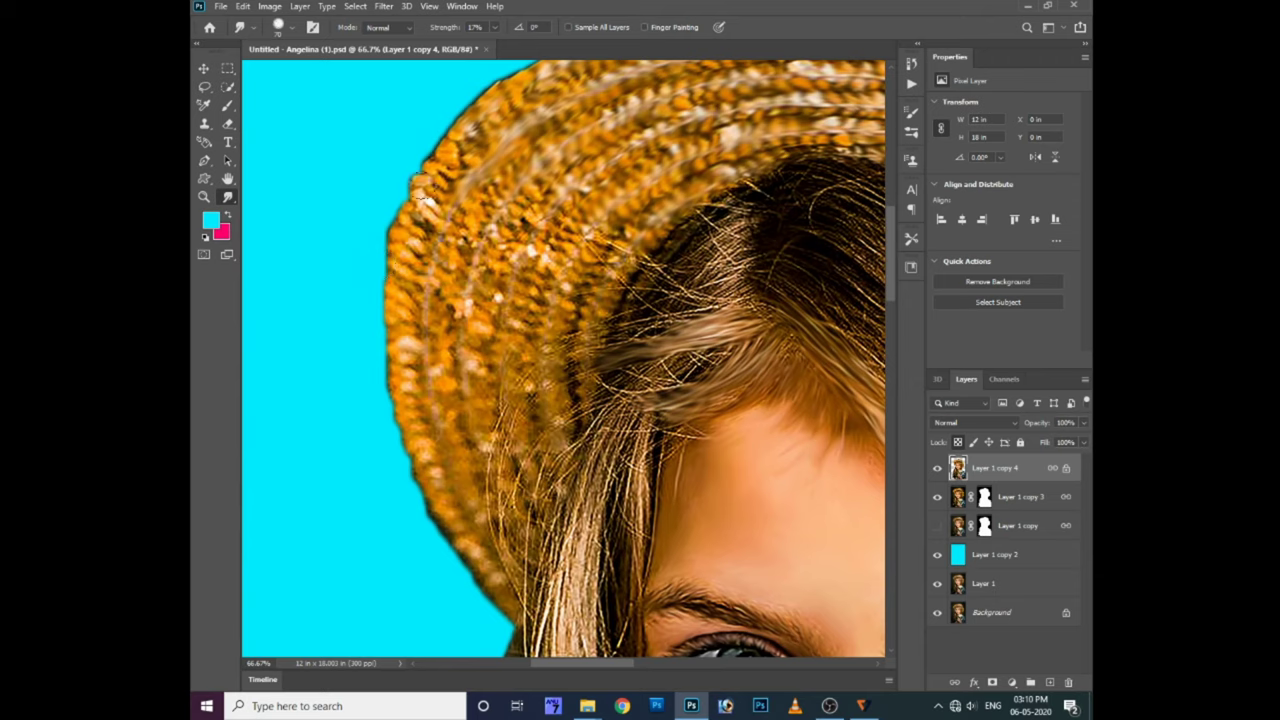
# Smudge the straw at the hat's left edge and blend the hair strands crossing it
pyautogui.moveTo(385, 255); pyautogui.dragTo(465, 292)
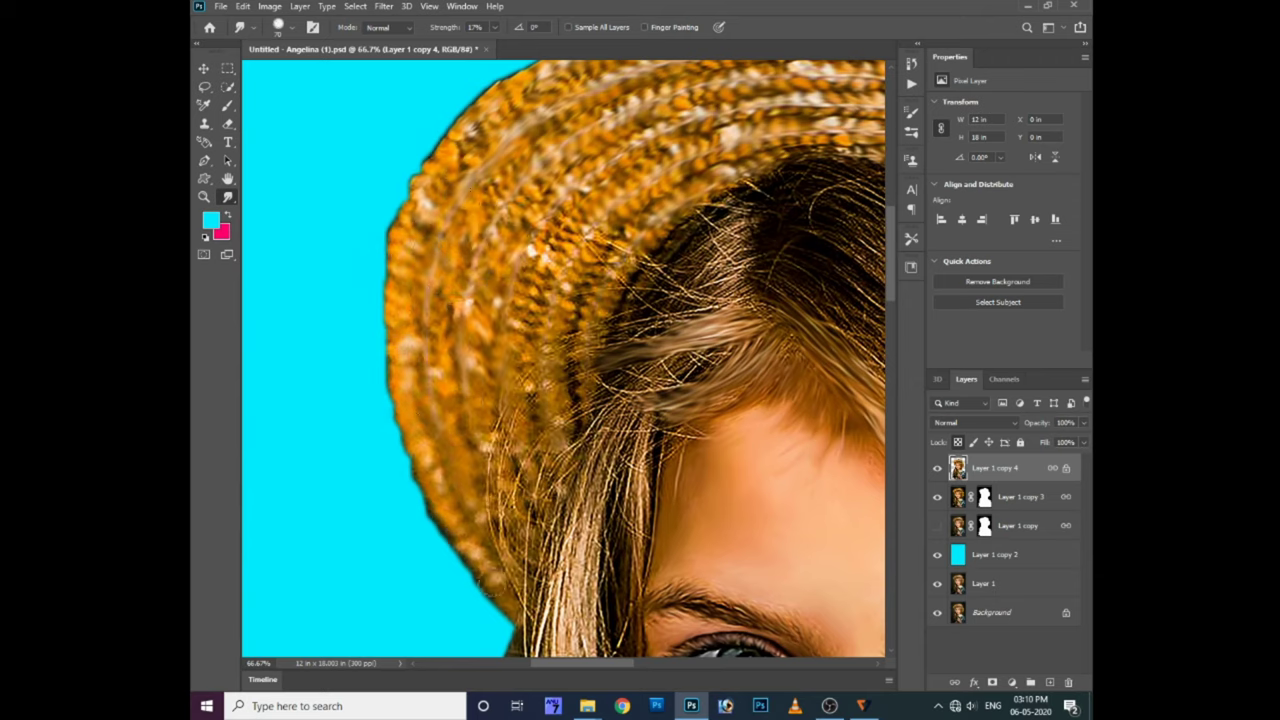
pyautogui.moveTo(495, 555)
pyautogui.mouseDown()
pyautogui.moveTo(518, 455)
pyautogui.moveTo(580, 430)
pyautogui.mouseUp()
pyautogui.moveTo(555, 480); pyautogui.dragTo(530, 612)
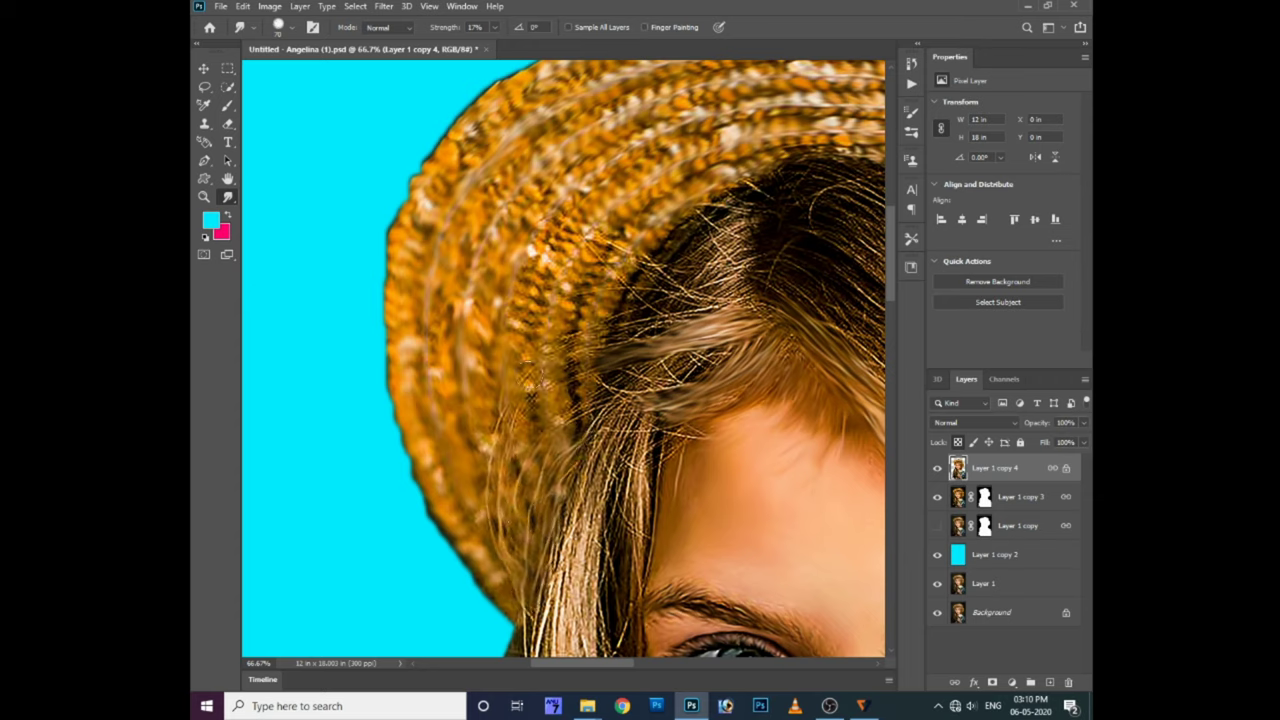
pyautogui.moveTo(578, 337)
pyautogui.mouseDown()
pyautogui.moveTo(600, 250)
pyautogui.moveTo(560, 300)
pyautogui.mouseUp()
pyautogui.moveTo(540, 215); pyautogui.dragTo(510, 340)
pyautogui.scroll(2, 524, 392)
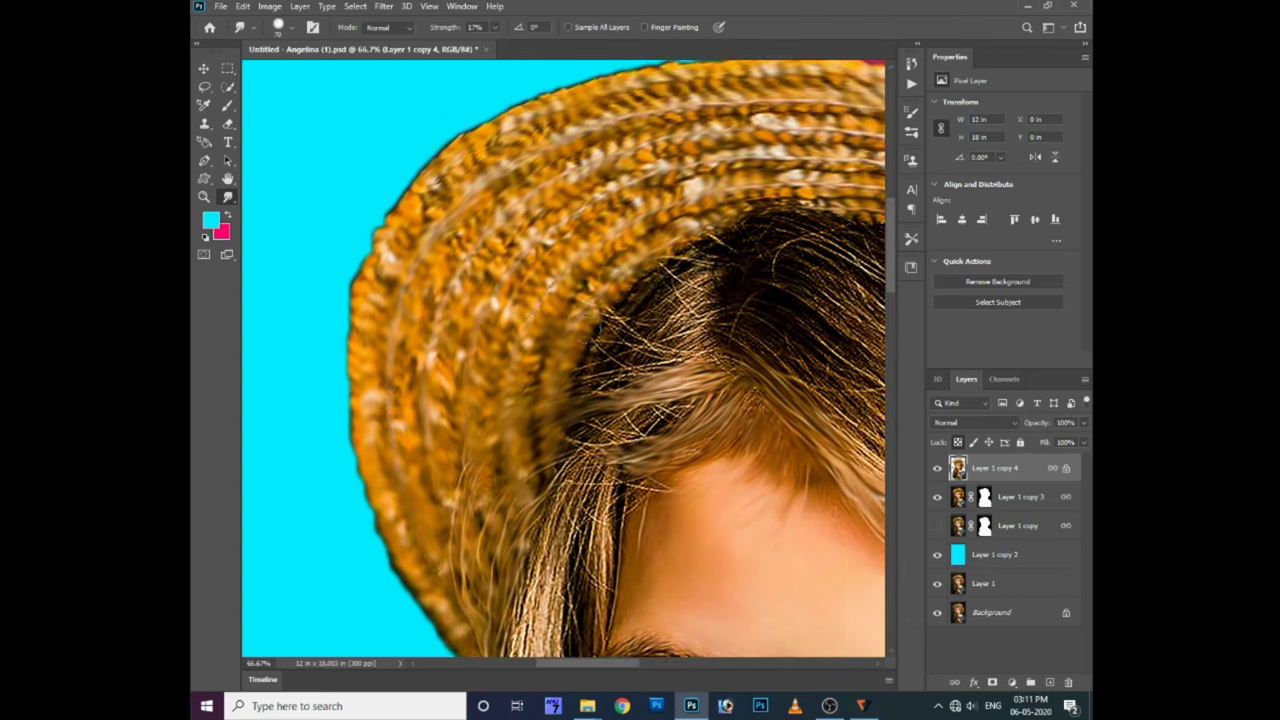
pyautogui.hscroll(5, 497, 300)
# Smooth the straw near the hat's right edge, top edge and just above the ribbon
pyautogui.hscroll(1, 600, 280)
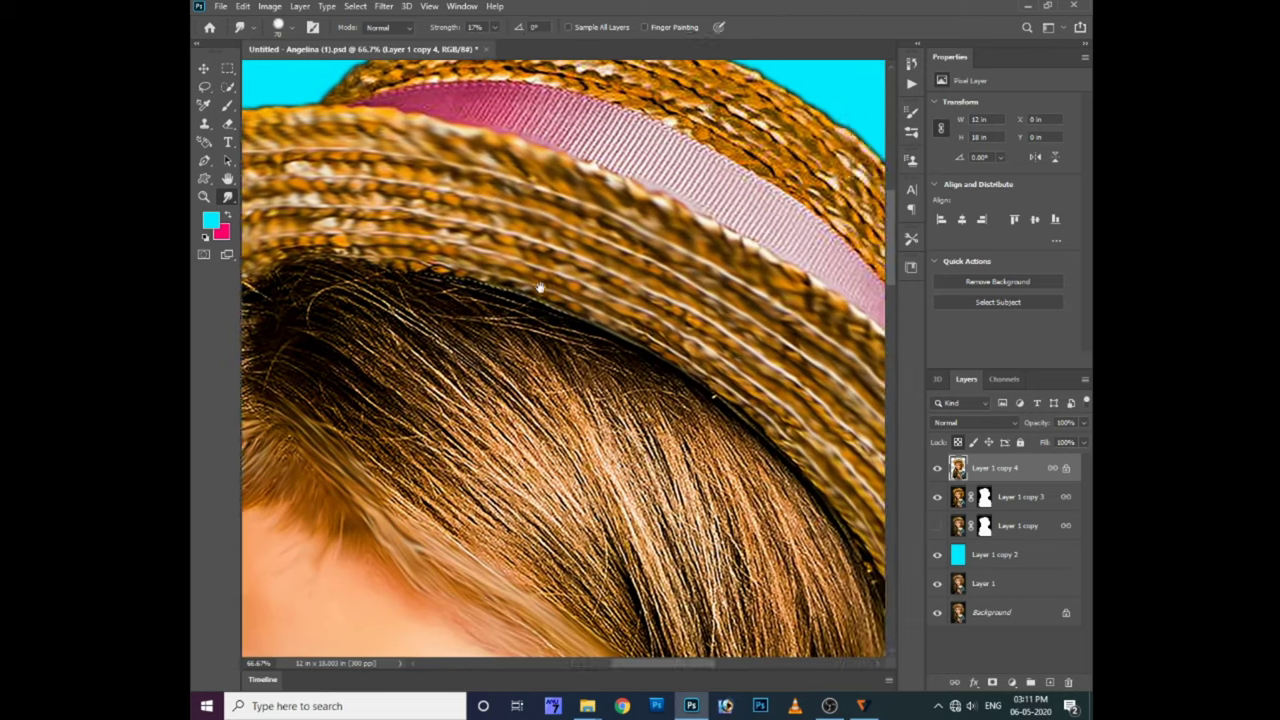
pyautogui.moveTo(655, 170); pyautogui.dragTo(633, 212)
pyautogui.scroll(2, 561, 362)
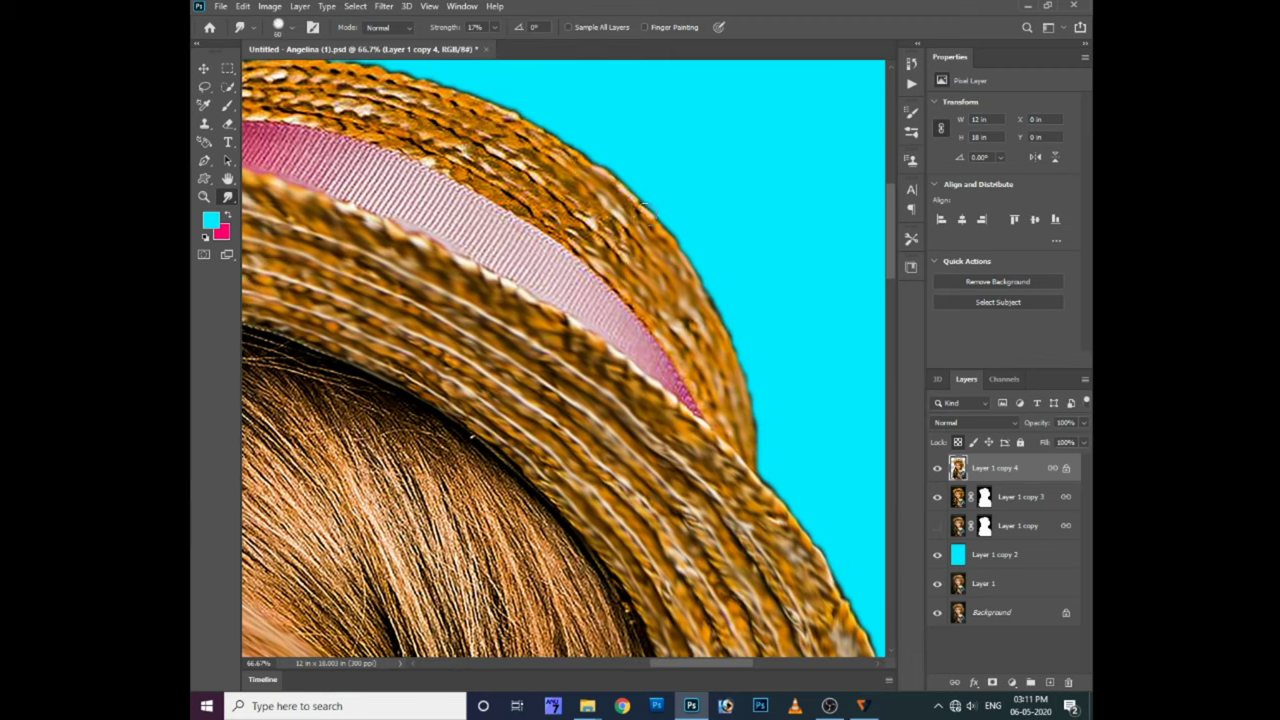
pyautogui.moveTo(480, 96)
pyautogui.mouseDown()
pyautogui.moveTo(580, 225)
pyautogui.moveTo(430, 120)
pyautogui.moveTo(520, 199)
pyautogui.mouseUp()
pyautogui.moveTo(472, 437); pyautogui.dragTo(605, 497)
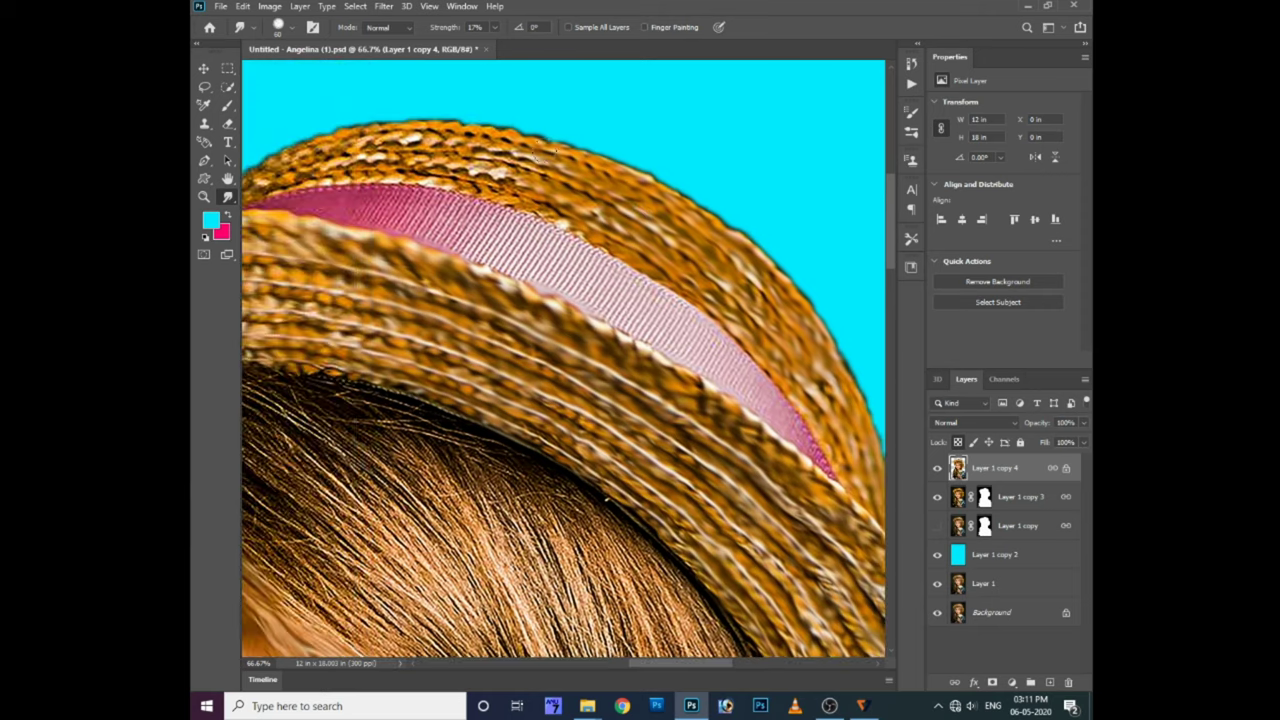
pyautogui.moveTo(587, 163)
pyautogui.mouseDown()
pyautogui.moveTo(465, 140)
pyautogui.moveTo(540, 215)
pyautogui.moveTo(652, 280)
pyautogui.mouseUp()
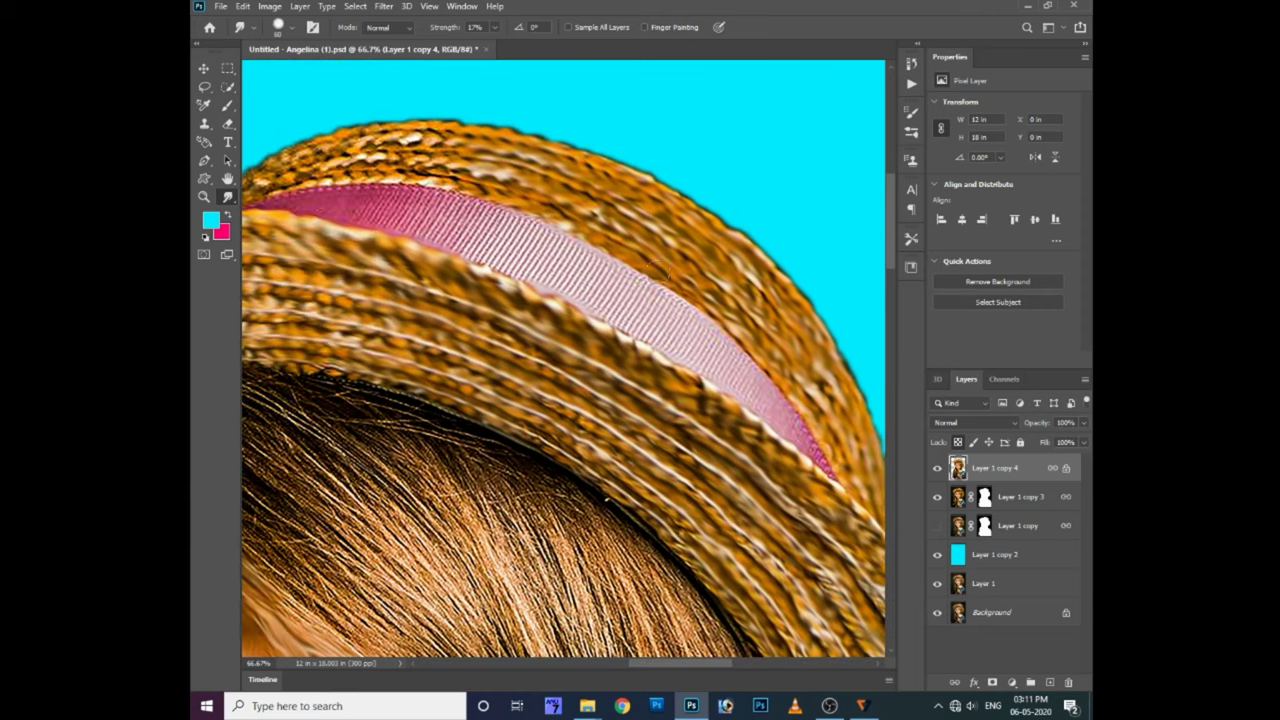
pyautogui.moveTo(440, 125)
pyautogui.mouseDown()
pyautogui.moveTo(330, 160)
pyautogui.moveTo(430, 145)
pyautogui.mouseUp()
pyautogui.moveTo(575, 163); pyautogui.dragTo(460, 182)
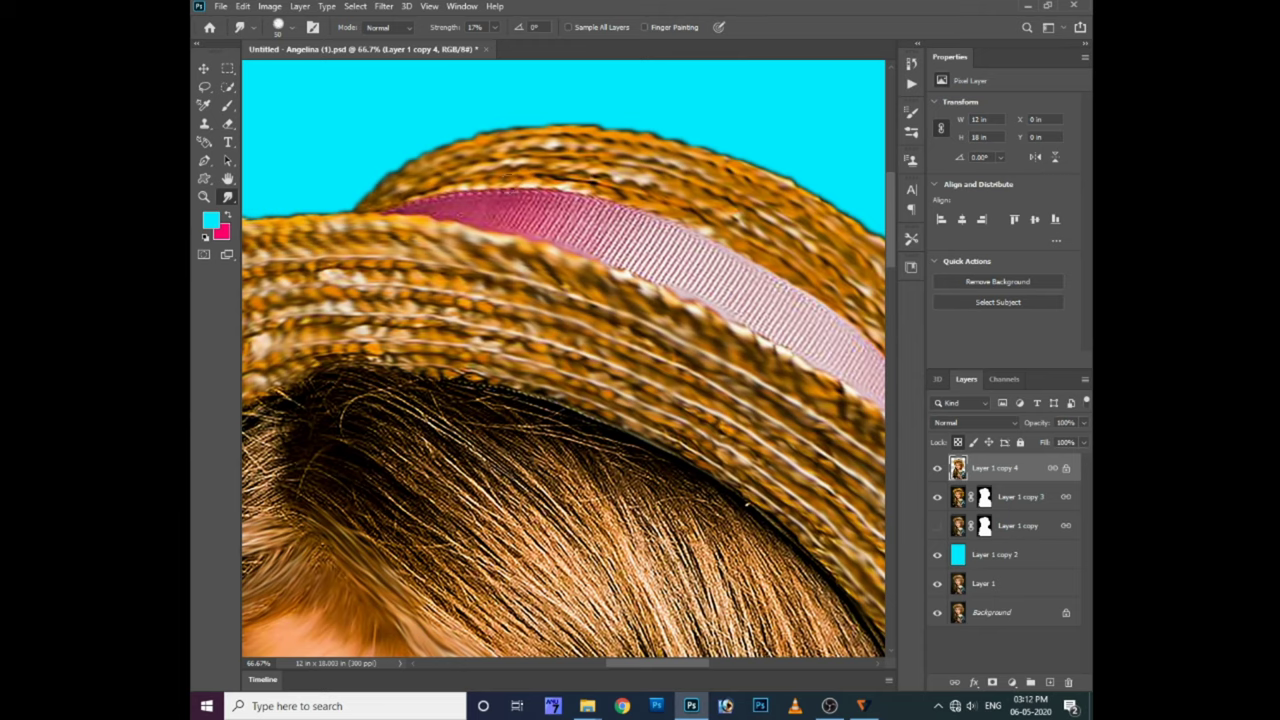
pyautogui.scroll(2, 568, 170)
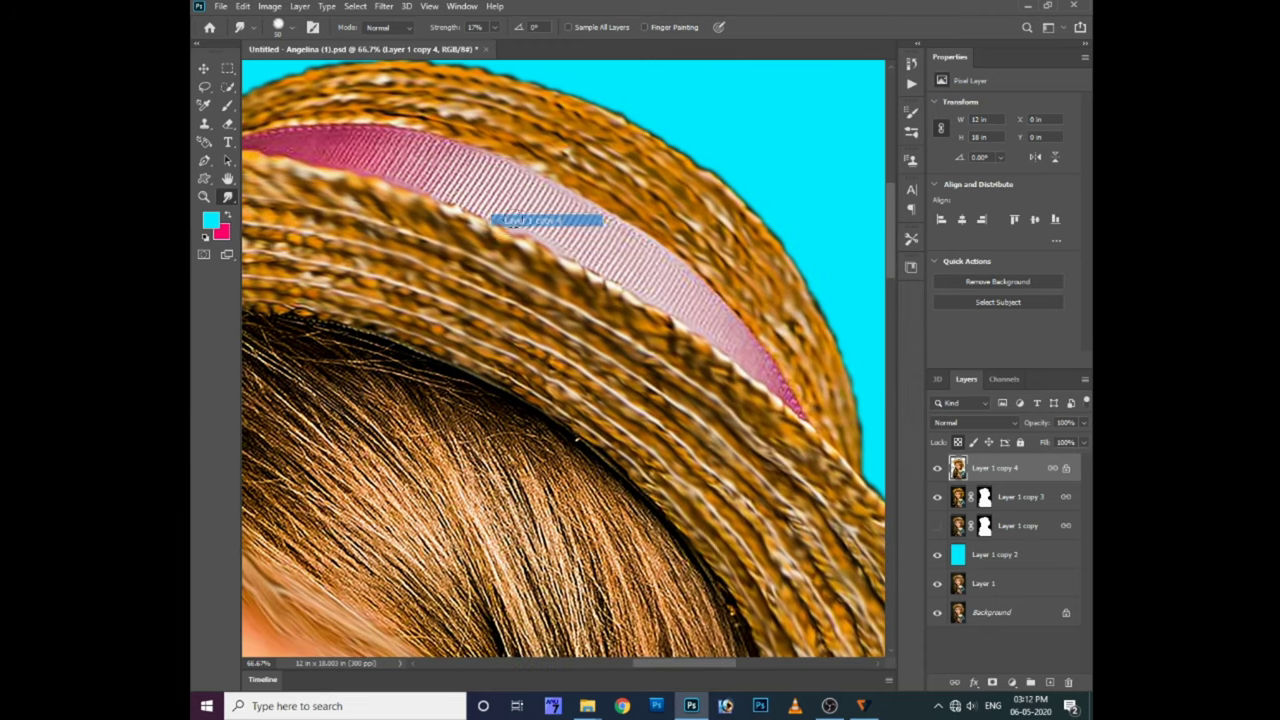
pyautogui.scroll(2, 540, 215)
# Smear the pink ribbon's fine stripes, including its right end, into soft texture
pyautogui.moveTo(540, 215); pyautogui.dragTo(540, 173)
pyautogui.moveTo(463, 187); pyautogui.dragTo(627, 277)
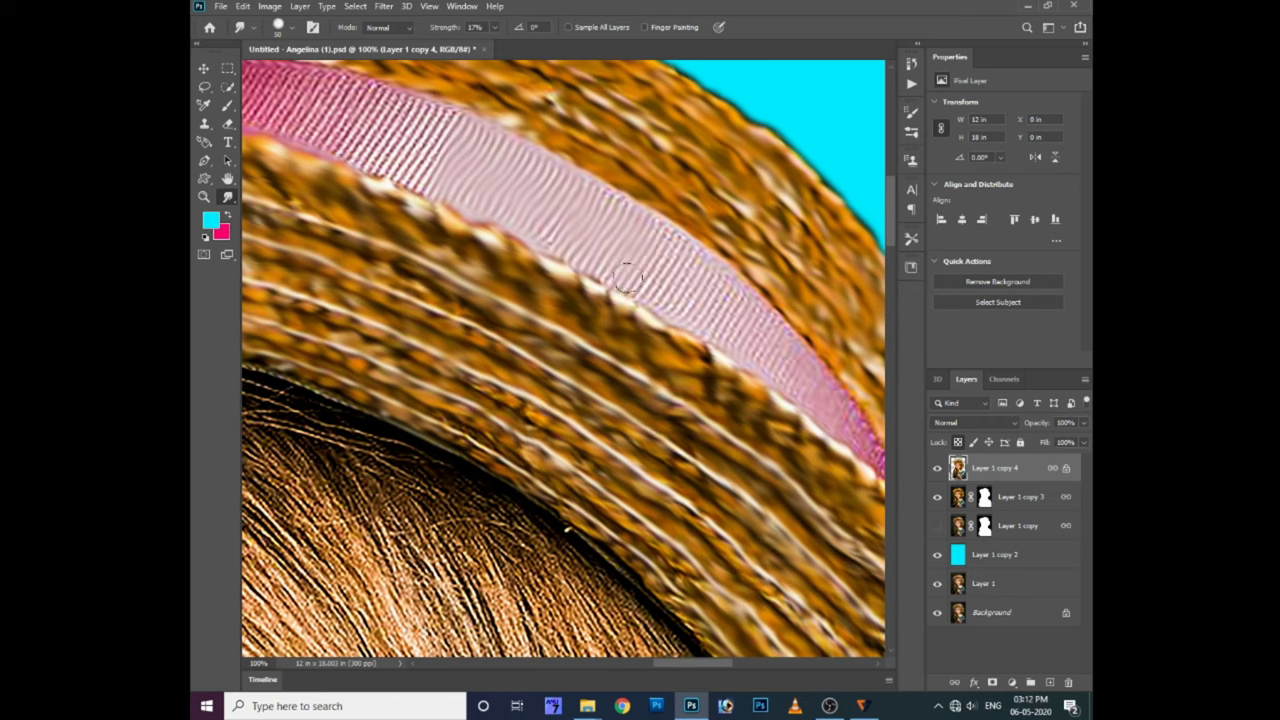
pyautogui.moveTo(684, 247); pyautogui.dragTo(686, 314)
pyautogui.hscroll(2, 748, 303)
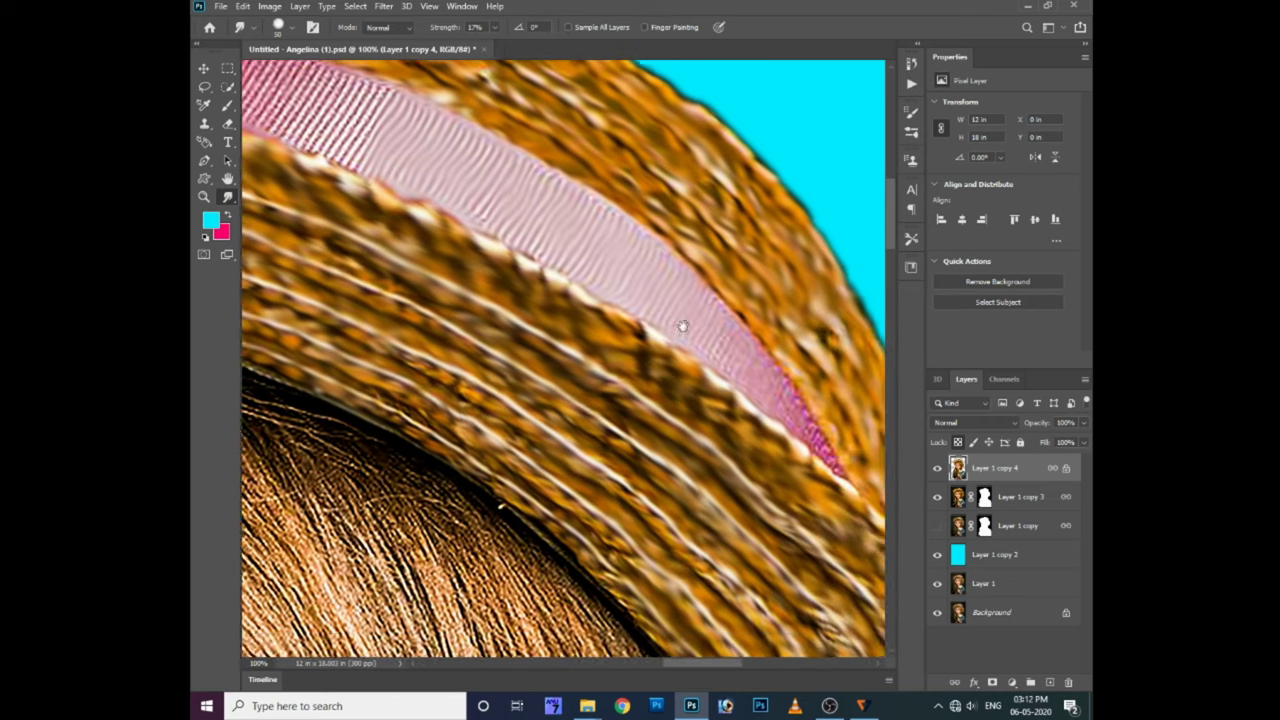
pyautogui.hscroll(1, 706, 338)
pyautogui.scroll(2, 740, 352)
pyautogui.hscroll(-1, 555, 210)
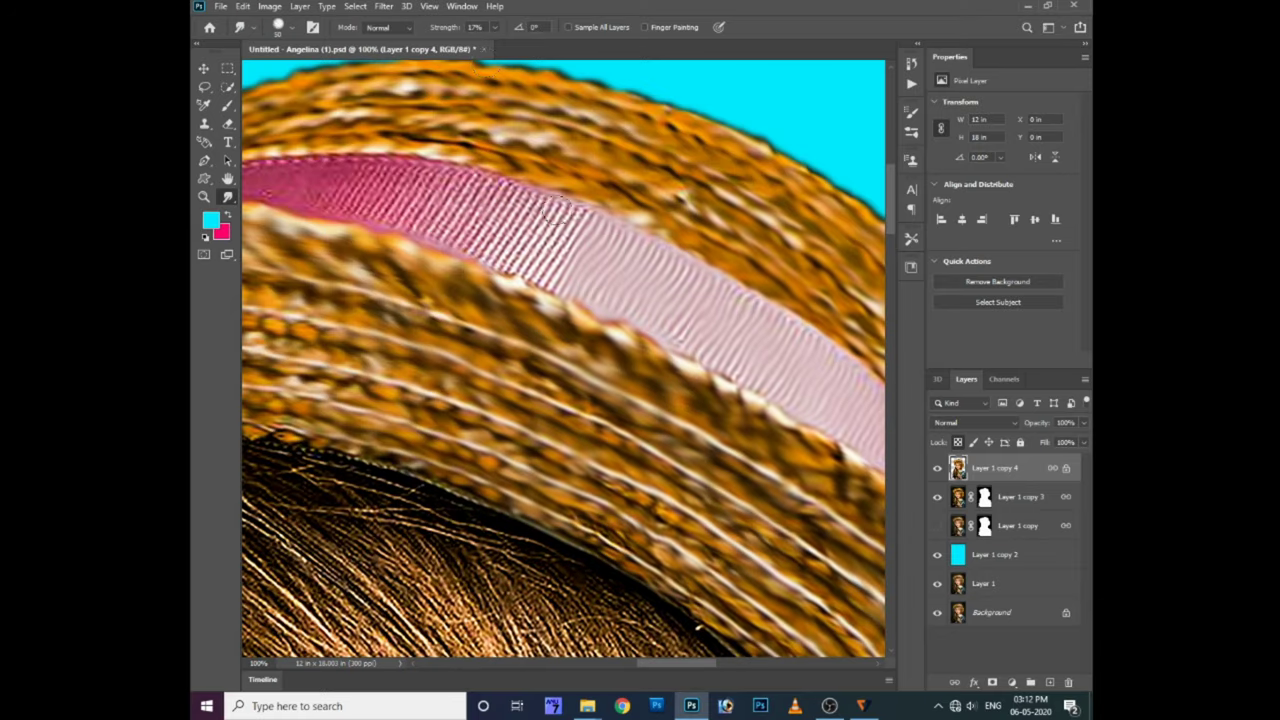
pyautogui.moveTo(585, 215); pyautogui.dragTo(507, 232)
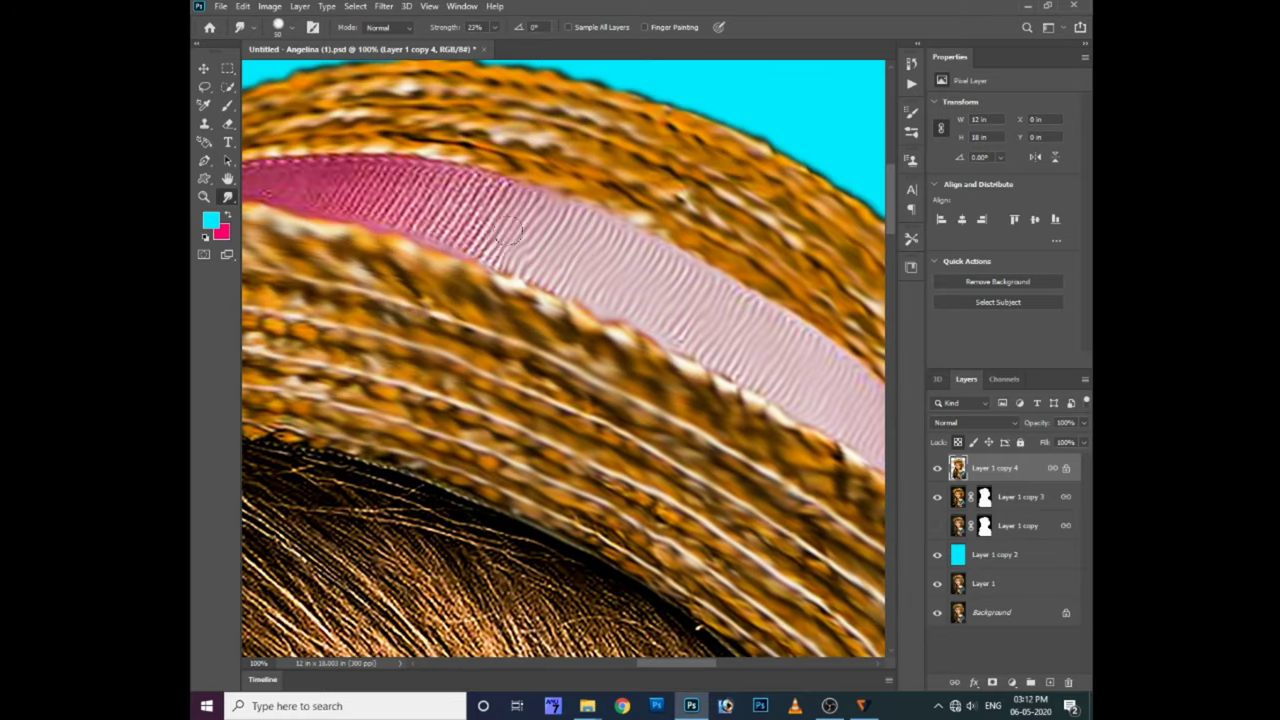
pyautogui.scroll(1, 462, 195)
pyautogui.hscroll(-1, 475, 199)
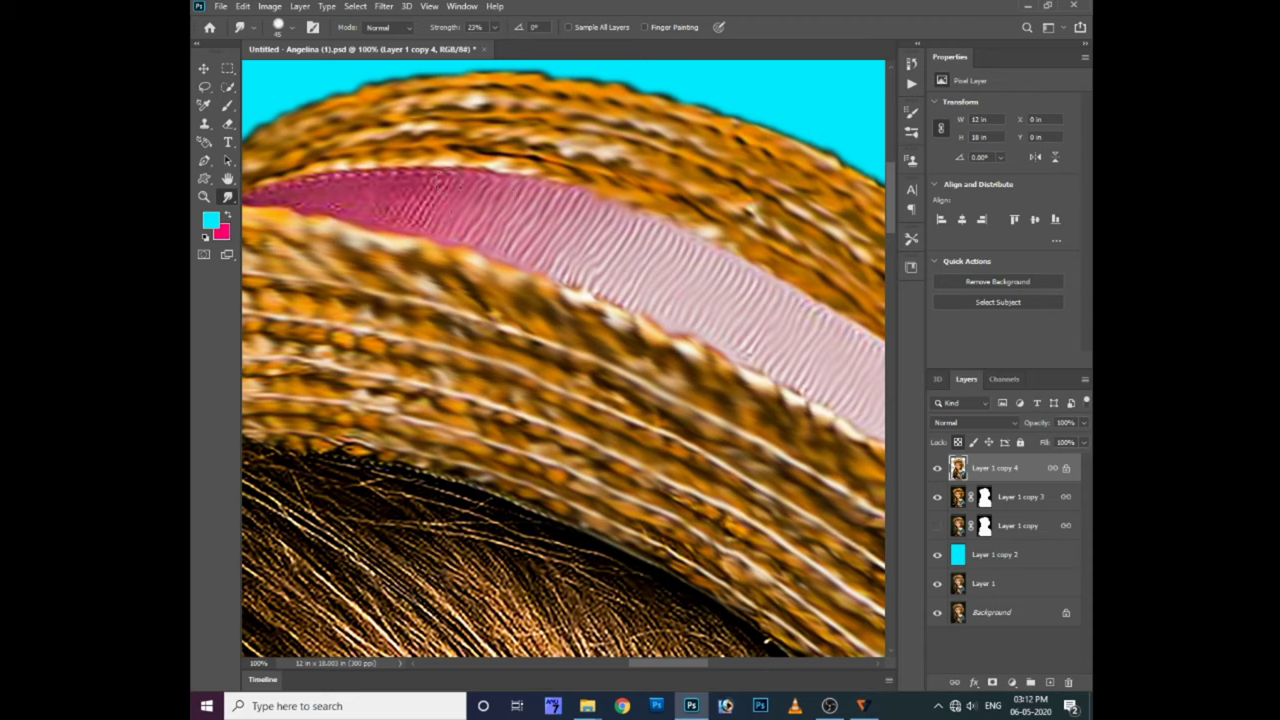
pyautogui.hscroll(-2, 470, 175)
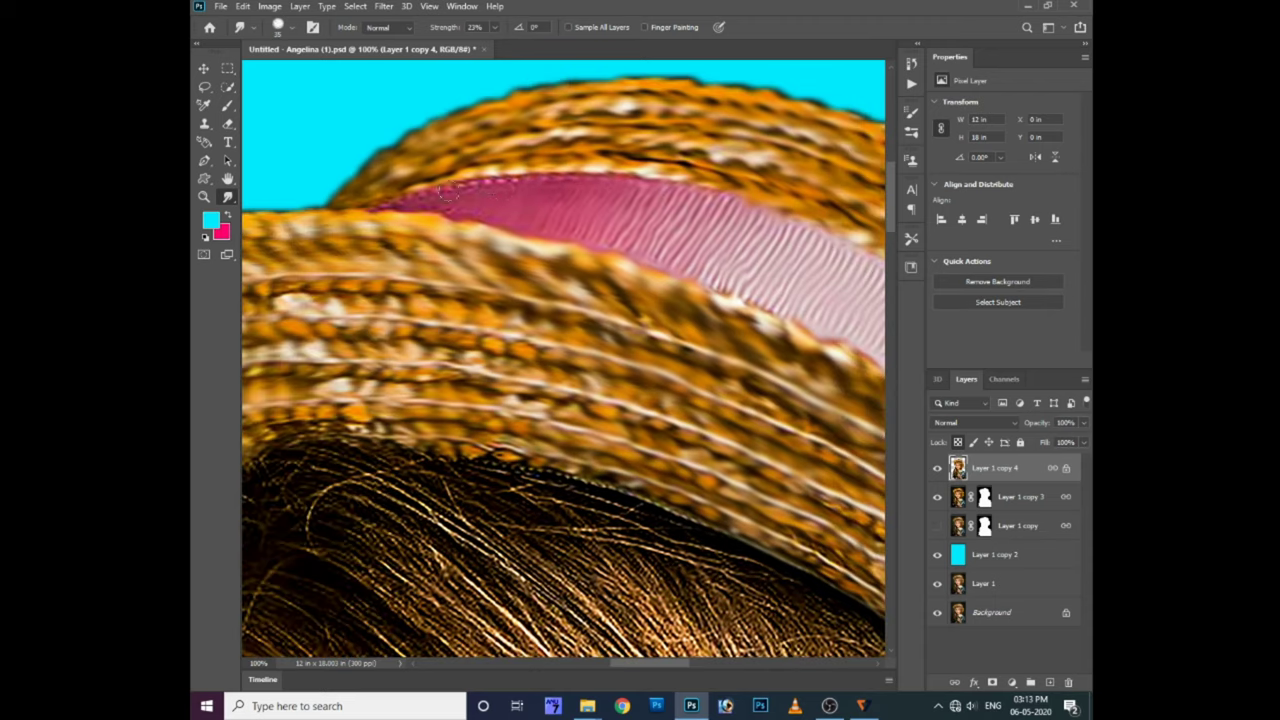
pyautogui.scroll(-1, 440, 198)
# Check the brush settings, then smudge the hair strands near the hairline into streaks
pyautogui.scroll(-3, 440, 300)
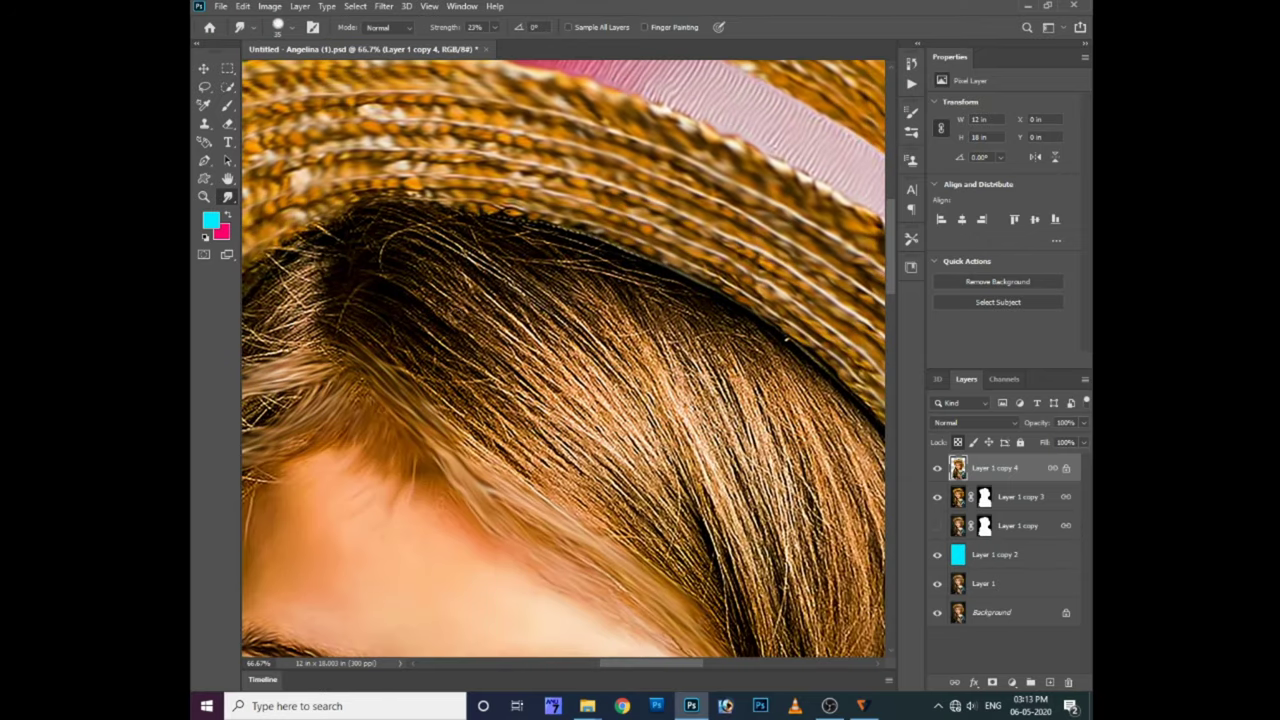
pyautogui.rightClick(685, 355)
pyautogui.press('Escape')
pyautogui.moveTo(343, 310)
pyautogui.mouseDown()
pyautogui.moveTo(430, 420)
pyautogui.moveTo(466, 409)
pyautogui.mouseUp()
pyautogui.moveTo(375, 290); pyautogui.dragTo(520, 420)
pyautogui.moveTo(369, 250)
pyautogui.mouseDown()
pyautogui.moveTo(530, 390)
pyautogui.moveTo(530, 370)
pyautogui.mouseUp()
pyautogui.moveTo(420, 230); pyautogui.dragTo(580, 350)
pyautogui.scroll(-2, 500, 300)
pyautogui.moveTo(378, 265); pyautogui.dragTo(660, 530)
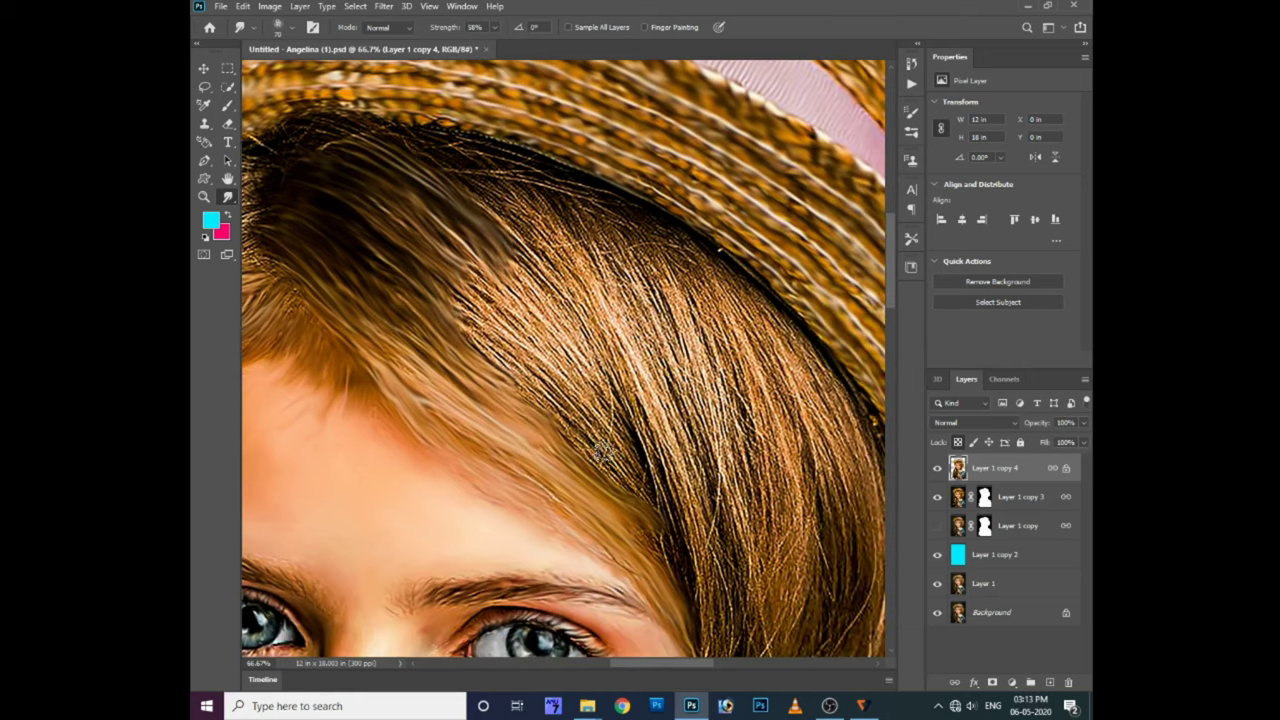
# Smooth the hair strands along their direction and lengthen them into painted streaks
pyautogui.moveTo(443, 259); pyautogui.dragTo(540, 366)
pyautogui.moveTo(455, 290); pyautogui.dragTo(585, 438)
pyautogui.moveTo(460, 312); pyautogui.dragTo(575, 440)
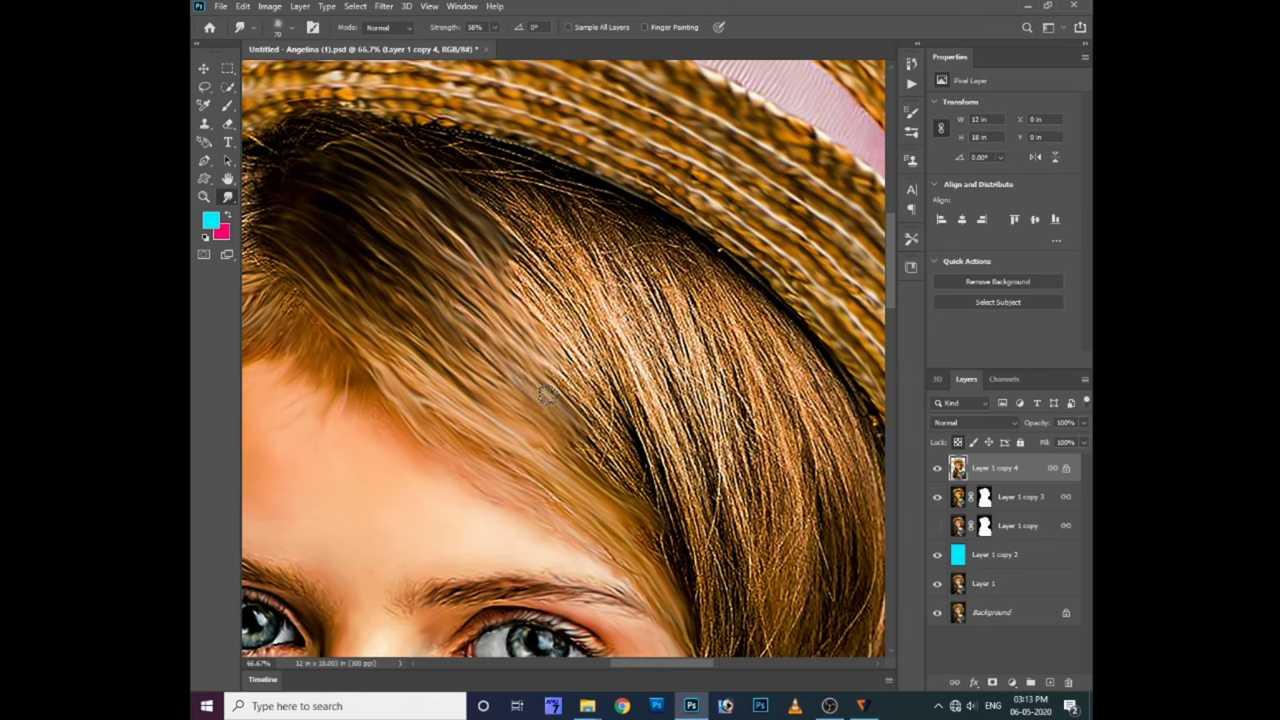
pyautogui.moveTo(502, 236); pyautogui.dragTo(645, 475)
pyautogui.moveTo(525, 277); pyautogui.dragTo(650, 500)
pyautogui.moveTo(560, 370); pyautogui.dragTo(645, 498)
pyautogui.moveTo(570, 300)
pyautogui.mouseDown()
pyautogui.moveTo(684, 576)
pyautogui.moveTo(610, 442)
pyautogui.mouseUp()
# Smudge the hair falling beside the face into long strands down its side
pyautogui.moveTo(550, 200); pyautogui.dragTo(640, 470)
pyautogui.moveTo(605, 365); pyautogui.dragTo(640, 580)
pyautogui.moveTo(480, 95); pyautogui.dragTo(640, 420)
pyautogui.moveTo(586, 143); pyautogui.dragTo(674, 423)
pyautogui.moveTo(640, 250); pyautogui.dragTo(680, 440)
pyautogui.moveTo(687, 484)
pyautogui.mouseDown()
pyautogui.moveTo(677, 349)
pyautogui.moveTo(628, 456)
pyautogui.mouseUp()
# Smear the hair tips down toward the flower and smooth the middle strands
pyautogui.scroll(-3, 625, 445)
pyautogui.moveTo(613, 352)
pyautogui.mouseDown()
pyautogui.moveTo(606, 457)
pyautogui.moveTo(631, 551)
pyautogui.moveTo(598, 400)
pyautogui.moveTo(566, 480)
pyautogui.moveTo(677, 586)
pyautogui.mouseUp()
pyautogui.scroll(-2, 640, 520)
pyautogui.moveTo(675, 280)
pyautogui.mouseDown()
pyautogui.moveTo(654, 471)
pyautogui.moveTo(706, 587)
pyautogui.mouseUp()
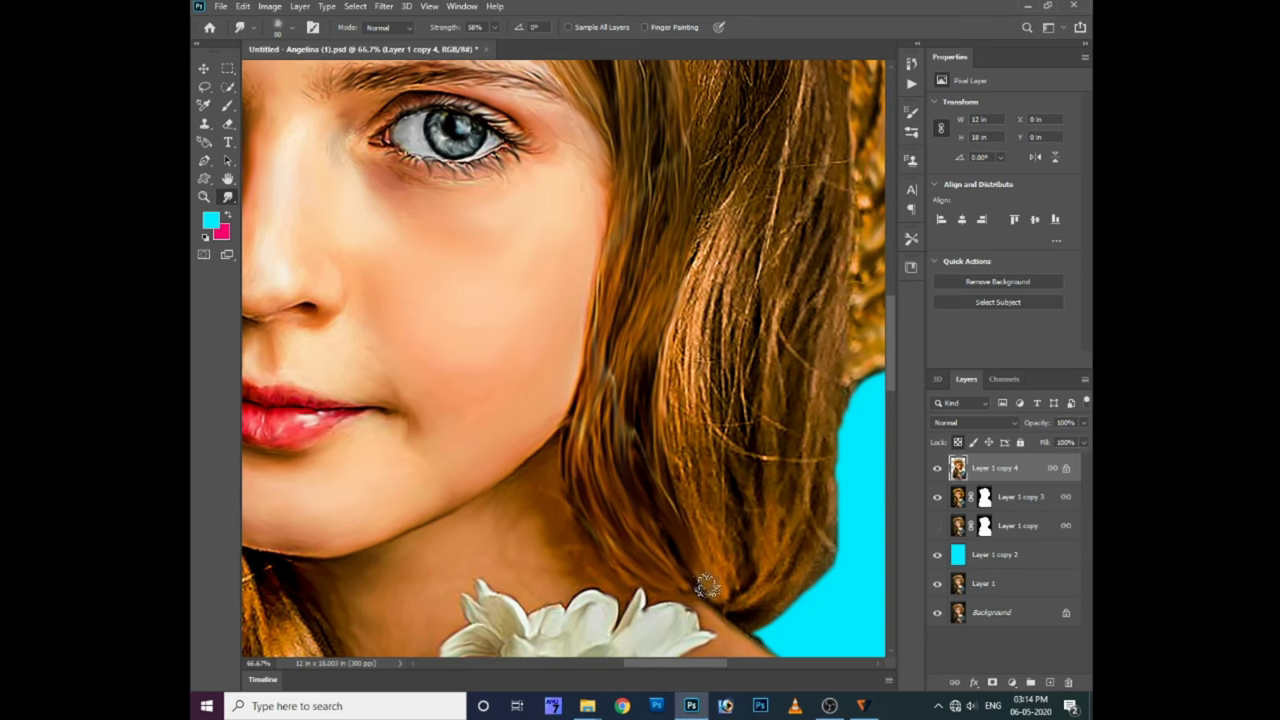
pyautogui.moveTo(742, 123); pyautogui.dragTo(662, 373)
pyautogui.scroll(-3, 735, 300)
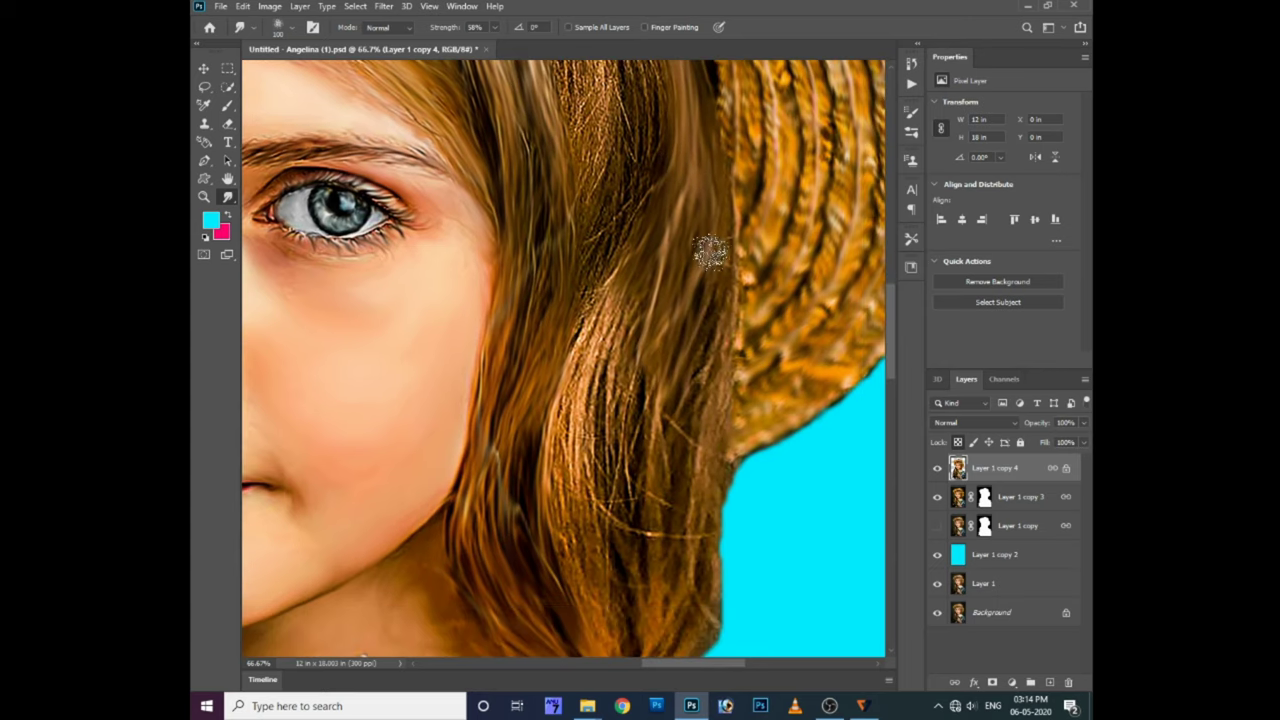
pyautogui.scroll(-1, 709, 260)
pyautogui.scroll(-1, 707, 482)
pyautogui.scroll(-1, 707, 482)
pyautogui.moveTo(660, 500)
pyautogui.mouseDown()
pyautogui.moveTo(649, 234)
pyautogui.moveTo(571, 357)
pyautogui.moveTo(623, 223)
pyautogui.moveTo(620, 462)
pyautogui.mouseUp()
pyautogui.scroll(-3, 620, 462)
pyautogui.moveTo(571, 349)
pyautogui.mouseDown()
pyautogui.moveTo(583, 331)
pyautogui.moveTo(622, 327)
pyautogui.mouseUp()
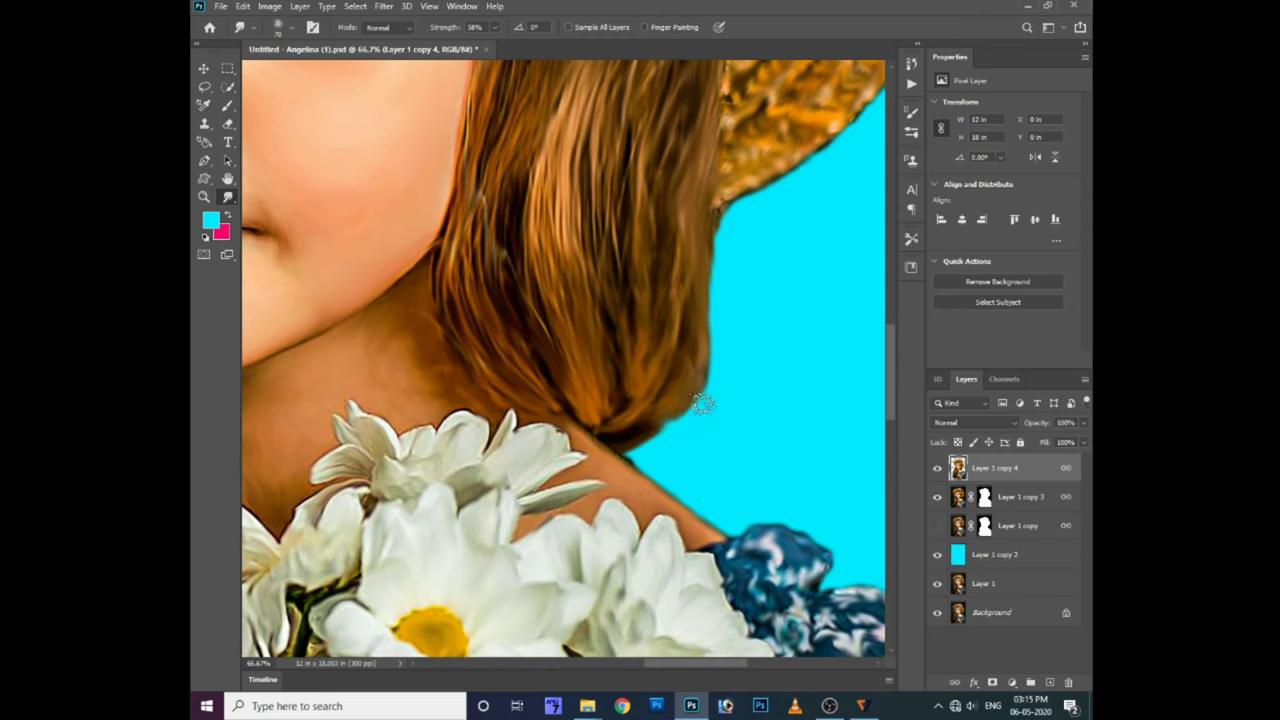
# Smudge the hair strands directly under the hat brim
pyautogui.scroll(8, 581, 184)
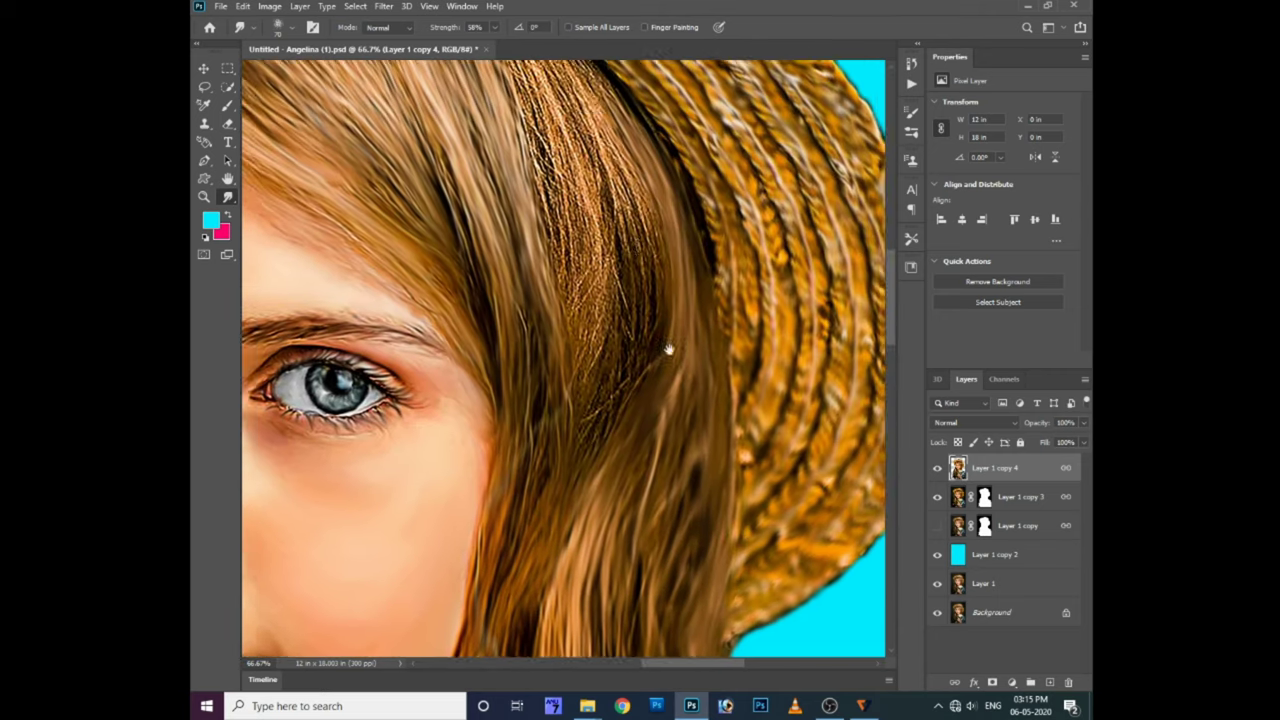
pyautogui.scroll(2, 650, 350)
pyautogui.scroll(3, 664, 437)
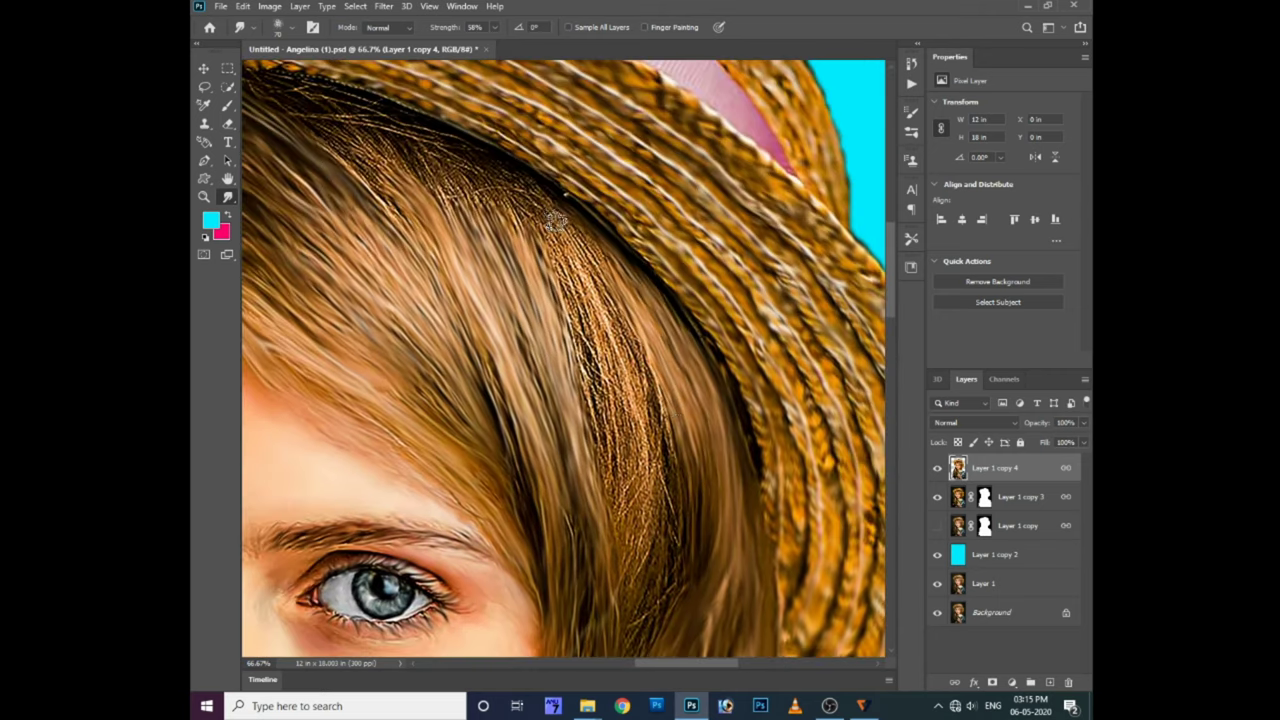
pyautogui.moveTo(614, 295); pyautogui.dragTo(590, 480)
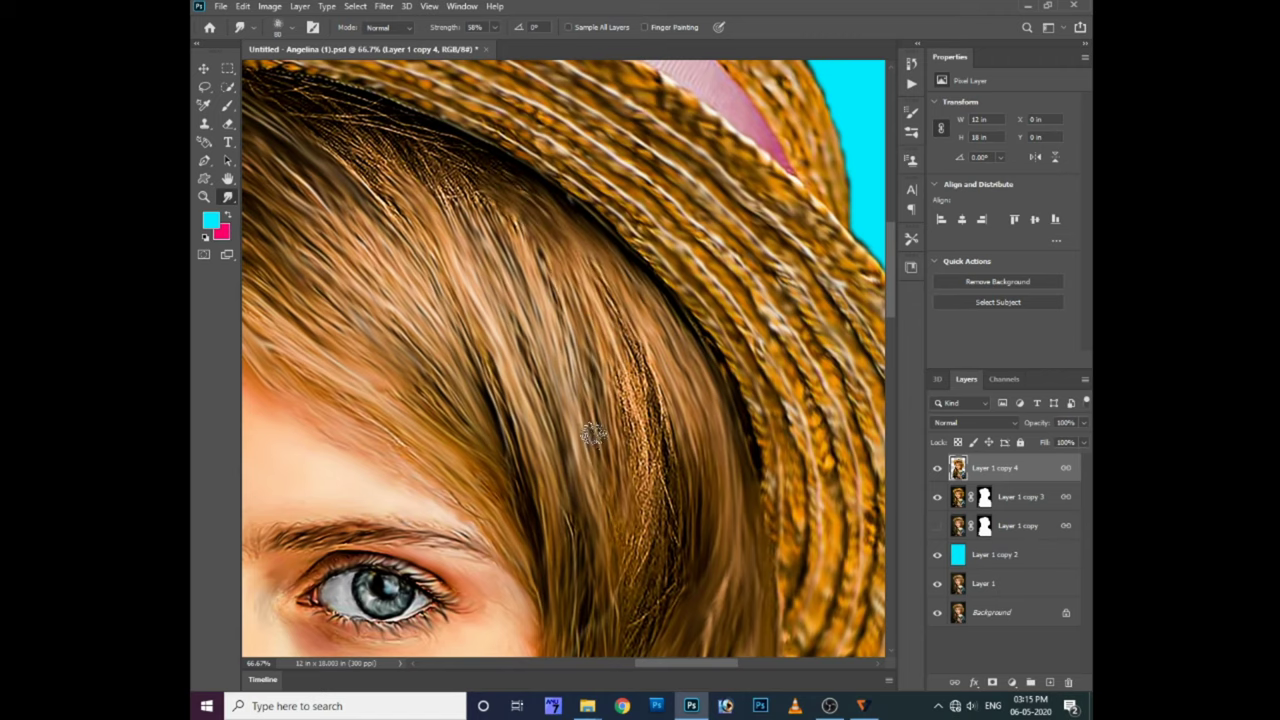
pyautogui.scroll(-2, 610, 330)
pyautogui.scroll(-1, 614, 371)
pyautogui.scroll(-2, 621, 248)
pyautogui.moveTo(571, 143)
pyautogui.mouseDown()
pyautogui.moveTo(589, 451)
pyautogui.moveTo(663, 363)
pyautogui.moveTo(622, 461)
pyautogui.mouseUp()
pyautogui.moveTo(560, 329)
pyautogui.mouseDown()
pyautogui.moveTo(529, 367)
pyautogui.moveTo(614, 400)
pyautogui.moveTo(553, 343)
pyautogui.moveTo(534, 343)
pyautogui.moveTo(614, 340)
pyautogui.moveTo(540, 313)
pyautogui.moveTo(777, 406)
pyautogui.mouseUp()
# Smudge away the remaining bright strands under the brim toward the forehead hairline
pyautogui.scroll(2, 534, 343)
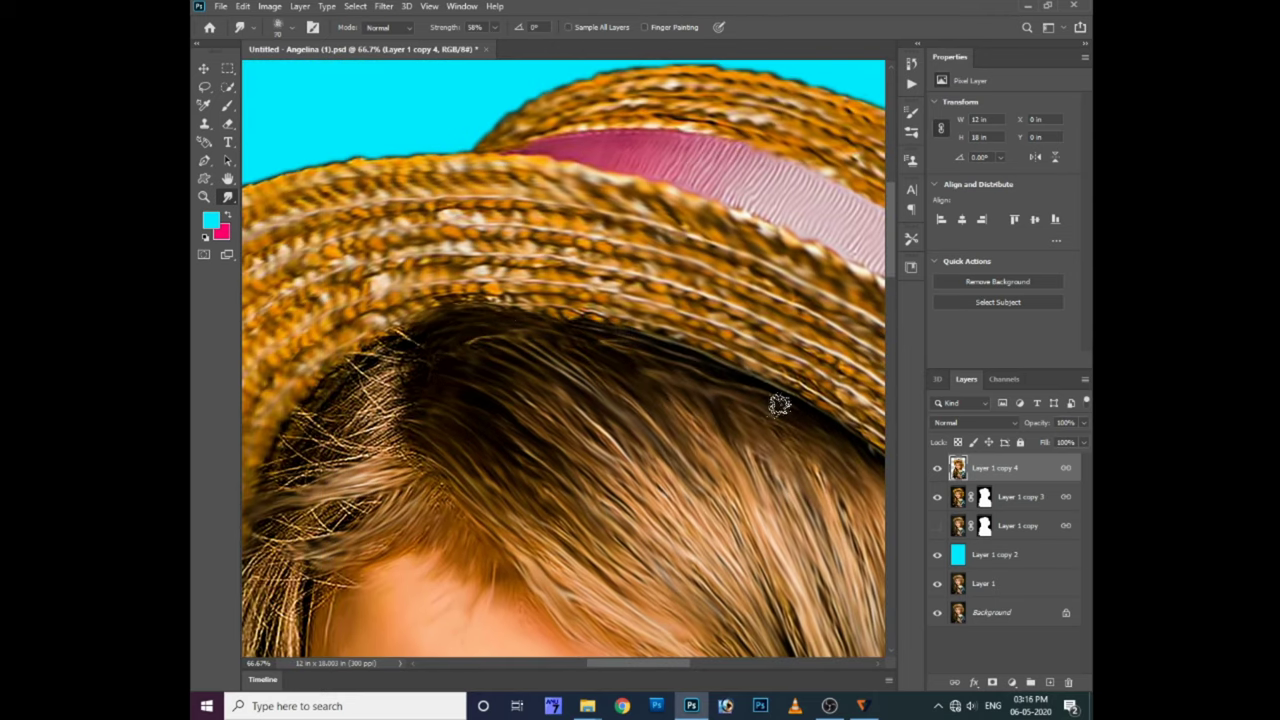
pyautogui.scroll(-2, 612, 400)
pyautogui.hscroll(-2, 612, 400)
pyautogui.moveTo(565, 348); pyautogui.dragTo(450, 395)
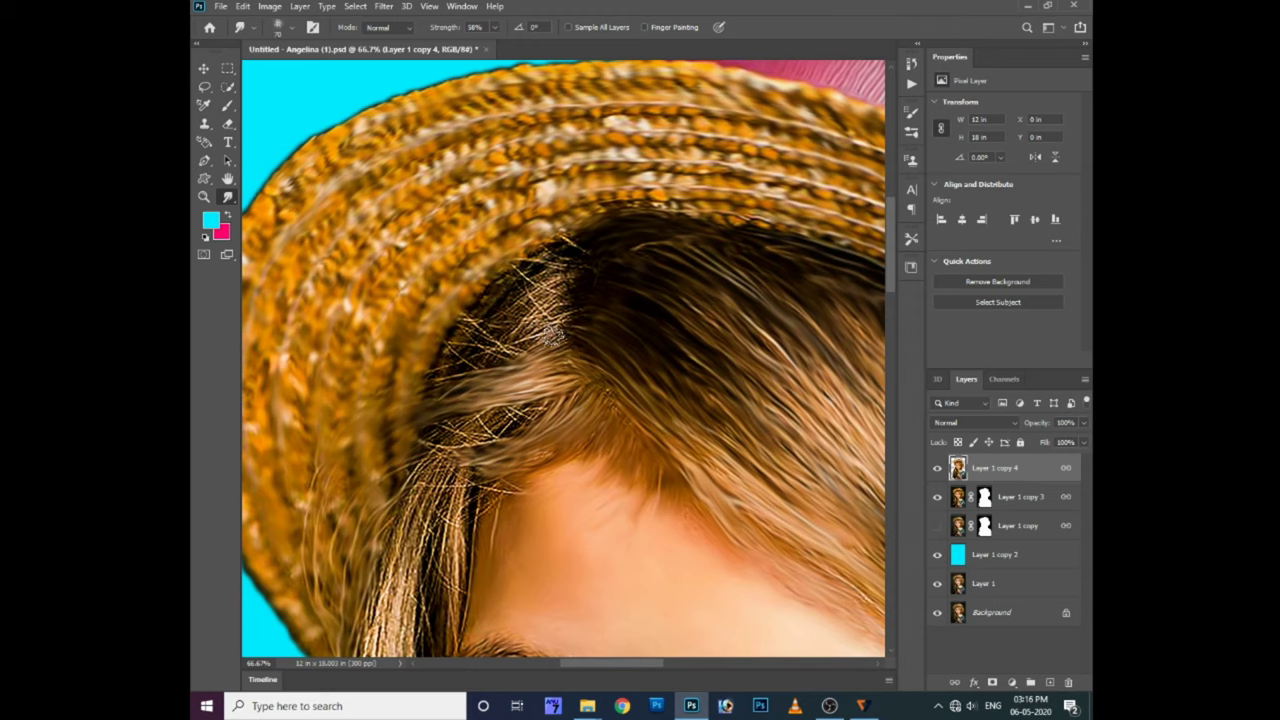
pyautogui.moveTo(480, 340)
pyautogui.mouseDown()
pyautogui.moveTo(565, 255)
pyautogui.moveTo(460, 330)
pyautogui.mouseUp()
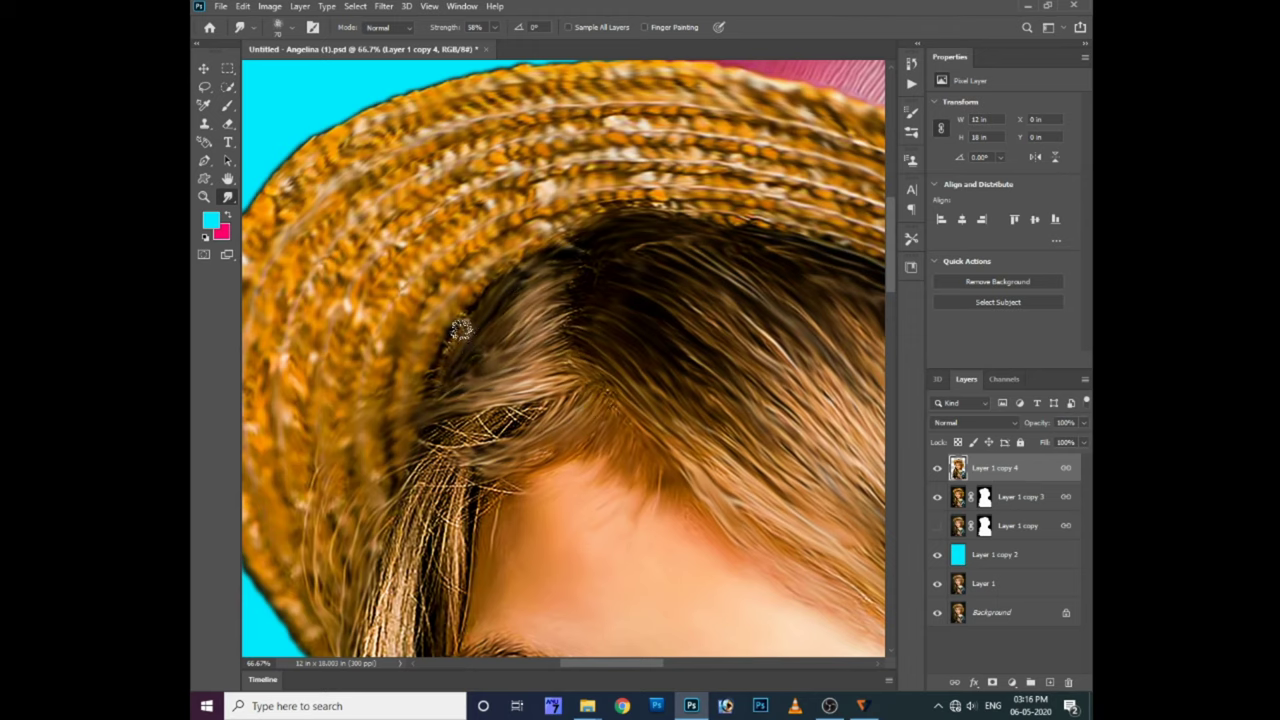
pyautogui.moveTo(444, 384)
pyautogui.mouseDown()
pyautogui.moveTo(470, 316)
pyautogui.moveTo(493, 299)
pyautogui.mouseUp()
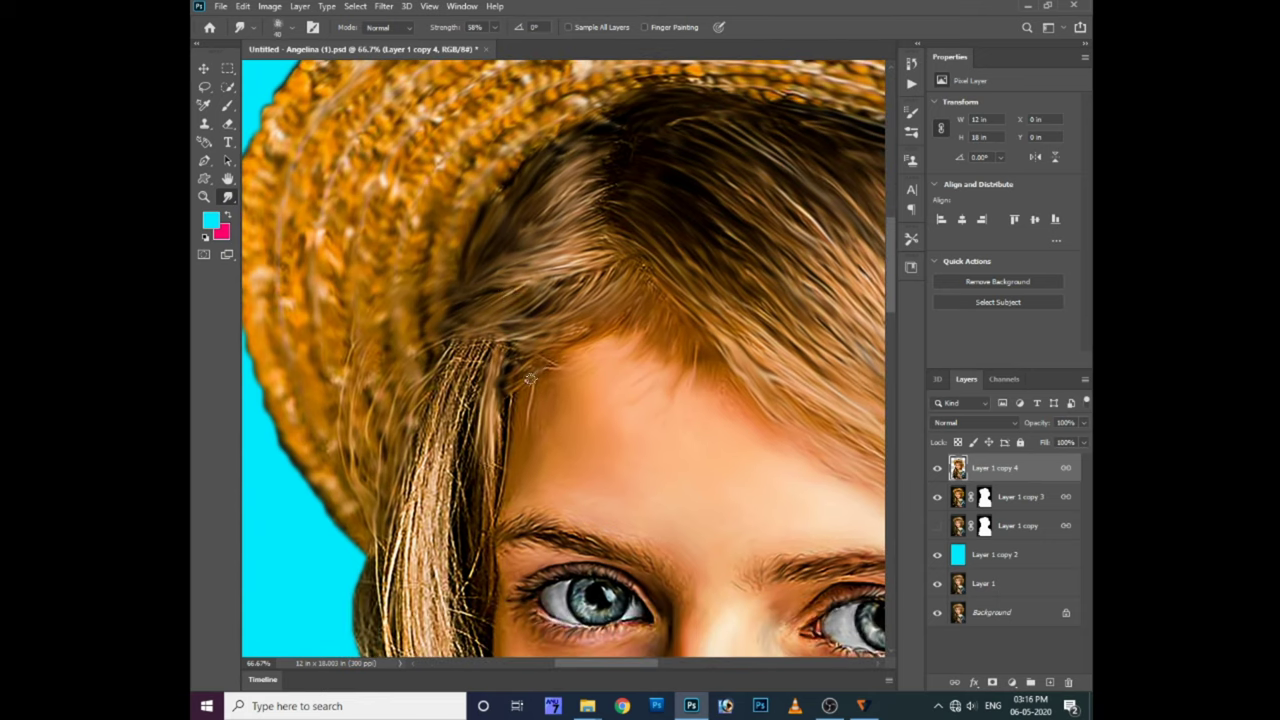
# Smudge the hair between hat and forehead and beside the left eye downward
pyautogui.moveTo(505, 348); pyautogui.dragTo(470, 470)
pyautogui.moveTo(460, 345)
pyautogui.mouseDown()
pyautogui.moveTo(430, 505)
pyautogui.moveTo(400, 515)
pyautogui.mouseUp()
pyautogui.scroll(-2, 463, 487)
pyautogui.scroll(-2, 463, 487)
pyautogui.moveTo(505, 320); pyautogui.dragTo(484, 474)
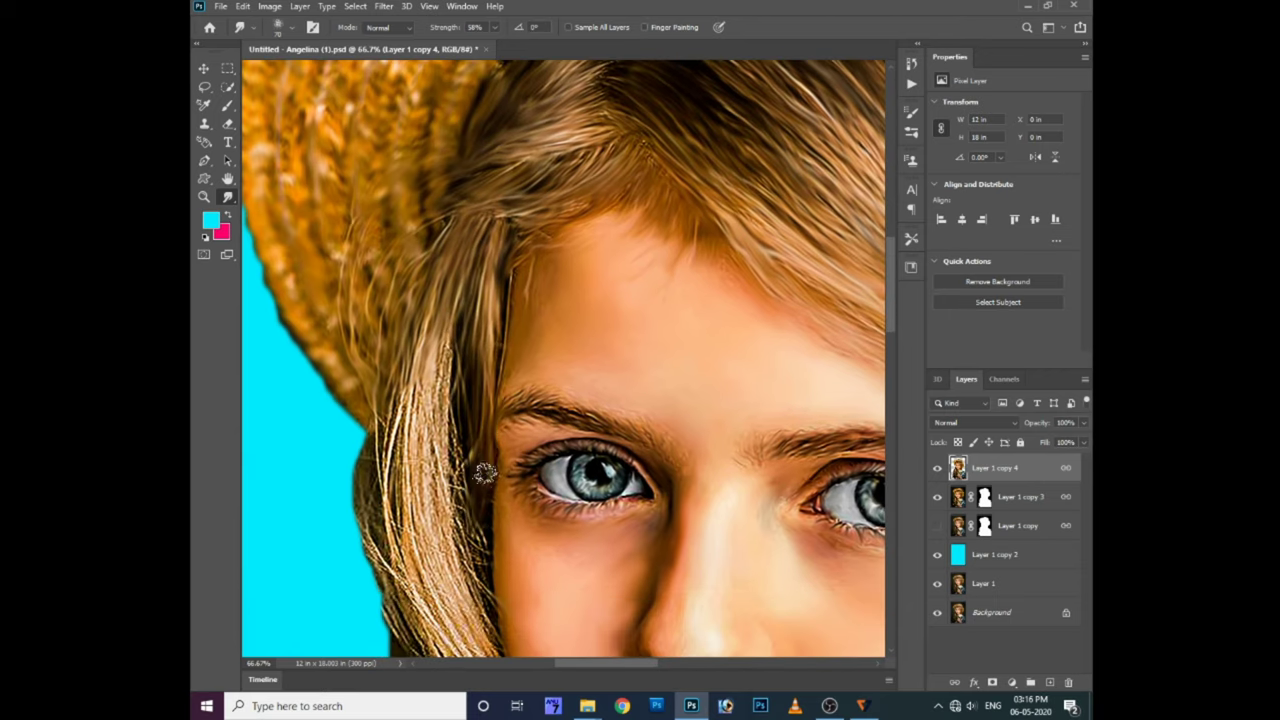
pyautogui.moveTo(438, 343); pyautogui.dragTo(462, 530)
pyautogui.moveTo(404, 378); pyautogui.dragTo(380, 530)
# Blend the hair strands beside the cheek down toward the chin
pyautogui.scroll(-4, 400, 400)
pyautogui.moveTo(440, 220); pyautogui.dragTo(410, 540)
pyautogui.moveTo(393, 280); pyautogui.dragTo(365, 470)
pyautogui.moveTo(370, 330)
pyautogui.mouseDown()
pyautogui.moveTo(343, 423)
pyautogui.moveTo(420, 523)
pyautogui.mouseUp()
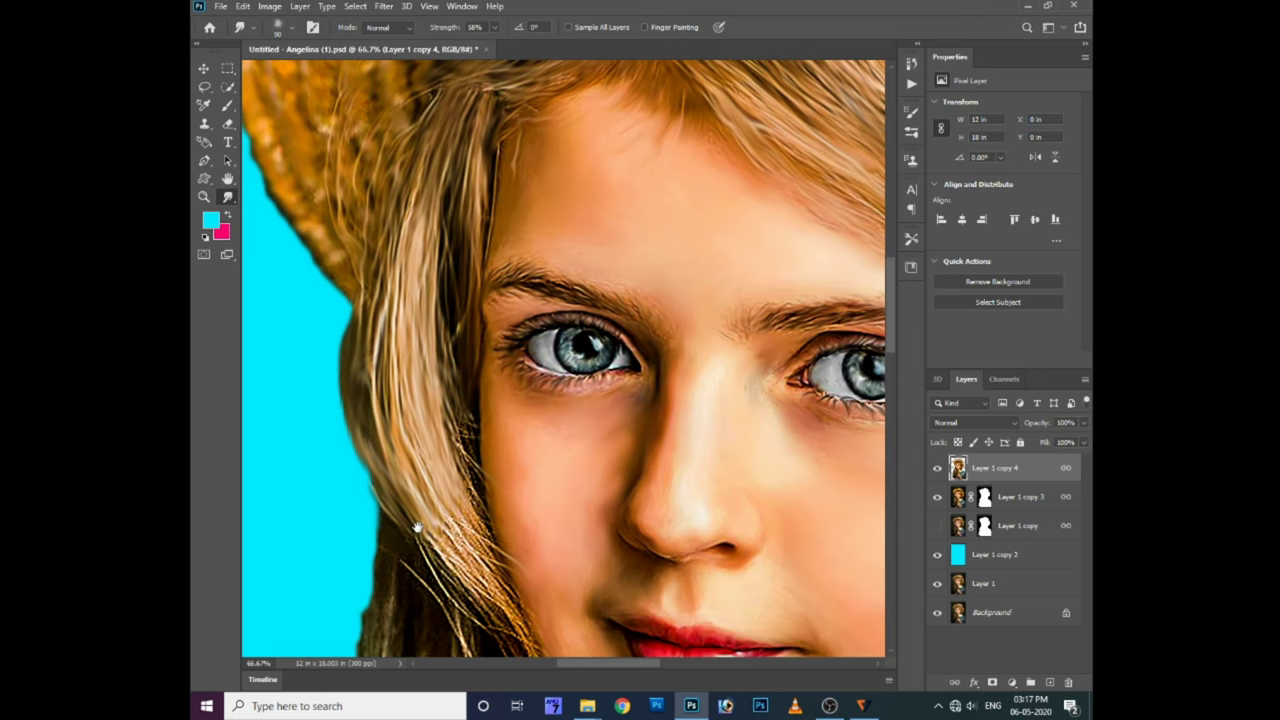
pyautogui.scroll(-3, 425, 325)
pyautogui.moveTo(425, 325); pyautogui.dragTo(487, 550)
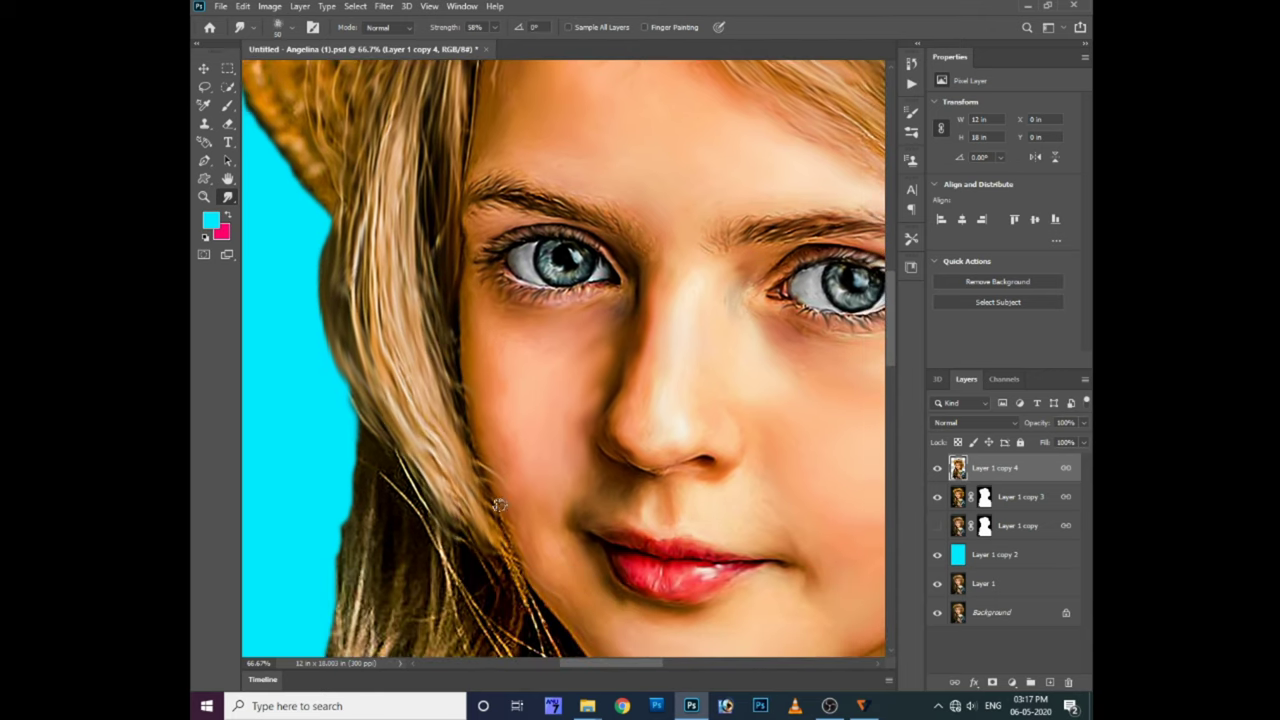
pyautogui.scroll(-3, 498, 505)
pyautogui.moveTo(395, 320); pyautogui.dragTo(526, 503)
pyautogui.scroll(-3, 526, 503)
pyautogui.moveTo(508, 426); pyautogui.dragTo(590, 548)
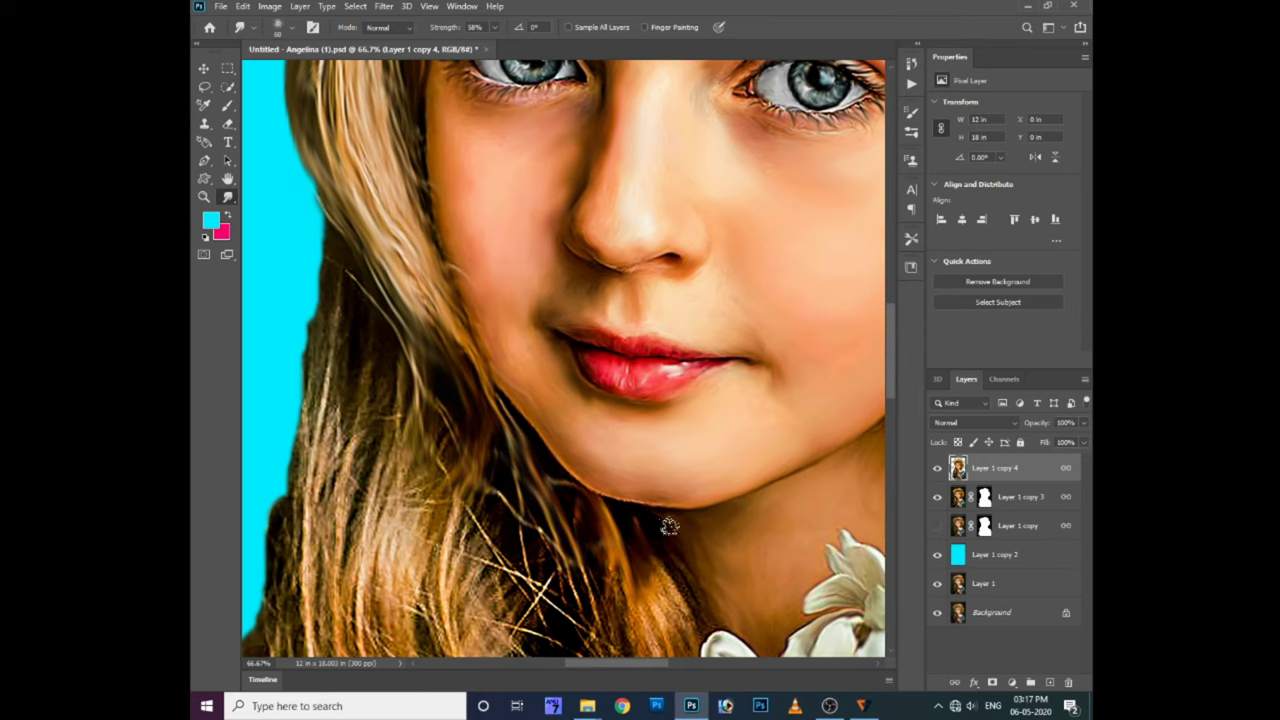
# Smudge the strands below the chin and the lower-left hair into painterly streaks
pyautogui.scroll(-2, 669, 527)
pyautogui.moveTo(644, 622)
pyautogui.mouseDown()
pyautogui.moveTo(590, 500)
pyautogui.moveTo(530, 460)
pyautogui.mouseUp()
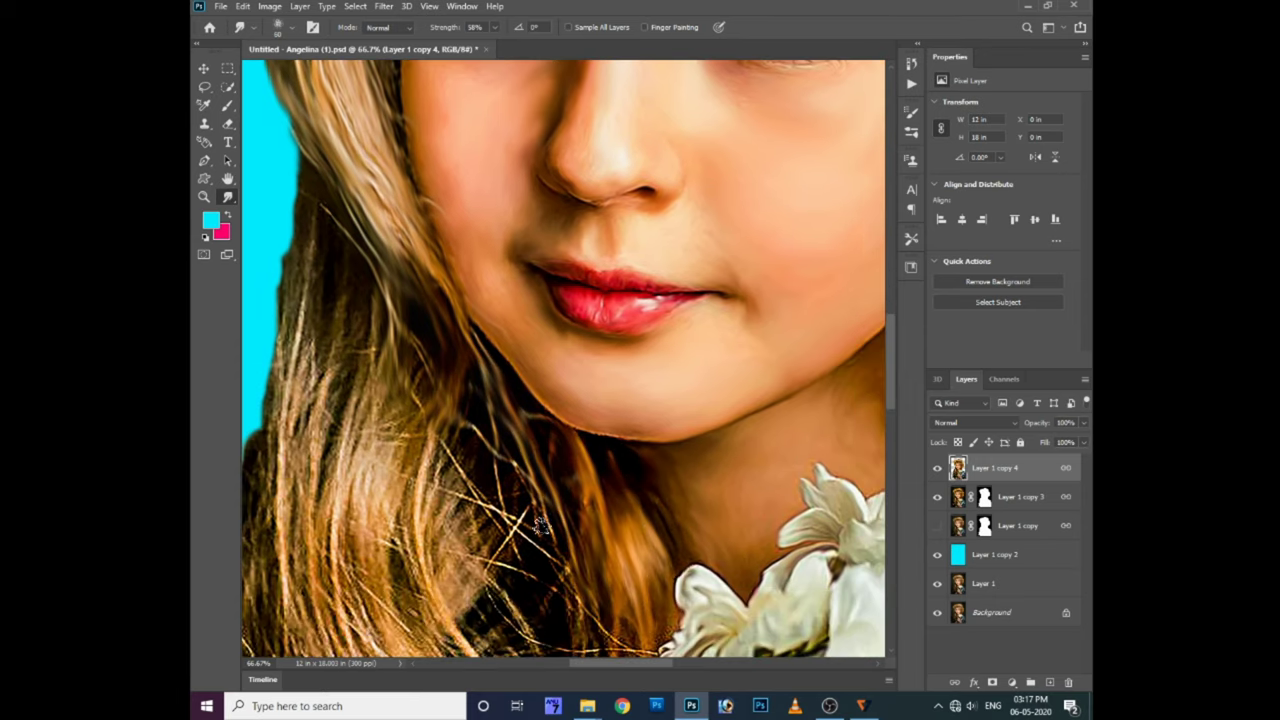
pyautogui.moveTo(380, 545); pyautogui.dragTo(388, 308)
pyautogui.moveTo(425, 495); pyautogui.dragTo(415, 300)
pyautogui.moveTo(395, 600); pyautogui.dragTo(420, 350)
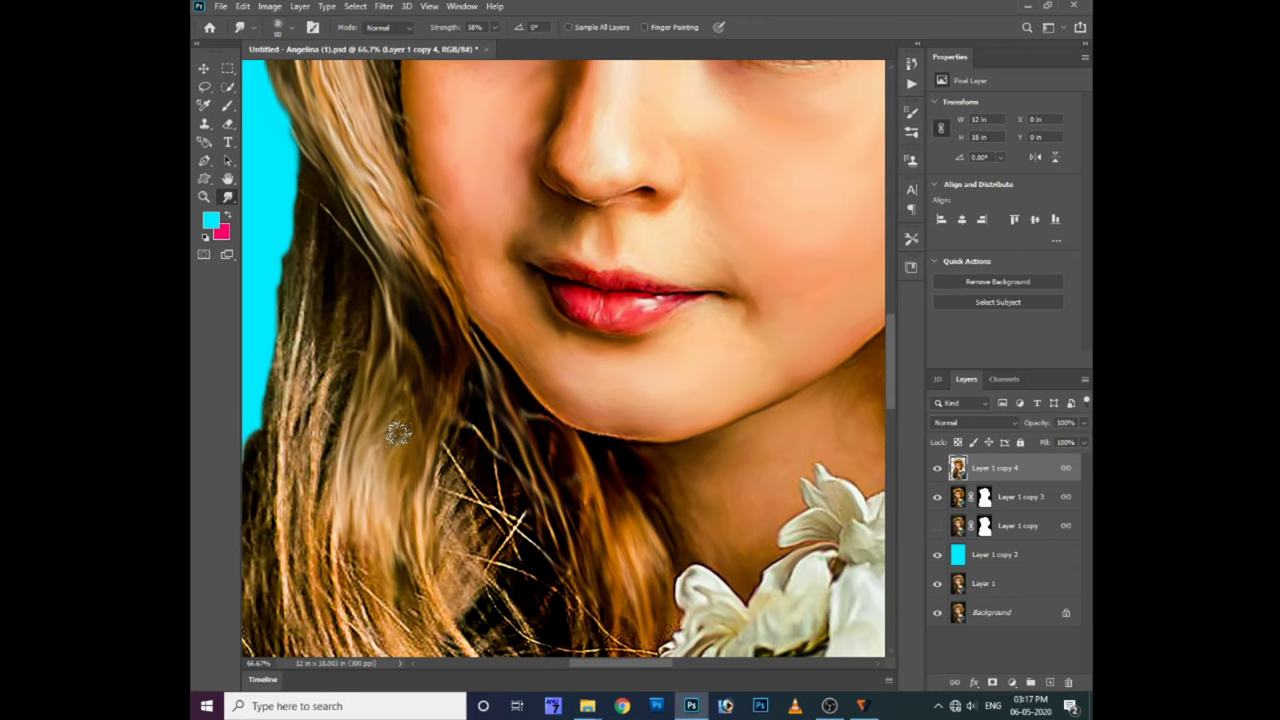
pyautogui.moveTo(375, 550); pyautogui.dragTo(470, 400)
pyautogui.moveTo(440, 650); pyautogui.dragTo(424, 490)
# Smudge the dark hair strands left of the flowers
pyautogui.moveTo(563, 629); pyautogui.dragTo(563, 460)
pyautogui.moveTo(545, 565); pyautogui.dragTo(480, 445)
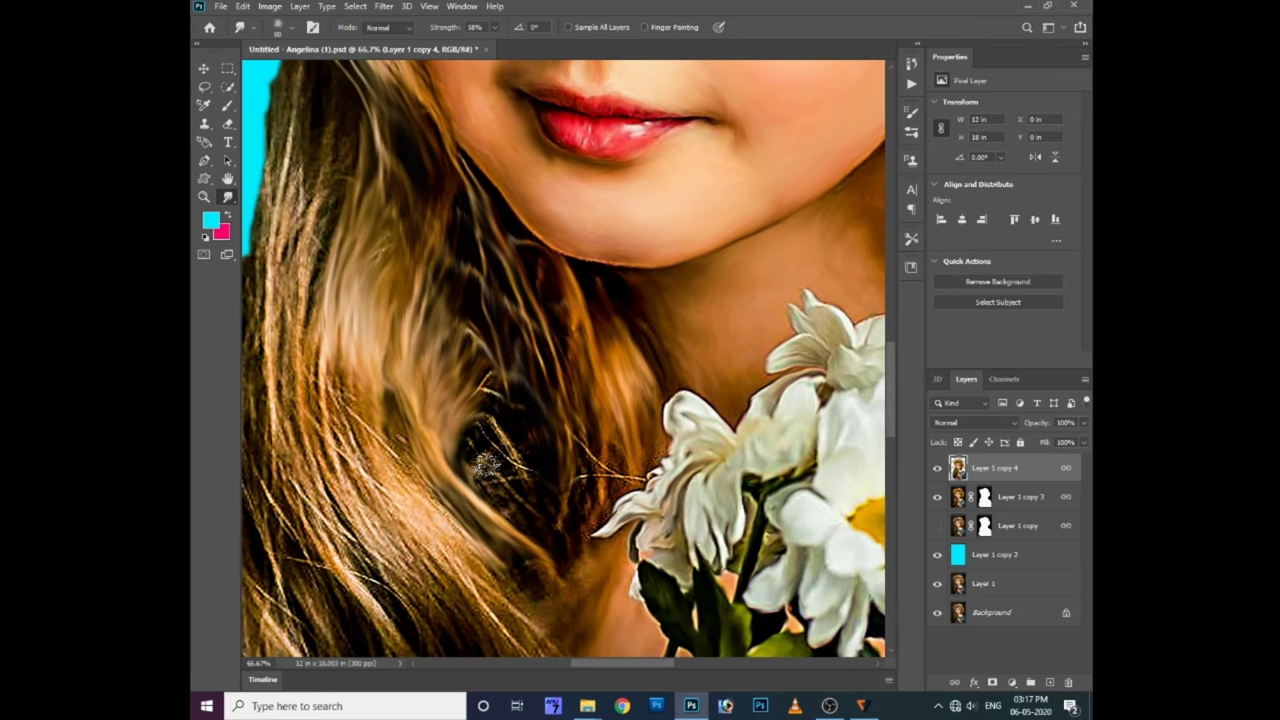
pyautogui.moveTo(520, 510)
pyautogui.mouseDown()
pyautogui.moveTo(490, 385)
pyautogui.moveTo(586, 486)
pyautogui.moveTo(613, 480)
pyautogui.mouseUp()
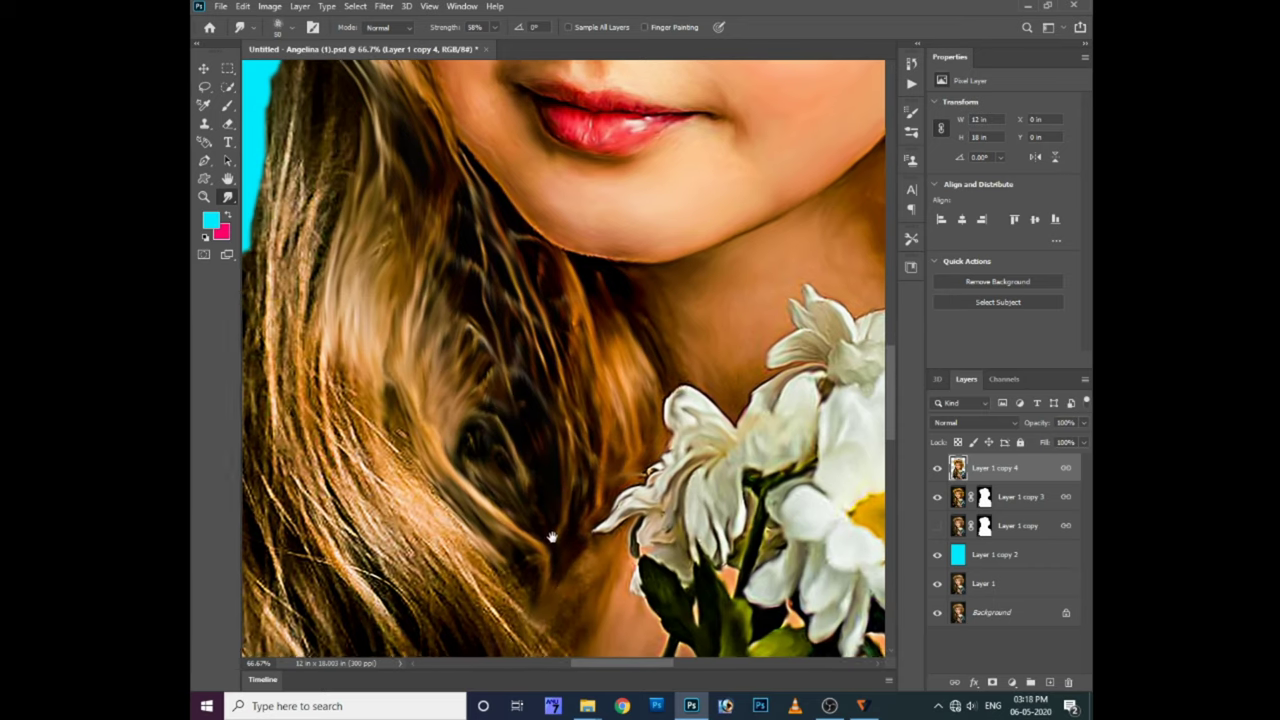
# Smudge the hair along its edge beside the cyan background
pyautogui.scroll(-2, 586, 571)
pyautogui.scroll(3, 437, 131)
pyautogui.moveTo(437, 131)
pyautogui.mouseDown()
pyautogui.moveTo(421, 327)
pyautogui.moveTo(394, 209)
pyautogui.mouseUp()
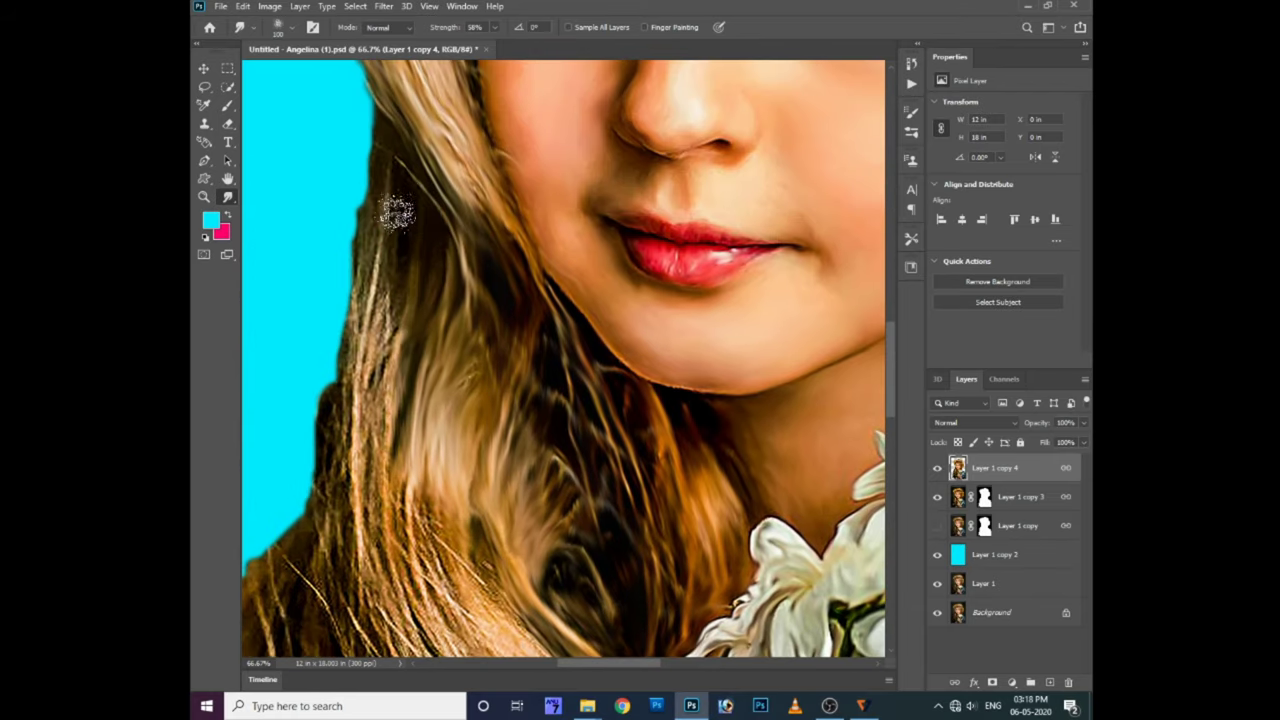
pyautogui.moveTo(366, 392); pyautogui.dragTo(394, 163)
pyautogui.moveTo(390, 468); pyautogui.dragTo(392, 284)
pyautogui.moveTo(322, 550)
pyautogui.mouseDown()
pyautogui.moveTo(366, 381)
pyautogui.moveTo(356, 250)
pyautogui.mouseUp()
pyautogui.moveTo(400, 530)
pyautogui.mouseDown()
pyautogui.moveTo(440, 250)
pyautogui.moveTo(460, 330)
pyautogui.mouseUp()
pyautogui.moveTo(540, 610)
pyautogui.mouseDown()
pyautogui.moveTo(527, 424)
pyautogui.moveTo(608, 337)
pyautogui.moveTo(490, 255)
pyautogui.mouseUp()
# Smudge the hair strands between the face and neck and on the left side
pyautogui.scroll(-3, 571, 486)
pyautogui.moveTo(525, 410); pyautogui.dragTo(475, 265)
pyautogui.moveTo(490, 395); pyautogui.dragTo(415, 230)
pyautogui.scroll(-1, 520, 460)
pyautogui.scroll(-2, 551, 449)
pyautogui.moveTo(530, 500); pyautogui.dragTo(551, 363)
pyautogui.scroll(5, 500, 300)
pyautogui.moveTo(440, 360); pyautogui.dragTo(425, 160)
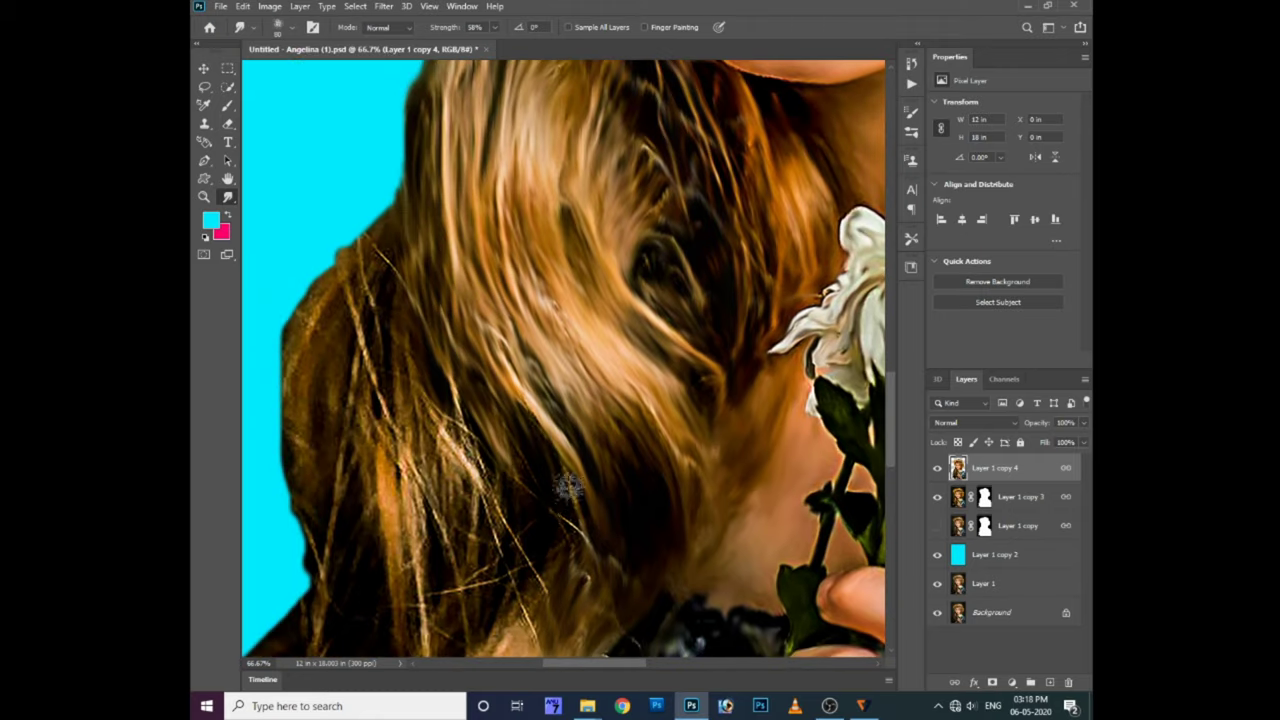
pyautogui.scroll(-1, 500, 350)
pyautogui.hscroll(-1, 500, 350)
# Smudge the hair along the left edge and middle into streaks
pyautogui.moveTo(410, 395); pyautogui.dragTo(424, 303)
pyautogui.moveTo(345, 395); pyautogui.dragTo(366, 300)
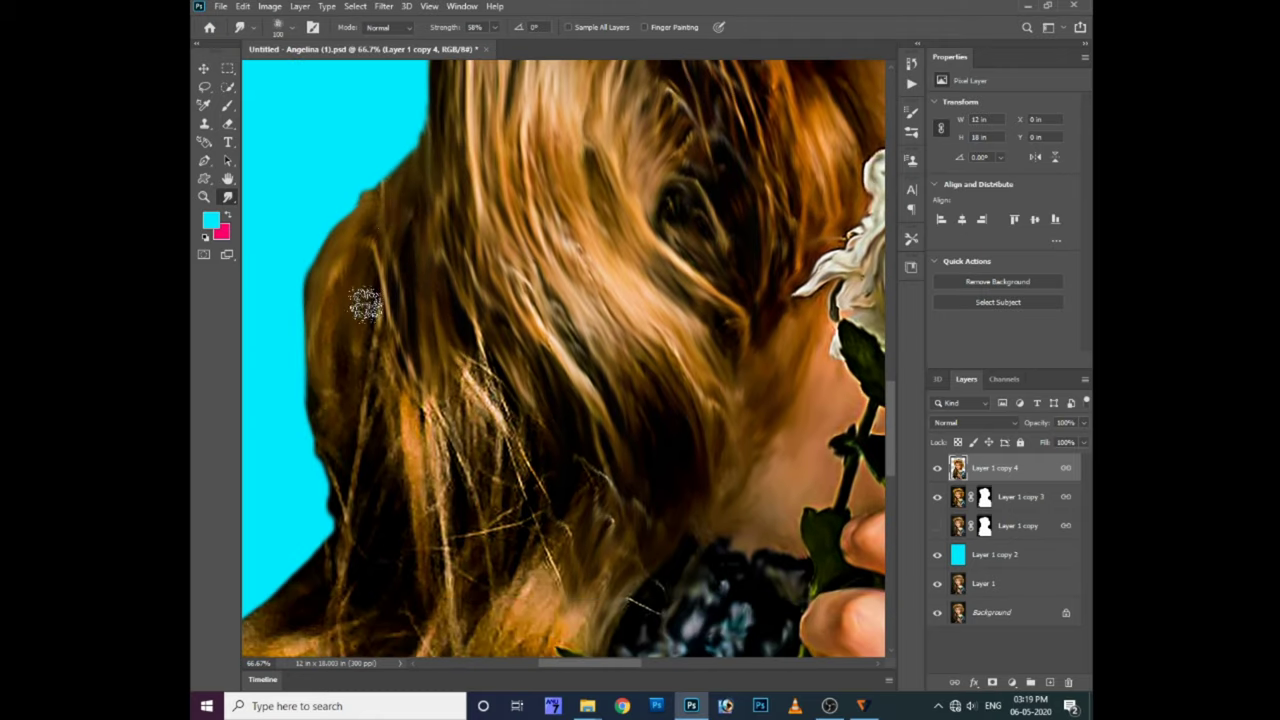
pyautogui.moveTo(380, 430); pyautogui.dragTo(390, 255)
pyautogui.moveTo(420, 466); pyautogui.dragTo(443, 357)
pyautogui.moveTo(470, 480)
pyautogui.mouseDown()
pyautogui.moveTo(519, 408)
pyautogui.moveTo(571, 491)
pyautogui.mouseUp()
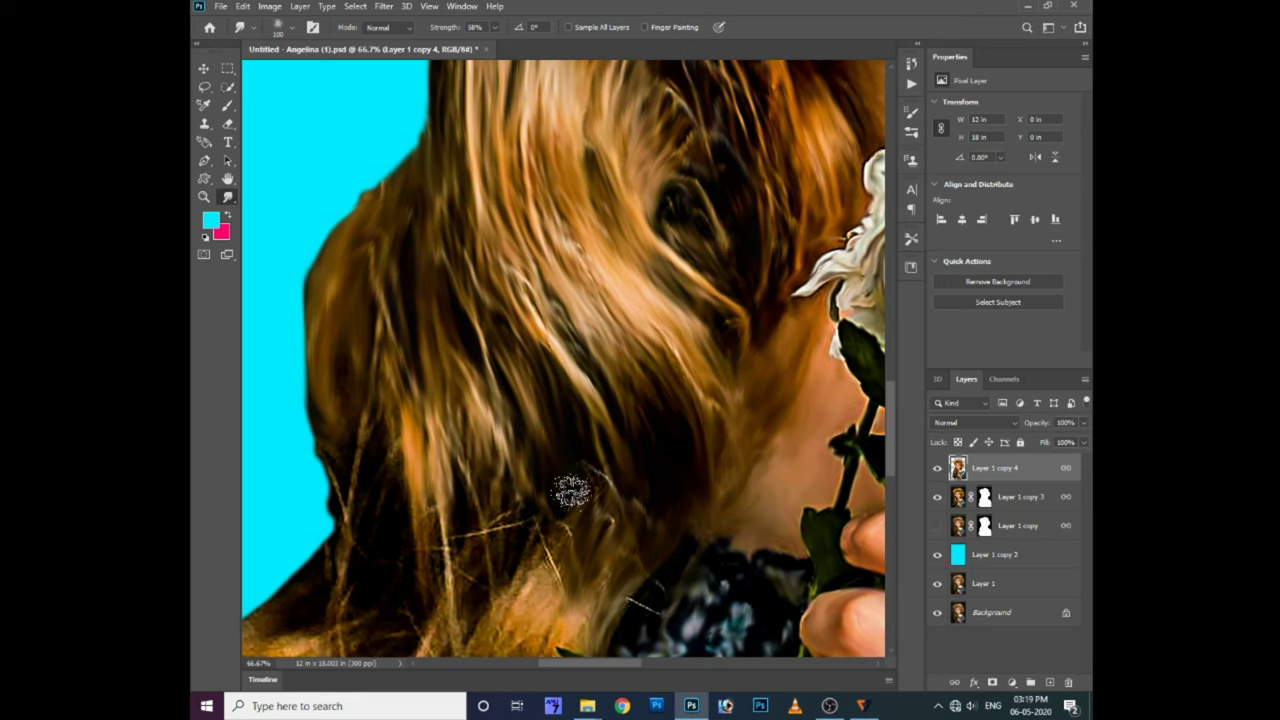
pyautogui.scroll(-2, 450, 440)
pyautogui.moveTo(391, 400); pyautogui.dragTo(335, 260)
pyautogui.moveTo(369, 429)
pyautogui.mouseDown()
pyautogui.moveTo(335, 280)
pyautogui.moveTo(350, 330)
pyautogui.mouseUp()
pyautogui.moveTo(363, 451); pyautogui.dragTo(430, 360)
# Smudge around the lower-left hair bulge and push its tip into a flowing point
pyautogui.scroll(-2, 471, 443)
pyautogui.moveTo(563, 286)
pyautogui.mouseDown()
pyautogui.moveTo(482, 455)
pyautogui.moveTo(557, 443)
pyautogui.moveTo(643, 266)
pyautogui.moveTo(626, 398)
pyautogui.mouseUp()
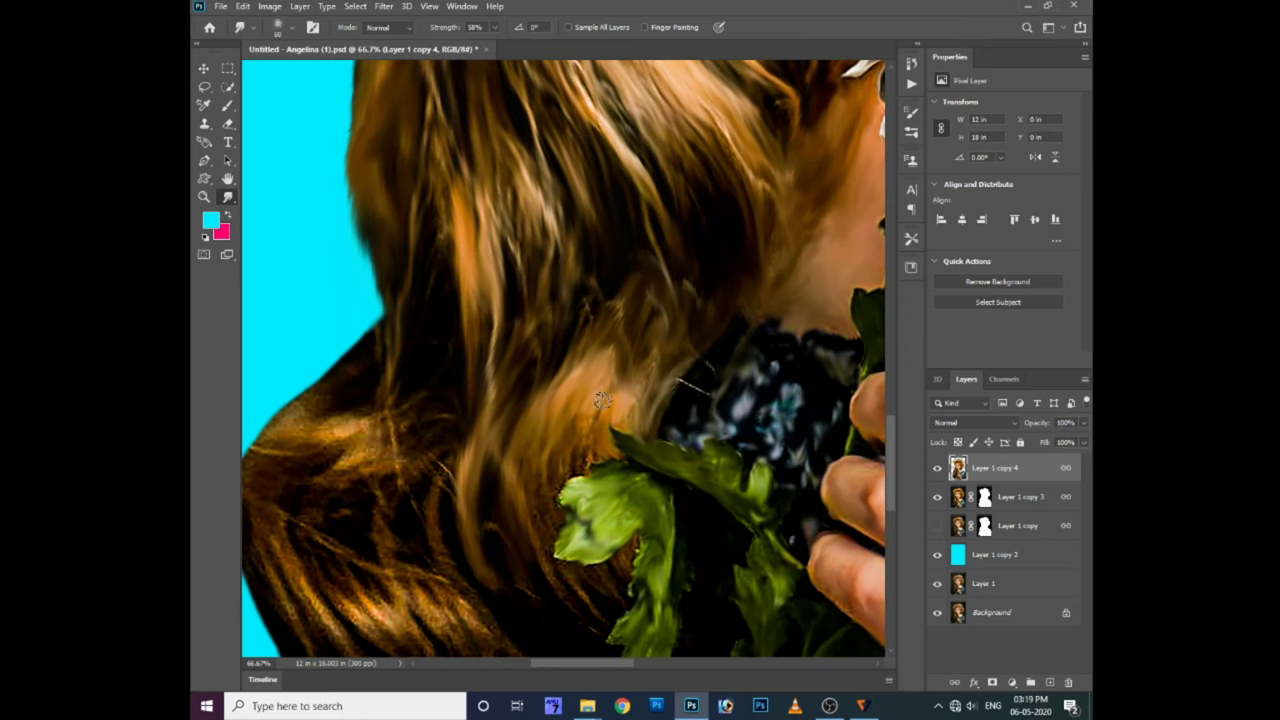
pyautogui.scroll(-2, 540, 450)
pyautogui.moveTo(523, 449)
pyautogui.mouseDown()
pyautogui.moveTo(594, 471)
pyautogui.moveTo(554, 517)
pyautogui.moveTo(471, 541)
pyautogui.moveTo(460, 370)
pyautogui.mouseUp()
pyautogui.moveTo(368, 380); pyautogui.dragTo(488, 350)
pyautogui.moveTo(488, 350)
pyautogui.mouseDown()
pyautogui.moveTo(486, 243)
pyautogui.moveTo(414, 309)
pyautogui.moveTo(476, 352)
pyautogui.moveTo(523, 580)
pyautogui.moveTo(620, 563)
pyautogui.mouseUp()
pyautogui.hotkey('ctrl', '-')
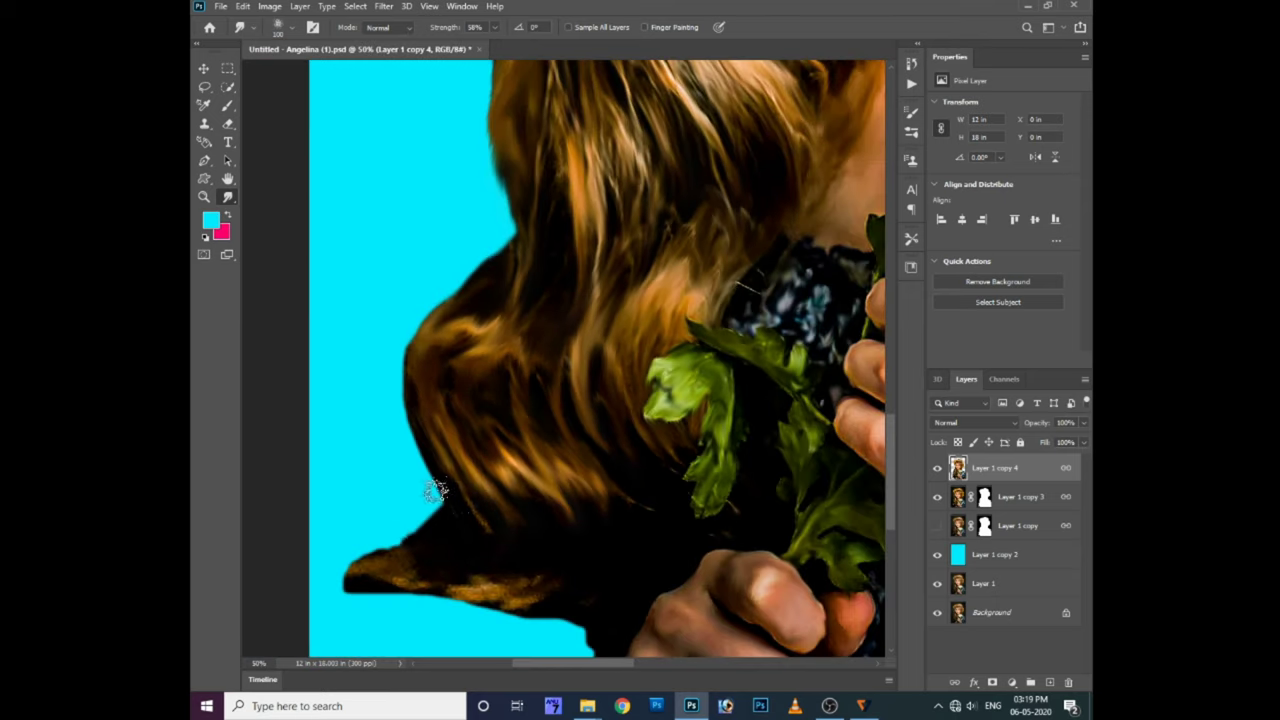
pyautogui.scroll(-2, 409, 491)
pyautogui.moveTo(524, 521); pyautogui.dragTo(465, 521)
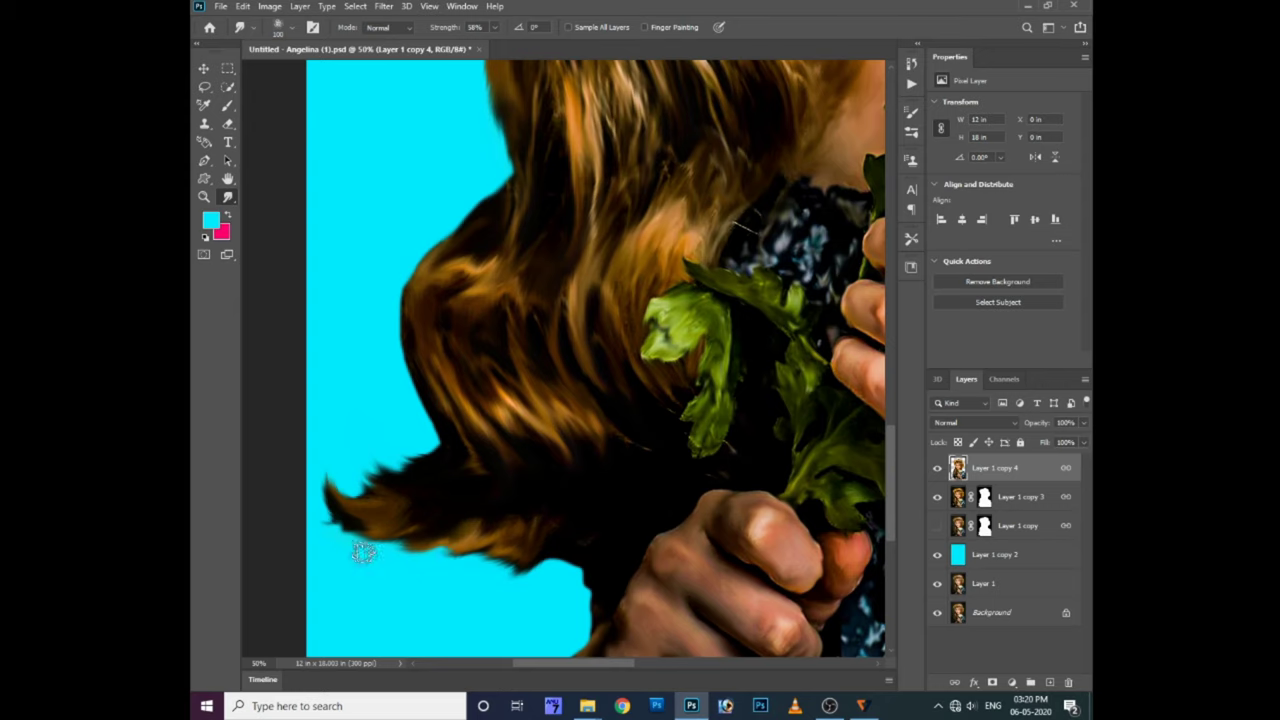
pyautogui.moveTo(362, 552); pyautogui.dragTo(500, 464)
# Zoom out to show hat, face and flowers, then add a new empty Layer 2 on top
pyautogui.hotkey('ctrl', '-')
pyautogui.hotkey('ctrl', '-')
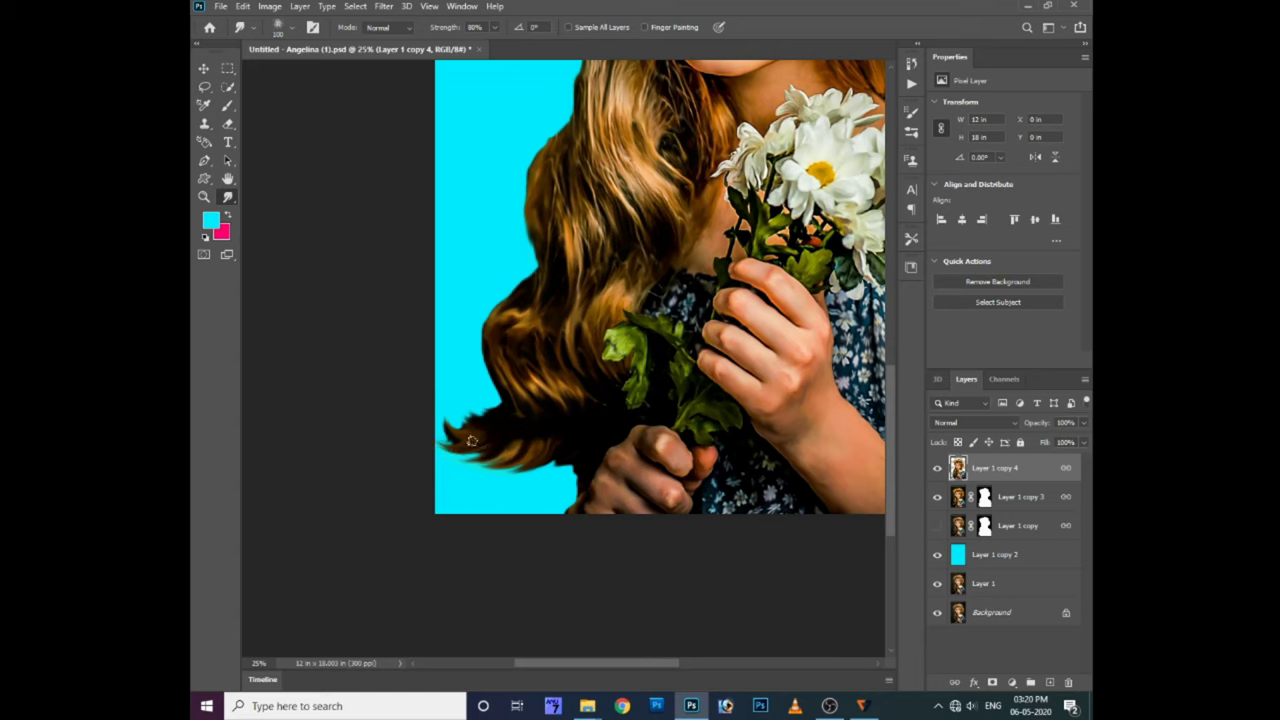
pyautogui.scroll(2, 541, 441)
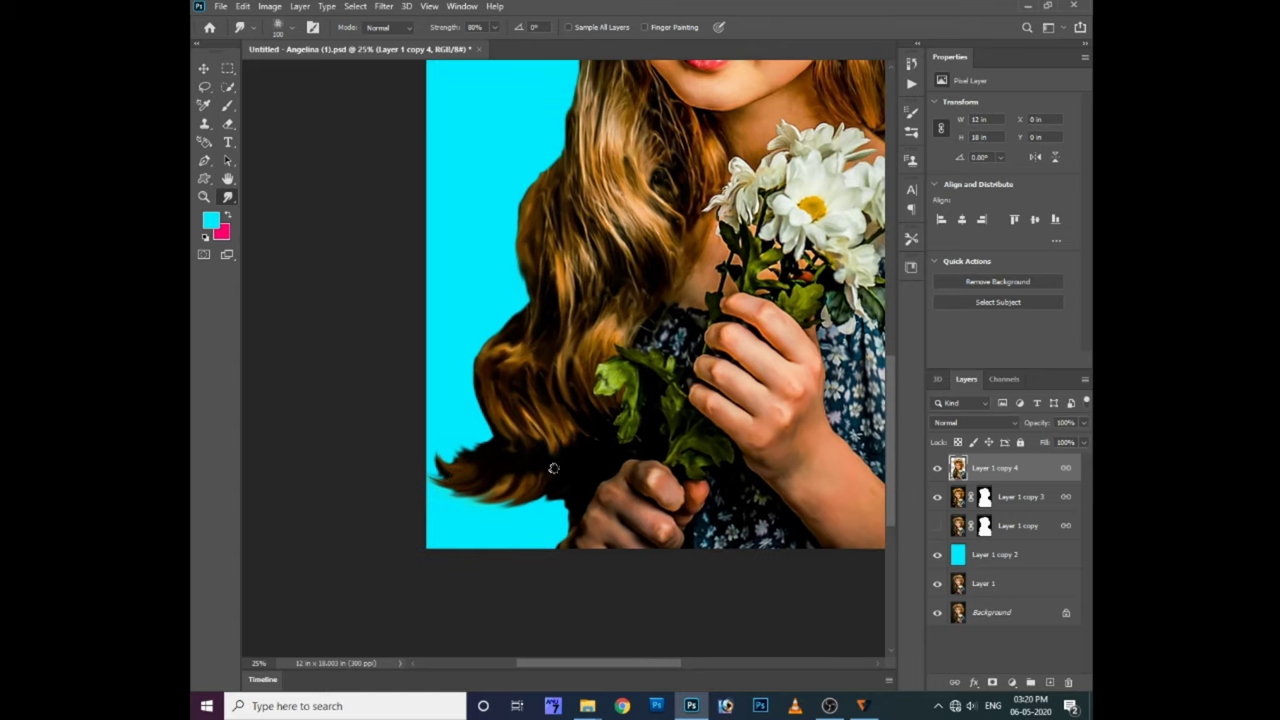
pyautogui.scroll(2, 550, 219)
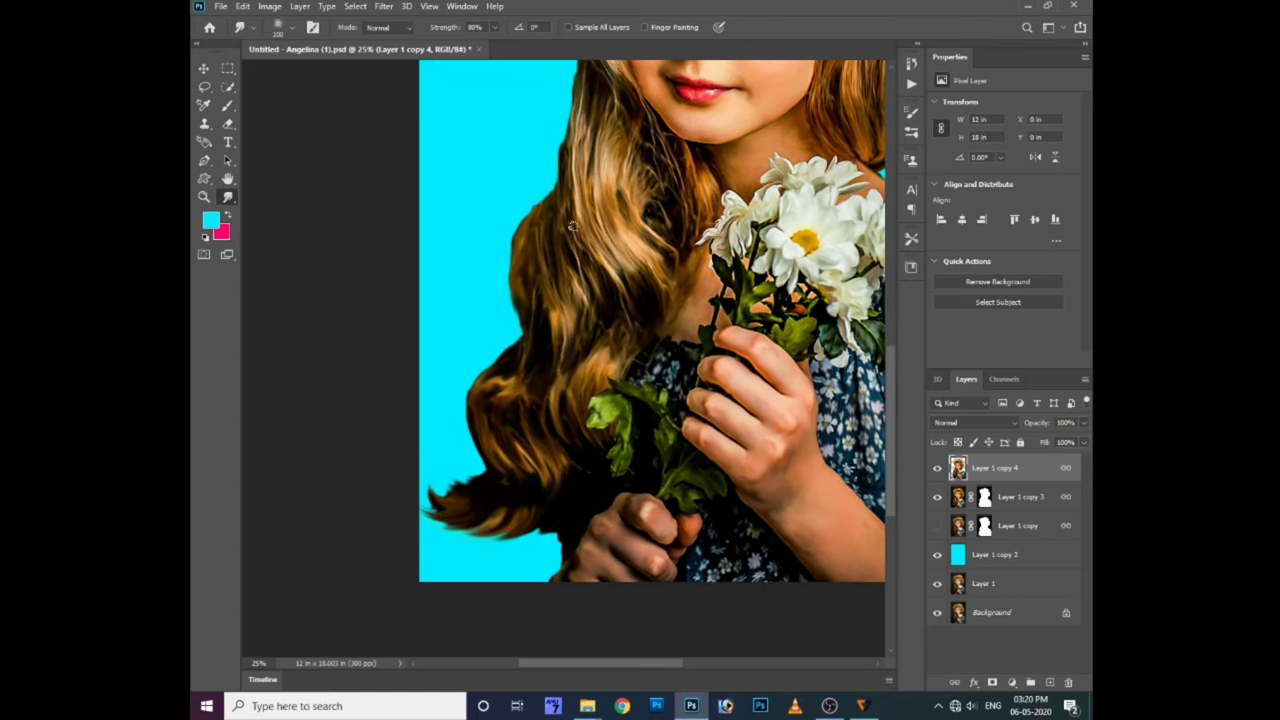
pyautogui.scroll(10, 622, 327)
pyautogui.scroll(1, 625, 370)
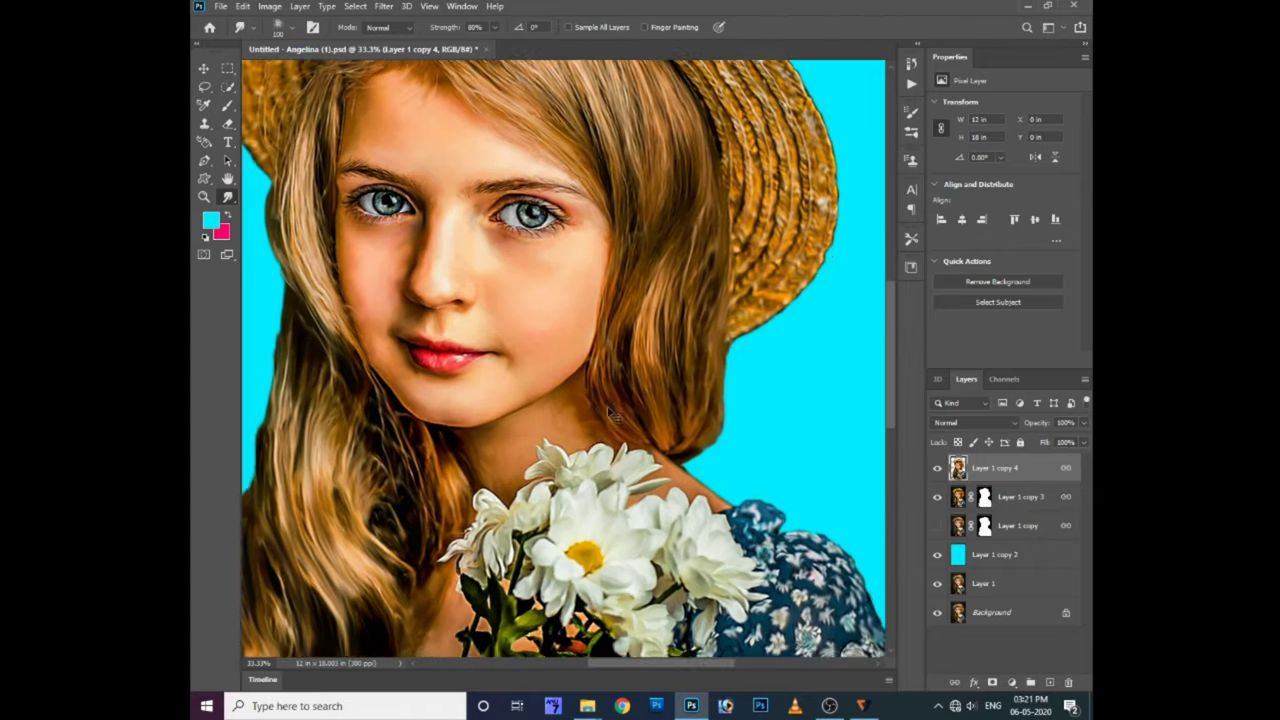
pyautogui.scroll(1, 520, 420)
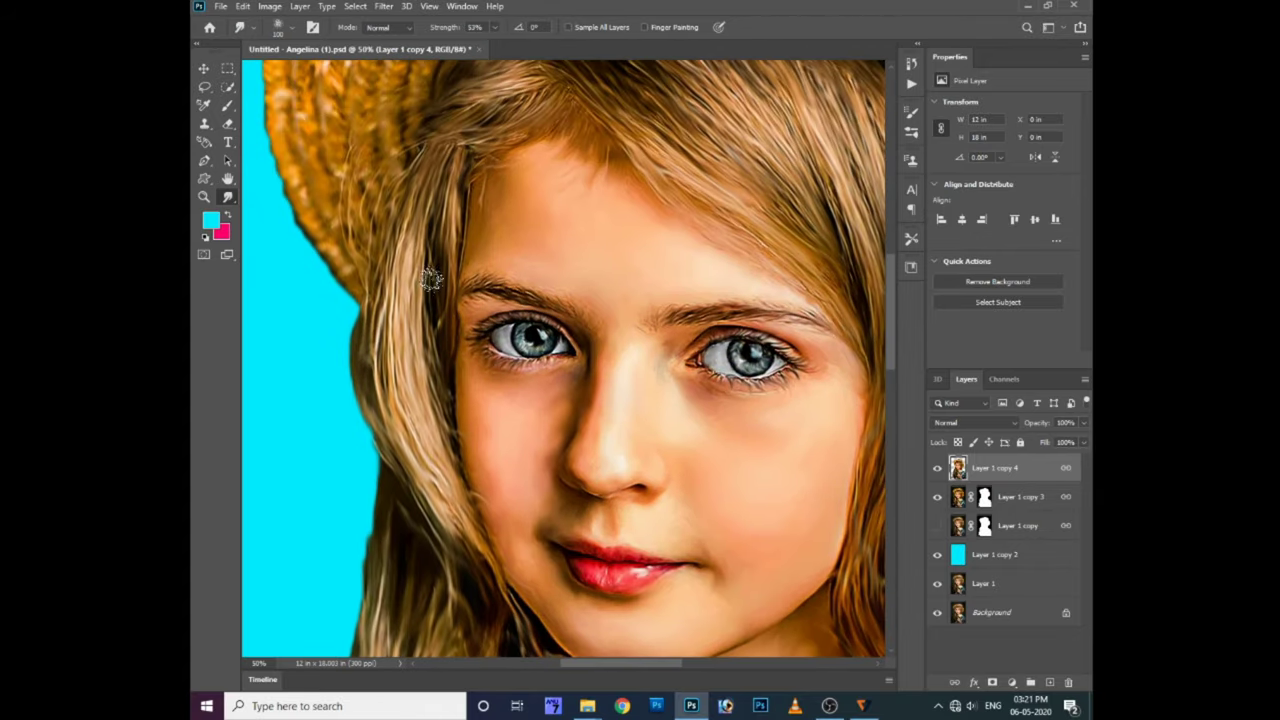
pyautogui.scroll(-3, 389, 410)
pyautogui.scroll(-2, 420, 380)
pyautogui.scroll(-2, 450, 360)
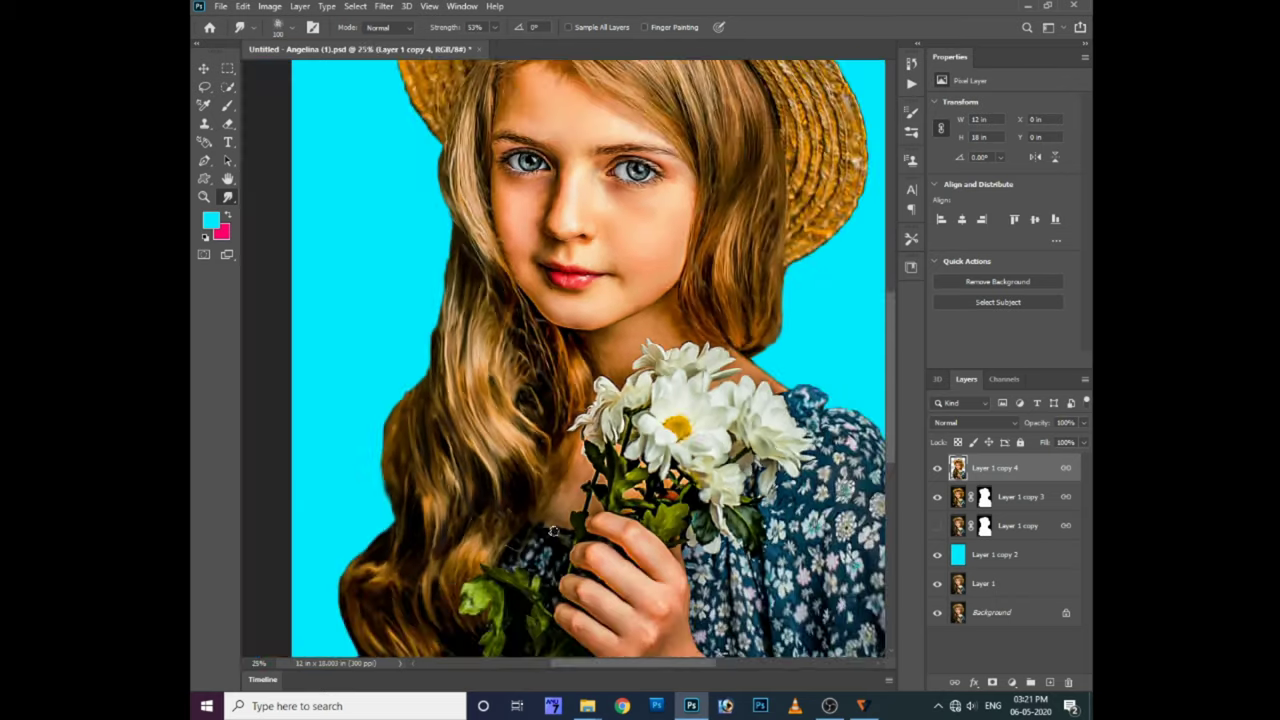
pyautogui.scroll(4, 475, 337)
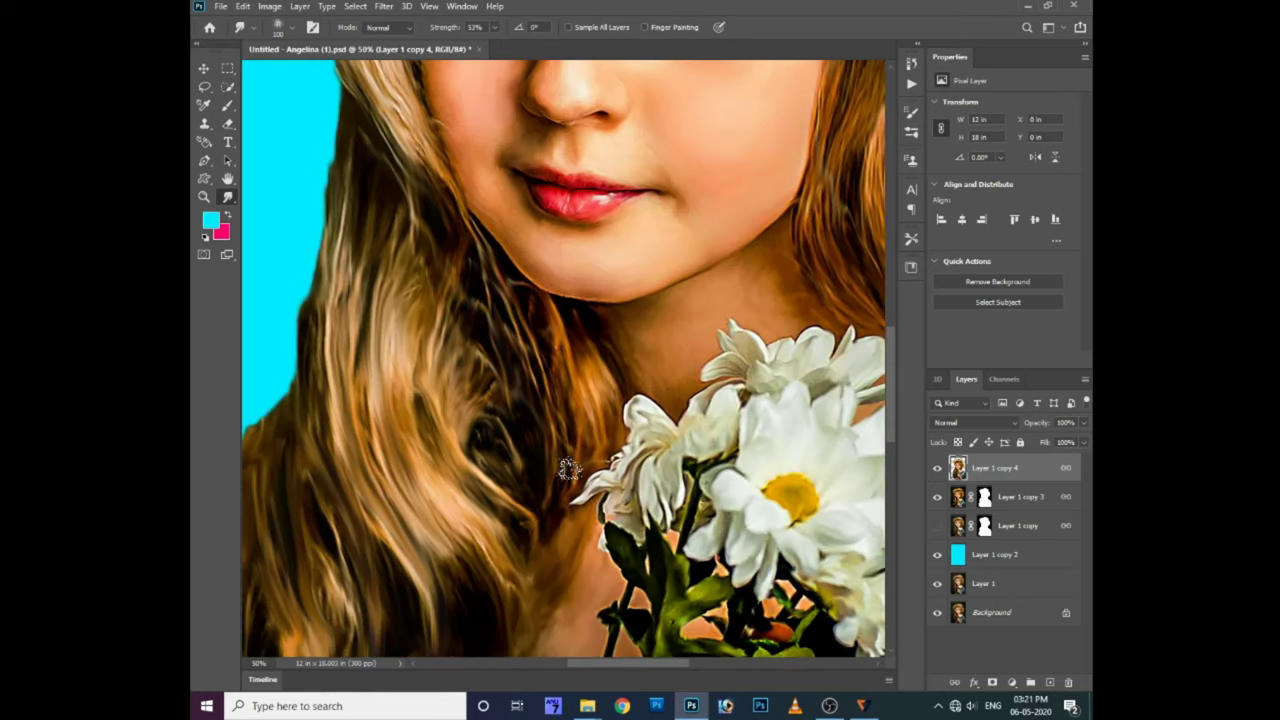
pyautogui.scroll(3, 470, 320)
pyautogui.hotkey('ctrl', '-')
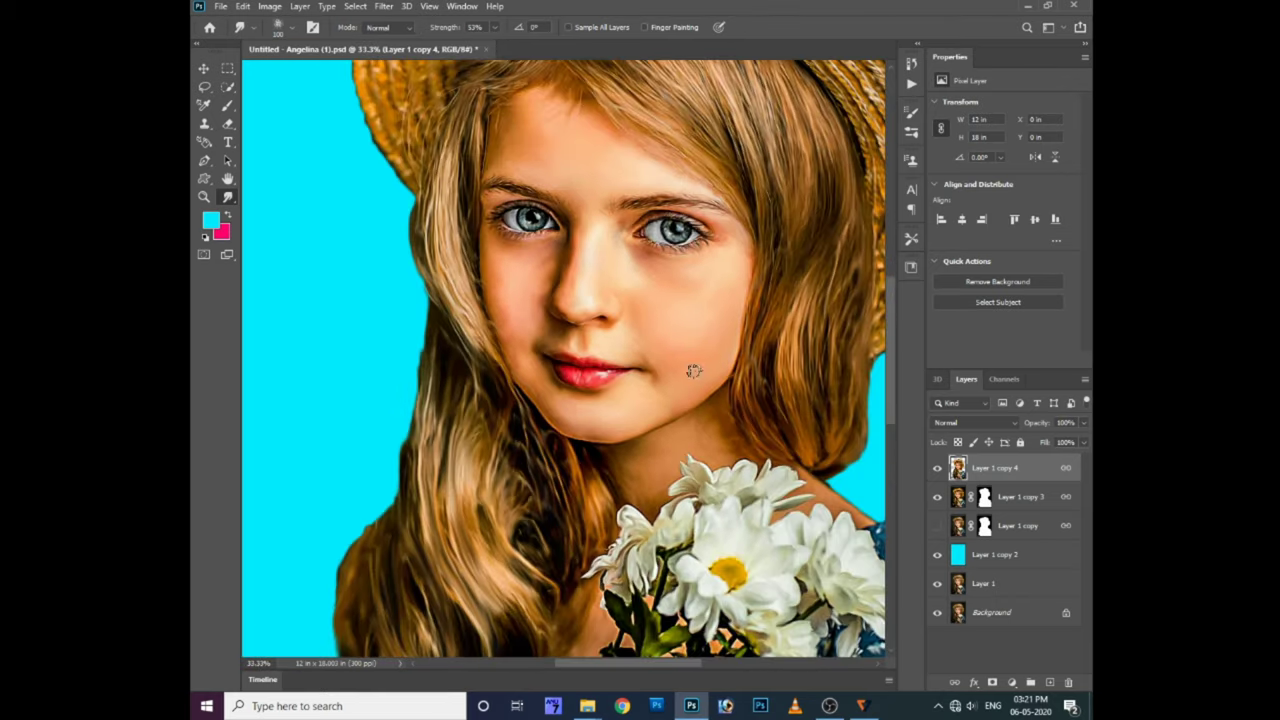
pyautogui.hotkey('ctrl', 'shift', 'alt', 'n')
pyautogui.rightClick(227, 105)
# Sketch thin tan hair strands with the Pencil over the left side of the hair
pyautogui.click(275, 114)
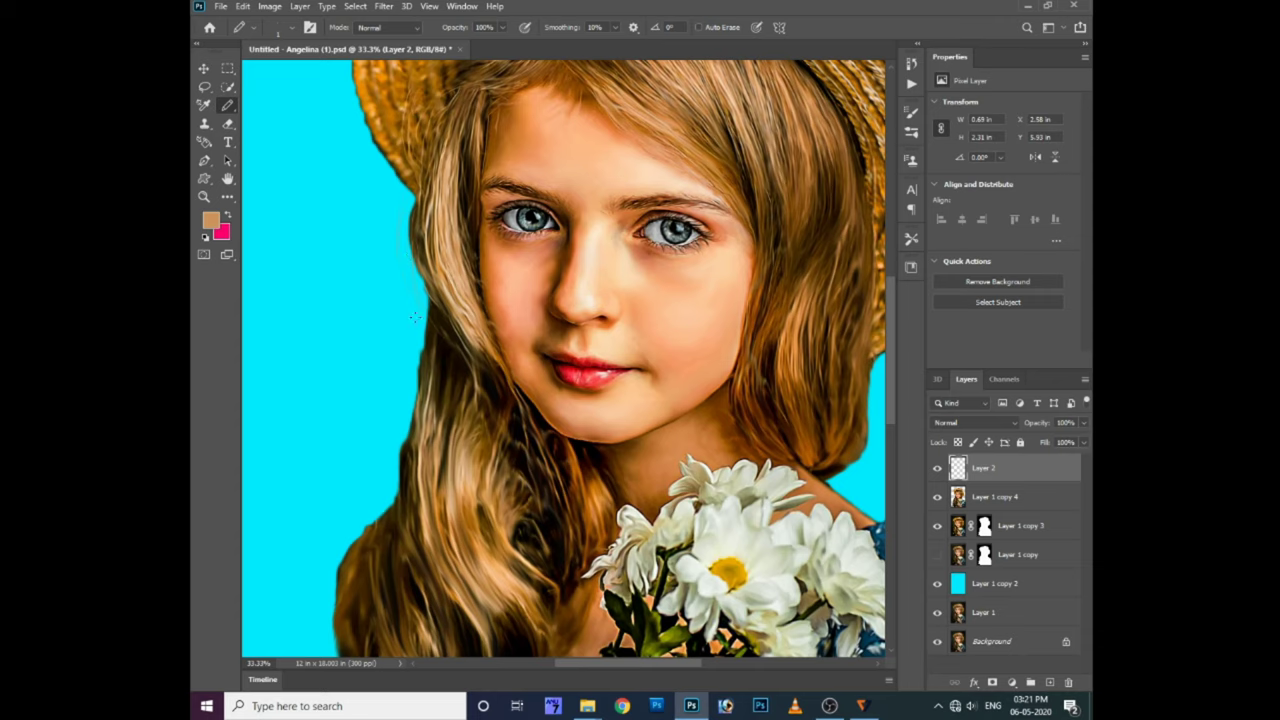
pyautogui.scroll(-1, 414, 317)
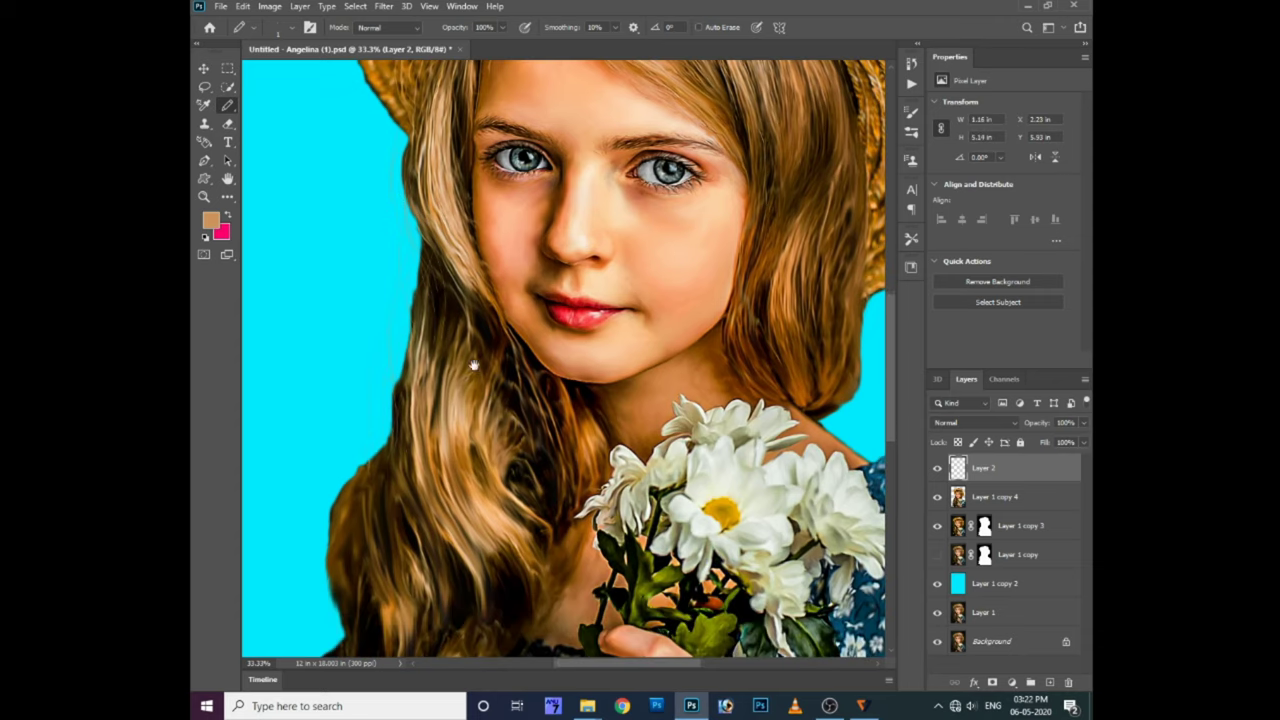
pyautogui.moveTo(474, 365); pyautogui.dragTo(559, 263)
pyautogui.moveTo(503, 297); pyautogui.dragTo(491, 227)
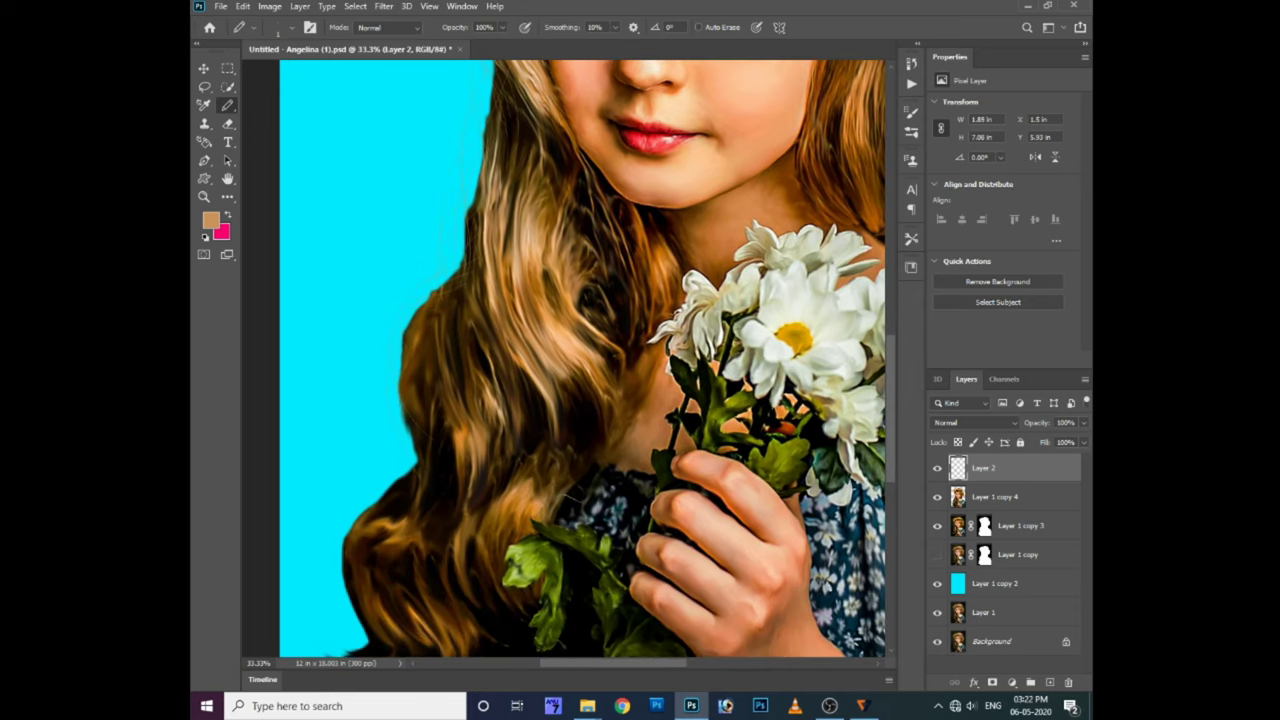
pyautogui.scroll(-2, 446, 472)
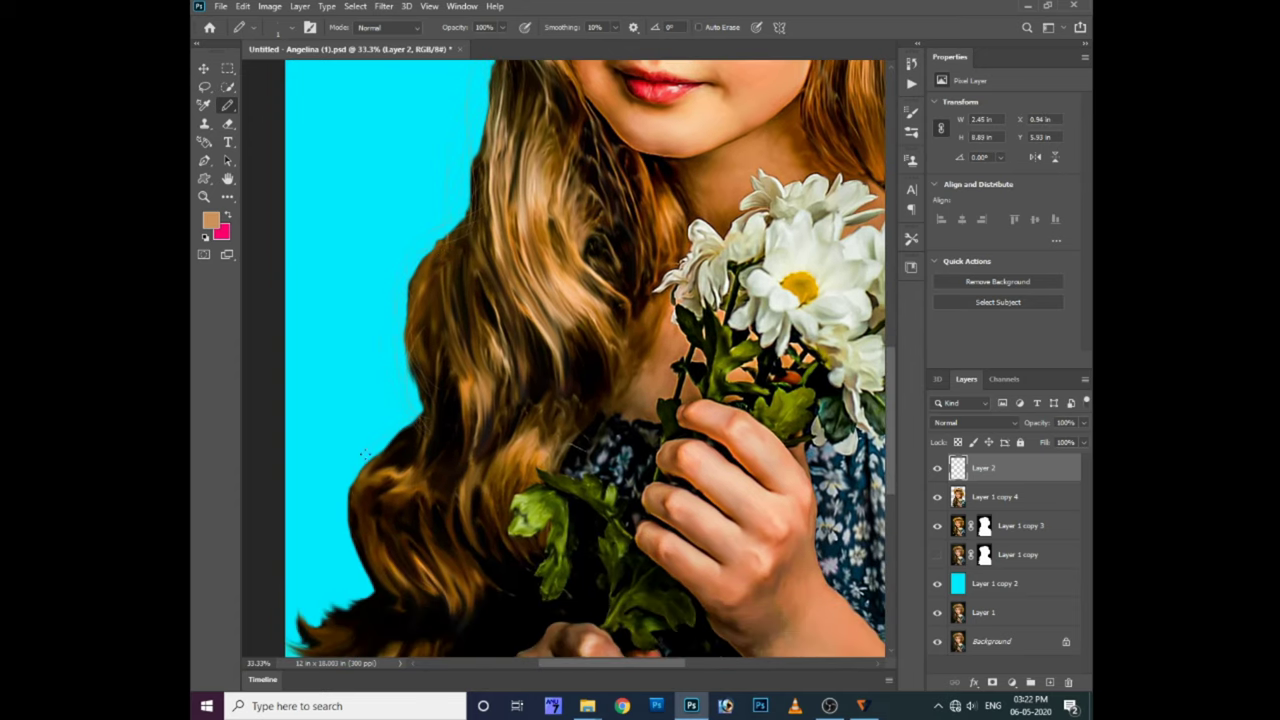
pyautogui.moveTo(388, 436); pyautogui.dragTo(401, 346)
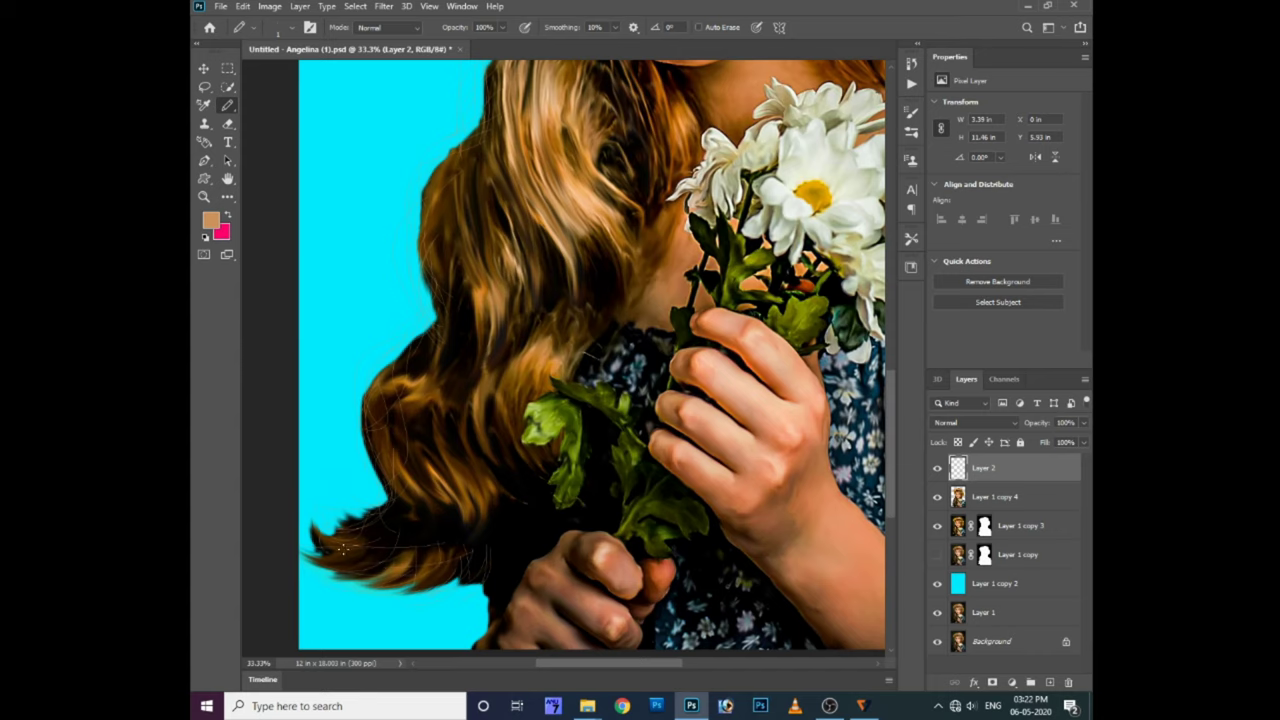
# Bring the face and hat into view and draw strands across the right-side hair
pyautogui.moveTo(437, 320); pyautogui.dragTo(435, 430)
pyautogui.moveTo(382, 358); pyautogui.dragTo(372, 428)
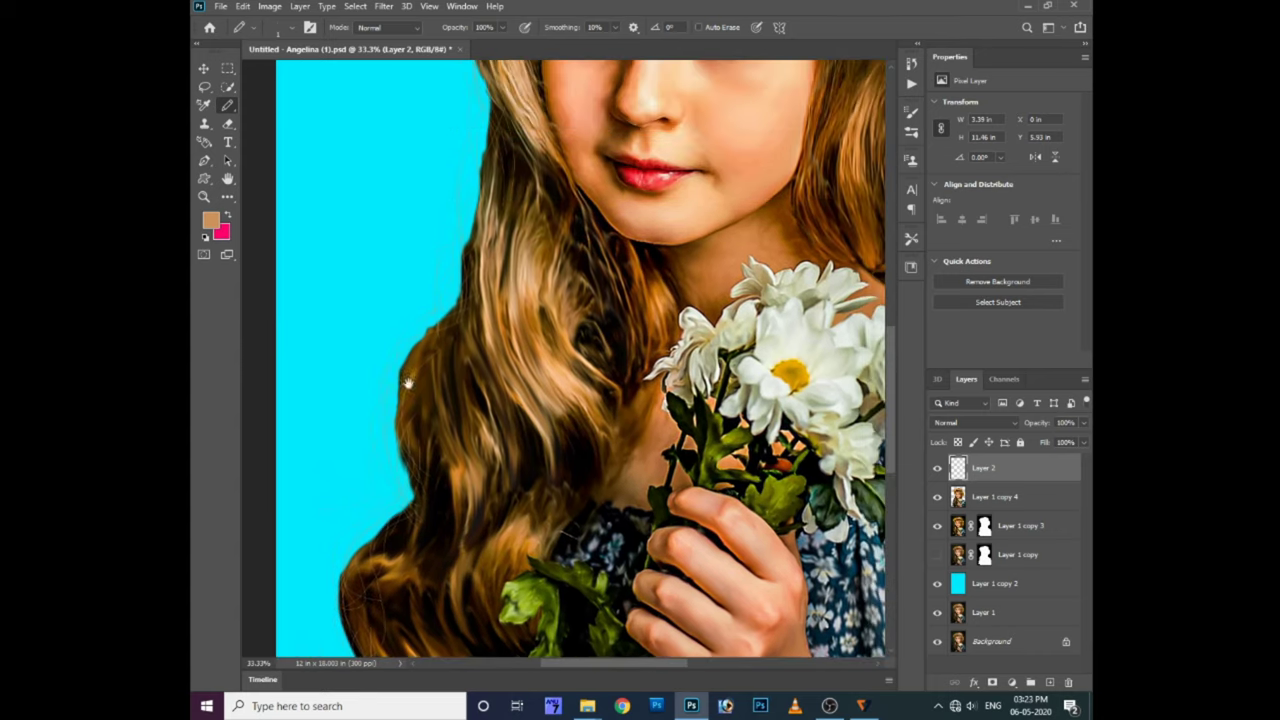
pyautogui.moveTo(450, 100); pyautogui.dragTo(433, 206)
pyautogui.moveTo(451, 162); pyautogui.dragTo(435, 290)
pyautogui.moveTo(872, 395); pyautogui.dragTo(632, 352)
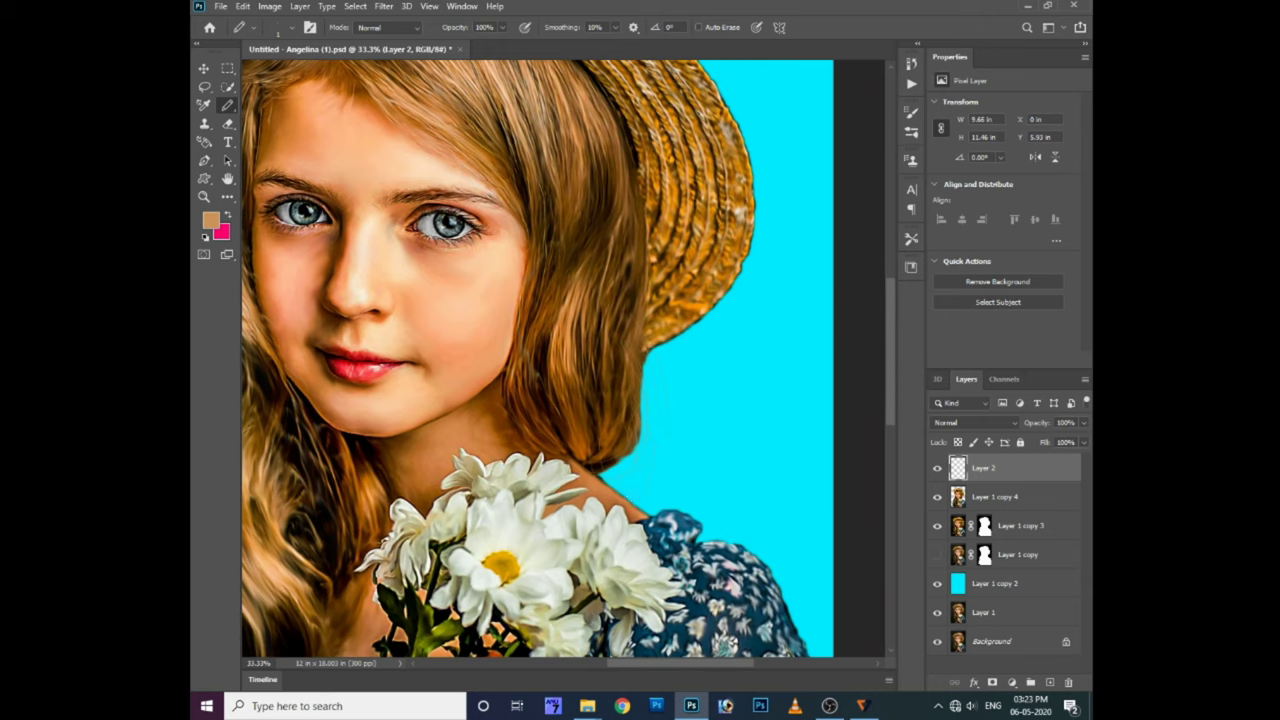
# Move the strand layer beneath Layer 1 copy 4 and zoom out to the whole portrait
pyautogui.hotkey('ctrl', '[')
pyautogui.hotkey('ctrl', '-')
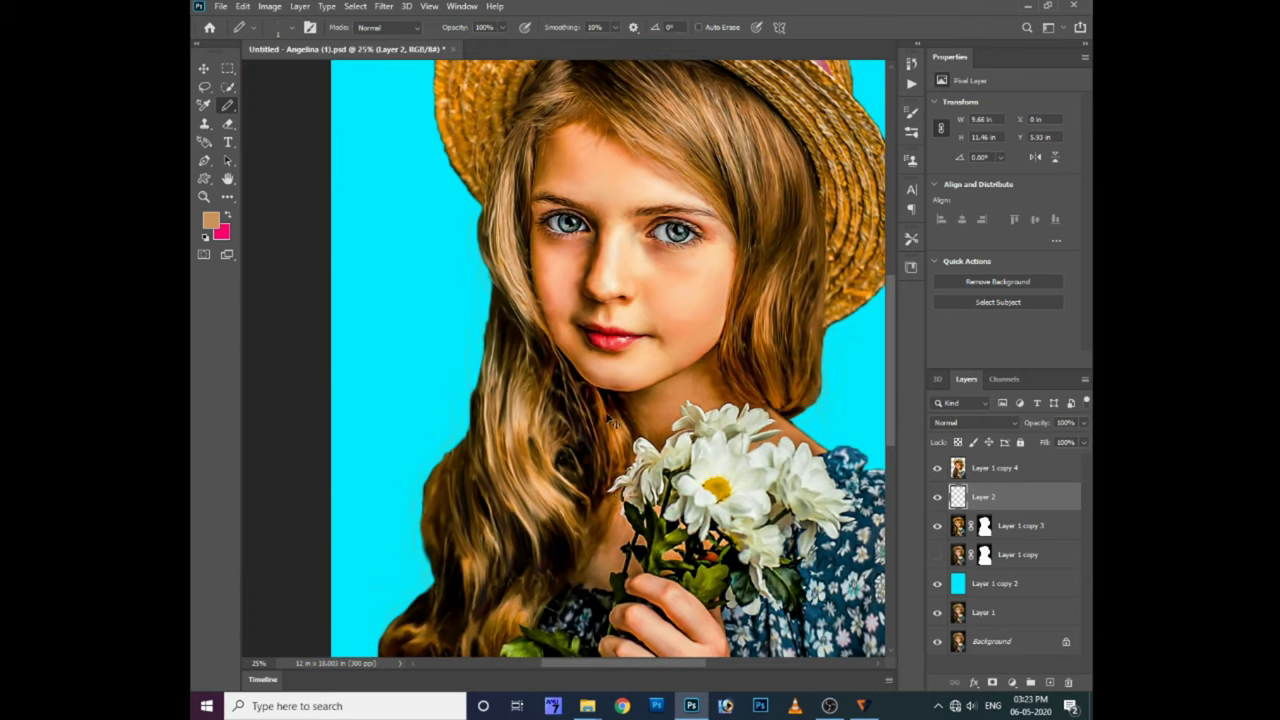
pyautogui.hotkey('ctrl', '-')
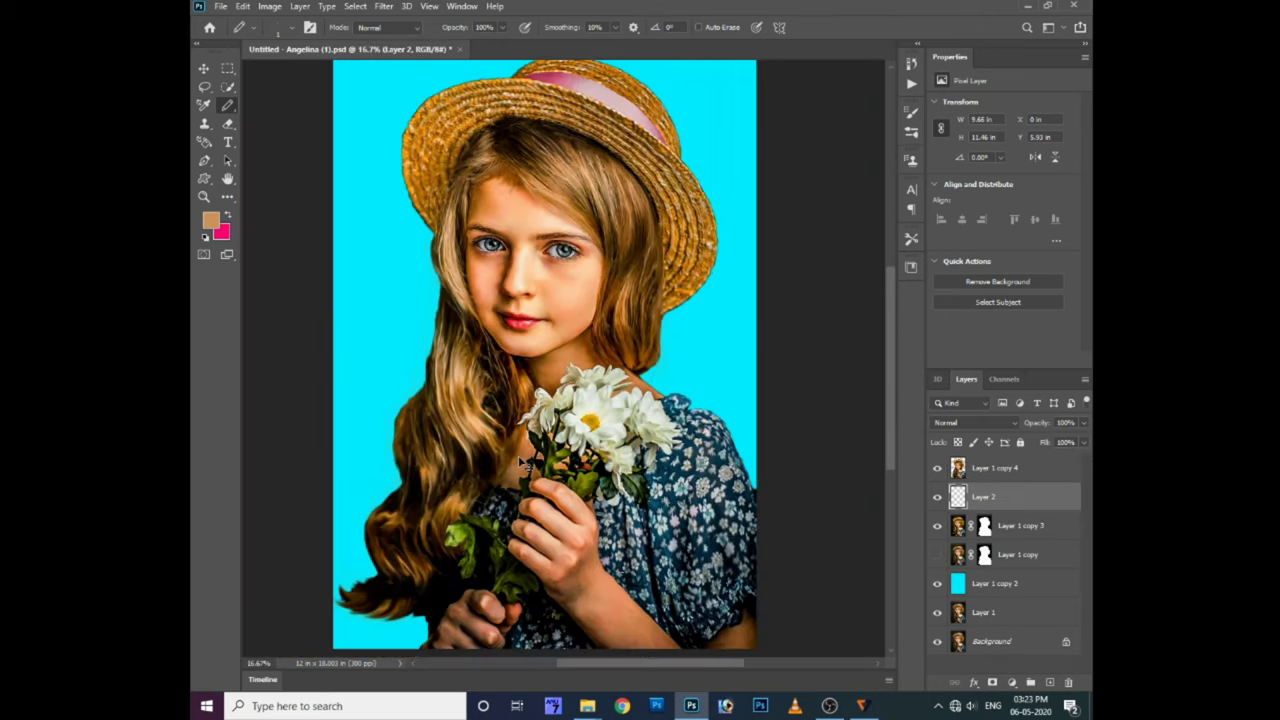
pyautogui.hotkey('ctrl', 't')
# Slightly resize the strand layer with Free Transform and confirm it
pyautogui.moveTo(678, 393); pyautogui.dragTo(690, 380)
pyautogui.press('Return')
pyautogui.hotkey('ctrl', '+')
pyautogui.scroll(2, 575, 400)
pyautogui.scroll(2, 578, 400)
# Soften the hair strands with a 1.8-pixel Gaussian Blur
pyautogui.click(383, 6)
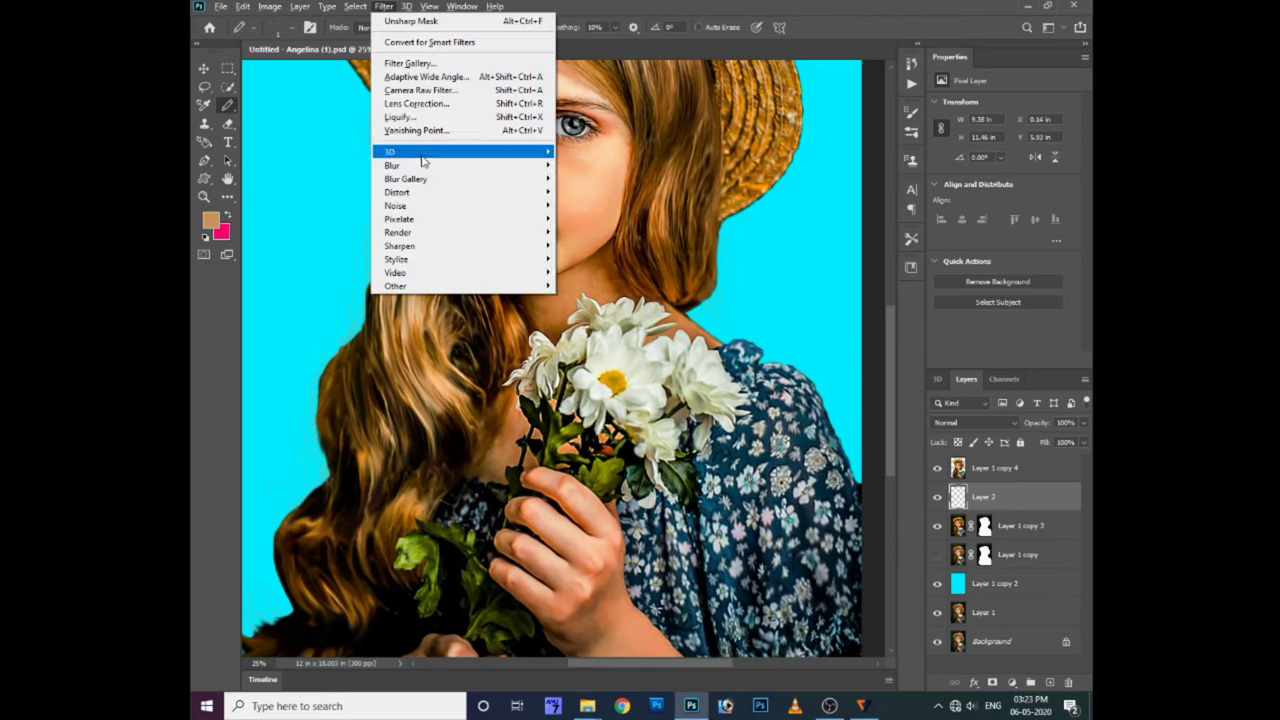
pyautogui.click(578, 214)
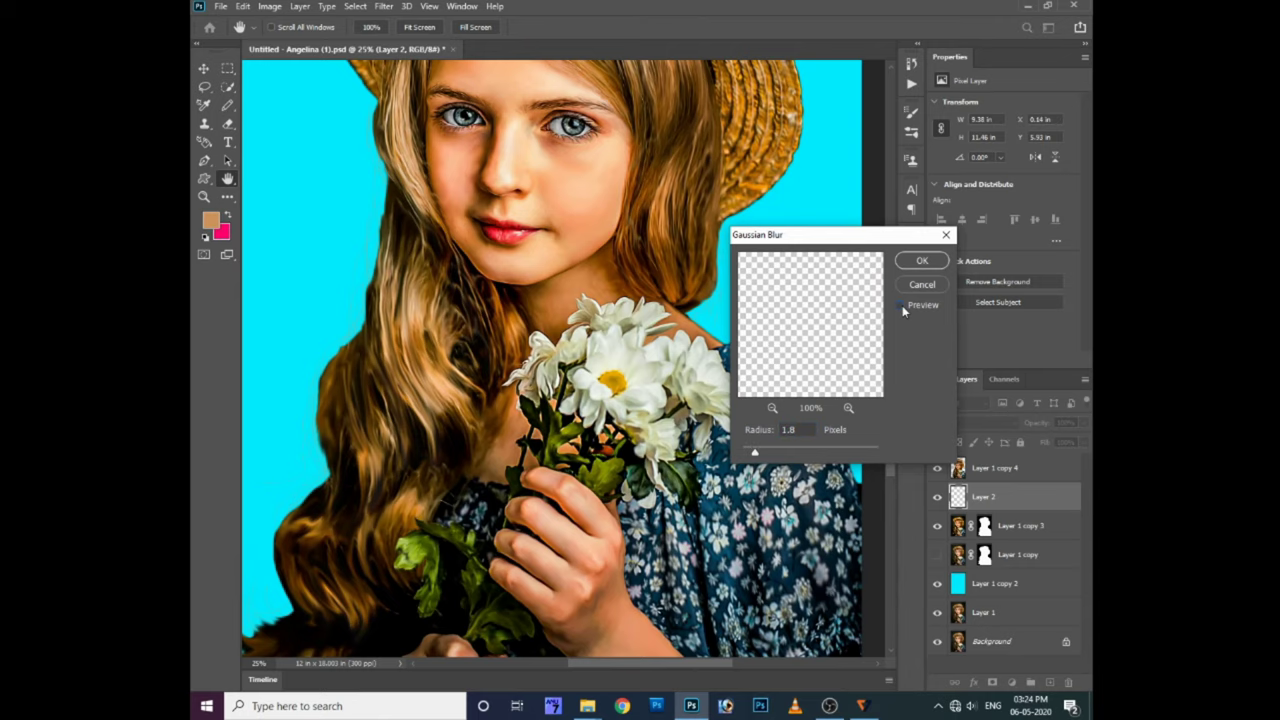
pyautogui.press('Return')
pyautogui.press('b')
pyautogui.hotkey('ctrl', 'j')
pyautogui.hotkey('ctrl', '-')
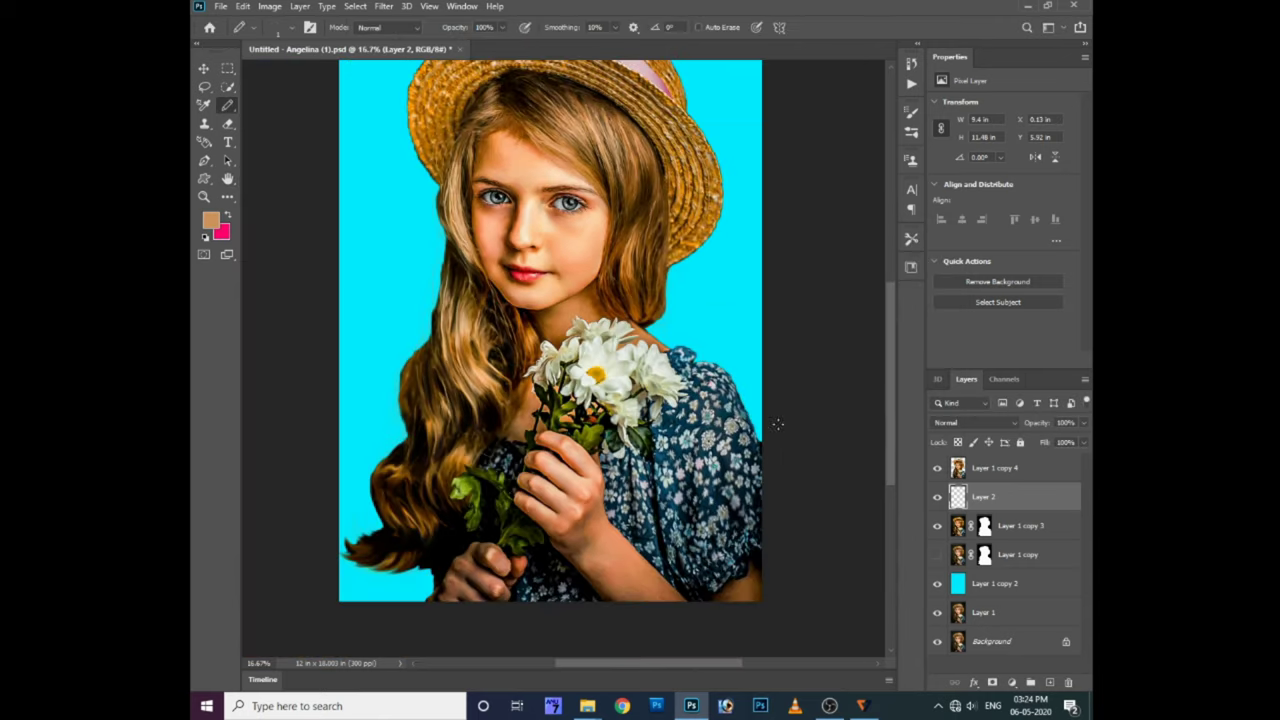
pyautogui.hotkey('ctrl', '-')
# Undo recent layer steps and toggle painted layers' visibility to compare versions
pyautogui.hotkey('ctrl', 'e')
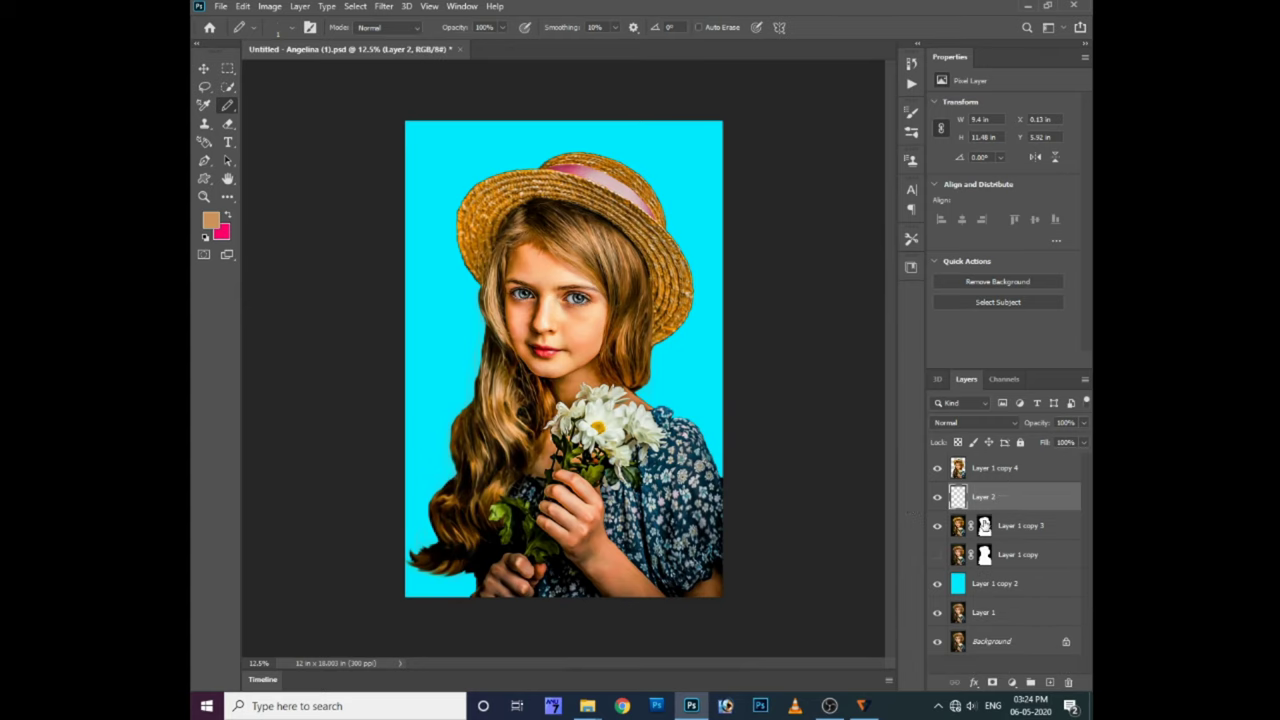
pyautogui.click(995, 468)
pyautogui.hotkey('ctrl', 'e')
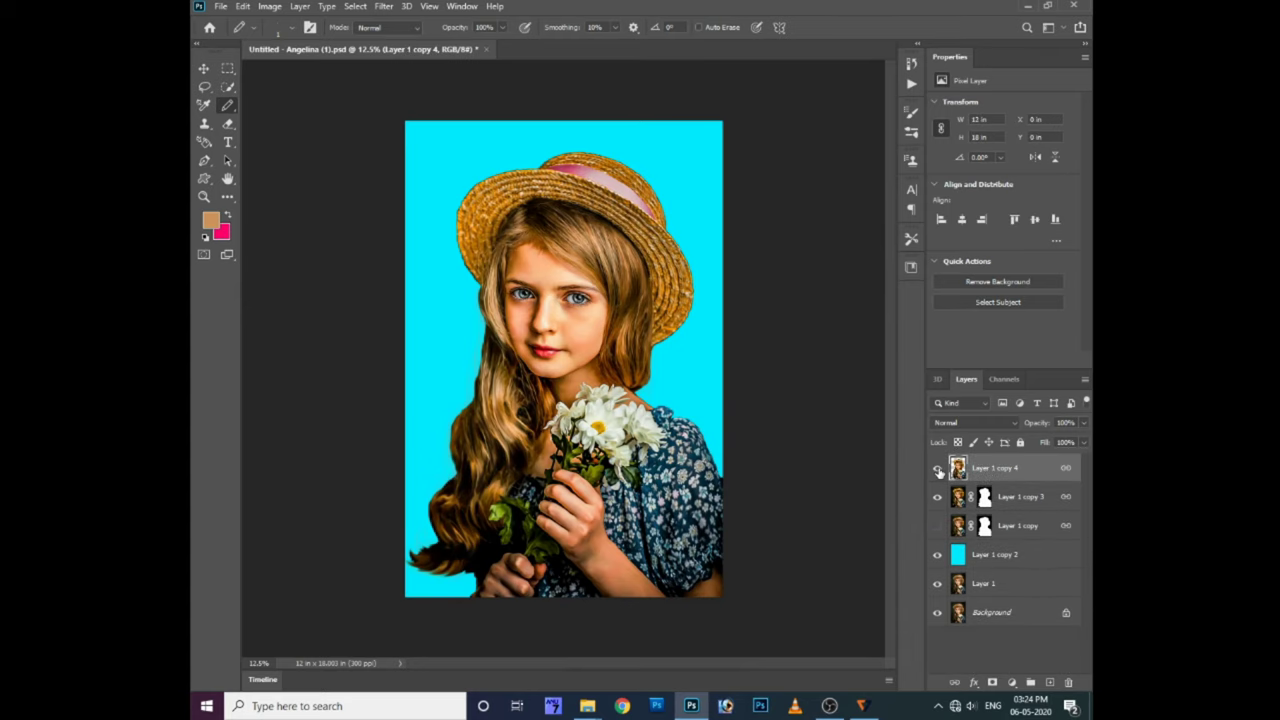
pyautogui.hotkey('ctrl', '+')
pyautogui.click(937, 468)
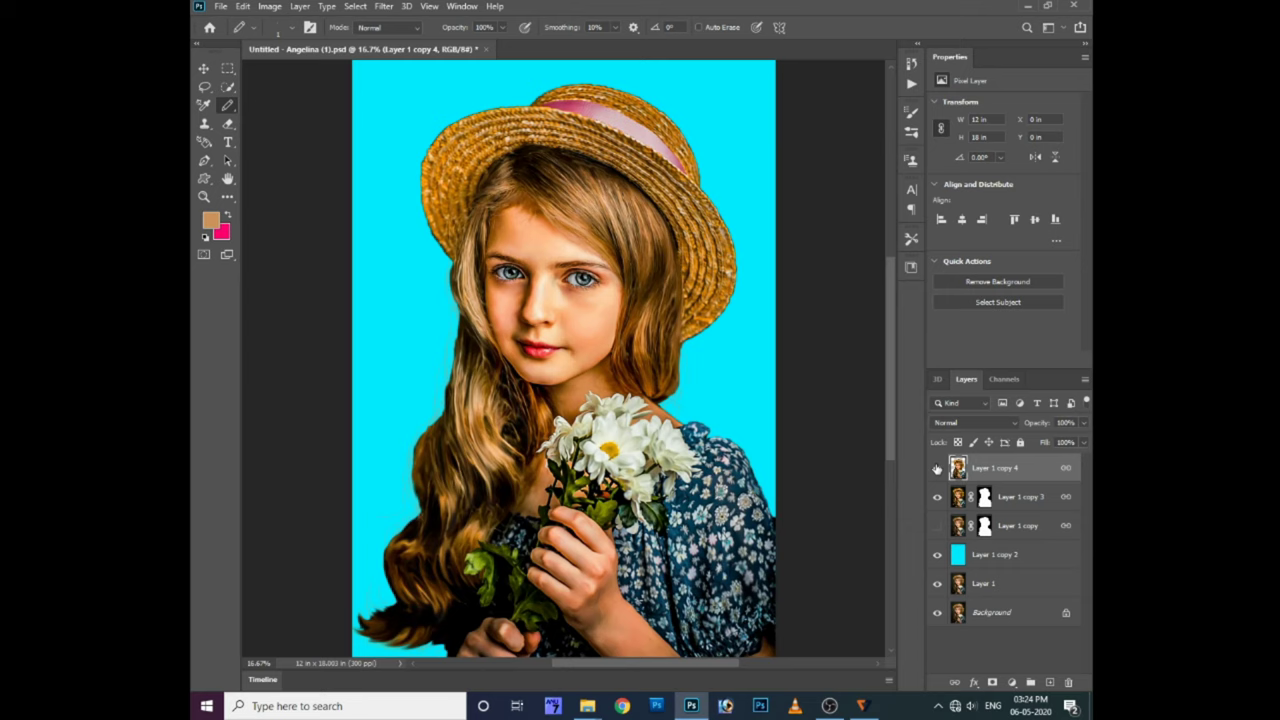
pyautogui.click(937, 525)
pyautogui.click(937, 468)
pyautogui.hotkey('ctrl', '+')
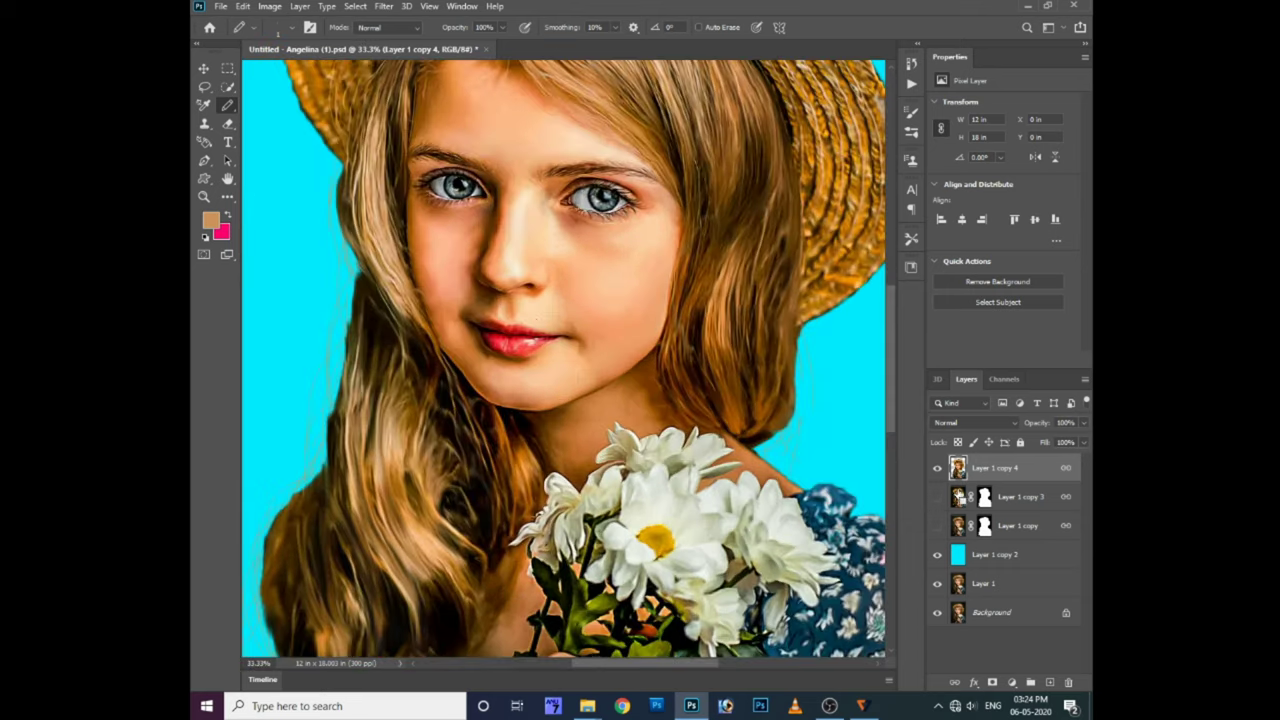
pyautogui.click(937, 496)
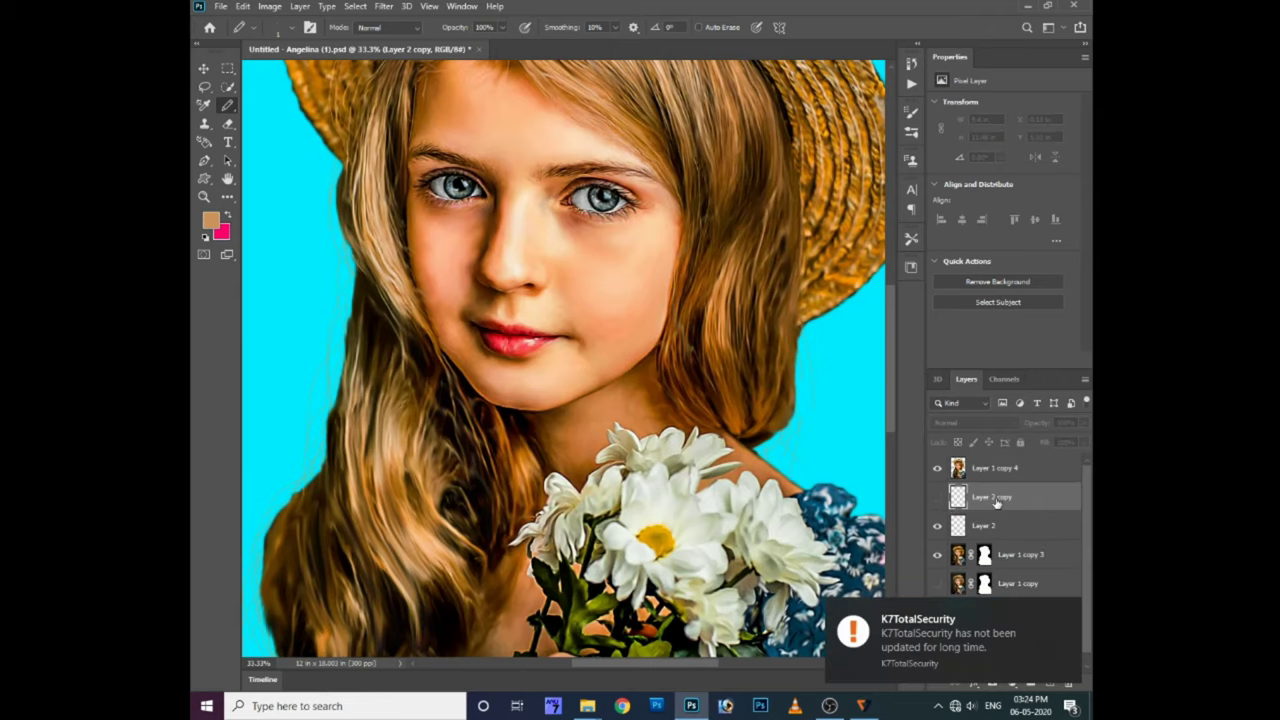
# Merge the visible painted layers into Layer 2 and hide Layer 1 copy 3
pyautogui.hotkey('ctrl', 'e')
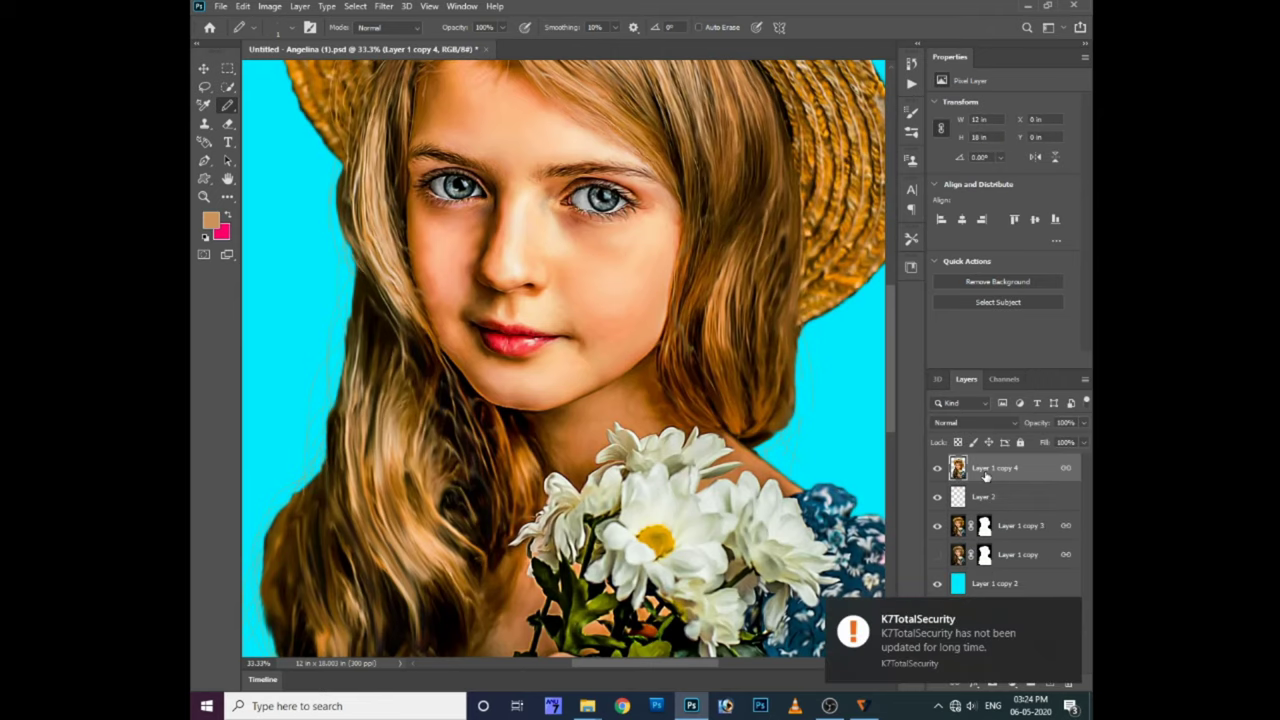
pyautogui.click(937, 497)
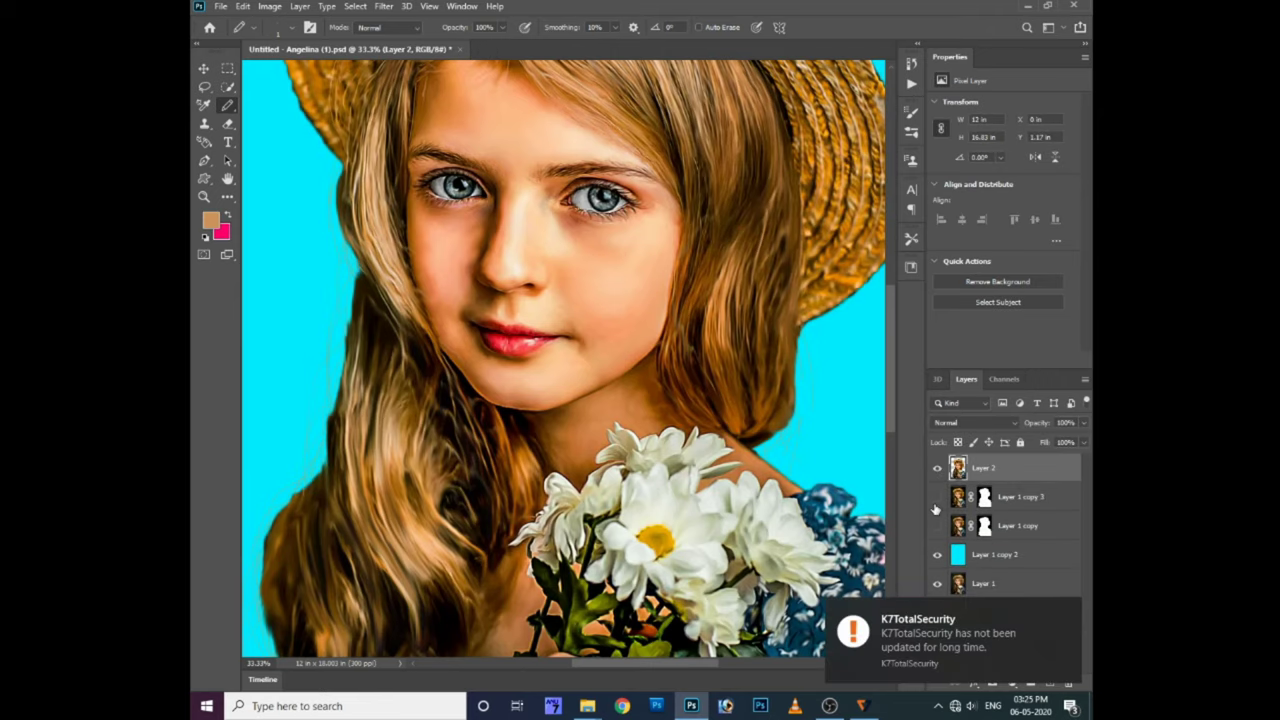
pyautogui.hotkey('ctrl', '-')
pyautogui.keyDown('ctrl'); pyautogui.rightClick(572, 286); pyautogui.keyUp('ctrl')
pyautogui.hotkey('ctrl', '-')
pyautogui.keyDown('ctrl'); pyautogui.rightClick(619, 266); pyautogui.keyUp('ctrl')
pyautogui.click(622, 267)
pyautogui.hotkey('ctrl', '-')
pyautogui.hotkey('ctrl', '+')
pyautogui.hotkey('ctrl', '+')
# Add an empty Layer 3 masked to the girl's outline, targeting its pixels
pyautogui.keyDown('ctrl'); pyautogui.click(957, 476); pyautogui.keyUp('ctrl')
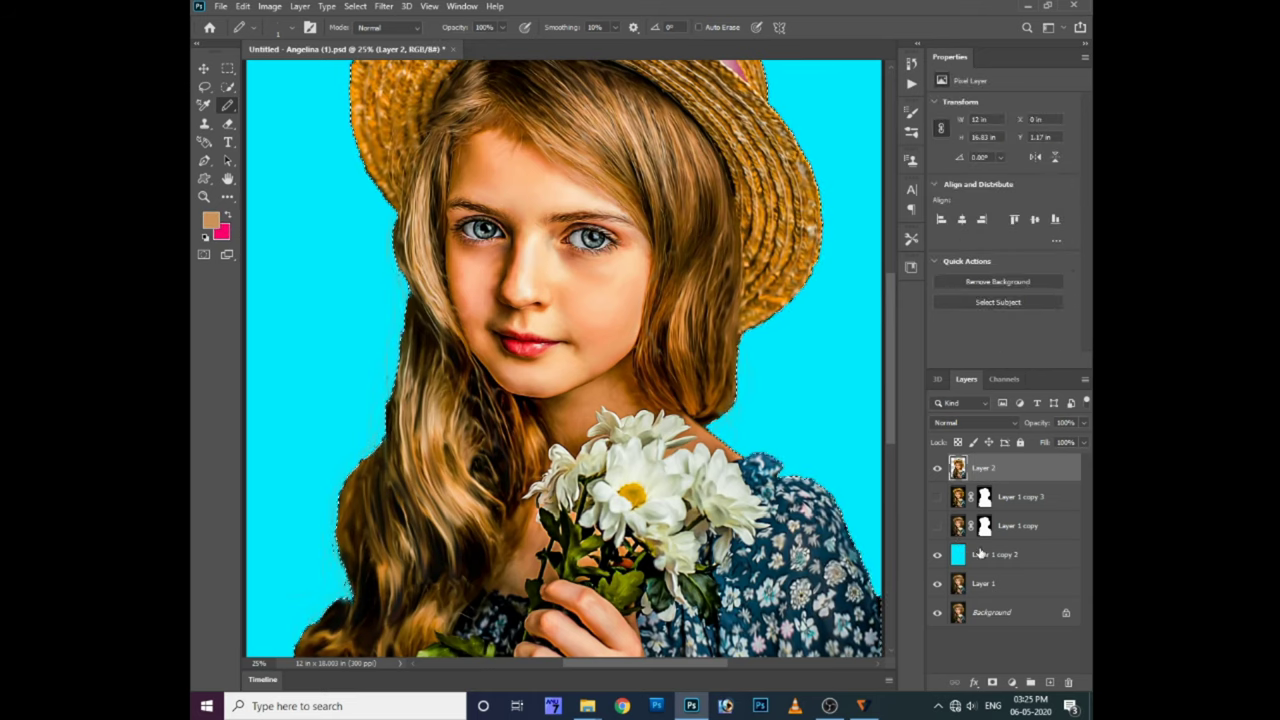
pyautogui.click(1048, 682)
pyautogui.click(992, 682)
pyautogui.hotkey('ctrl', '-')
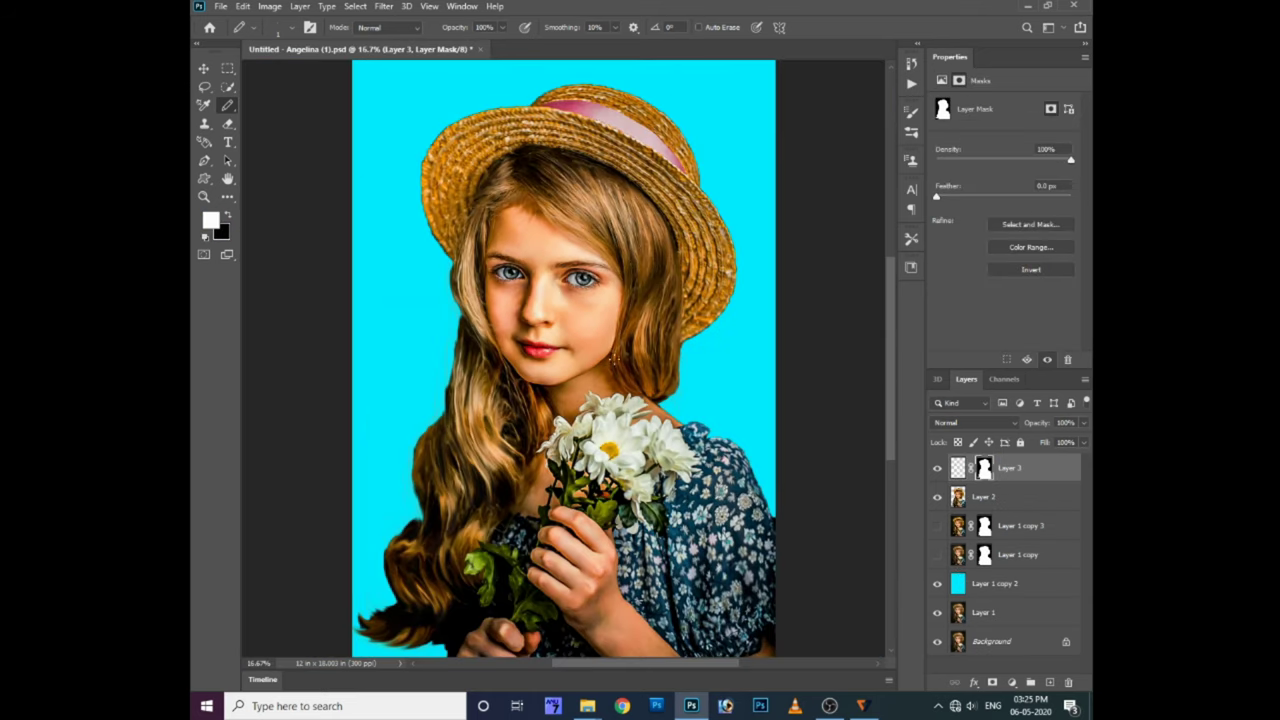
pyautogui.click(957, 467)
# Set Layer 3 to Overlay and blush both cheeks pink with a soft brush
pyautogui.click(970, 422)
pyautogui.click(960, 506)
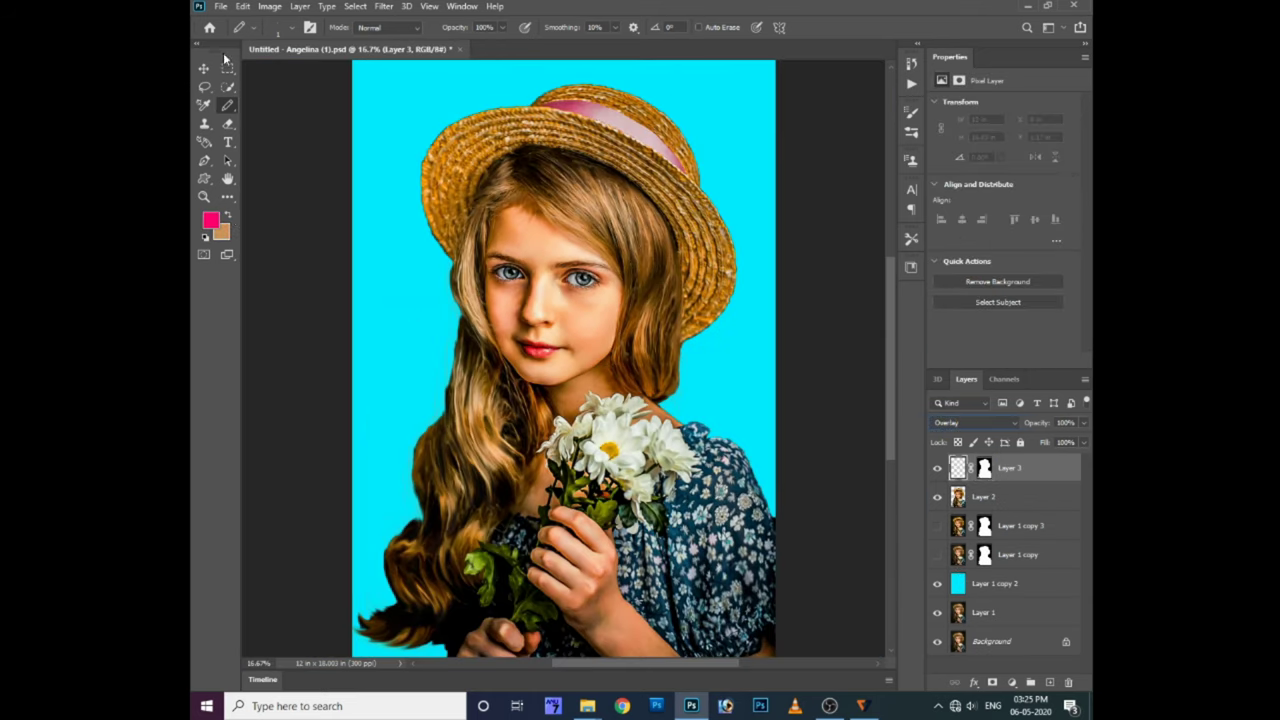
pyautogui.hotkey('ctrl', '+')
pyautogui.hotkey('ctrl', '+')
pyautogui.hotkey('ctrl', '+')
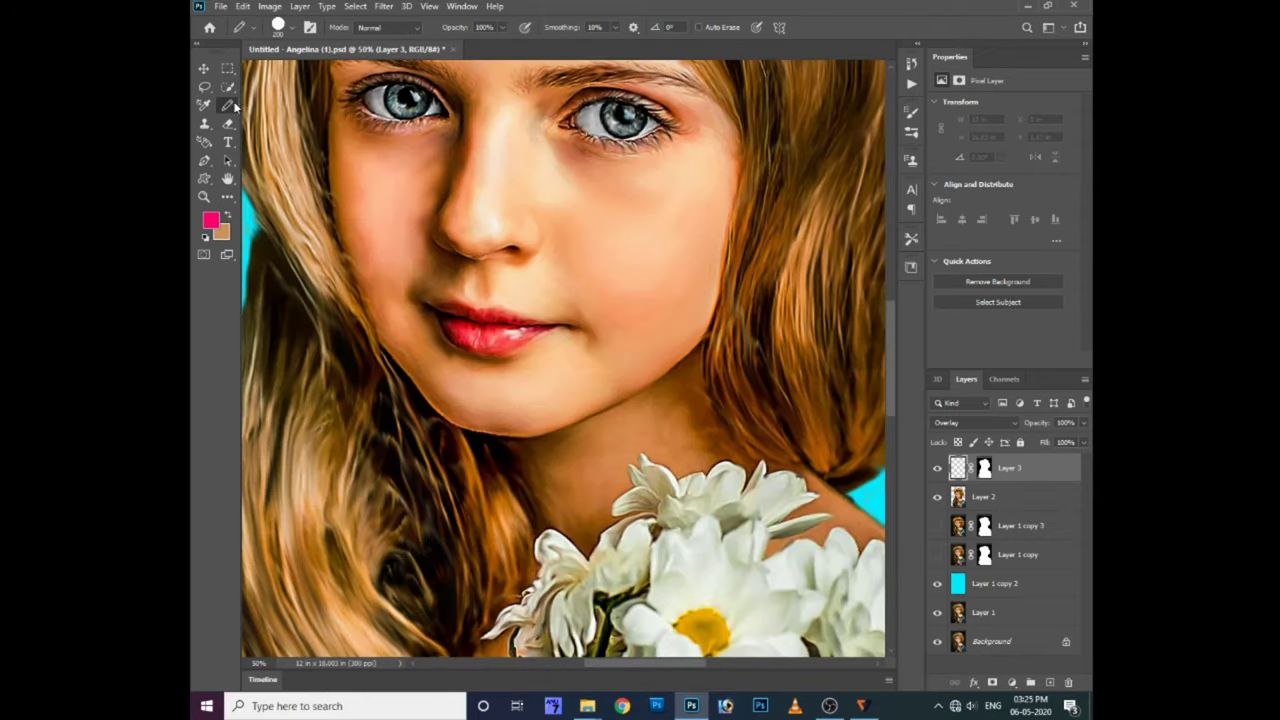
pyautogui.moveTo(234, 104); pyautogui.dragTo(280, 110)
pyautogui.press('[')
pyautogui.press('[')
pyautogui.moveTo(651, 223); pyautogui.dragTo(654, 274)
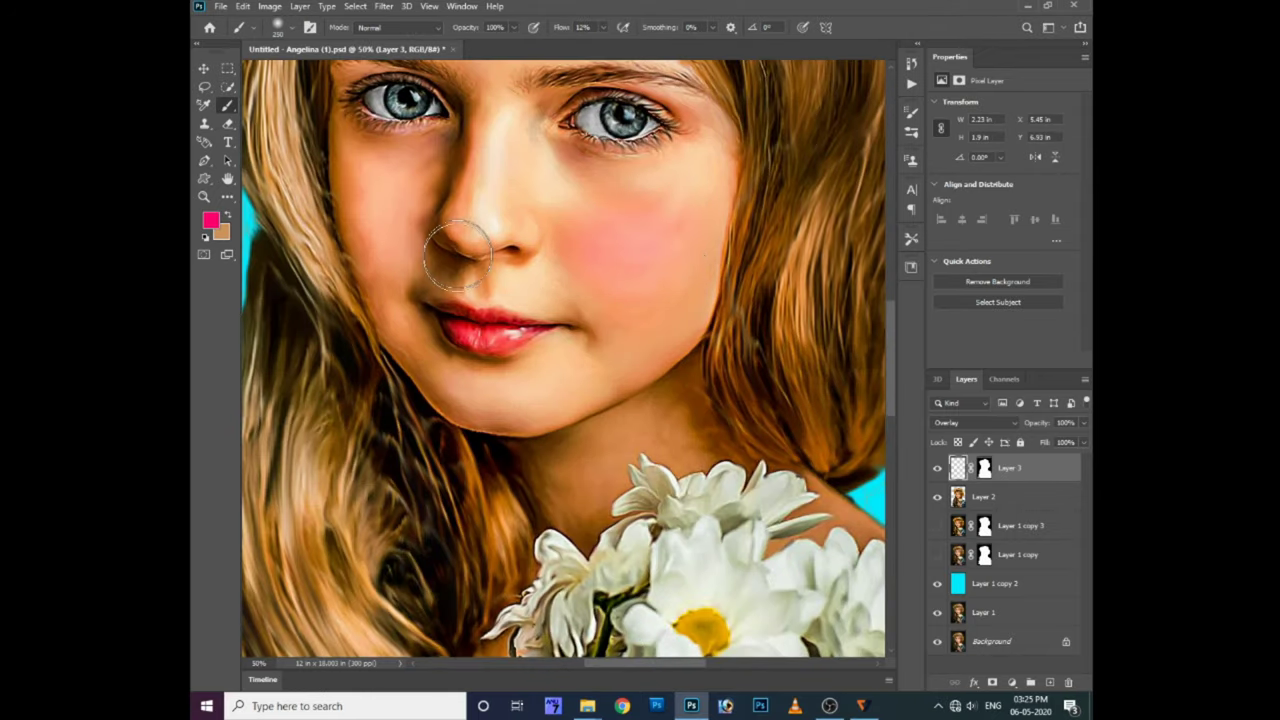
pyautogui.moveTo(375, 215); pyautogui.dragTo(385, 245)
# Redden the lips and tint the eyelids and brow area pink with a smaller brush
pyautogui.press('[')
pyautogui.press('[')
pyautogui.press('[')
pyautogui.moveTo(490, 340); pyautogui.dragTo(447, 312)
pyautogui.hotkey('ctrl', '+')
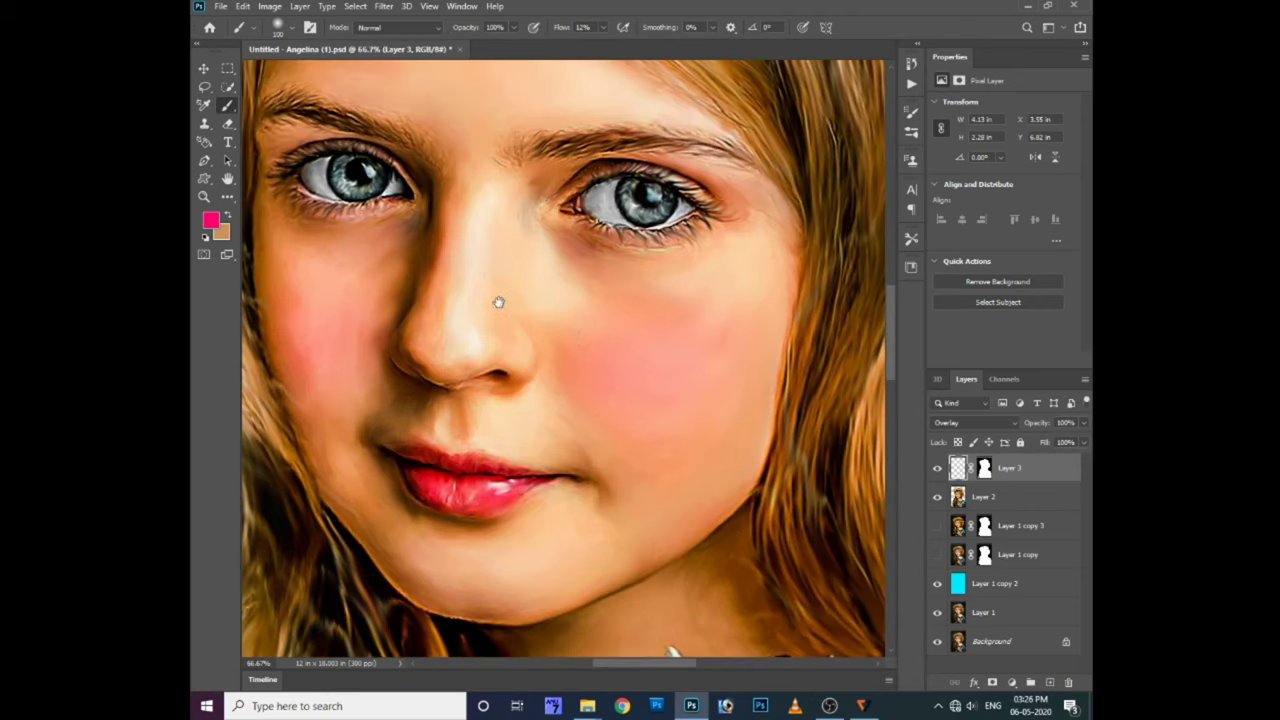
pyautogui.moveTo(546, 172)
pyautogui.mouseDown()
pyautogui.moveTo(360, 167)
pyautogui.moveTo(311, 132)
pyautogui.mouseUp()
pyautogui.click(1049, 682)
# Set the new layer to Overlay and paint both irises blue #1a9fd8
pyautogui.click(975, 422)
pyautogui.click(975, 523)
pyautogui.press('x')
pyautogui.click(210, 220)
pyautogui.write('1a9fd8')
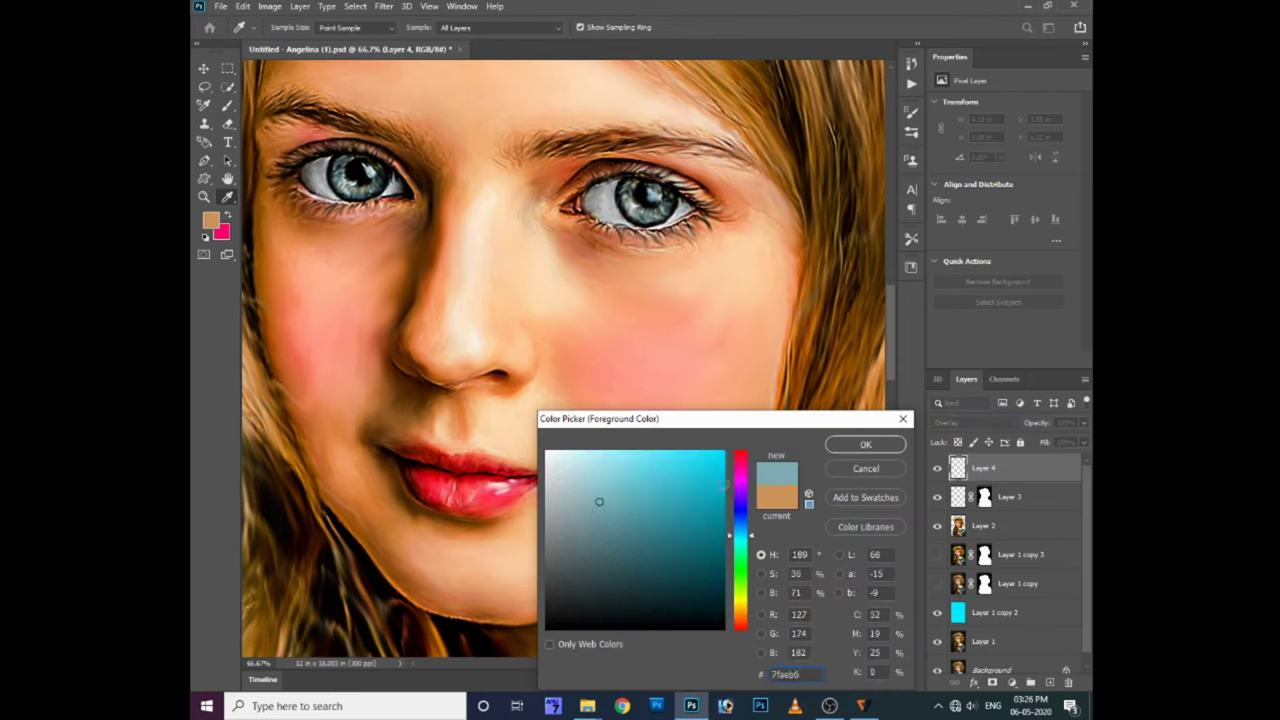
pyautogui.press('Return')
pyautogui.moveTo(645, 200); pyautogui.dragTo(640, 195)
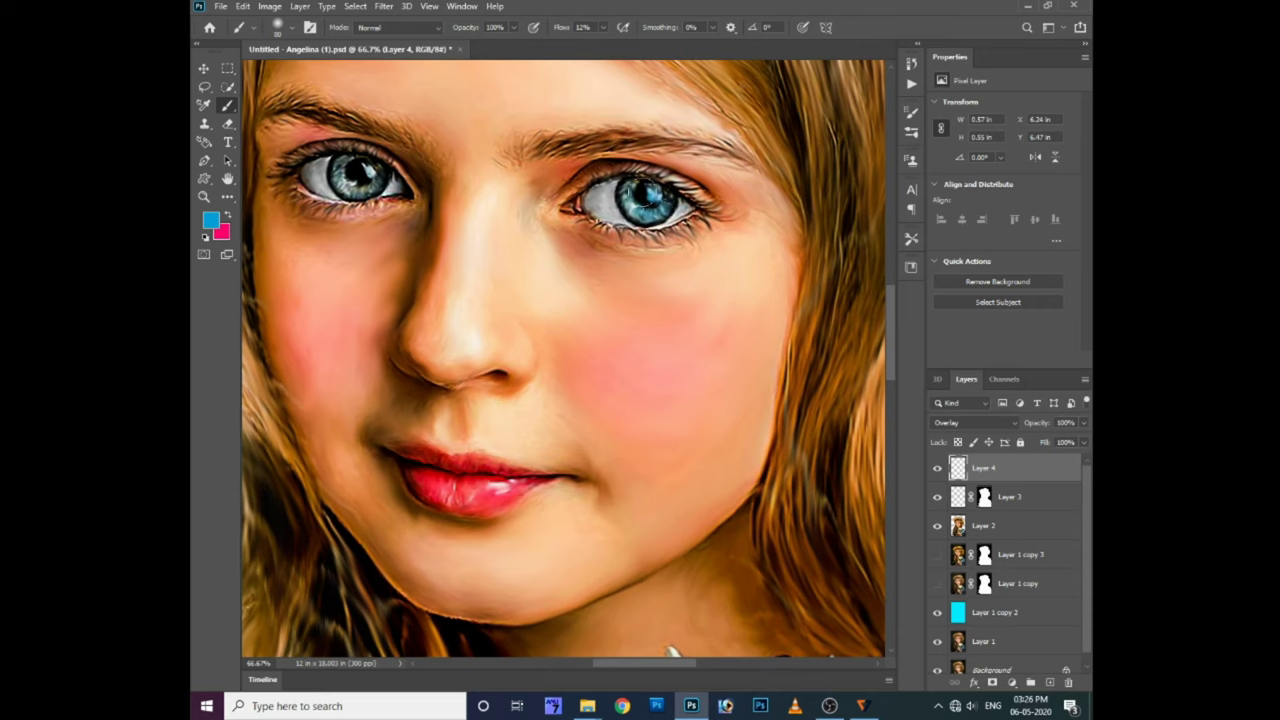
pyautogui.moveTo(360, 172); pyautogui.dragTo(365, 175)
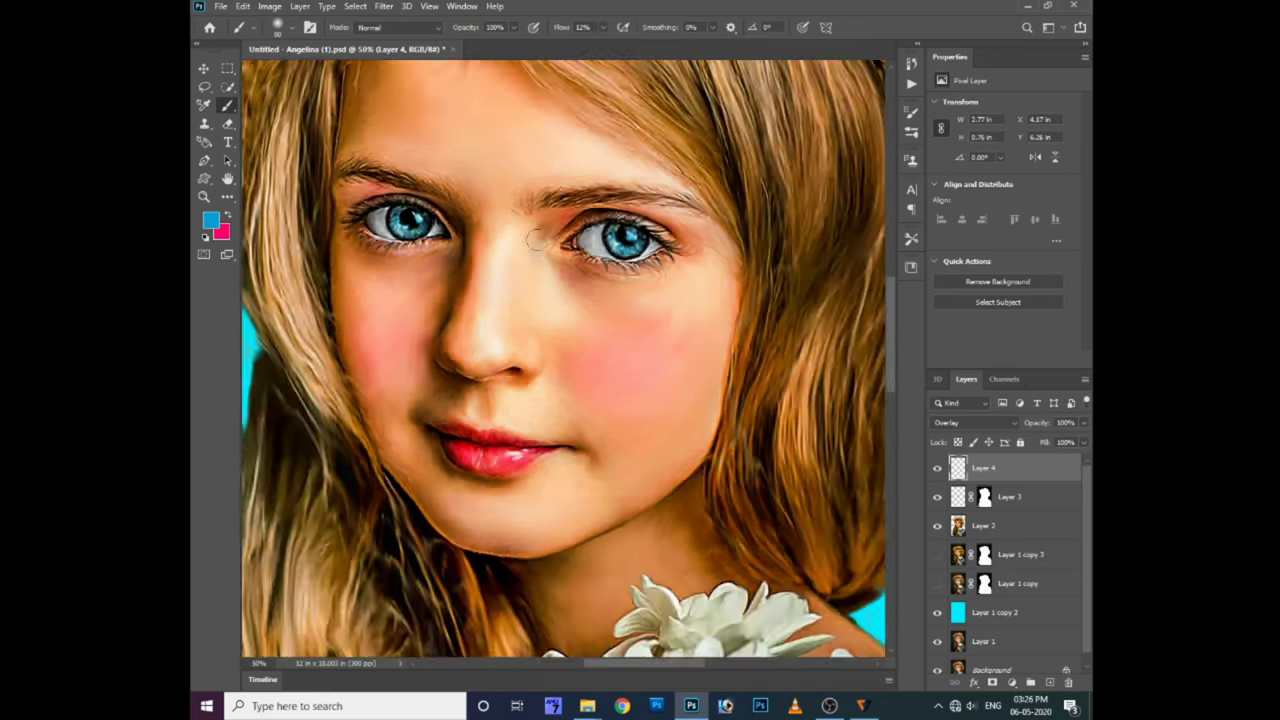
# Strengthen the iris blue by duplicating and merging Layer 4, then shift Hue +27
pyautogui.hotkey('ctrl', 'j')
pyautogui.hotkey('ctrl', '-')
pyautogui.hotkey('ctrl', 'e')
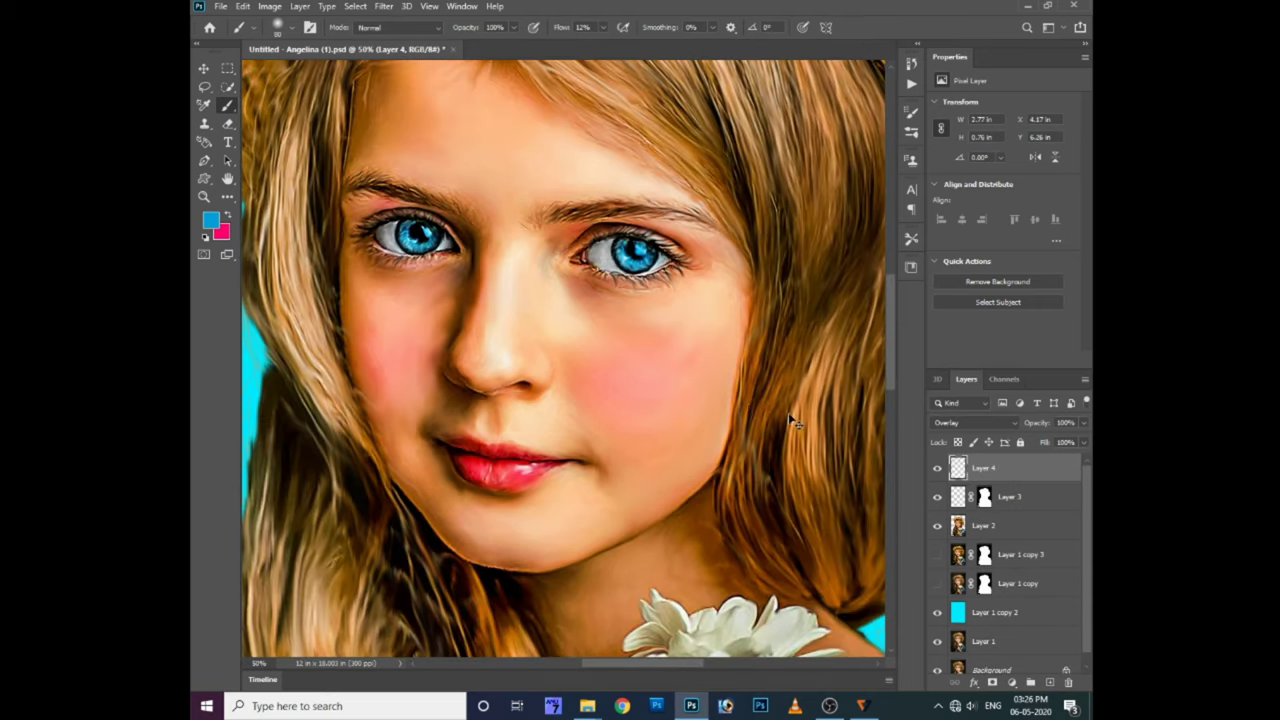
pyautogui.hotkey('ctrl', 'u')
pyautogui.moveTo(826, 357)
pyautogui.mouseDown()
pyautogui.moveTo(898, 372)
pyautogui.moveTo(833, 376)
pyautogui.mouseUp()
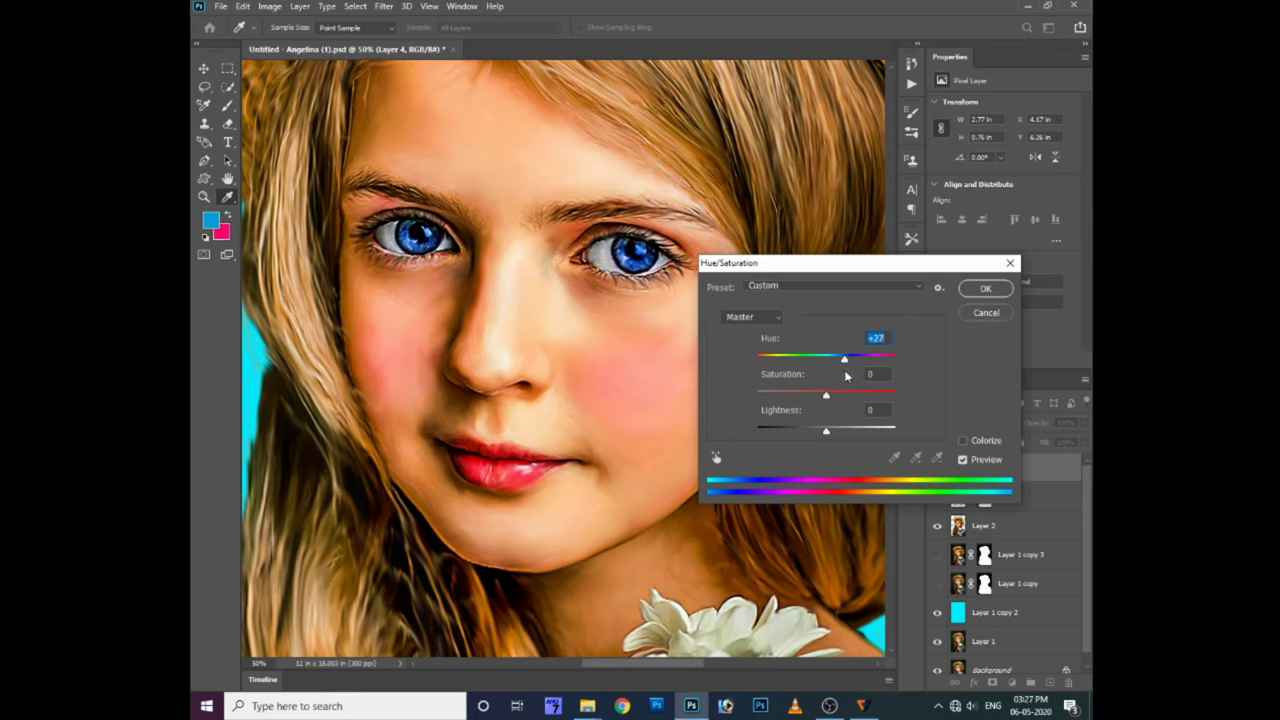
pyautogui.press('Return')
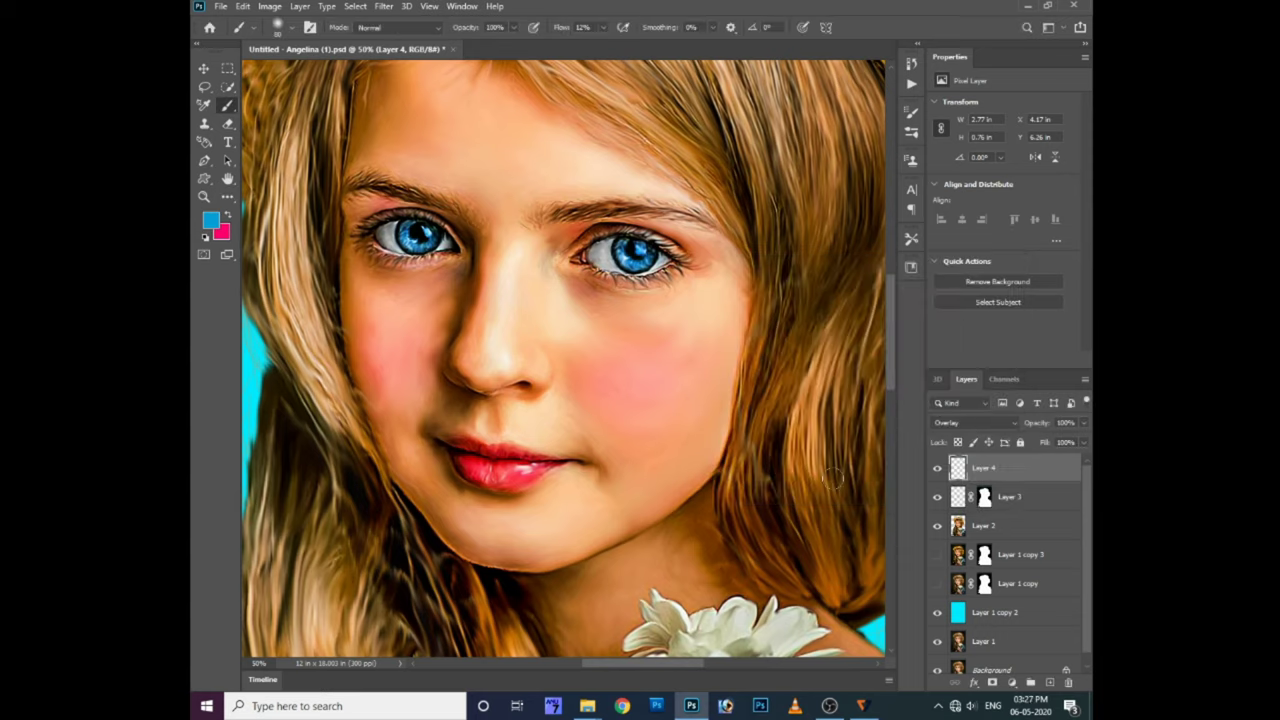
pyautogui.hotkey('ctrl', '+')
# Dodge Layer 2 to brighten the right eye's lower lash line and the nose bridge side
pyautogui.click(228, 196)
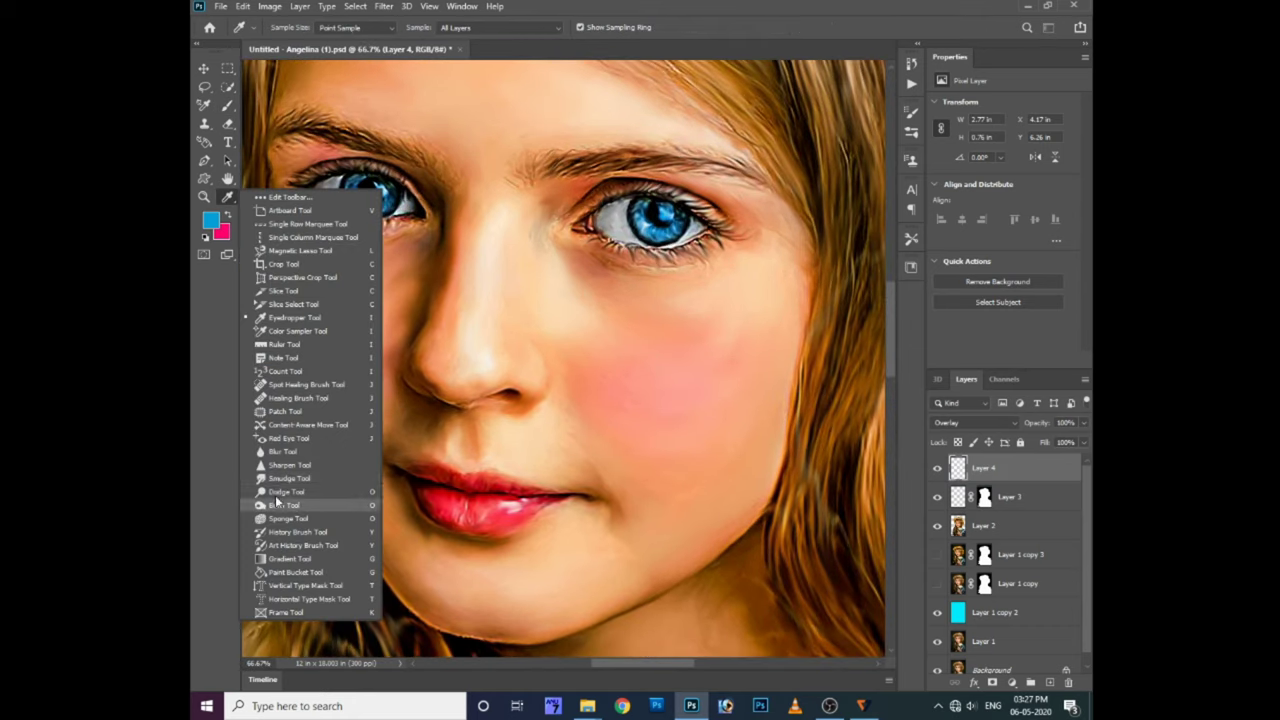
pyautogui.click(300, 505)
pyautogui.click(1000, 526)
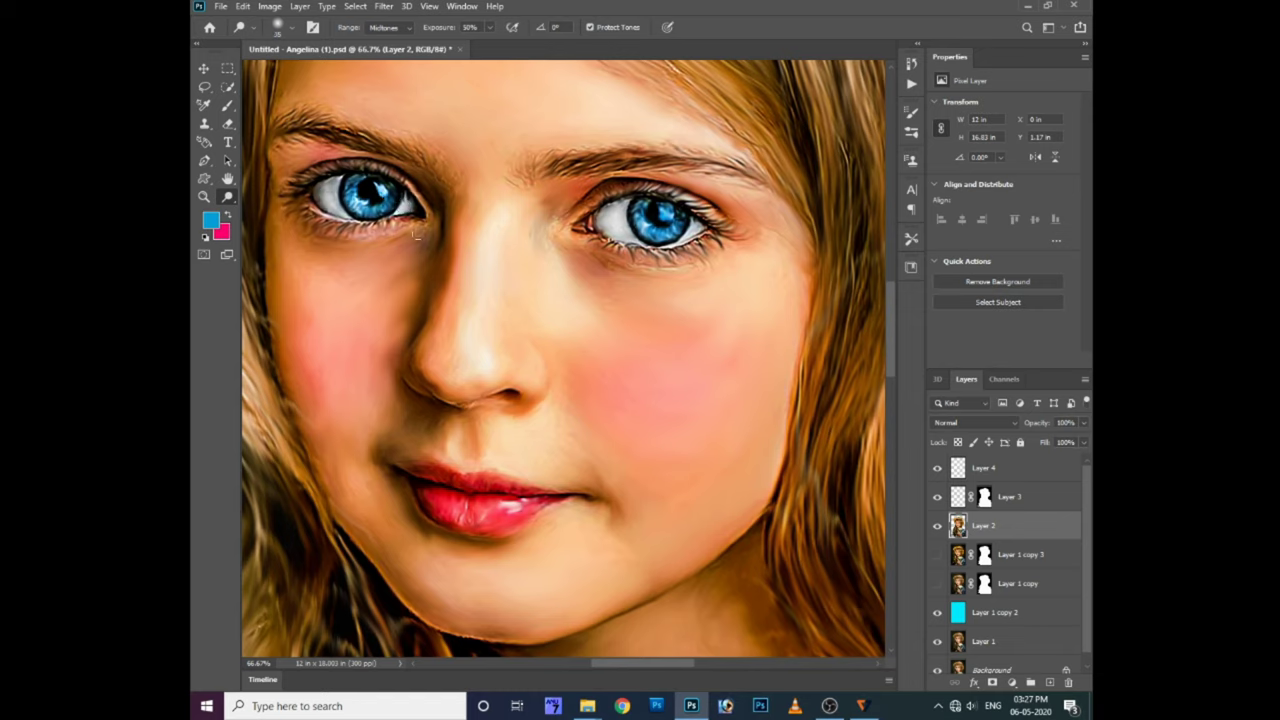
pyautogui.moveTo(608, 248); pyautogui.dragTo(650, 249)
pyautogui.moveTo(444, 325); pyautogui.dragTo(446, 384)
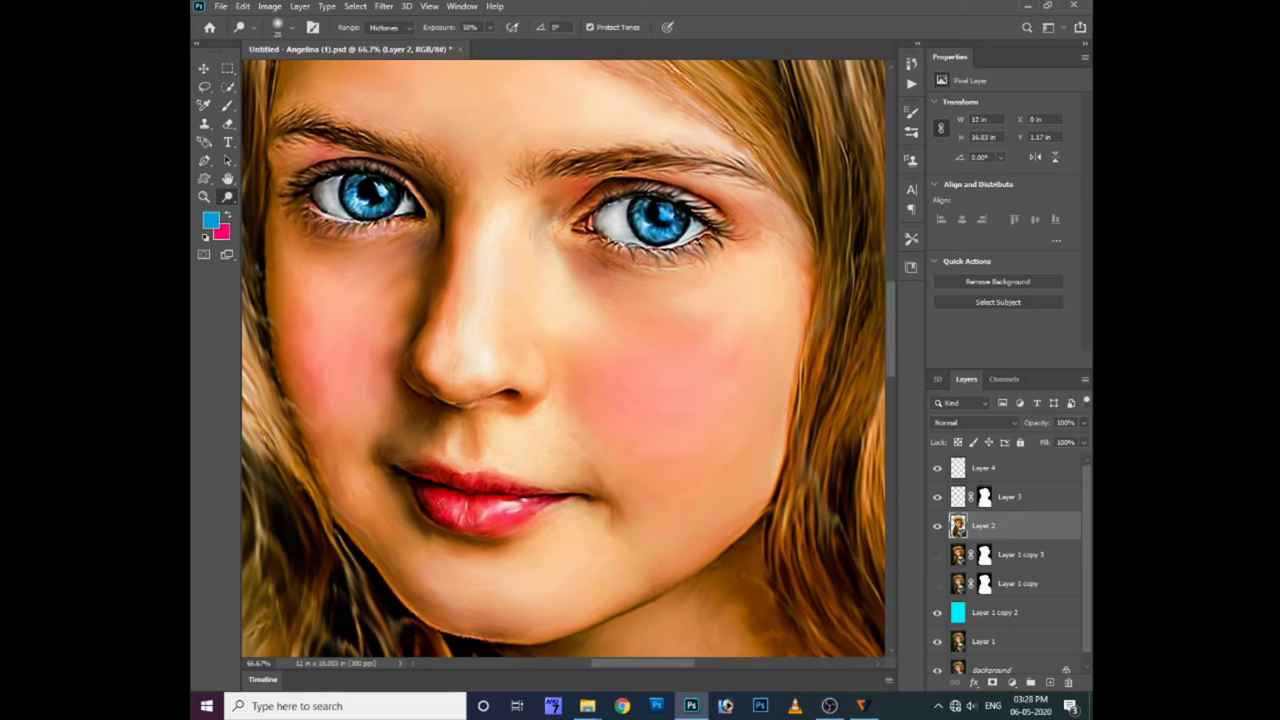
# Scroll down to the daisy bouquet and dress, and select Layer 4 with a 125 brush
pyautogui.hotkey('ctrl', '-')
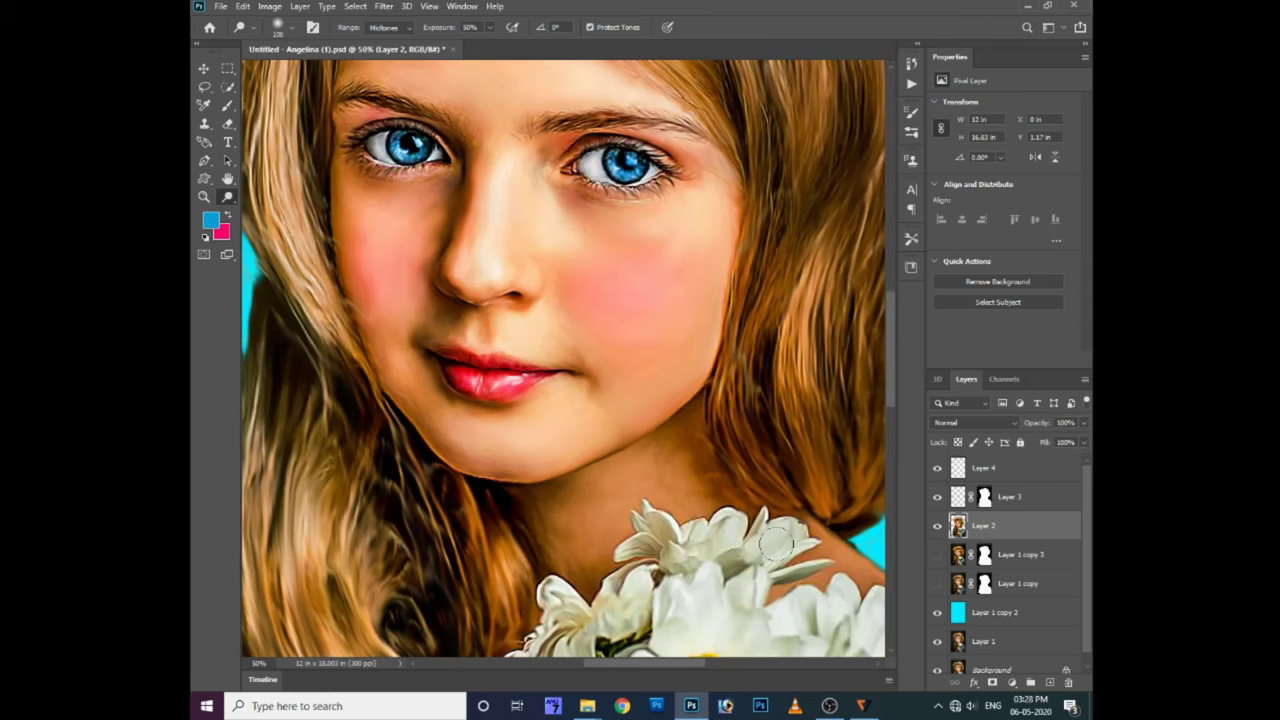
pyautogui.scroll(-1, 777, 543)
pyautogui.scroll(-1, 777, 544)
pyautogui.scroll(-1, 778, 545)
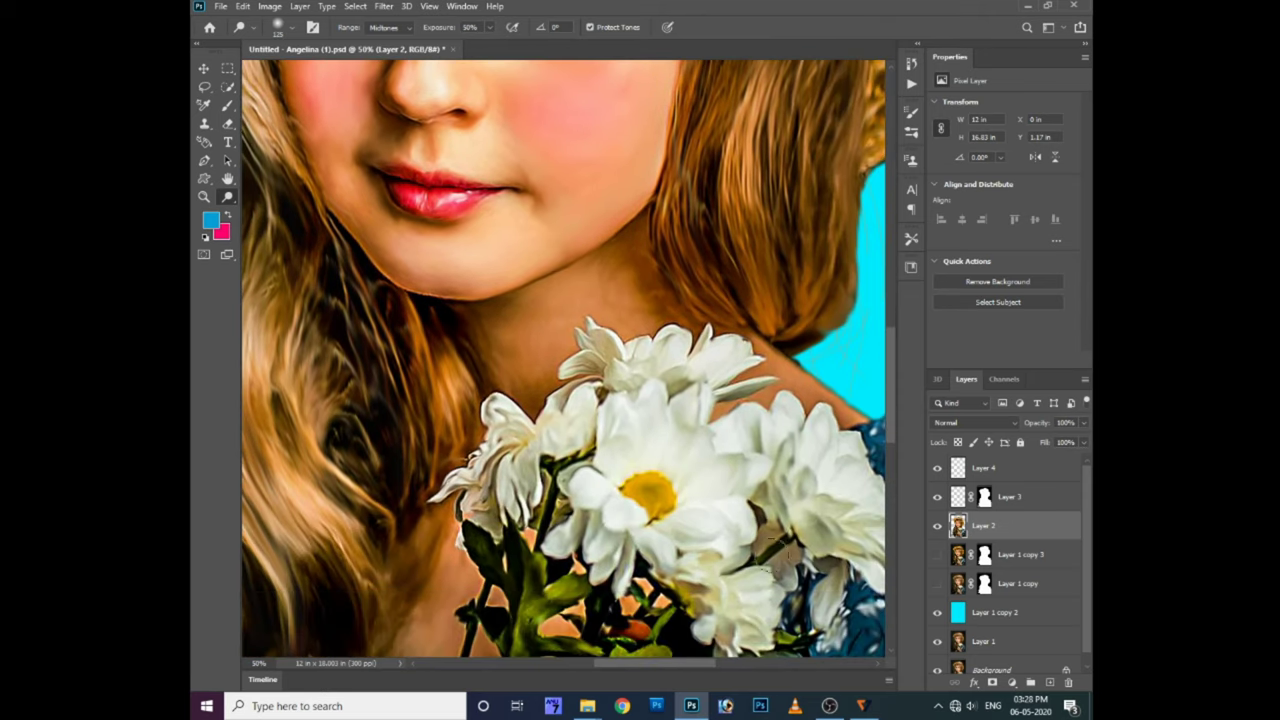
pyautogui.scroll(-1, 778, 545)
pyautogui.press('b')
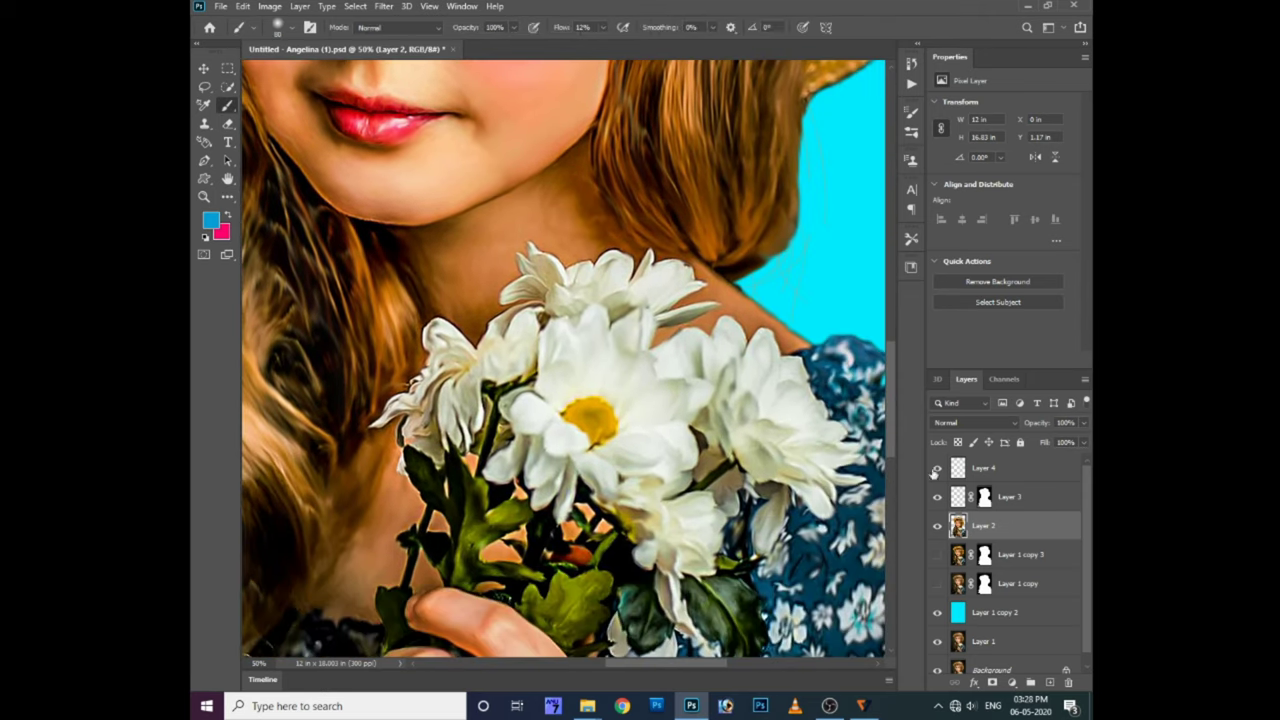
pyautogui.click(984, 470)
pyautogui.scroll(-1, 615, 455)
pyautogui.press('[')
pyautogui.press('[')
pyautogui.press('[')
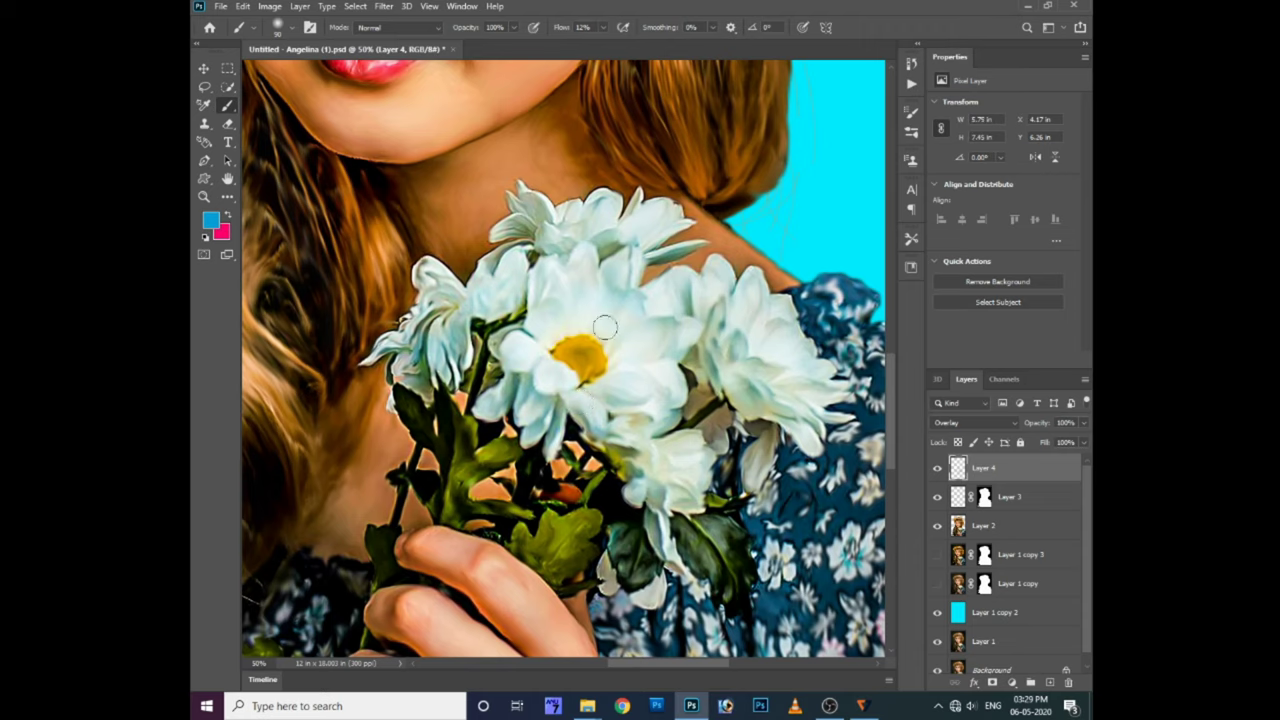
# Add a new Layer 5 above Layer 4 with Overlay blending
pyautogui.scroll(-3, 604, 328)
pyautogui.scroll(2, 604, 328)
pyautogui.rightClick(586, 196)
pyautogui.click(1012, 530)
pyautogui.click(990, 467)
pyautogui.hotkey('ctrl', 'shift', 'alt', 'n')
pyautogui.click(975, 422)
pyautogui.click(960, 490)
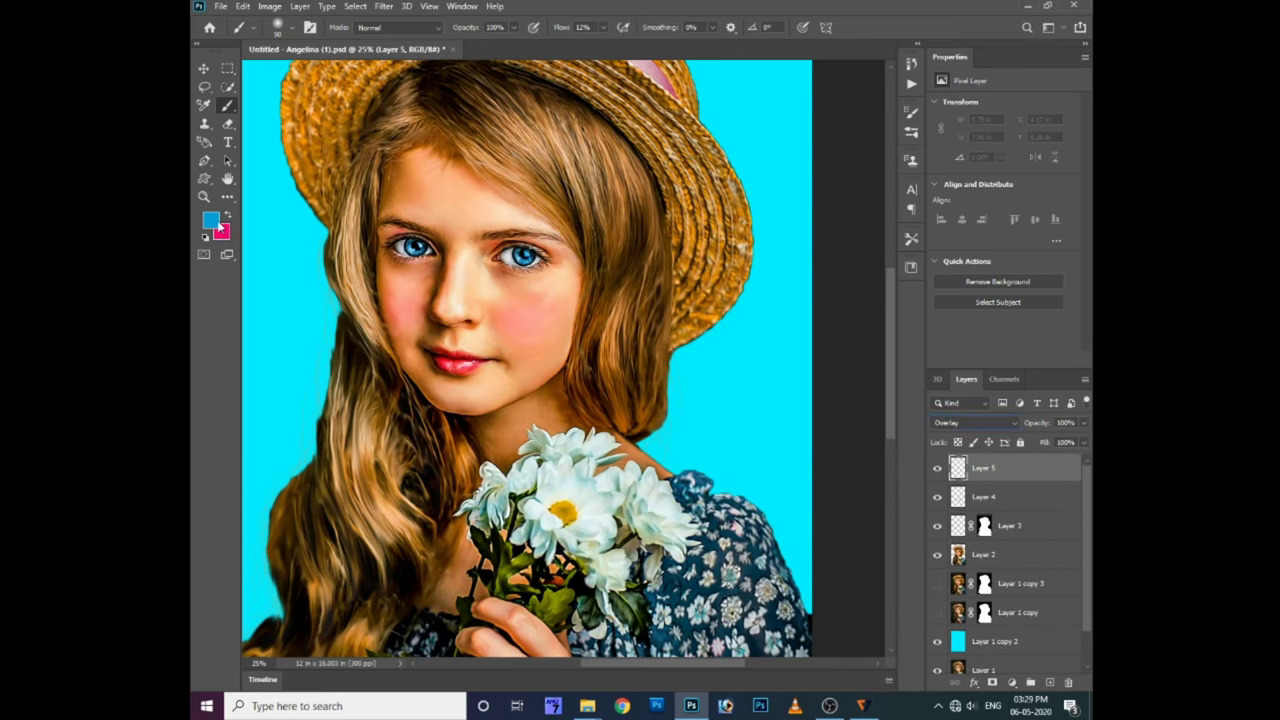
# Pick orange ff7100, lighten it slightly, and brush a soft glow over the forehead
pyautogui.click(215, 222)
pyautogui.write('ff7100')
pyautogui.press('Return')
pyautogui.click(215, 222)
pyautogui.click(678, 402)
pyautogui.press('Return')
pyautogui.press('b')
pyautogui.moveTo(520, 185); pyautogui.dragTo(610, 140)
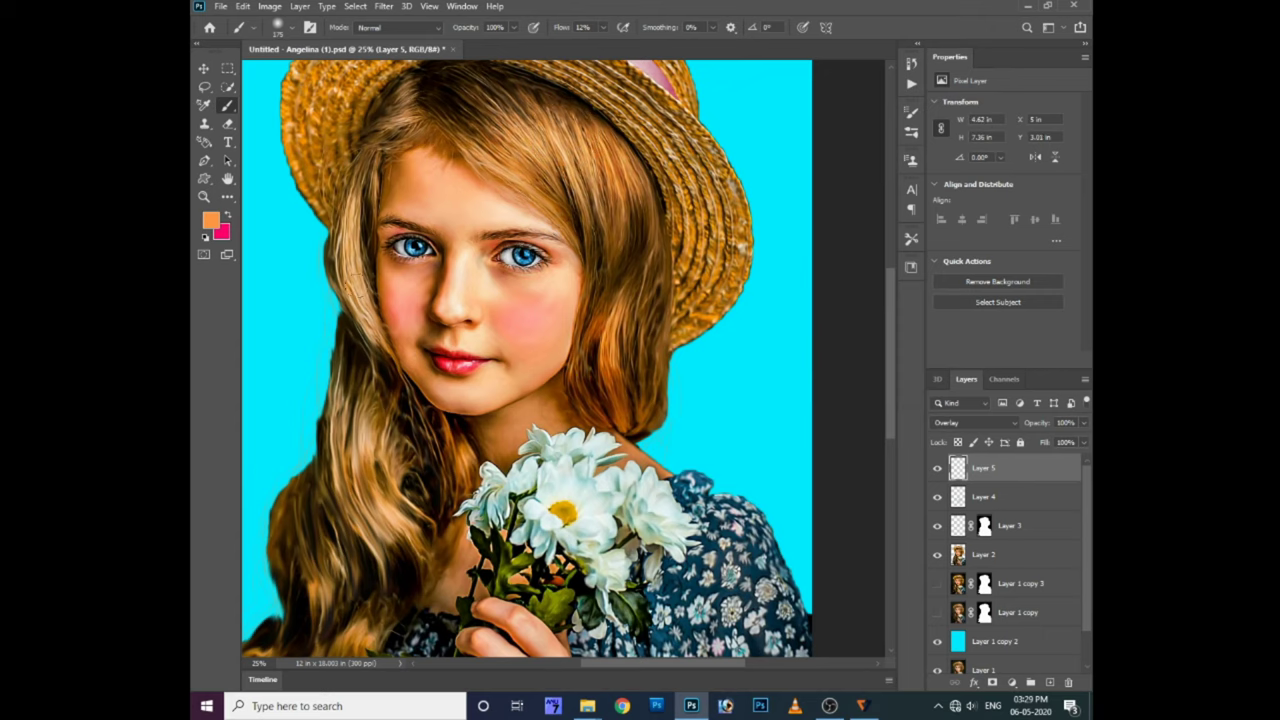
# Smudge the lower-left hair edge on Layer 2
pyautogui.moveTo(432, 578); pyautogui.dragTo(470, 496)
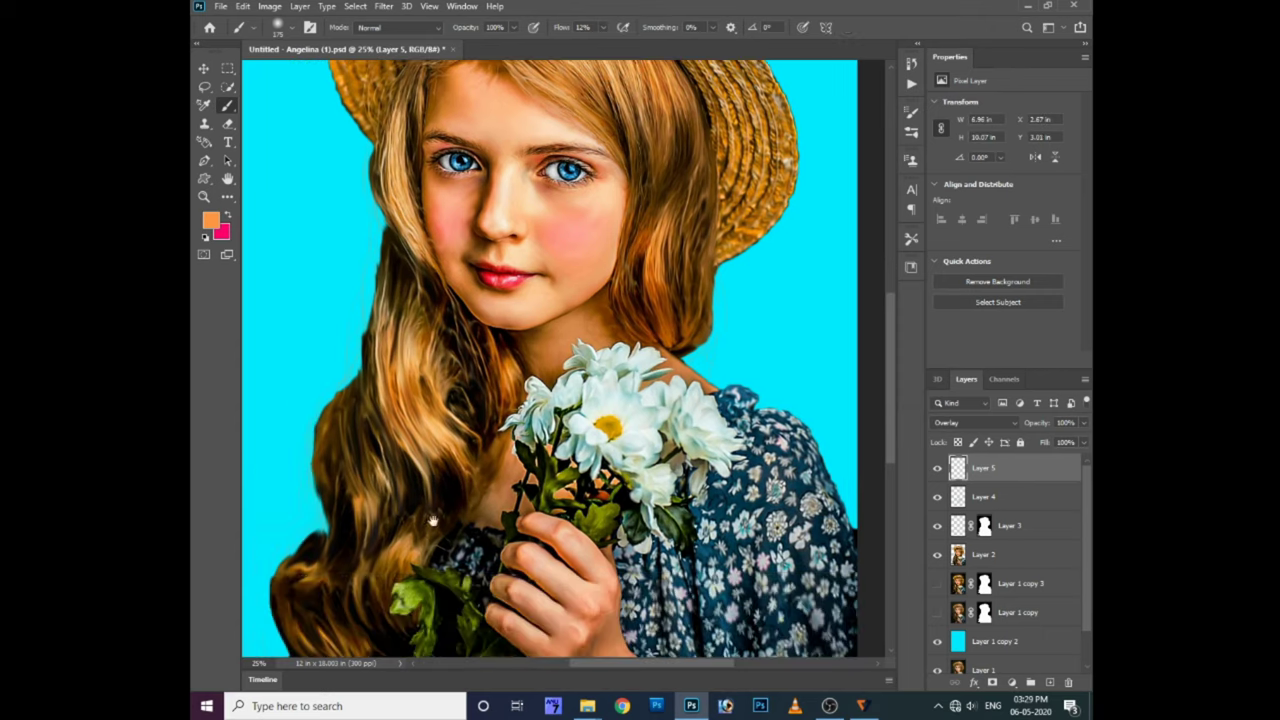
pyautogui.moveTo(400, 560); pyautogui.dragTo(442, 515)
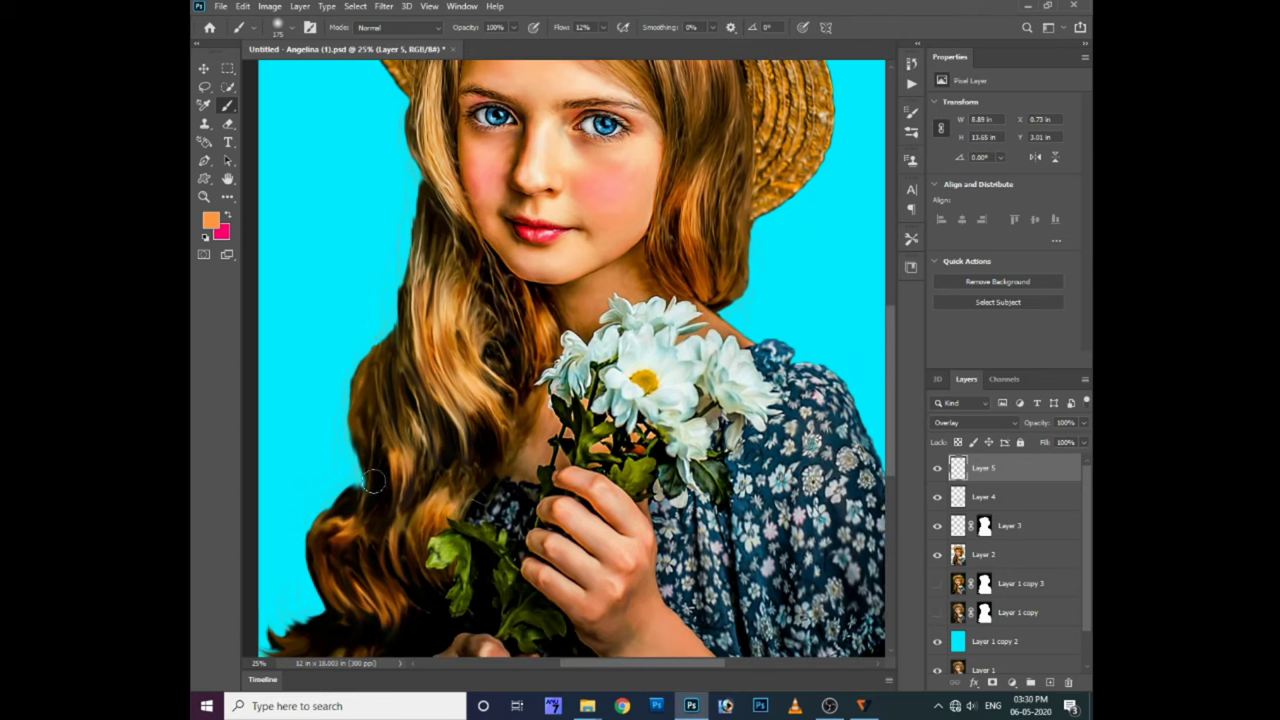
pyautogui.scroll(-3, 378, 610)
pyautogui.click(233, 201)
pyautogui.click(300, 478)
pyautogui.click(983, 557)
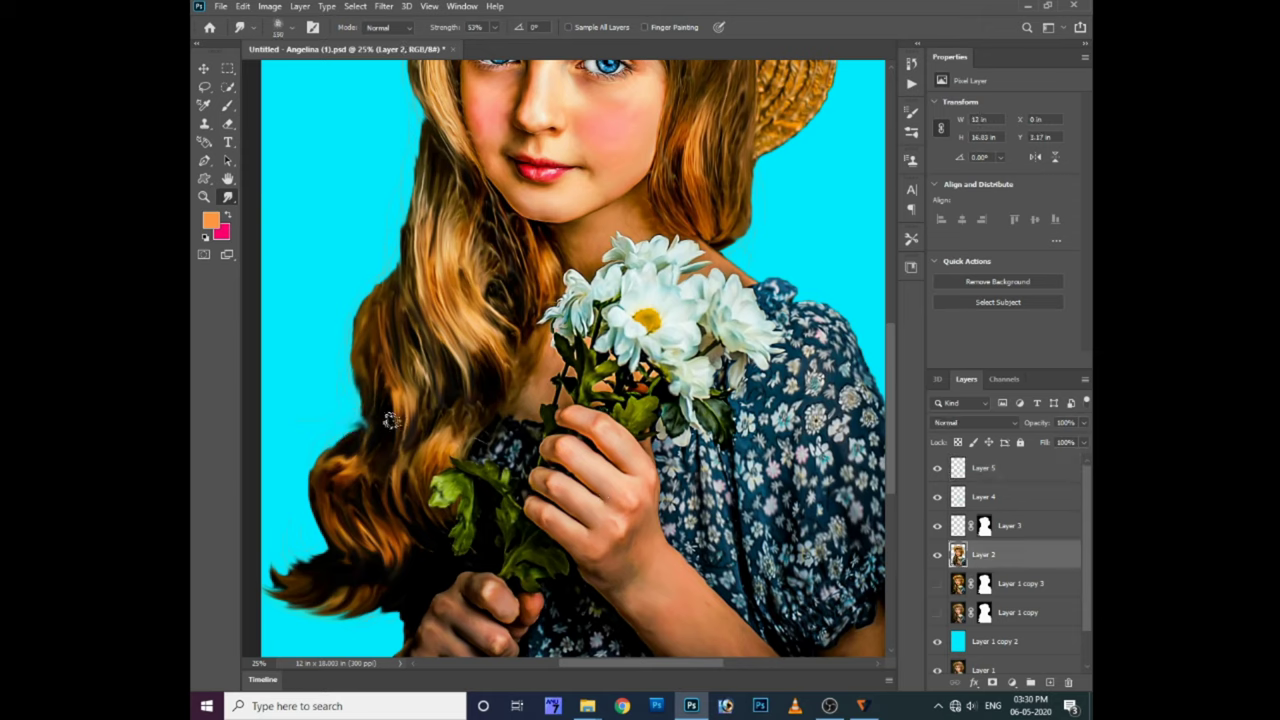
pyautogui.moveTo(325, 442); pyautogui.dragTo(326, 426)
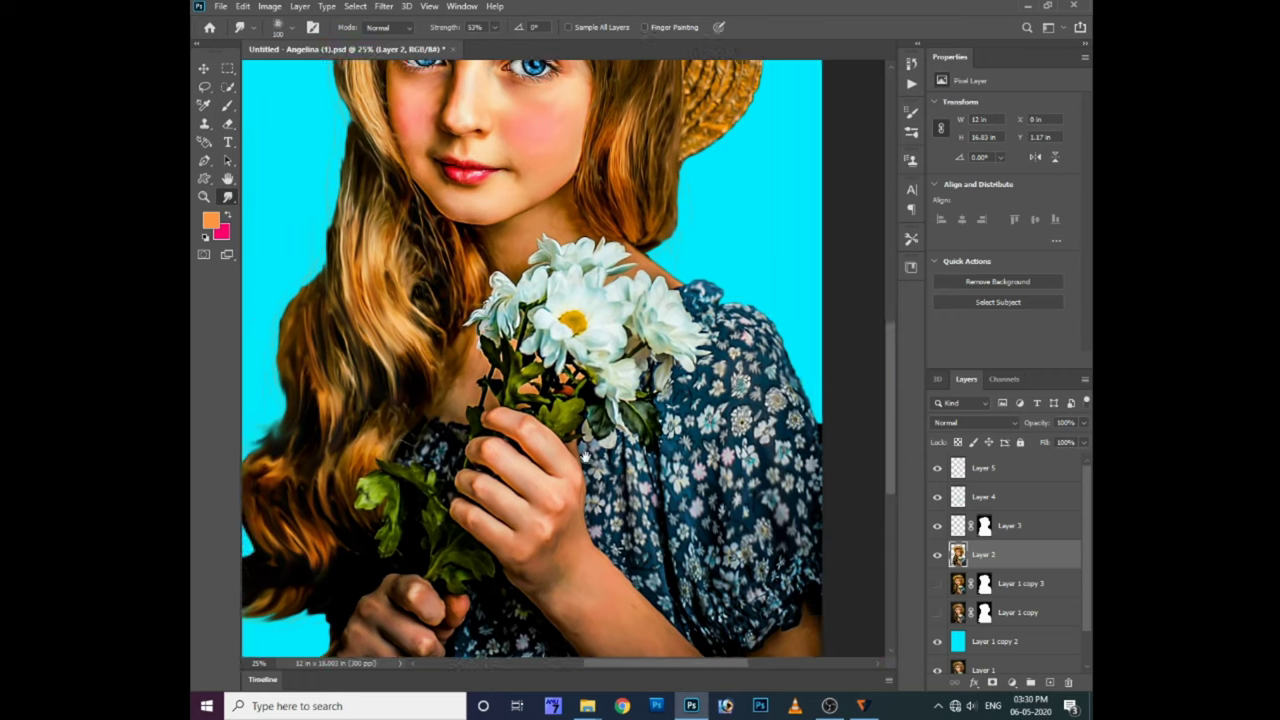
# Load the redder orange ff6b43 and return to the brush on Layer 5
pyautogui.moveTo(399, 438); pyautogui.dragTo(237, 288)
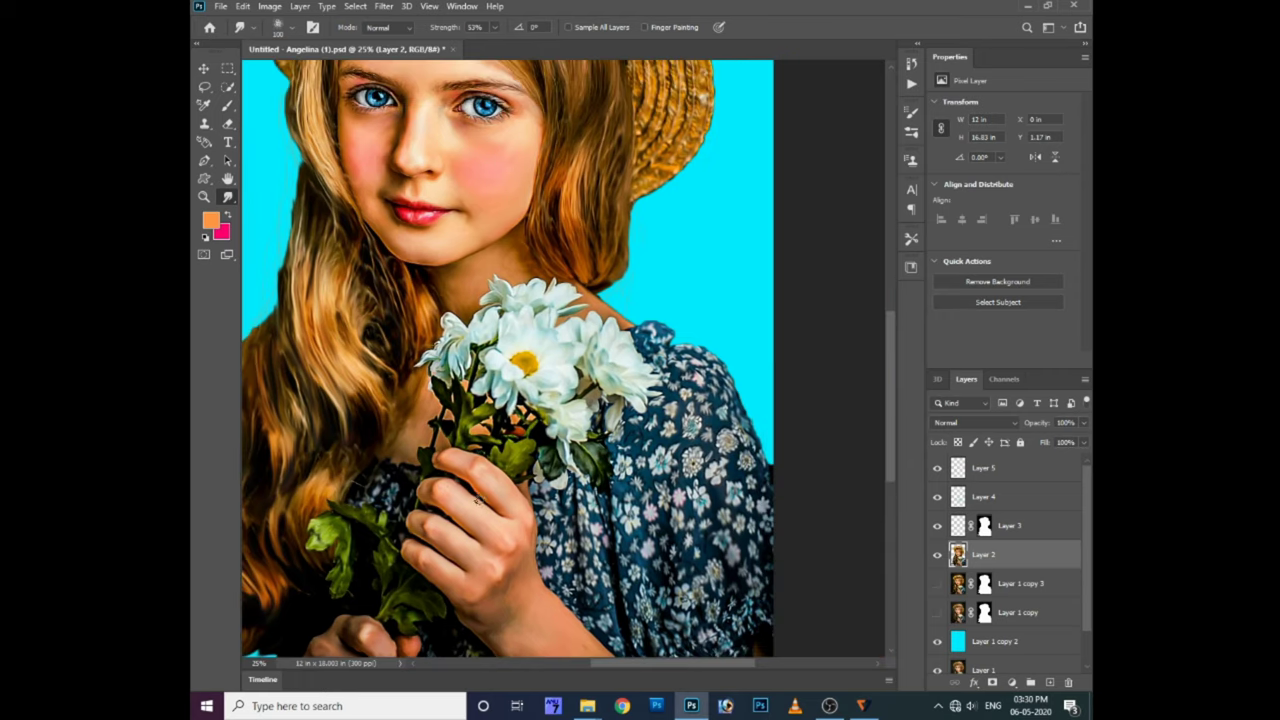
pyautogui.click(210, 220)
pyautogui.click(744, 622)
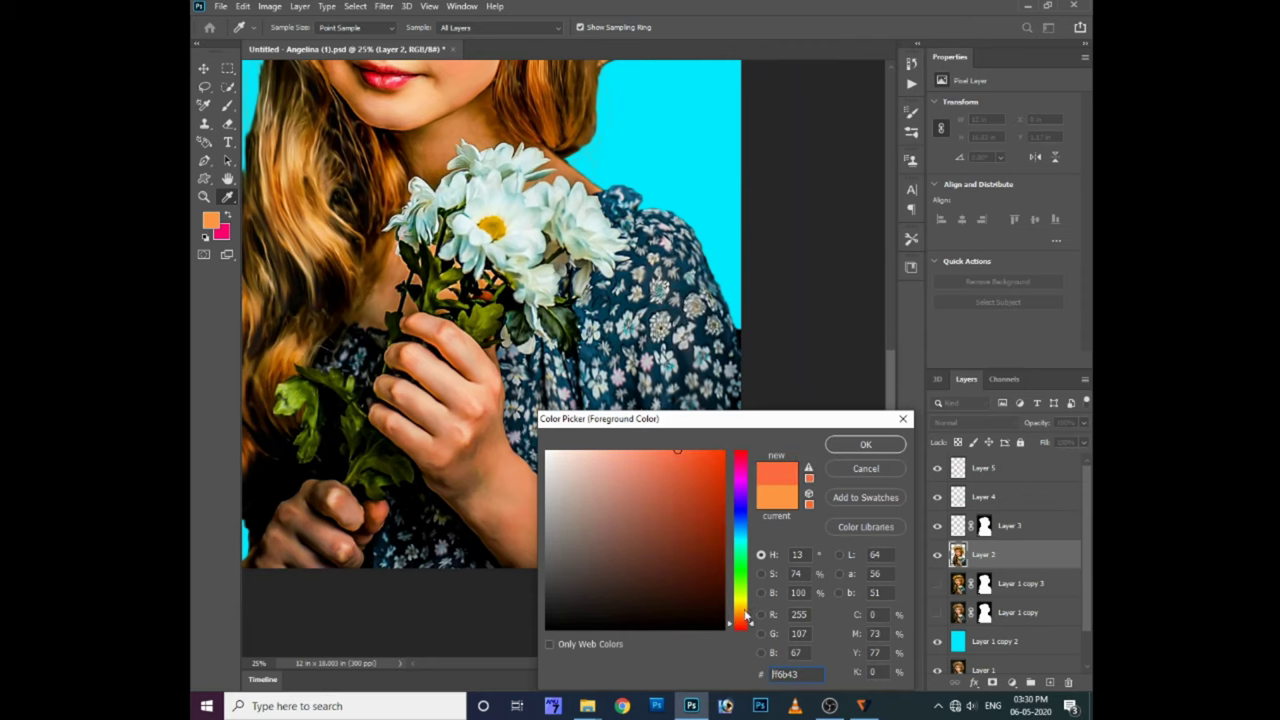
pyautogui.click(847, 447)
pyautogui.click(1020, 468)
pyautogui.press('b')
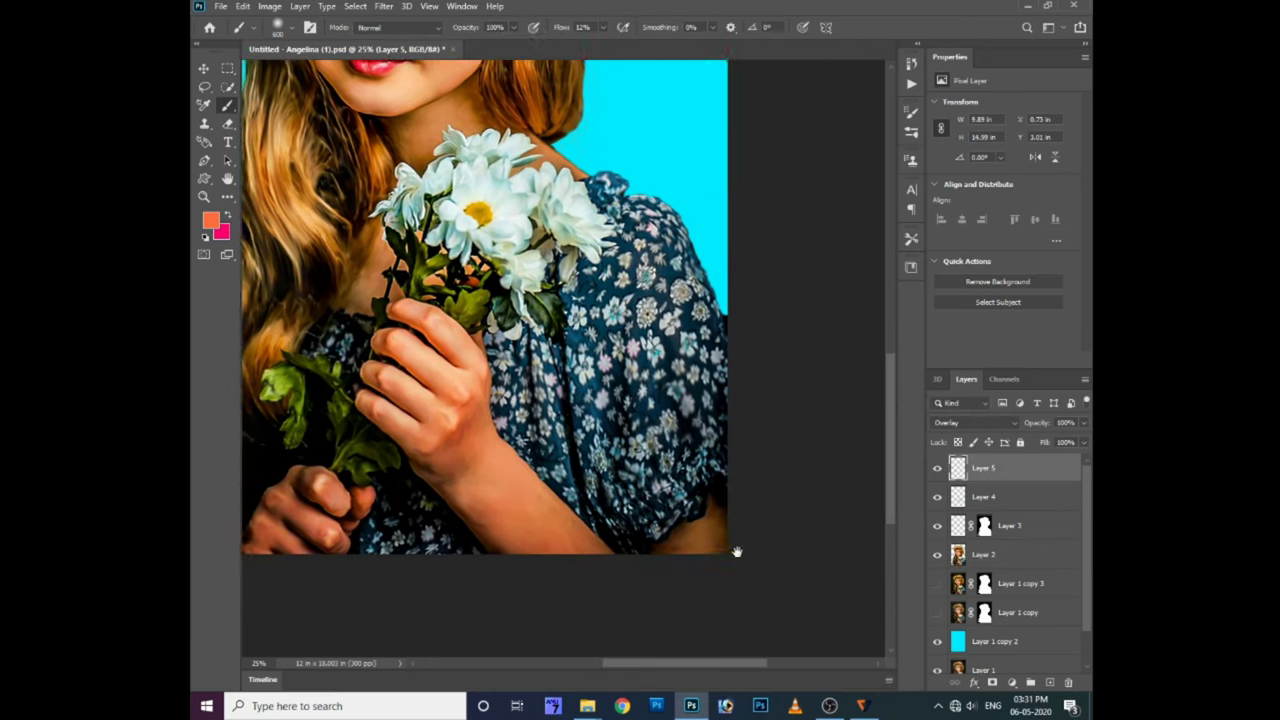
# Set the Dodge tool to the Shadows range on Layer 2
pyautogui.moveTo(486, 399); pyautogui.dragTo(613, 474)
pyautogui.press('o')
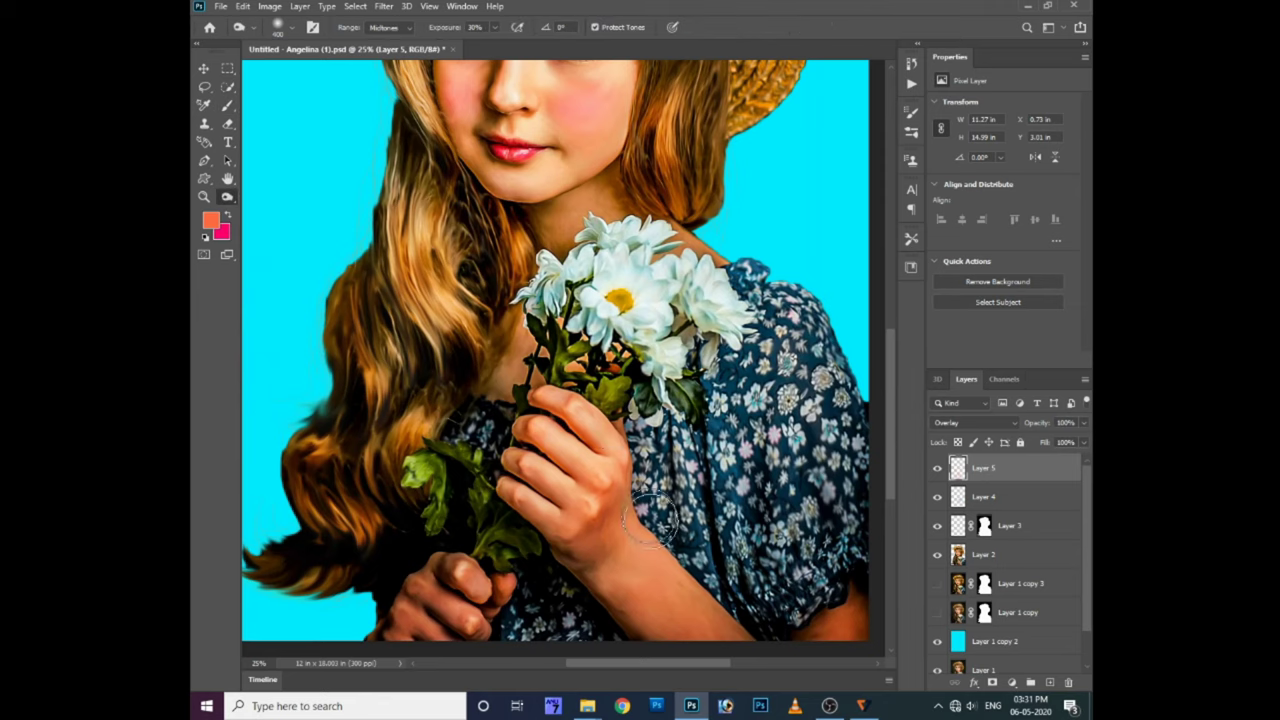
pyautogui.click(966, 557)
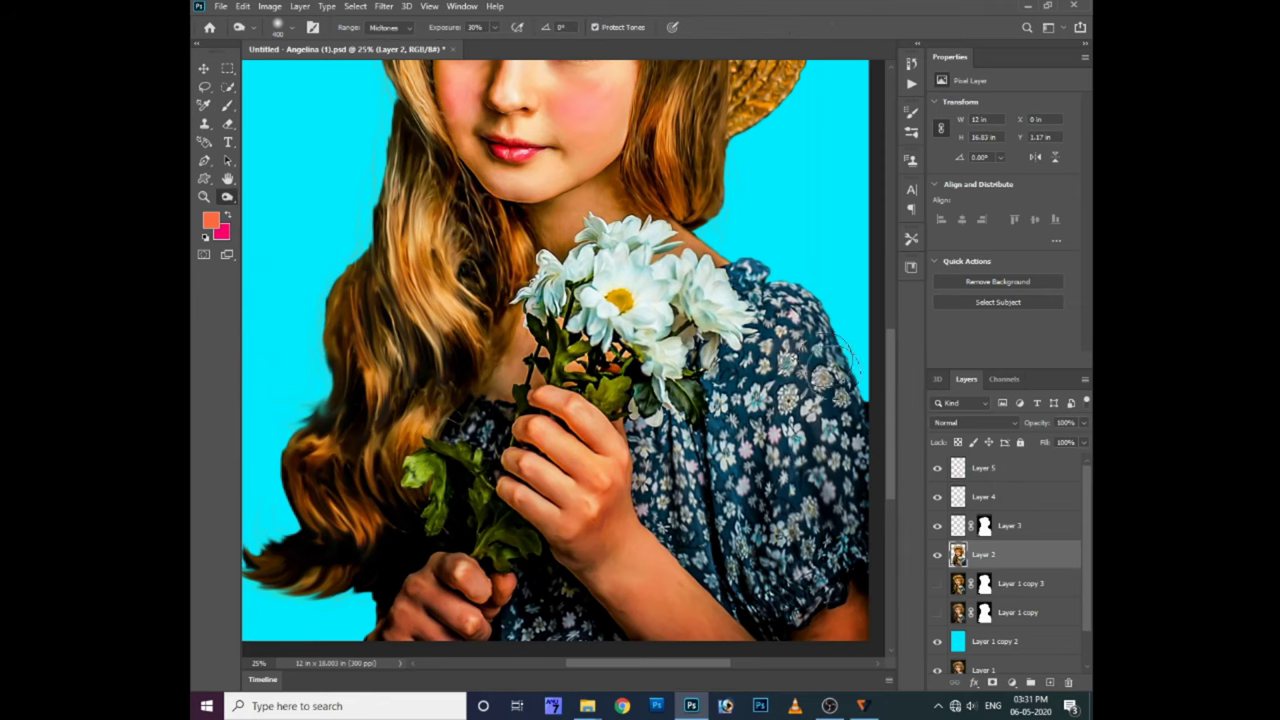
pyautogui.hotkey('alt', 'shift', 's')
pyautogui.click(937, 555)
pyautogui.scroll(5, 710, 230)
pyautogui.scroll(5, 690, 180)
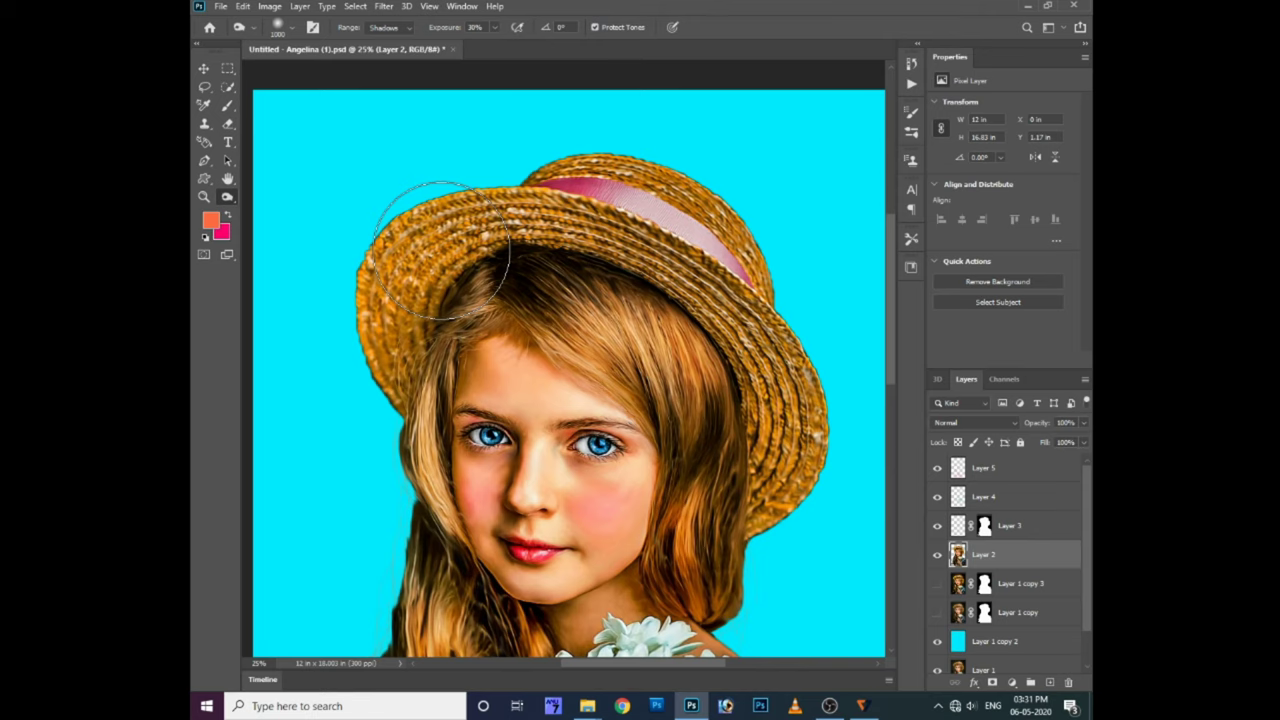
# Zoom in on the hat brim, then add a new layer above Layer 5
pyautogui.hotkey('ctrl', '+')
pyautogui.scroll(5, 441, 250)
pyautogui.hscroll(2, 450, 318)
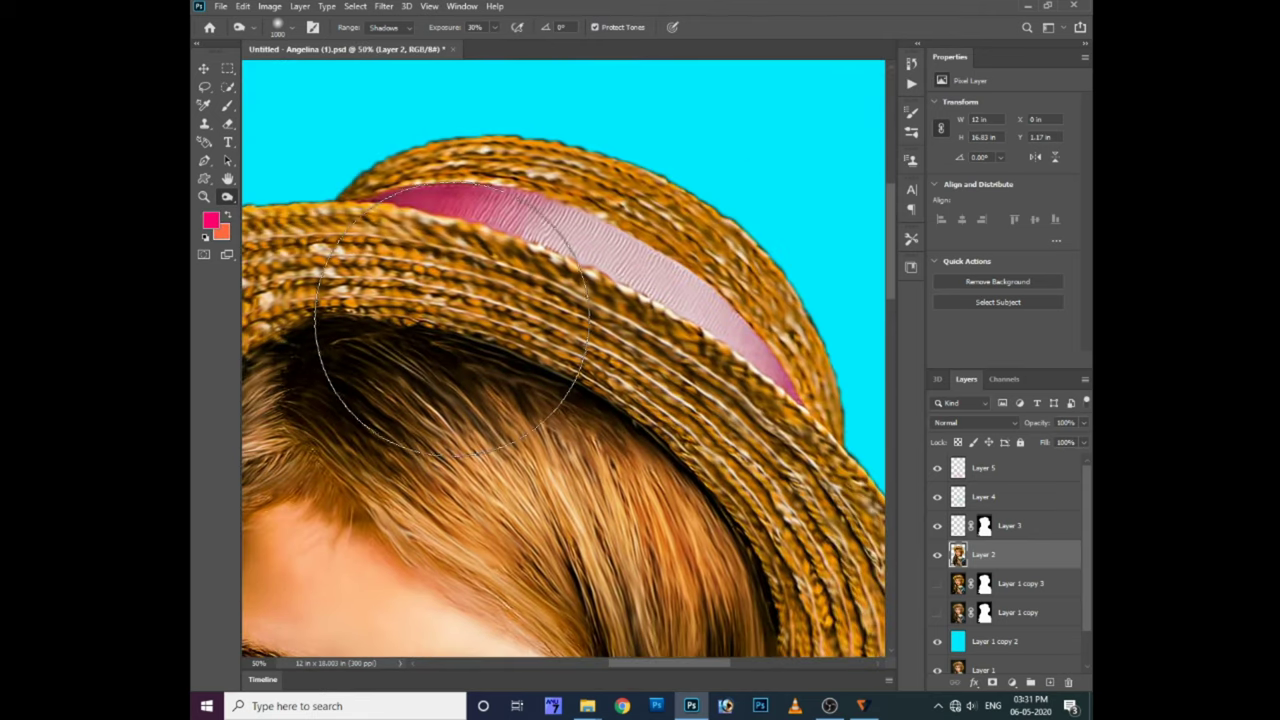
pyautogui.click(1000, 468)
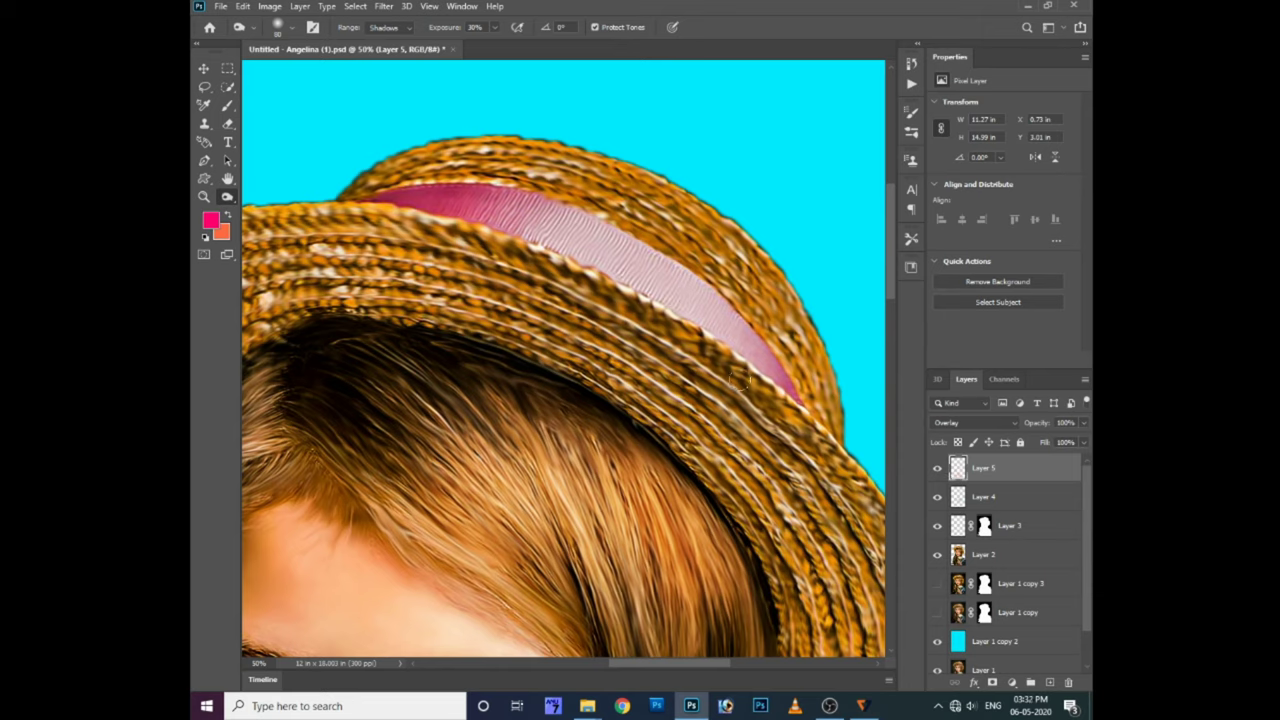
pyautogui.hotkey('ctrl', 'shift', 'n')
# Create Layer 6 in Overlay mode and try, then undo, a free pink stroke on the band
pyautogui.press('Return')
pyautogui.click(972, 422)
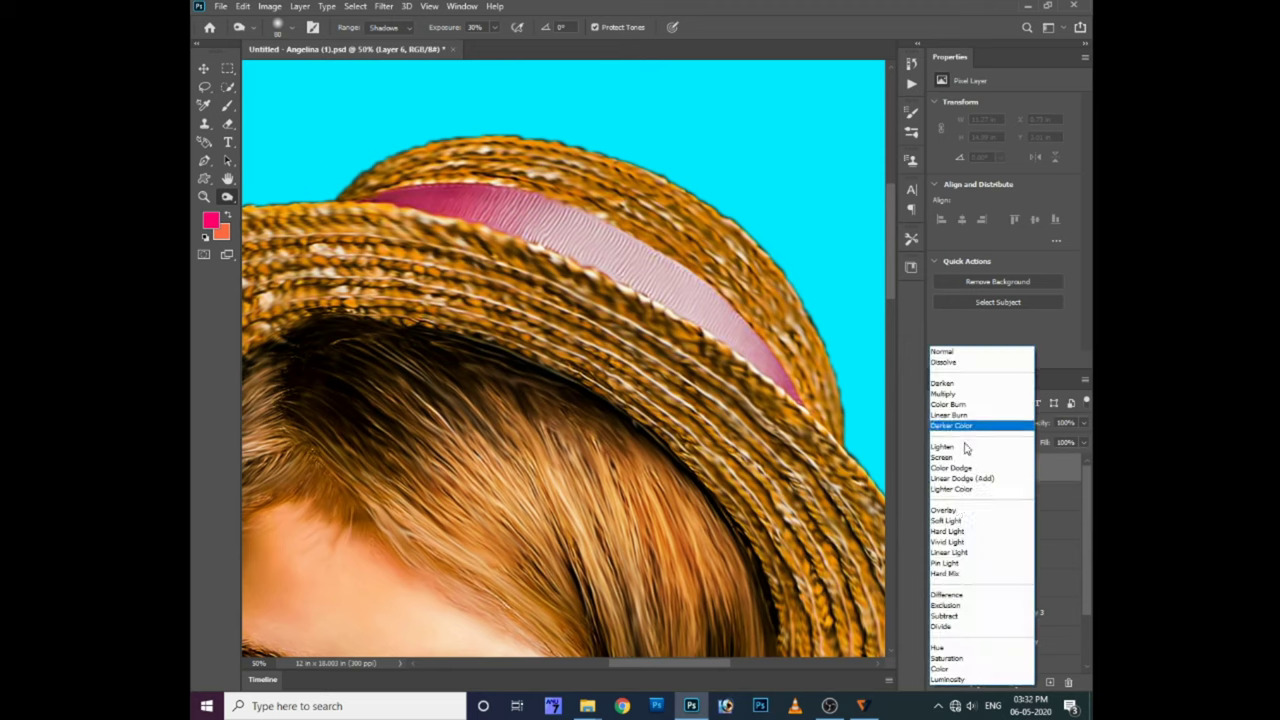
pyautogui.click(945, 510)
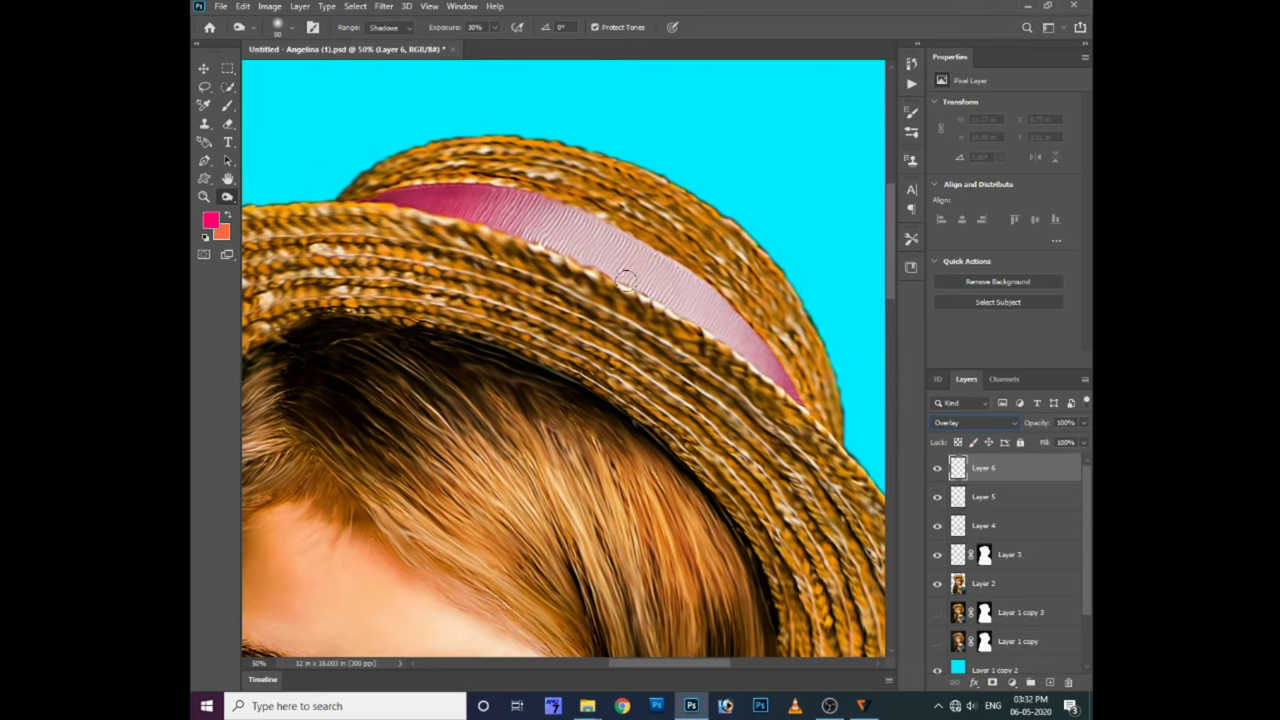
pyautogui.press('b')
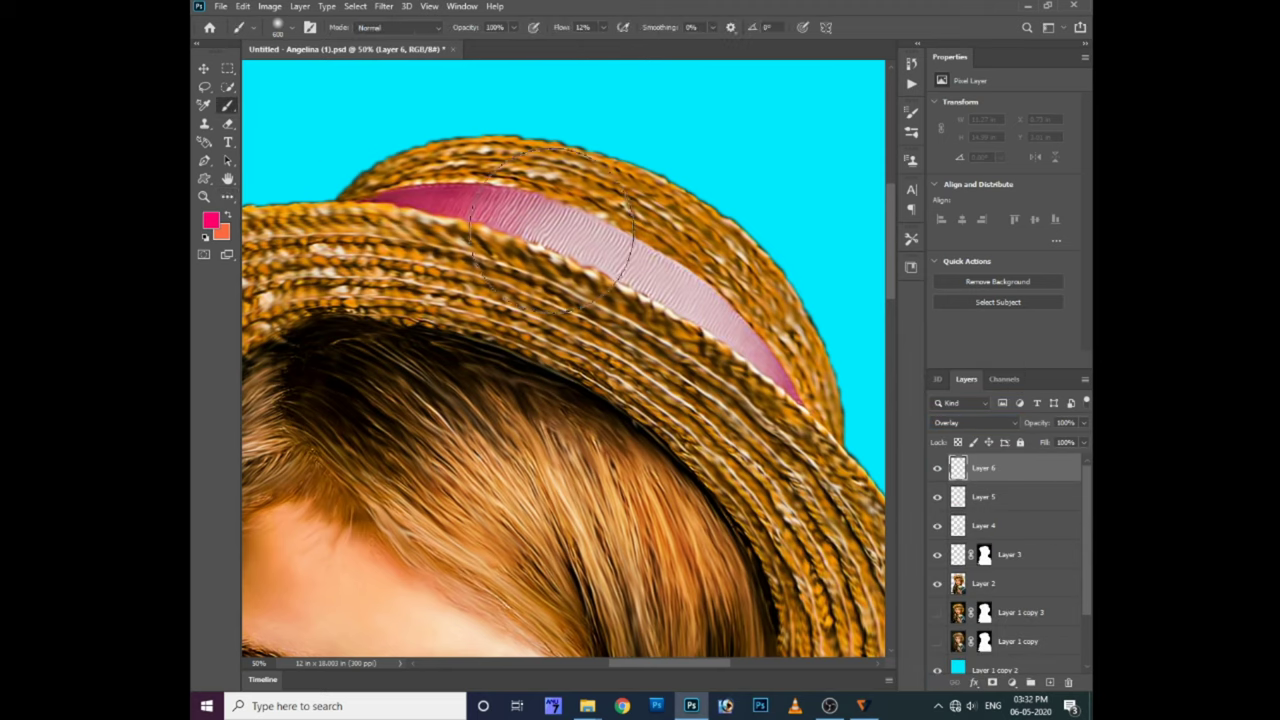
pyautogui.moveTo(490, 215)
pyautogui.mouseDown()
pyautogui.moveTo(680, 275)
pyautogui.moveTo(775, 385)
pyautogui.mouseUp()
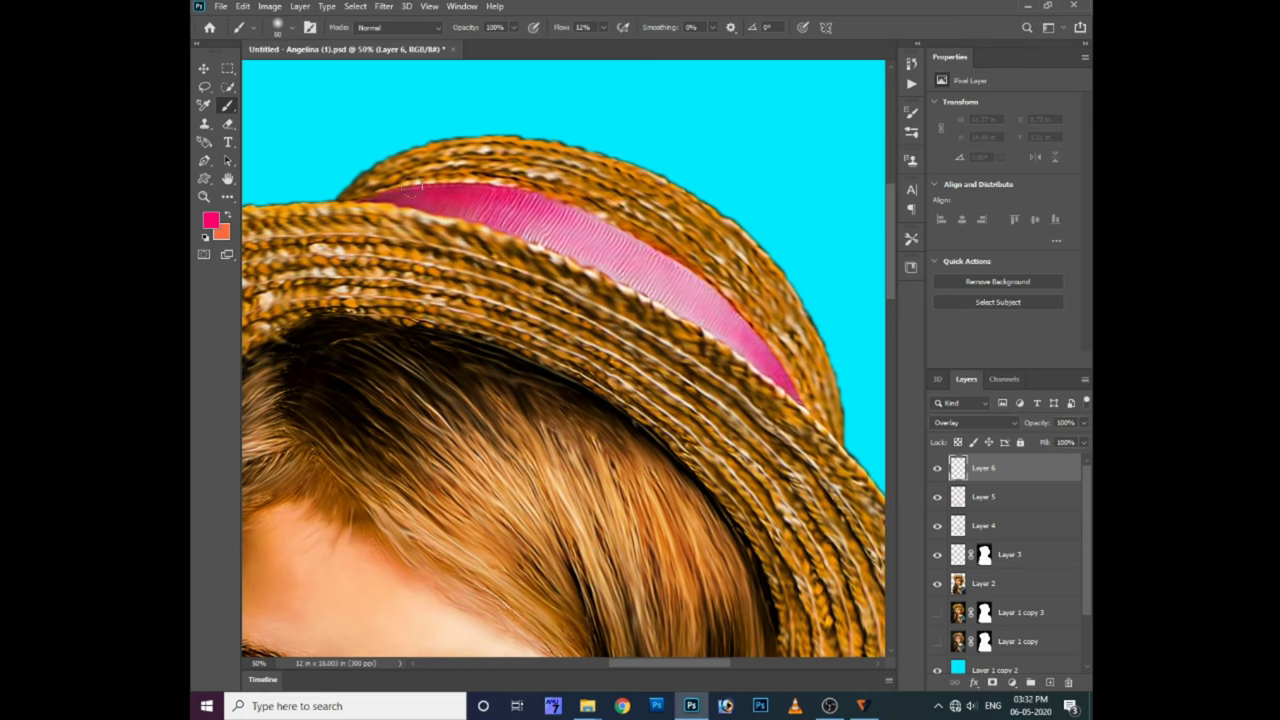
pyautogui.hotkey('ctrl', 'z')
# Trace the hat band with a Pen path, make it a selection, and paint it deep magenta
pyautogui.press('p')
pyautogui.click(345, 200)
pyautogui.click(583, 218)
pyautogui.click(754, 332)
pyautogui.click(702, 338)
pyautogui.click(535, 243)
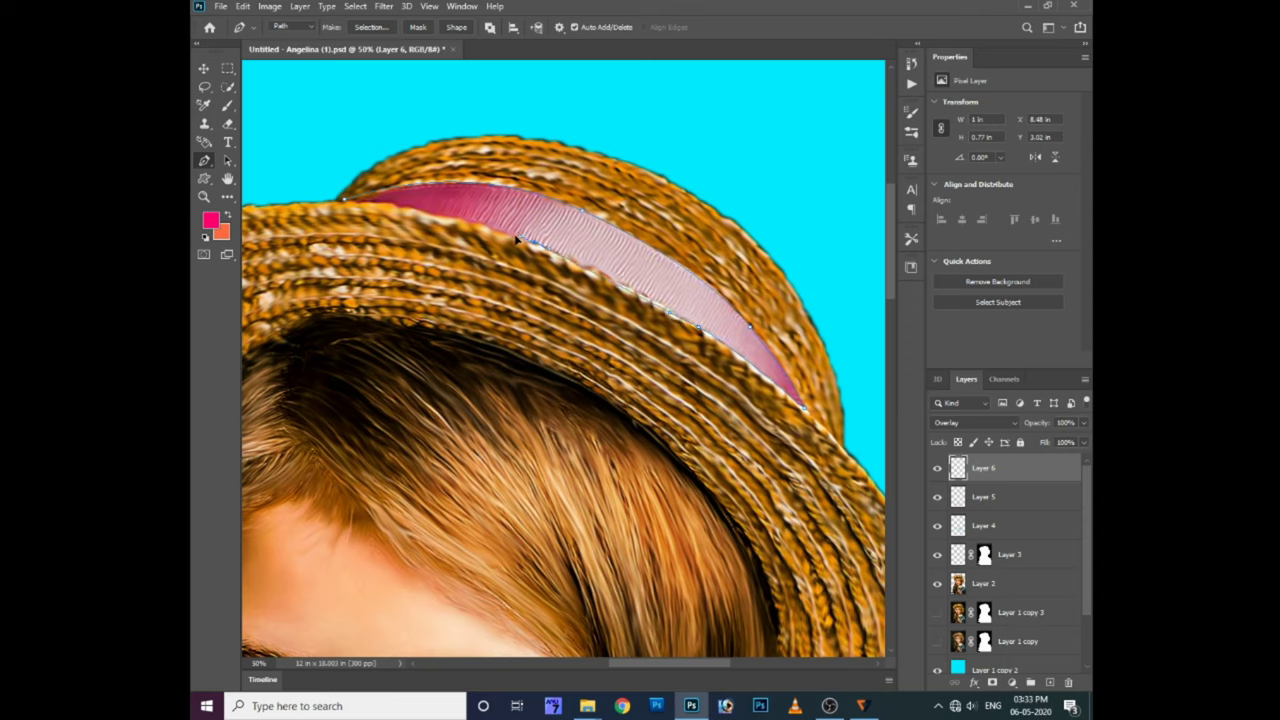
pyautogui.click(352, 207)
pyautogui.rightClick(352, 207)
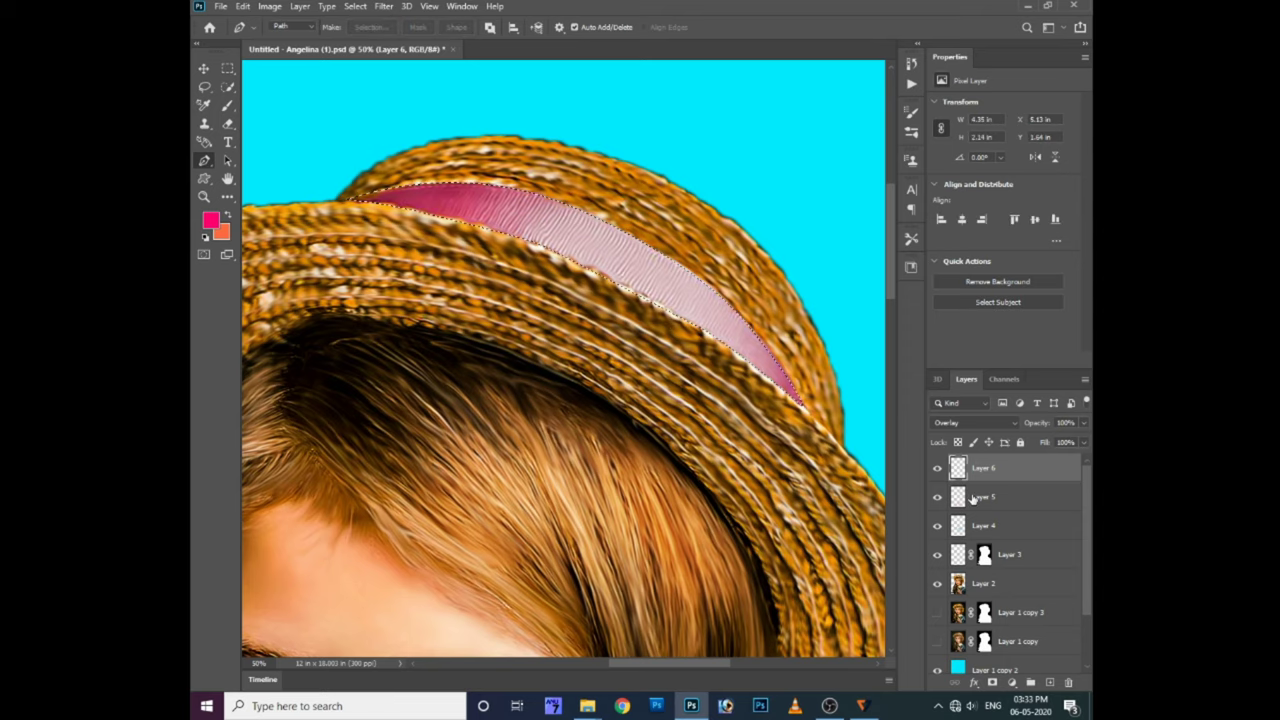
pyautogui.press('Return')
pyautogui.press('b')
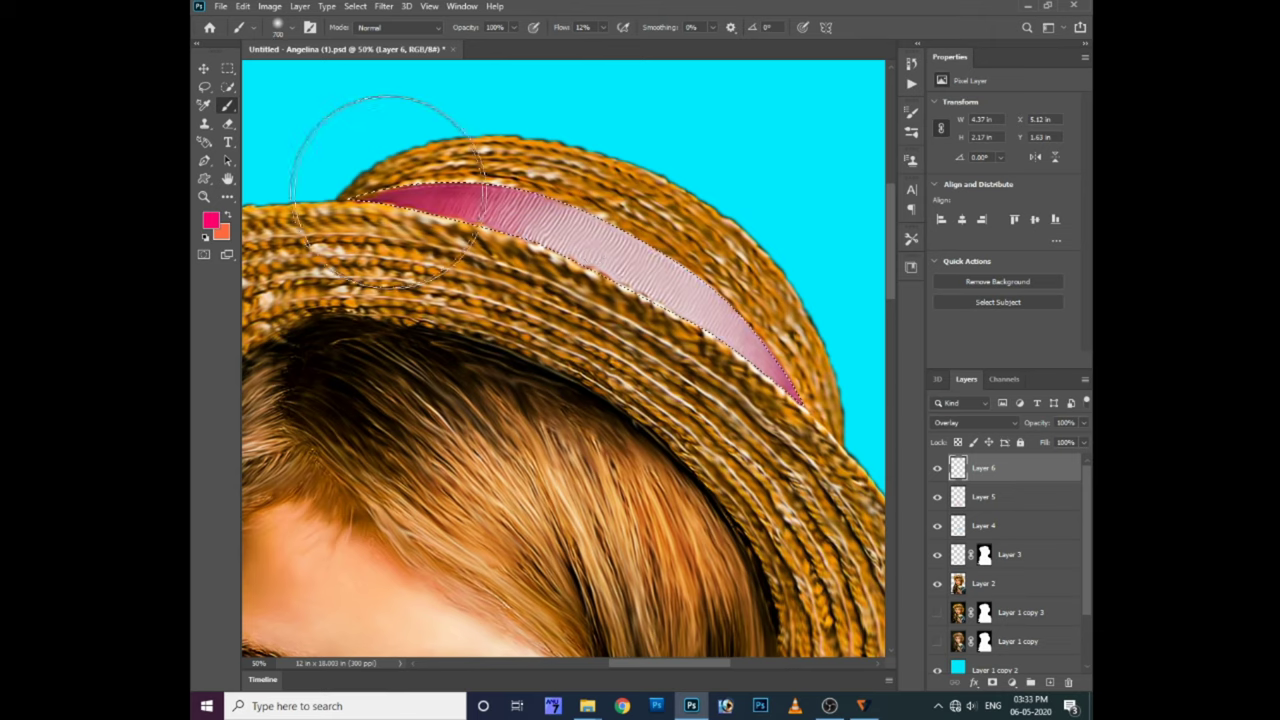
pyautogui.moveTo(337, 137); pyautogui.dragTo(829, 300)
pyautogui.hotkey('ctrl', '-')
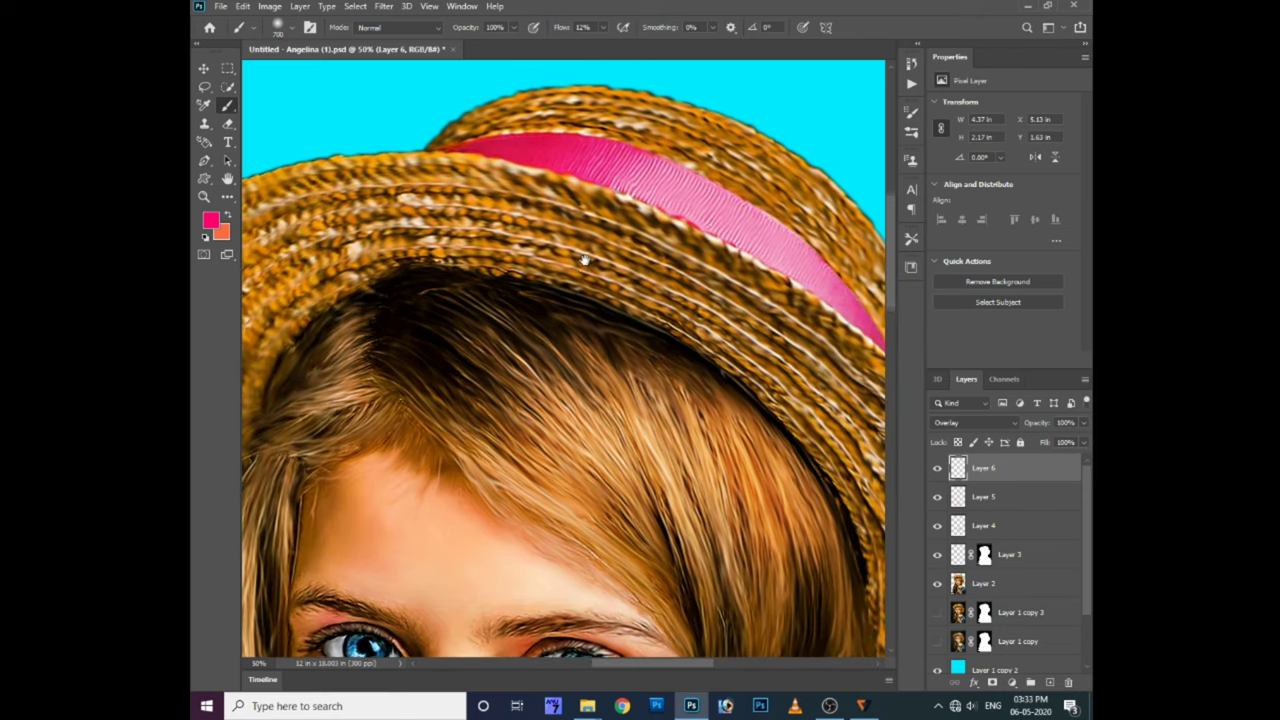
# Set the foreground colour to orange for brushing the hat
pyautogui.click(228, 215)
pyautogui.click(210, 219)
pyautogui.click(738, 590)
pyautogui.click(866, 443)
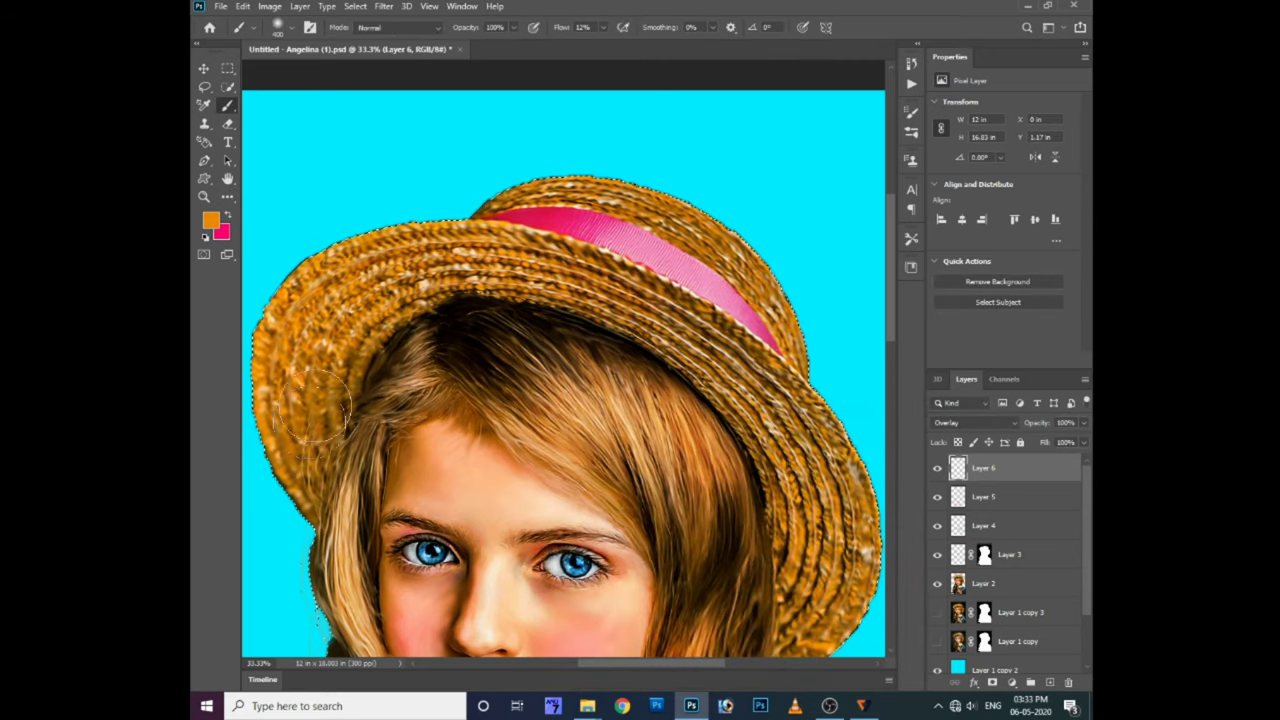
pyautogui.scroll(-3, 756, 492)
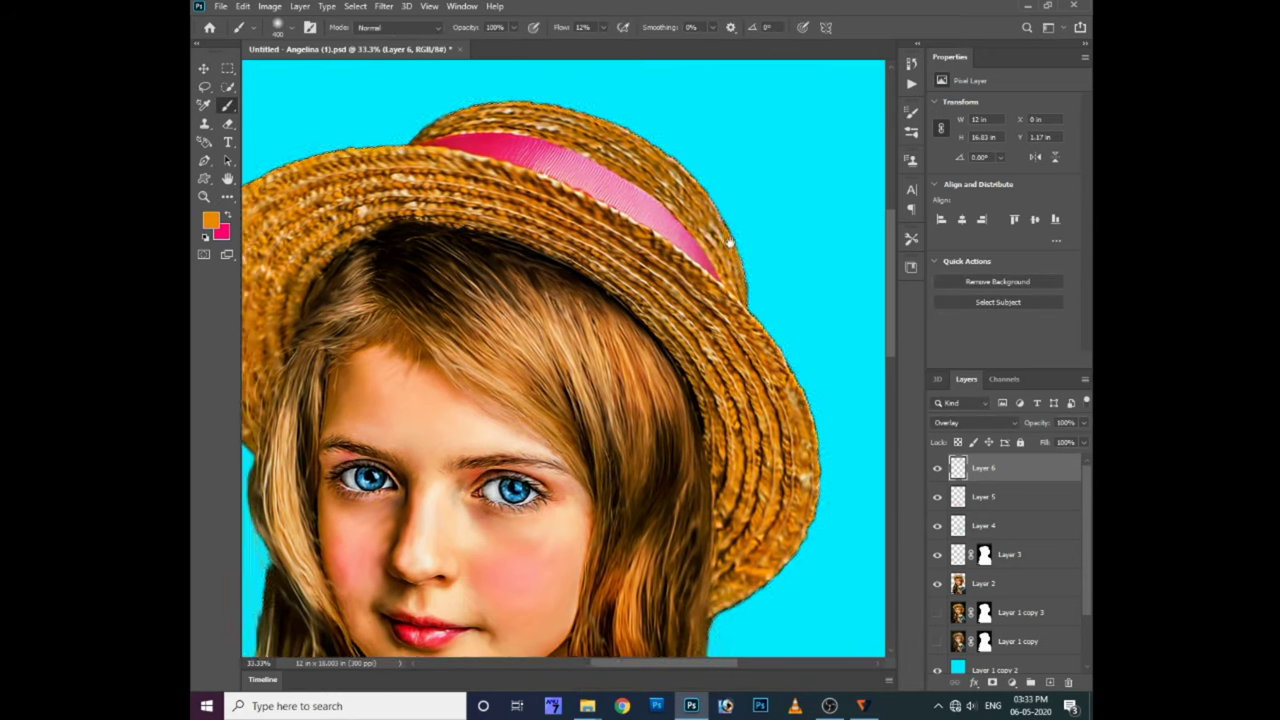
pyautogui.scroll(1, 744, 217)
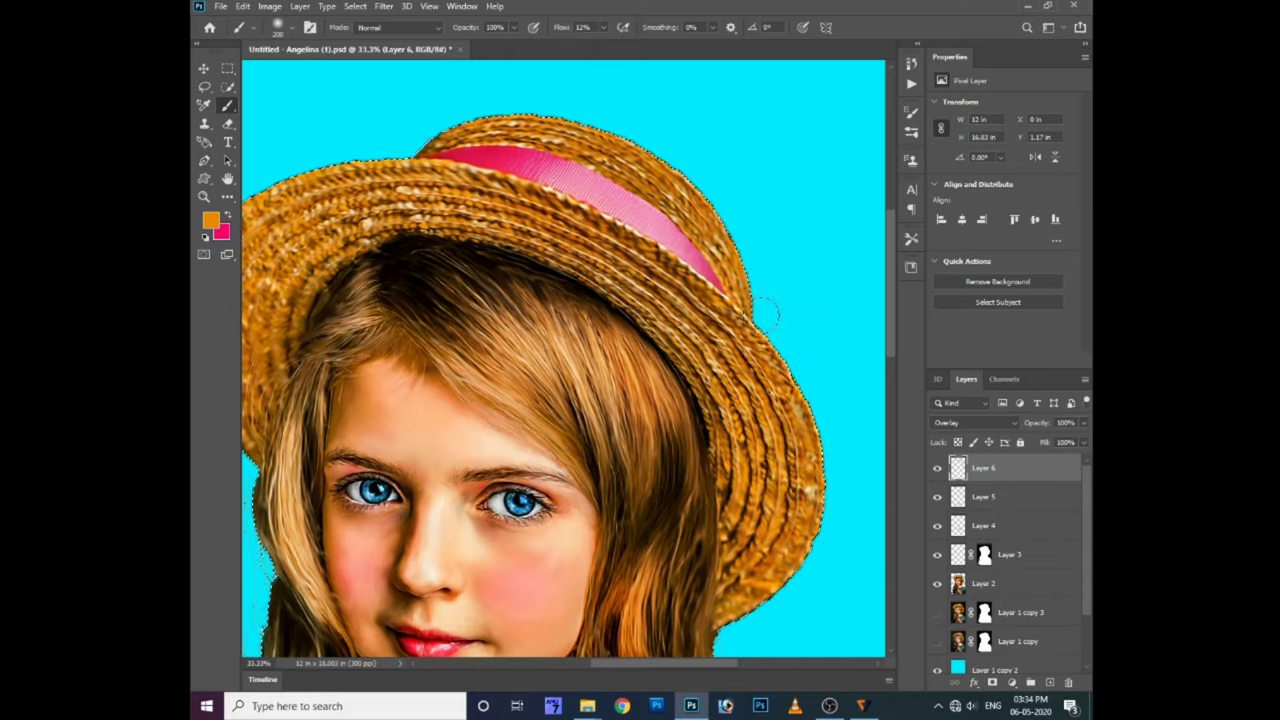
pyautogui.scroll(-3, 517, 103)
pyautogui.scroll(-1, 526, 94)
pyautogui.scroll(5, 526, 94)
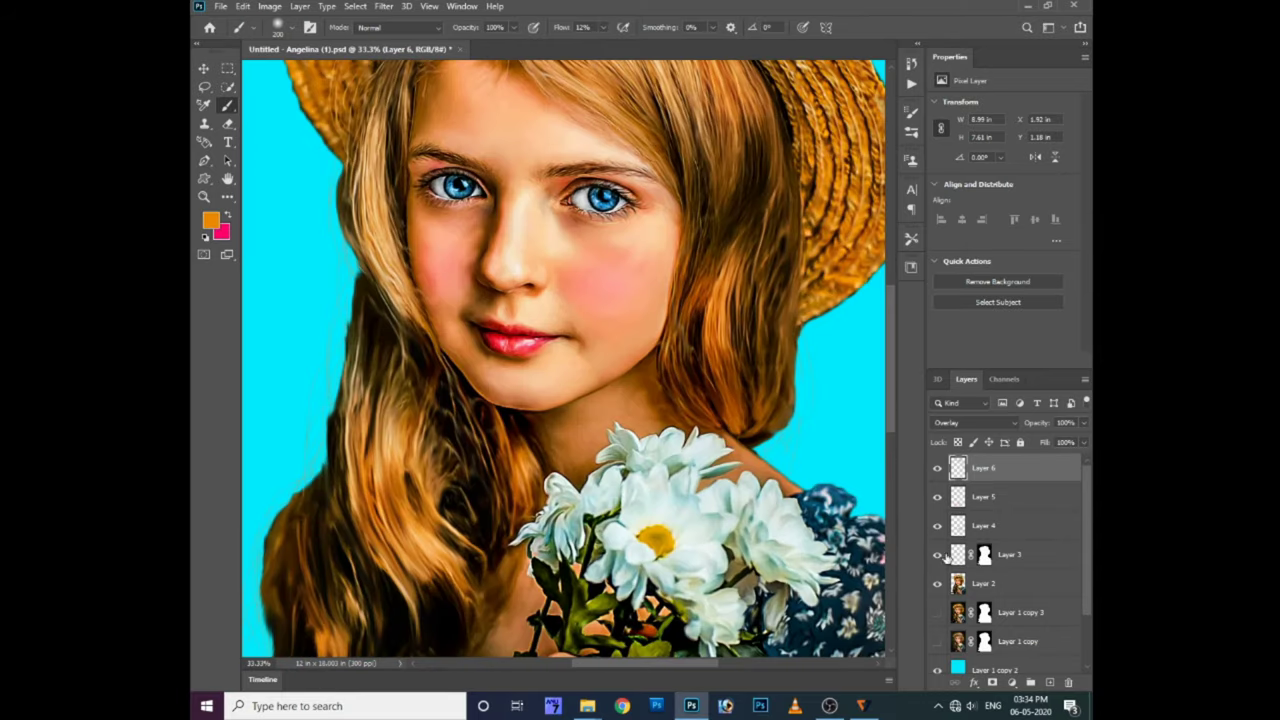
# Strengthen the cheek blush by merging a 22% opacity copy of Layer 3 down into it
pyautogui.click(956, 557)
pyautogui.hotkey('ctrl', 'j')
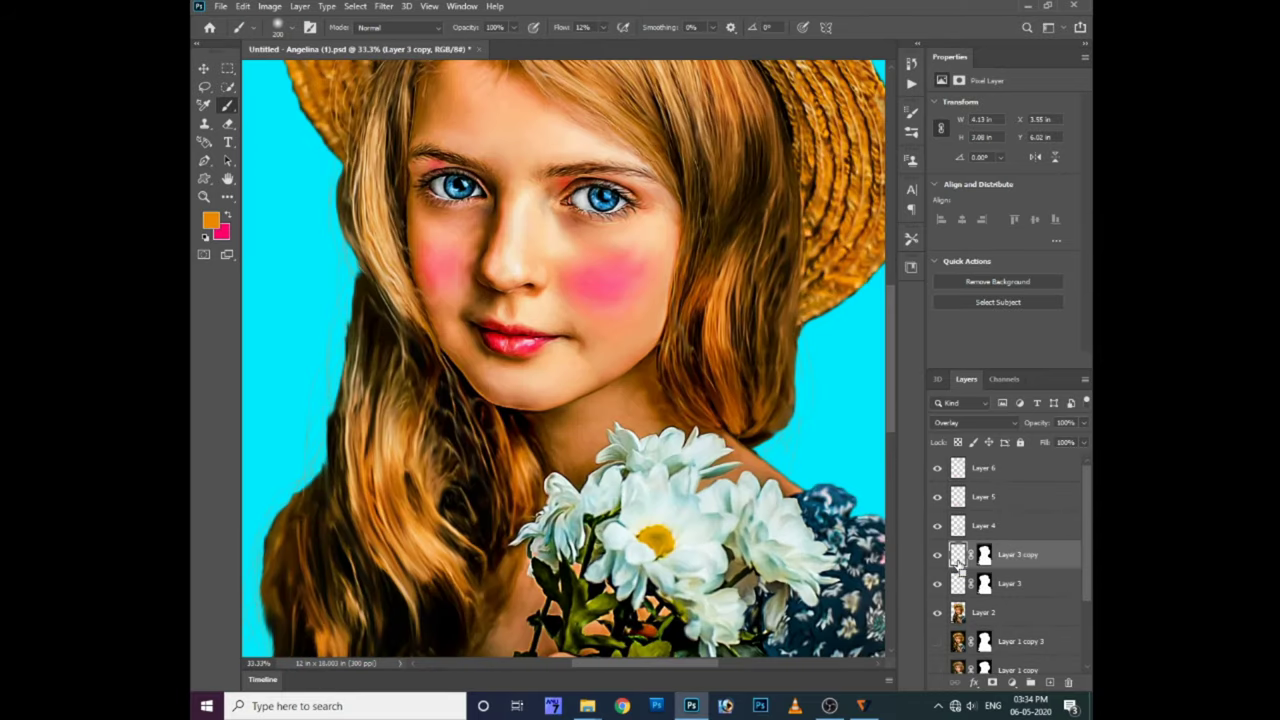
pyautogui.hotkey('ctrl', 'z')
pyautogui.hotkey('ctrl', 'j')
pyautogui.click(1083, 422)
pyautogui.moveTo(1035, 439); pyautogui.dragTo(1031, 444)
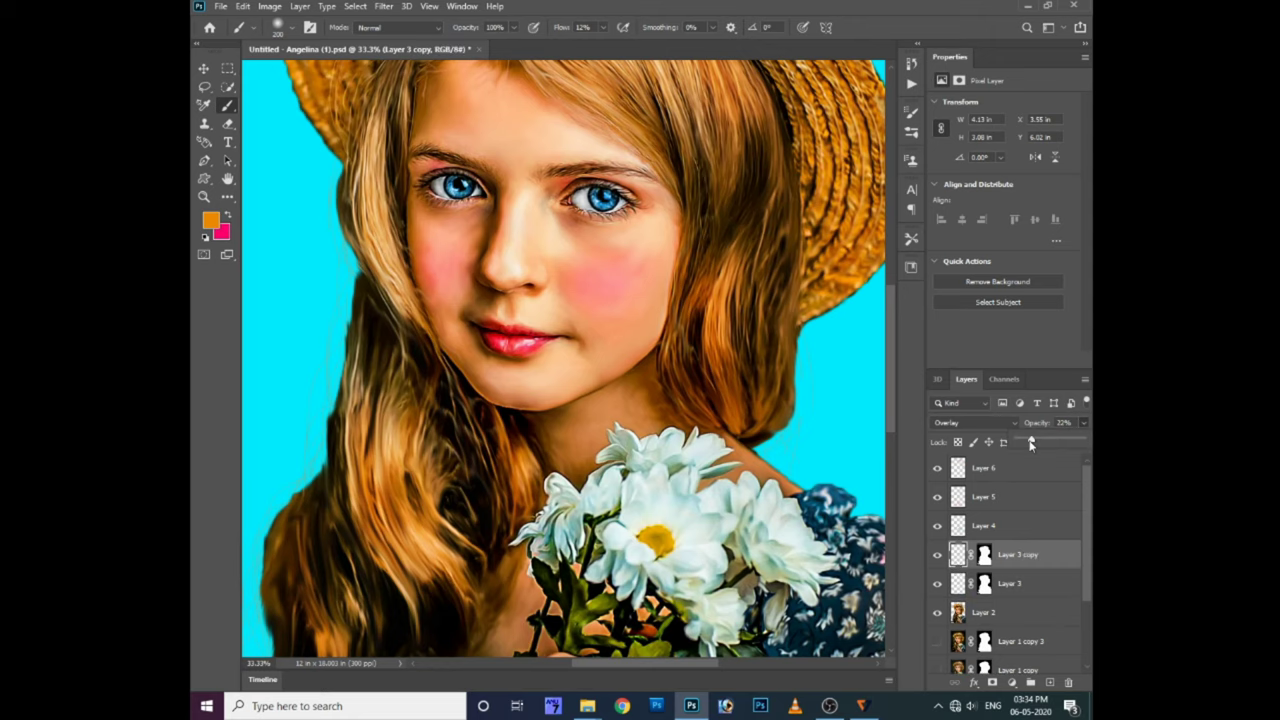
pyautogui.hotkey('ctrl', 'e')
pyautogui.click(611, 266)
pyautogui.hotkey('ctrl', '0')
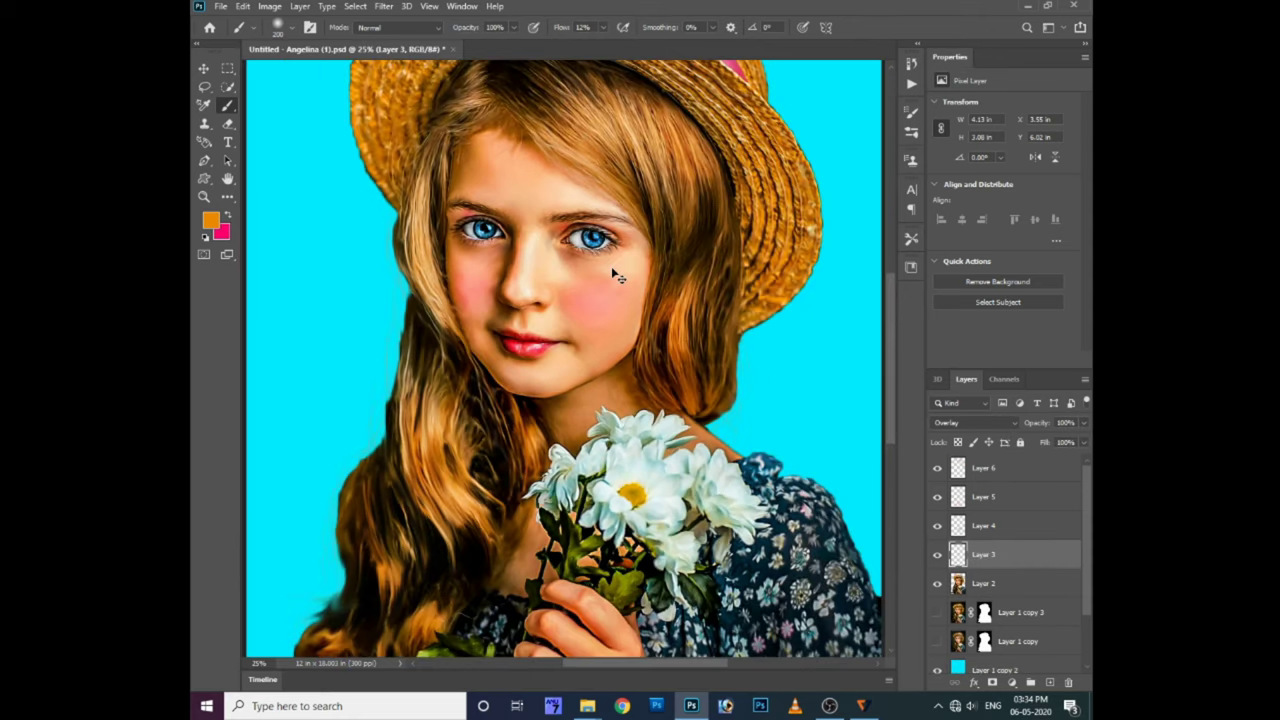
# Select the layer stack and toggle Layer 2's visibility to compare the effect
pyautogui.click(1000, 582)
pyautogui.keyDown('shift'); pyautogui.click(1000, 467); pyautogui.keyUp('shift')
pyautogui.keyDown('shift'); pyautogui.click(1015, 641); pyautogui.keyUp('shift')
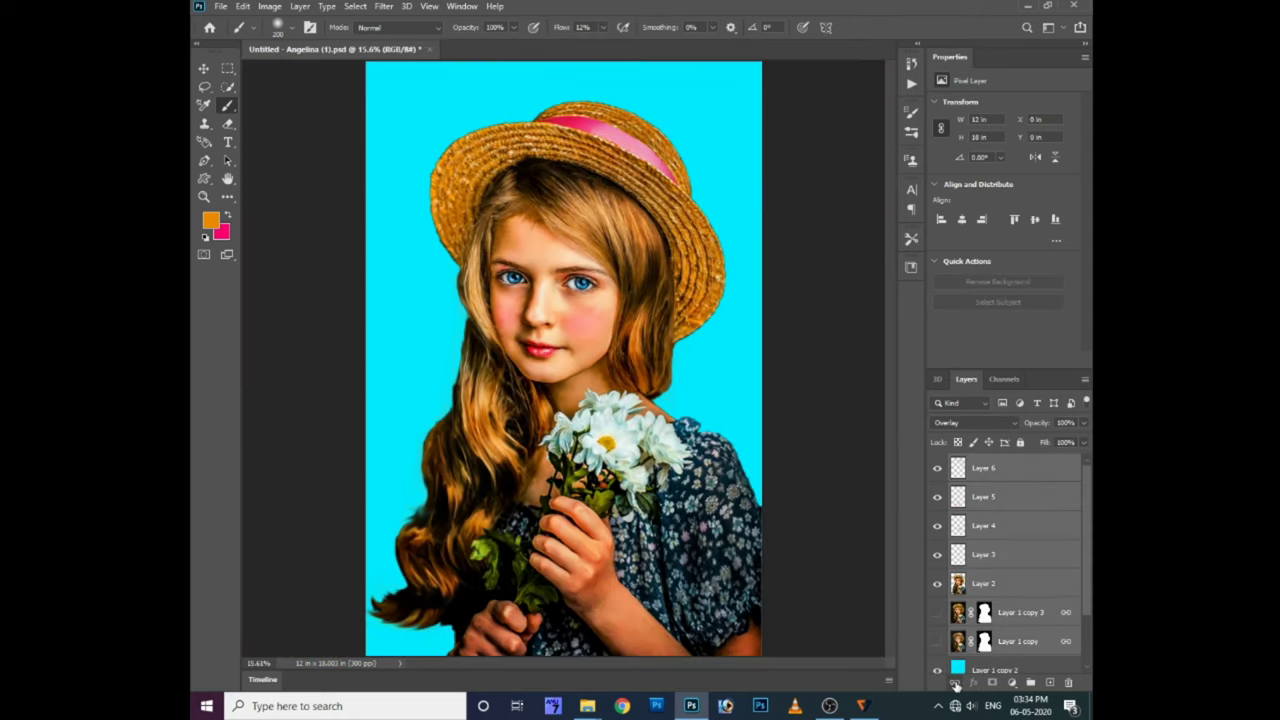
pyautogui.hotkey('ctrl', '-')
pyautogui.press('v')
pyautogui.click(1000, 554)
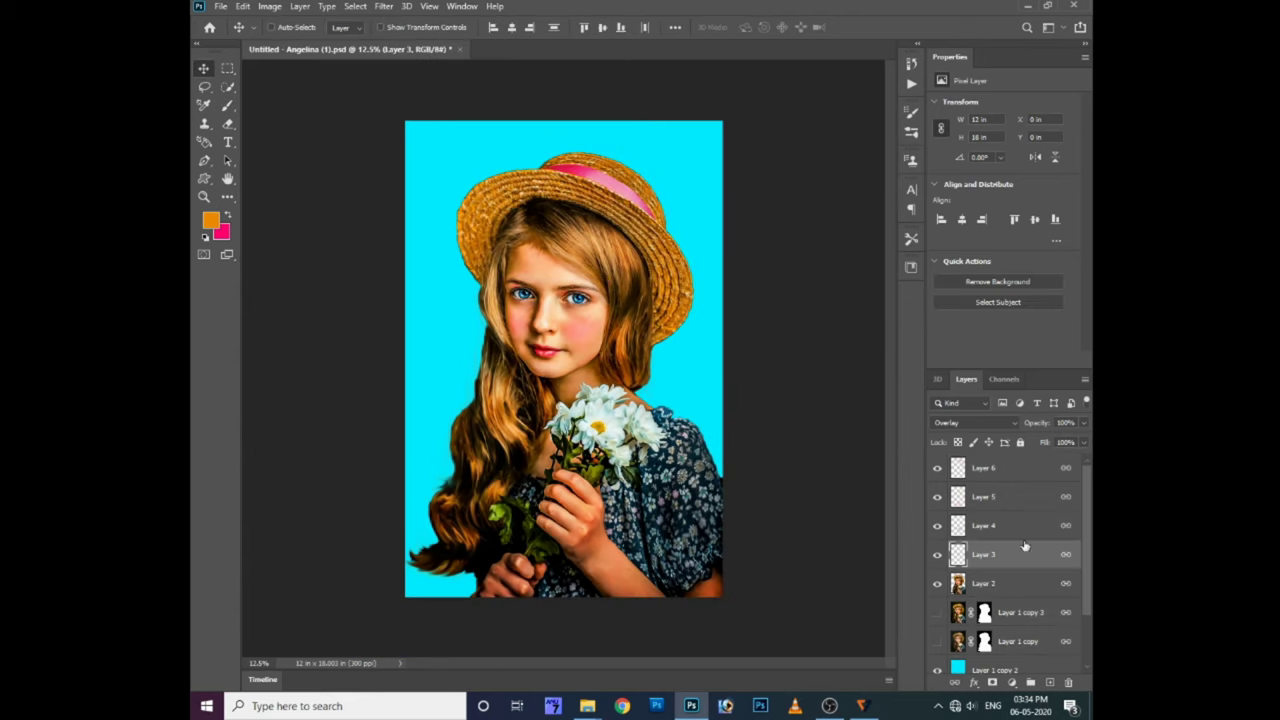
pyautogui.click(937, 584)
pyautogui.click(936, 585)
# Duplicate Layer 6 alone, then delete that duplicate
pyautogui.rightClick(1030, 467)
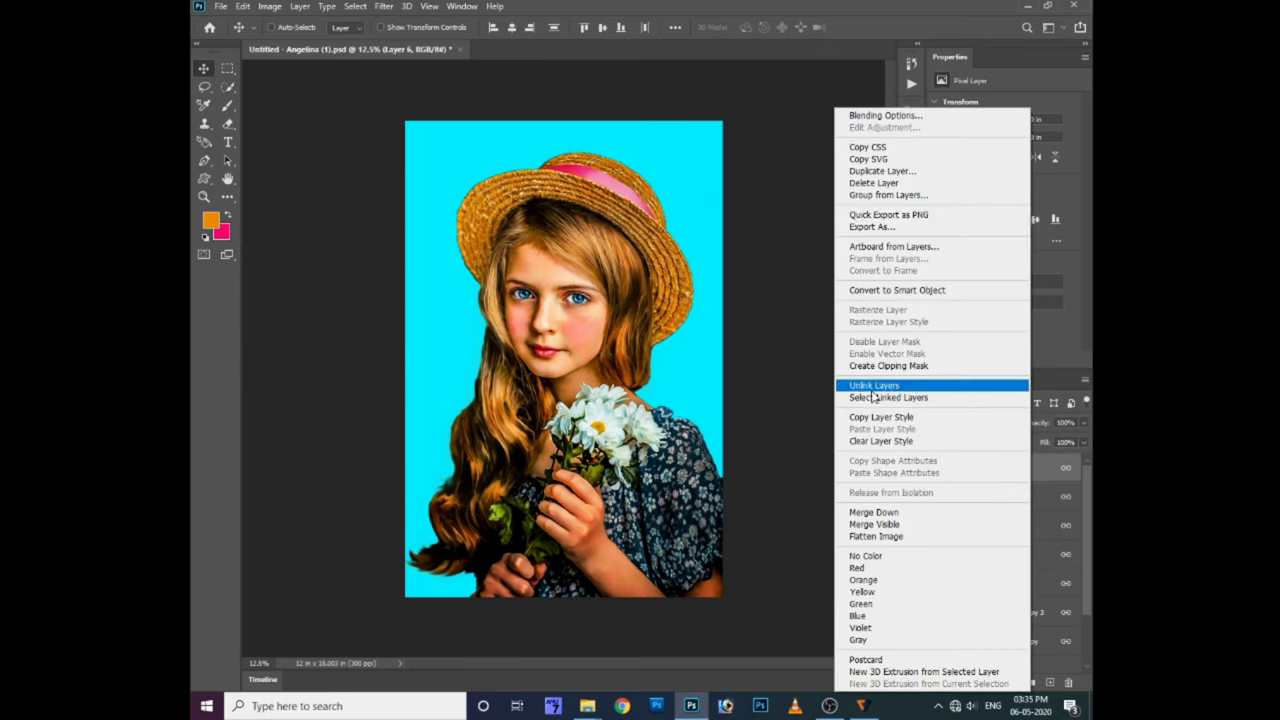
pyautogui.click(882, 171)
pyautogui.rightClick(1005, 467)
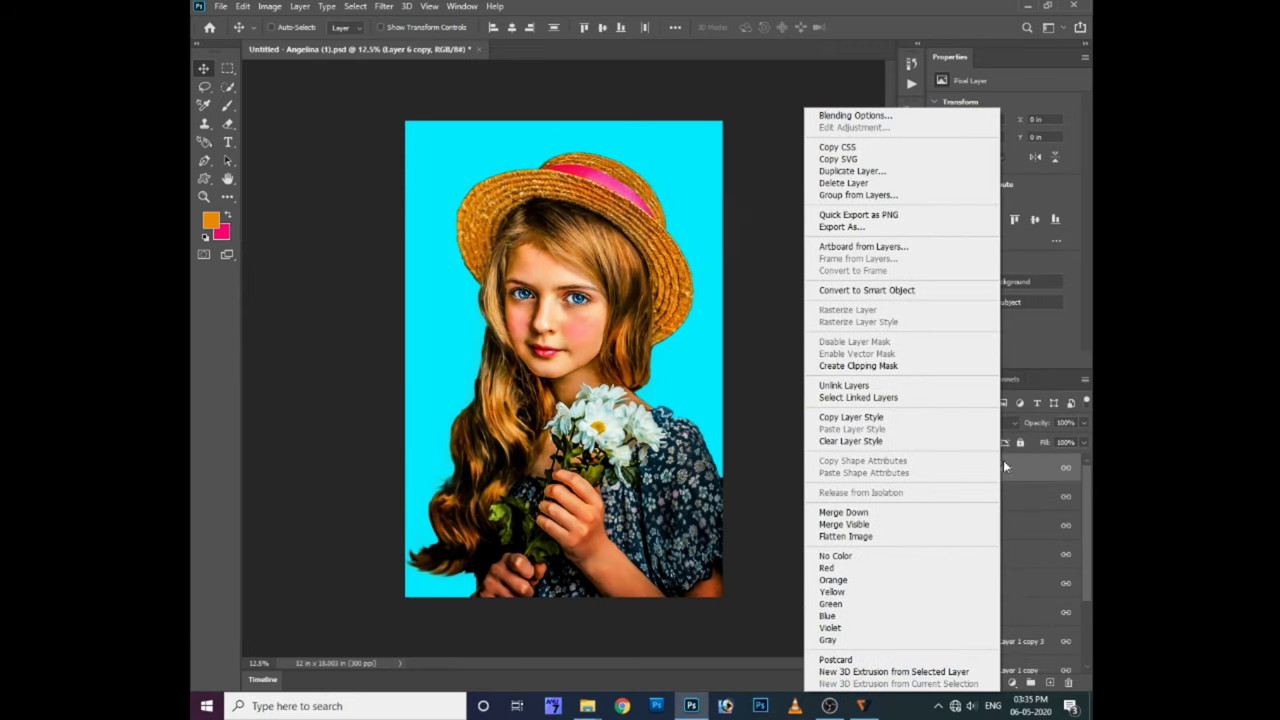
pyautogui.click(785, 153)
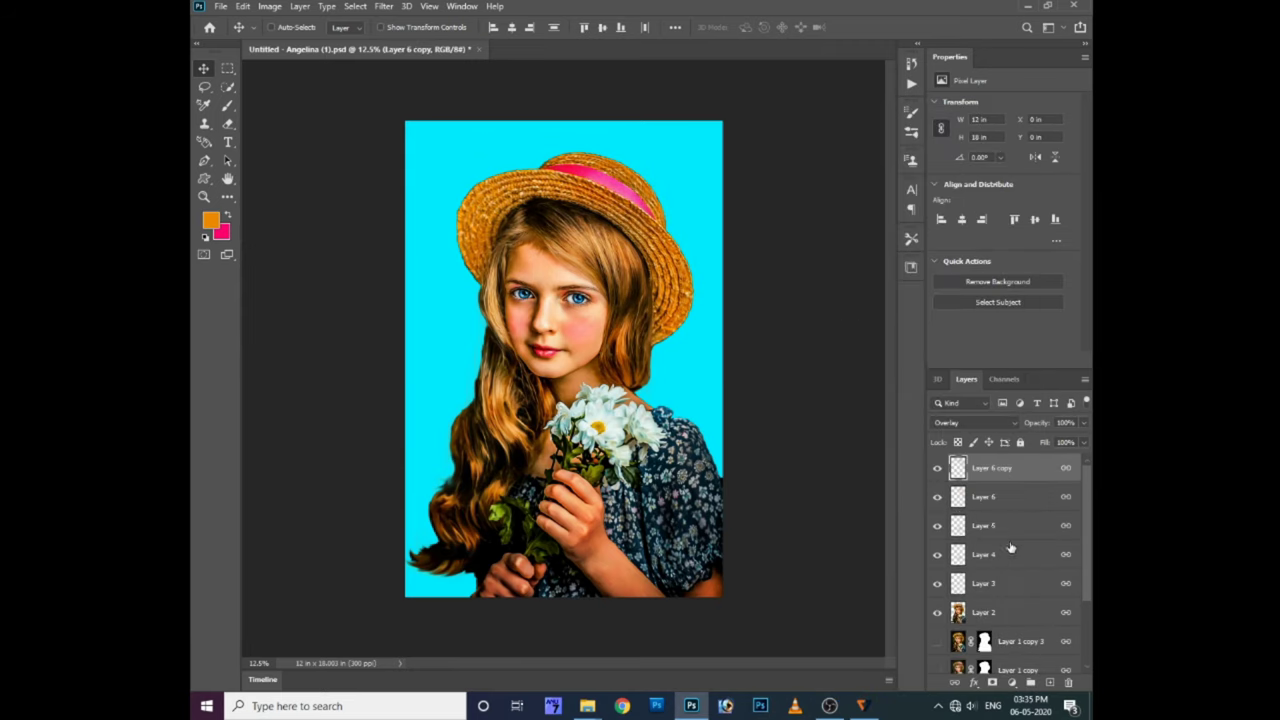
pyautogui.press('Delete')
# Duplicate Layers 6 through 2 and merge the copies into Layer 6 copy
pyautogui.keyDown('shift'); pyautogui.click(1018, 593); pyautogui.keyUp('shift')
pyautogui.rightClick(1005, 480)
pyautogui.click(835, 170)
pyautogui.rightClick(1013, 471)
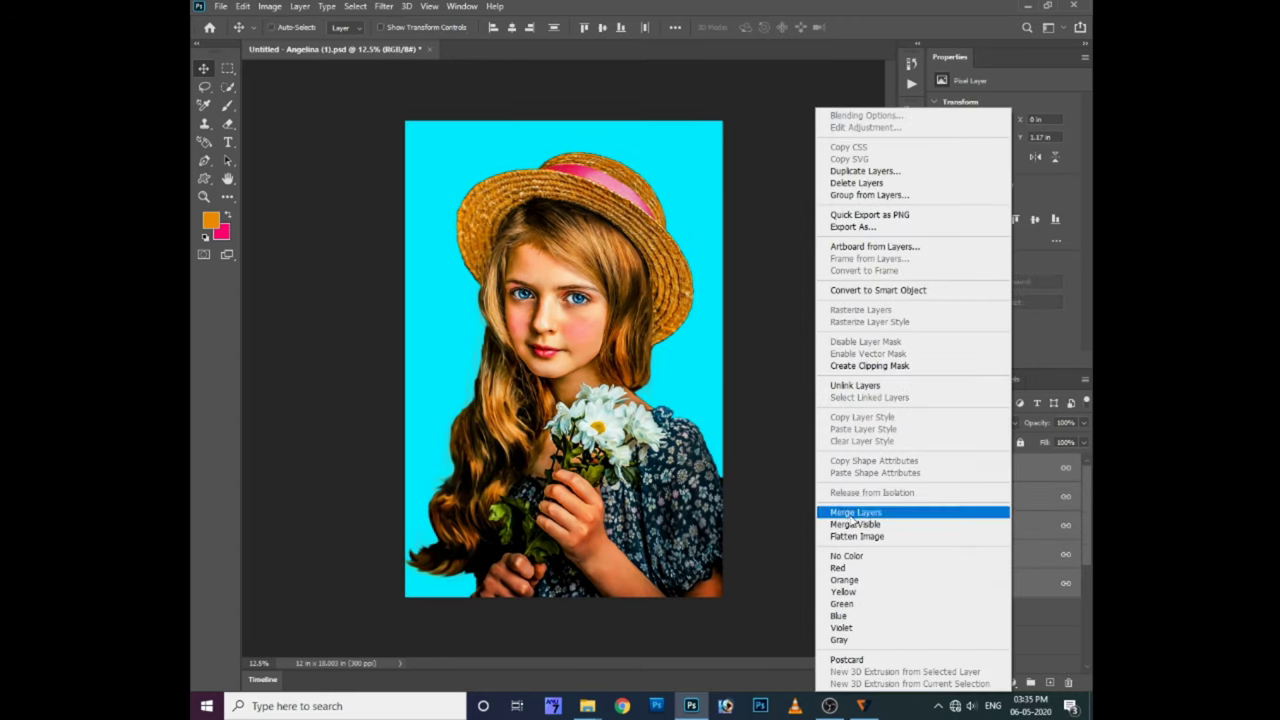
pyautogui.click(850, 514)
pyautogui.press('Delete')
pyautogui.hotkey('ctrl', 'z')
pyautogui.press('Delete')
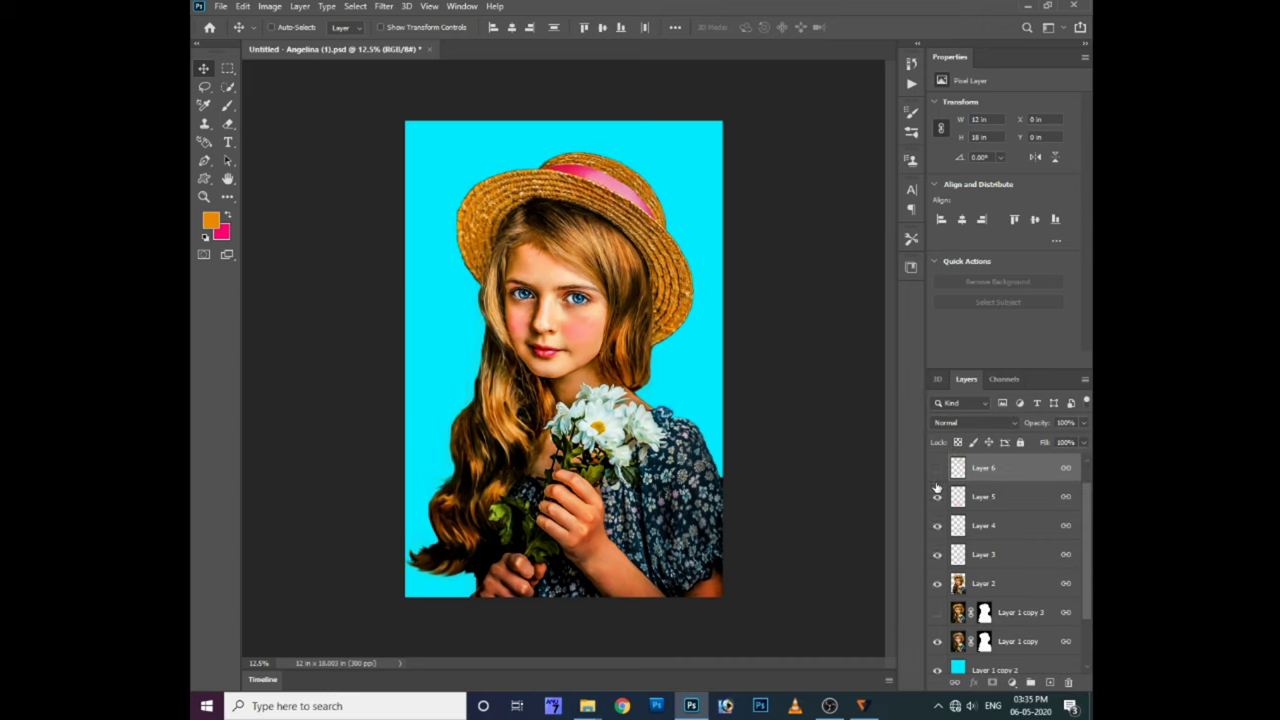
pyautogui.hotkey('ctrl', 'z')
# Duplicate the merged layer as Layer 6 copy 2 and zoom in on the portrait
pyautogui.hotkey('ctrl', 'j')
pyautogui.scroll(-1, 940, 663)
pyautogui.scroll(1, 960, 560)
pyautogui.hotkey('ctrl', '+')
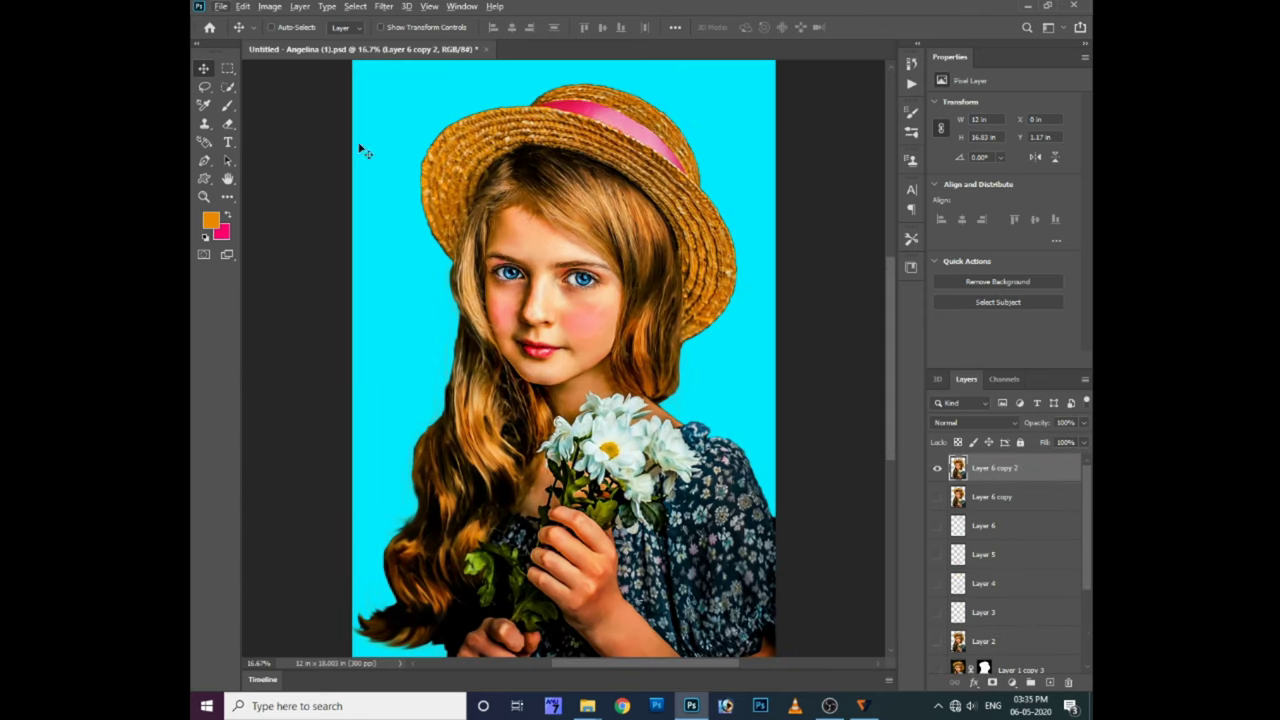
# Apply Match Color with Neutralize, Luminance 195, Color Intensity 170 and Fade 56
pyautogui.click(270, 6)
pyautogui.click(430, 326)
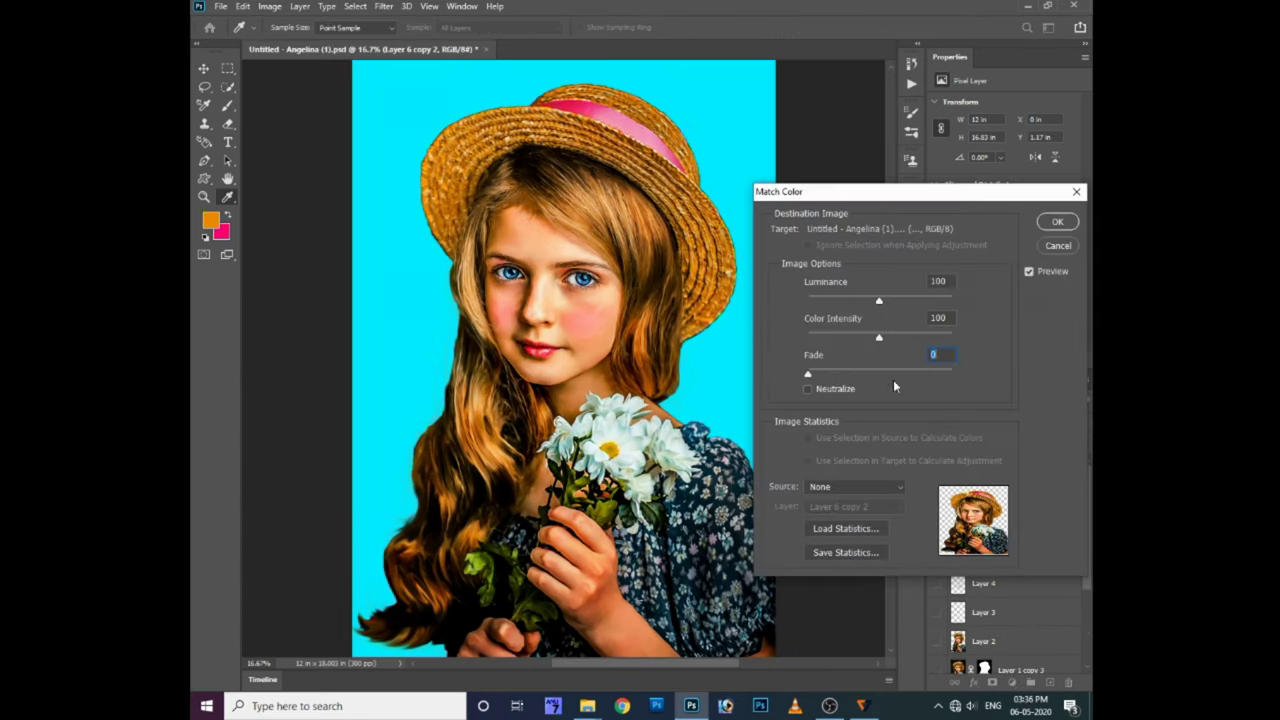
pyautogui.click(815, 390)
pyautogui.moveTo(912, 339); pyautogui.dragTo(909, 374)
pyautogui.click(893, 302)
pyautogui.click(938, 338)
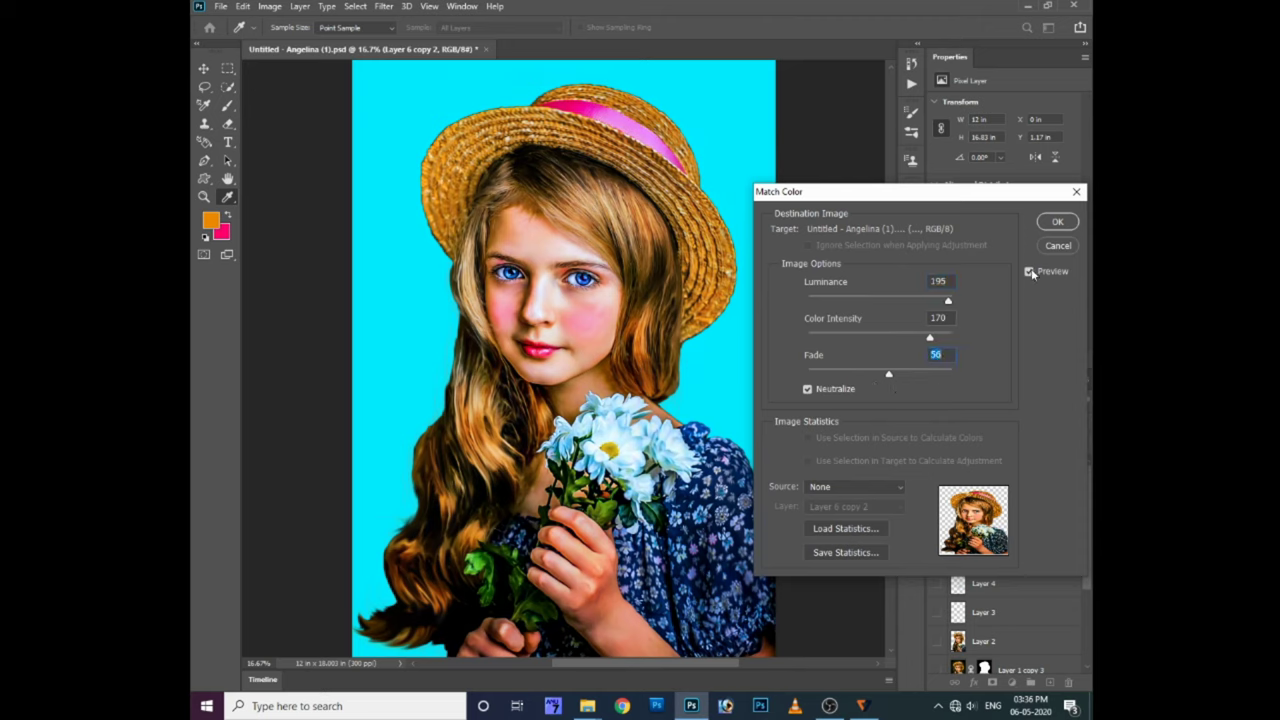
pyautogui.press('Return')
pyautogui.press('v')
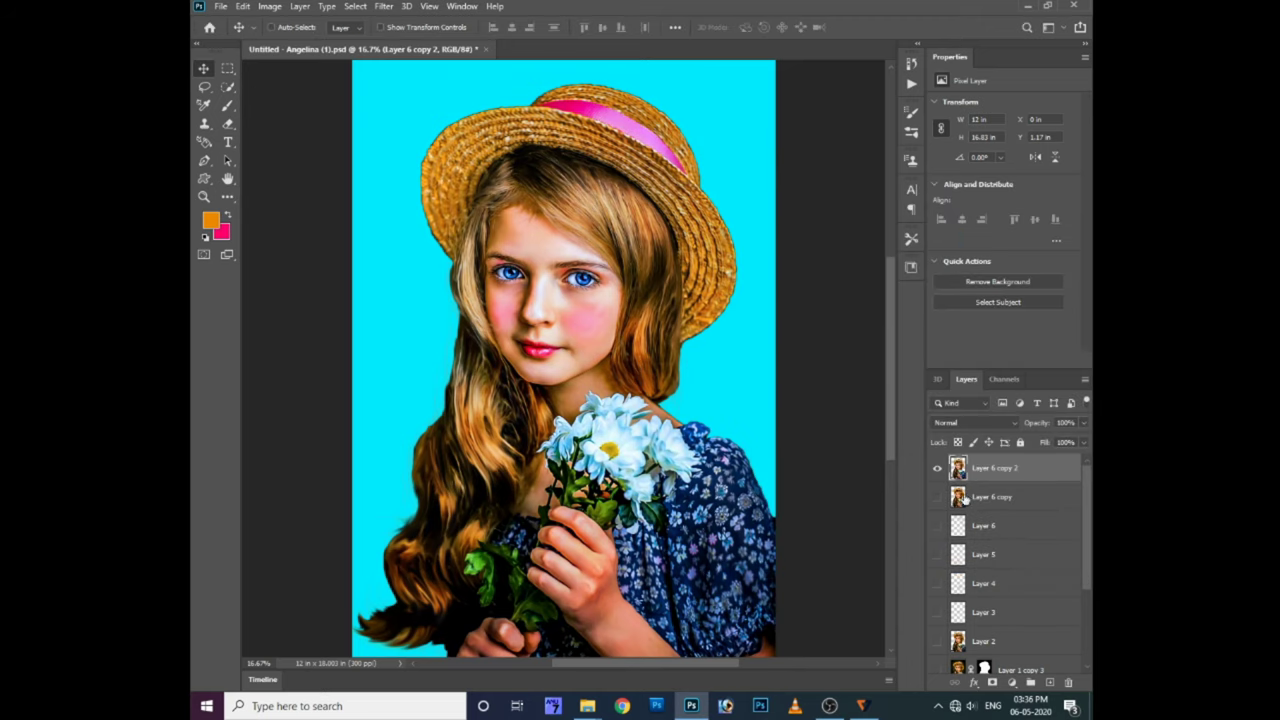
# Lasso the background around the portrait and feather the selection
pyautogui.press('l')
pyautogui.click(700, 350)
pyautogui.moveTo(450, 255); pyautogui.dragTo(337, 605)
pyautogui.moveTo(730, 352); pyautogui.dragTo(690, 340)
pyautogui.hotkey('shift', 'F6')
pyautogui.press('Return')
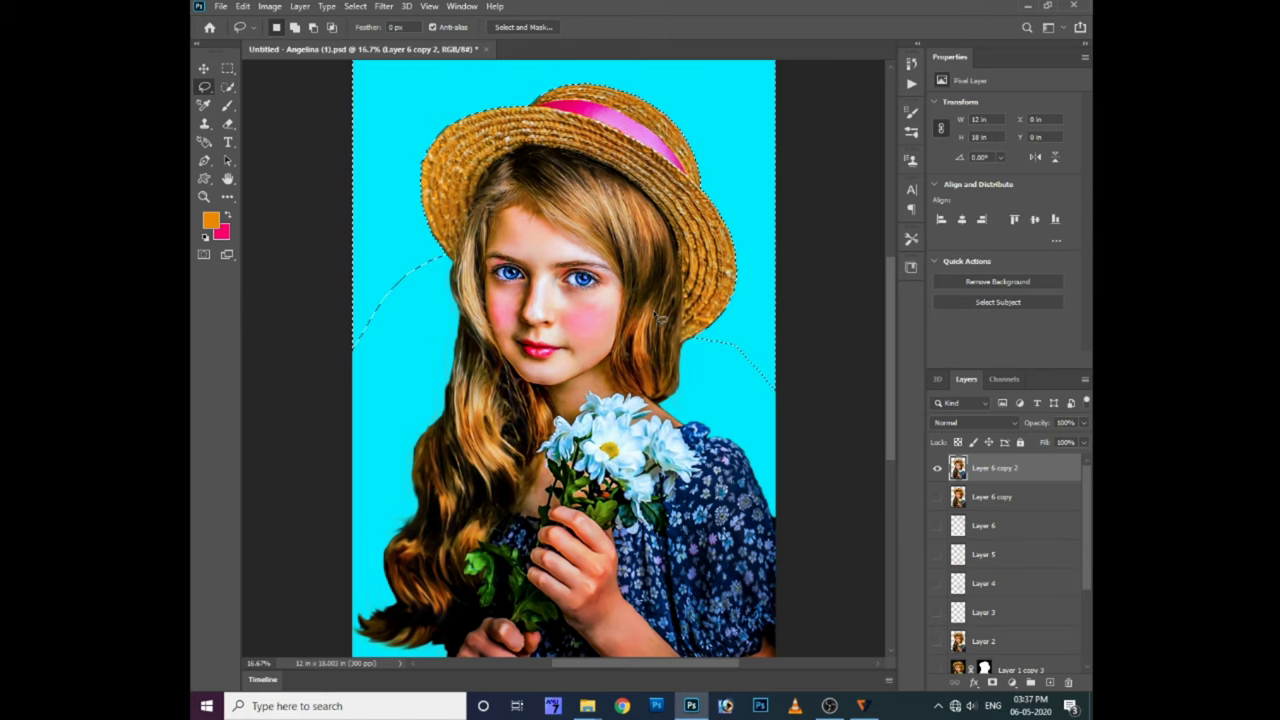
# Open the layer's Blending Options from the canvas and close them unchanged
pyautogui.scroll(1, 708, 363)
pyautogui.scroll(-1, 708, 363)
pyautogui.scroll(-1, 708, 363)
pyautogui.rightClick(610, 464)
pyautogui.click(622, 470)
pyautogui.press('Escape')
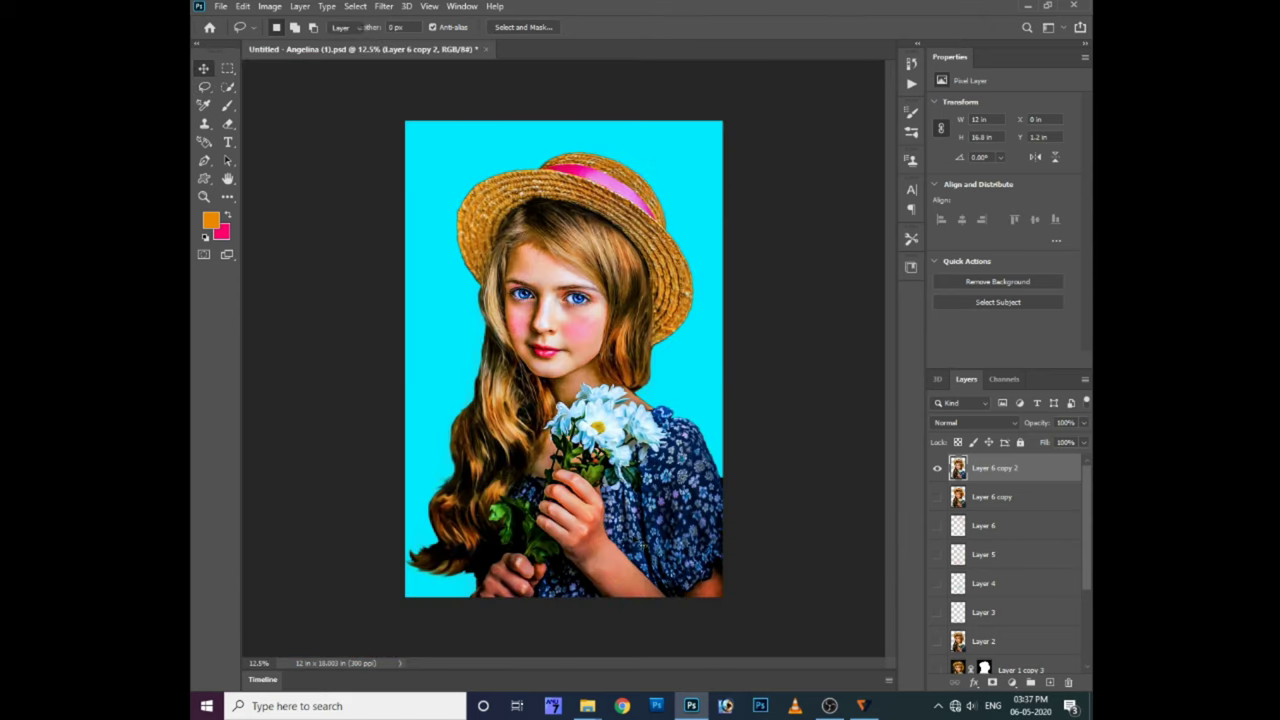
pyautogui.press('v')
# Create Untitled-1 from a recent preset and return to the portrait document
pyautogui.hotkey('ctrl', 'n')
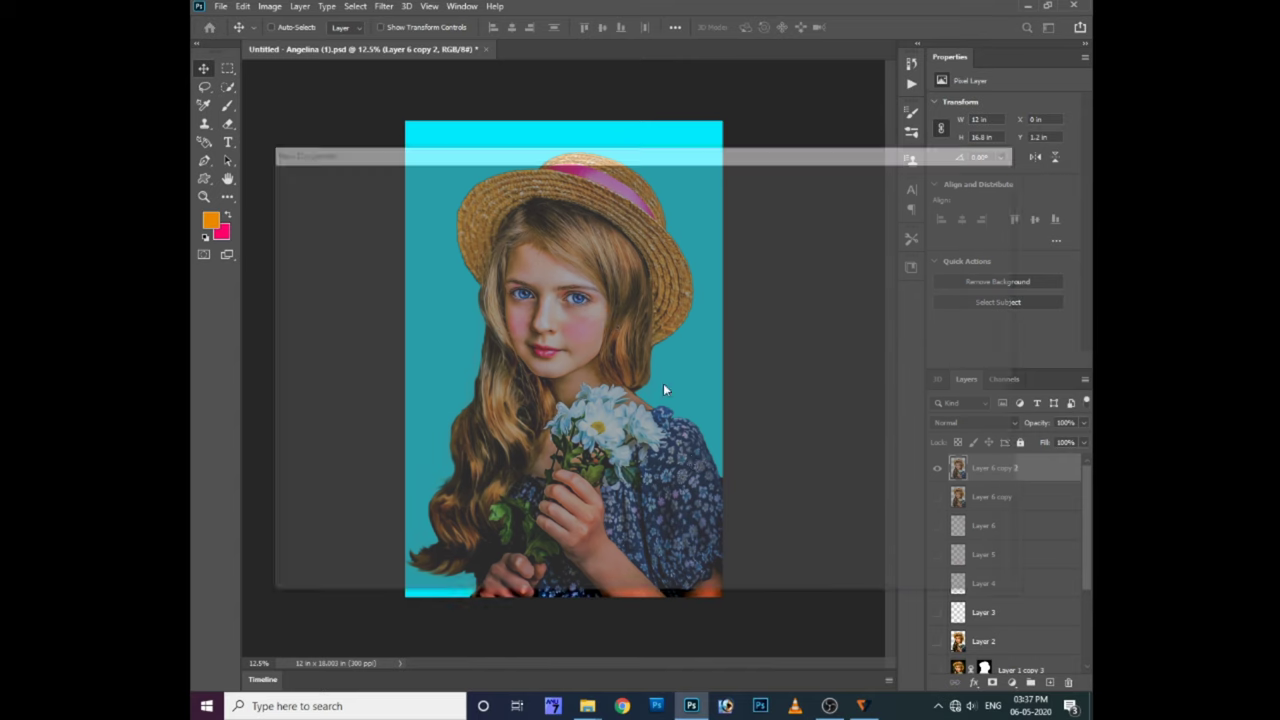
pyautogui.click(597, 415)
pyautogui.click(921, 568)
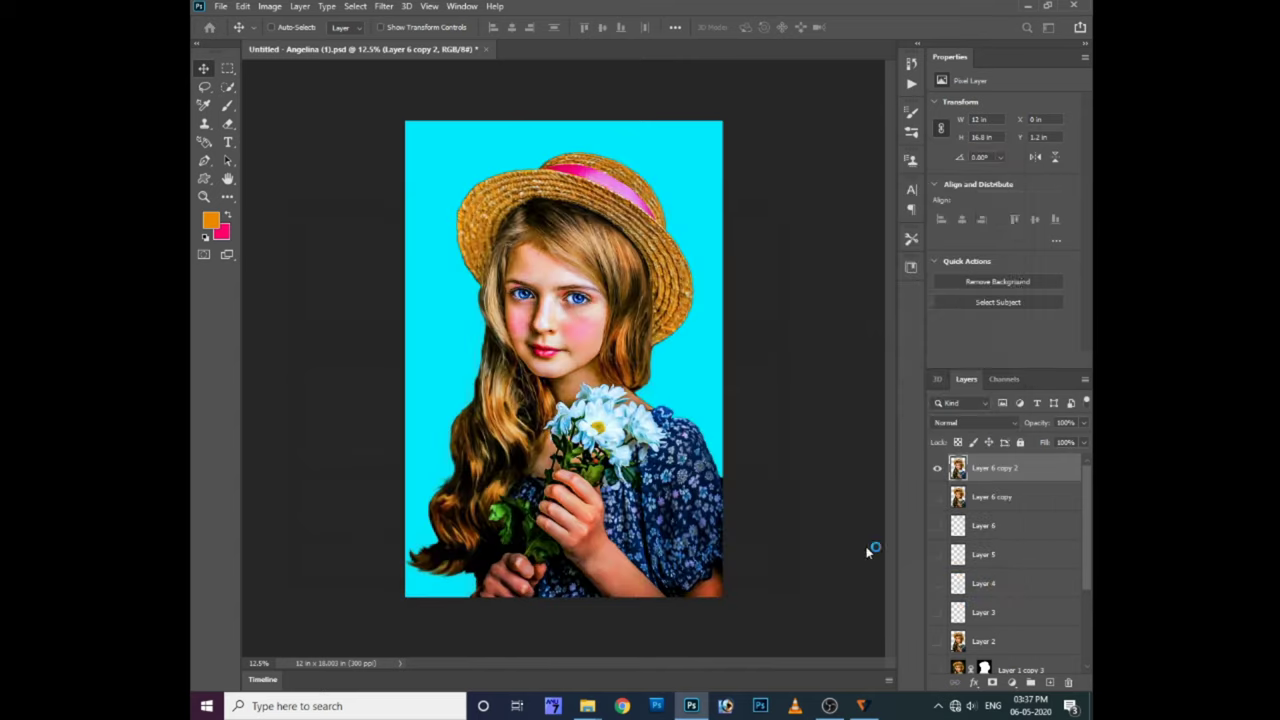
pyautogui.click(385, 50)
pyautogui.rightClick(559, 282)
pyautogui.click(586, 277)
# Show Layer 6 copy and drag both portrait layers into the new document
pyautogui.click(937, 497)
pyautogui.keyDown('shift'); pyautogui.click(995, 497); pyautogui.keyUp('shift')
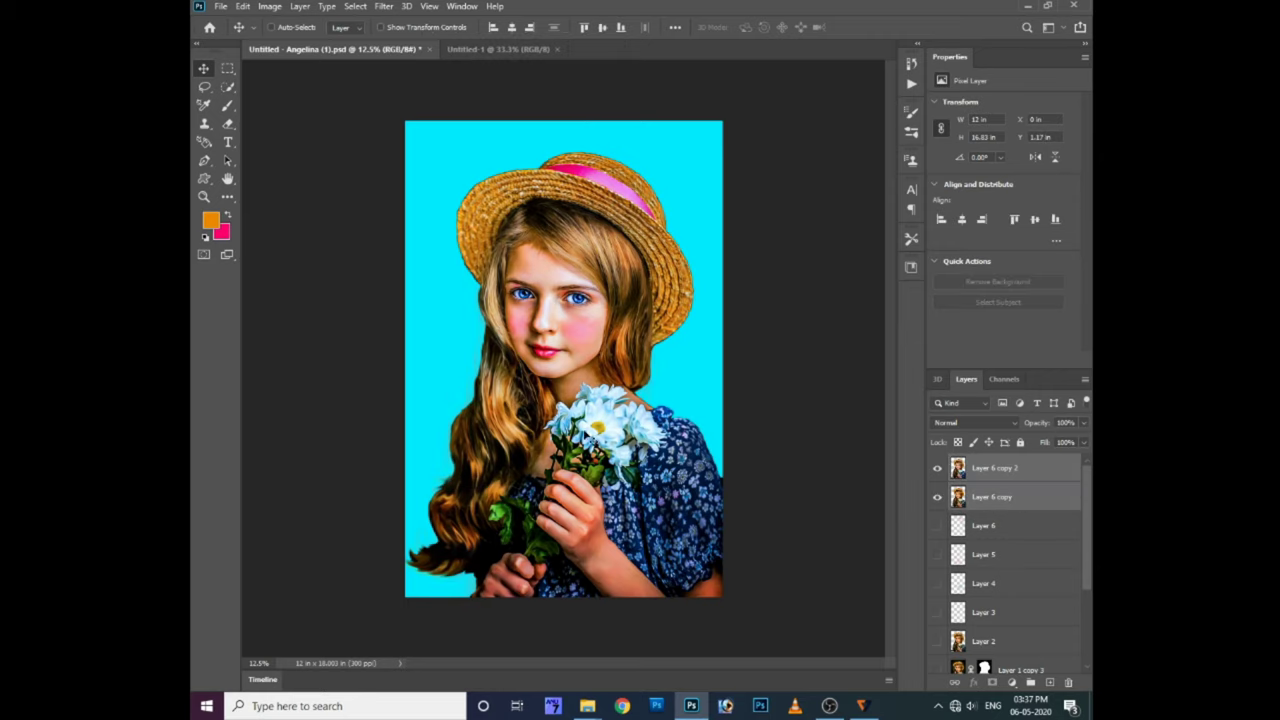
pyautogui.moveTo(563, 380); pyautogui.dragTo(592, 396)
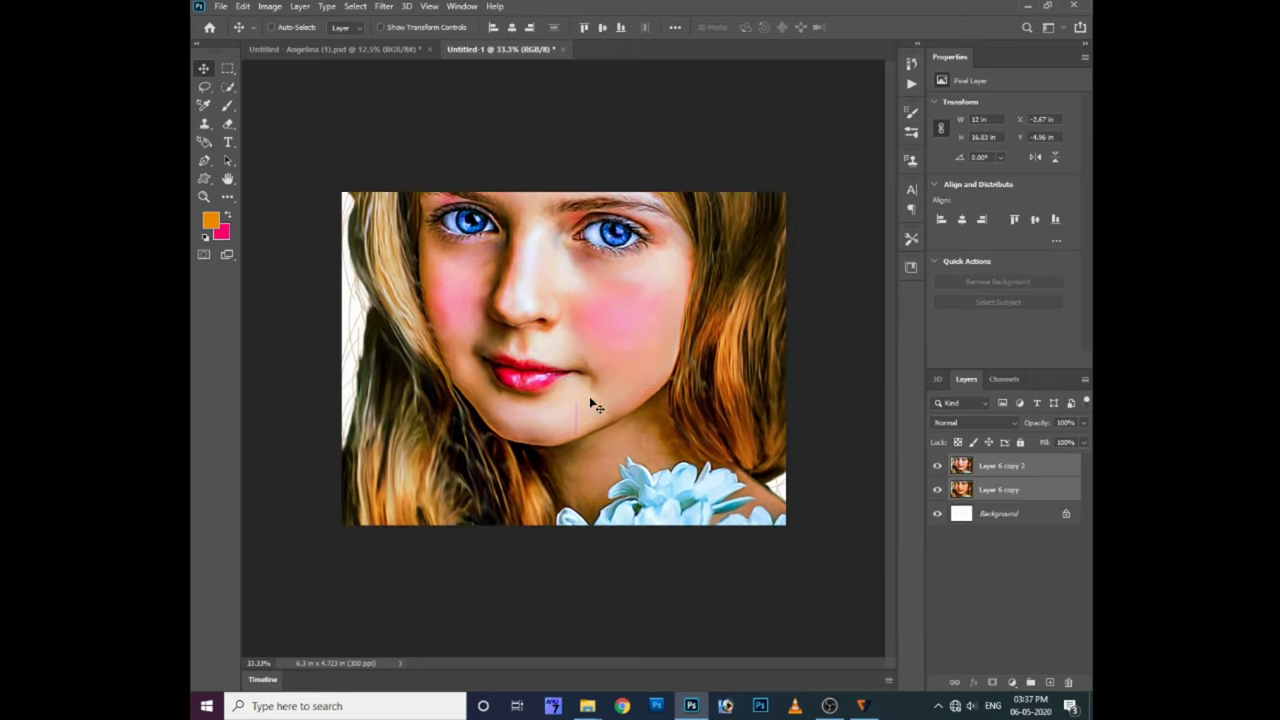
# Check the image size, then undo the paste and close Untitled-1 without saving
pyautogui.click(269, 6)
pyautogui.click(290, 110)
pyautogui.write('16')
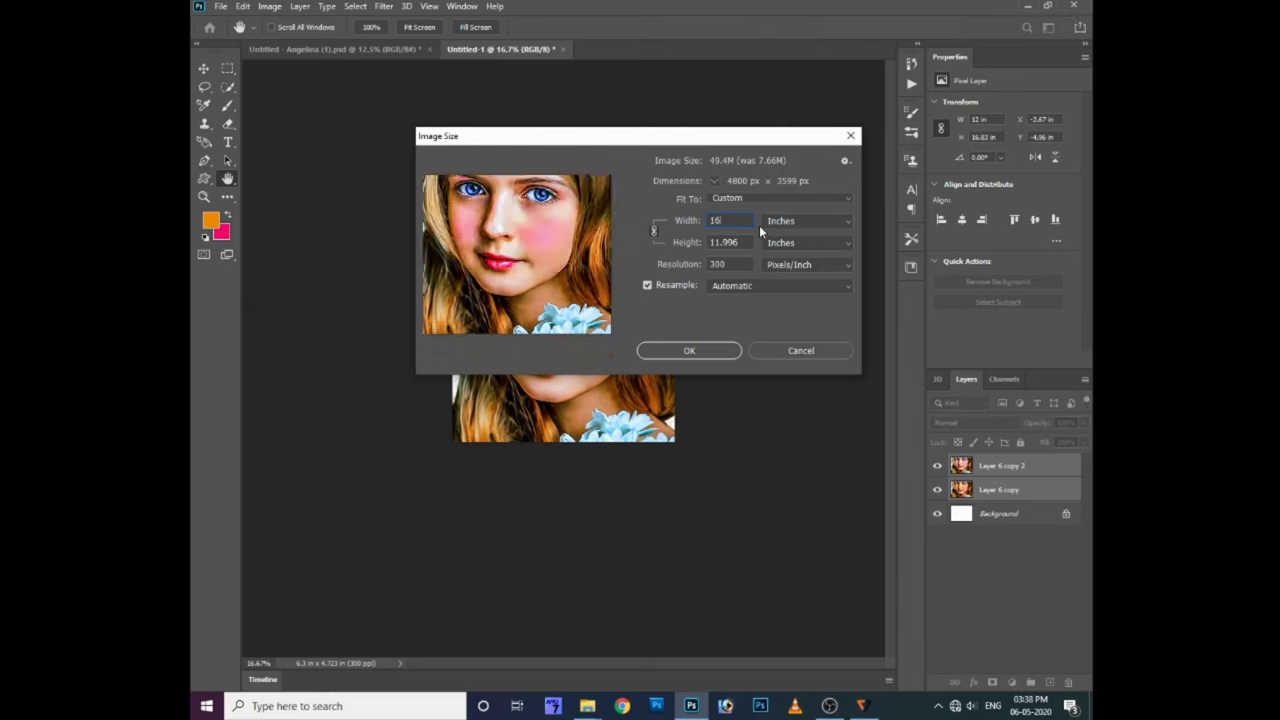
pyautogui.press('Tab')
pyautogui.click(689, 350)
pyautogui.press('v')
pyautogui.hotkey('ctrl', 'z')
pyautogui.hotkey('ctrl', 'w')
pyautogui.press('n')
# Create a new 12 x 18 inch document and rotate its canvas to landscape
pyautogui.hotkey('ctrl', 'n')
pyautogui.click(597, 424)
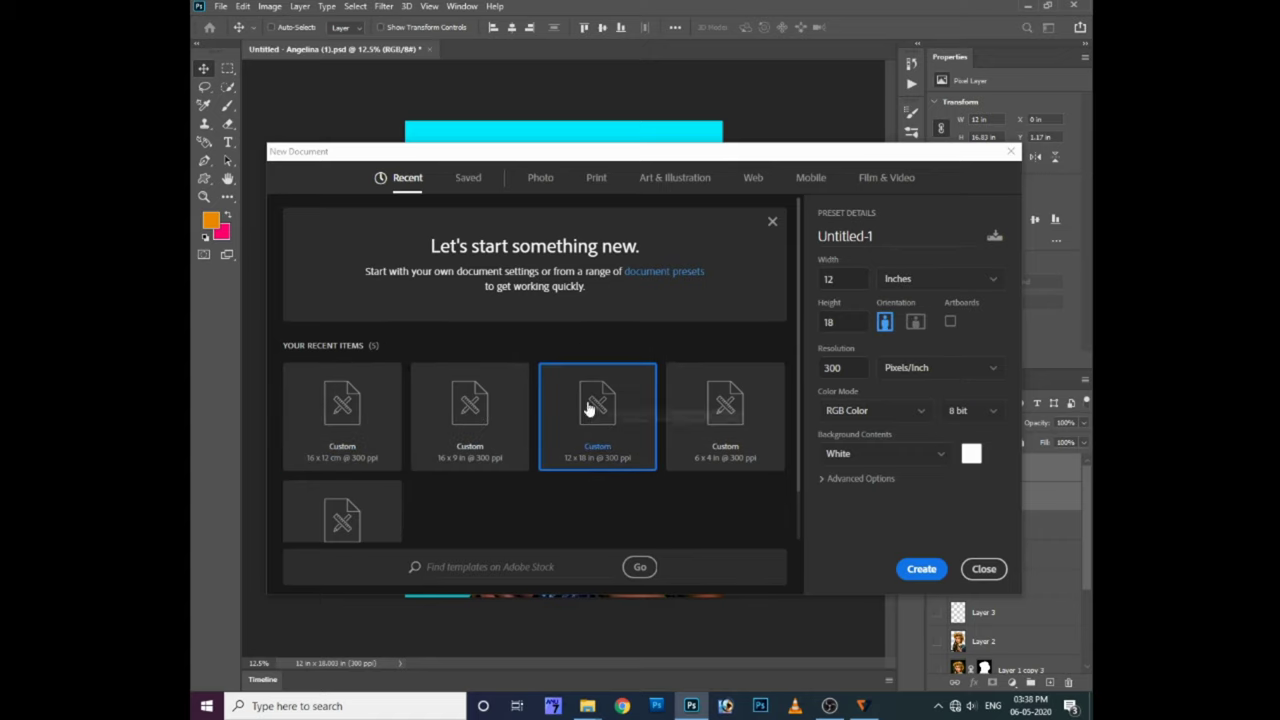
pyautogui.click(921, 568)
pyautogui.click(269, 6)
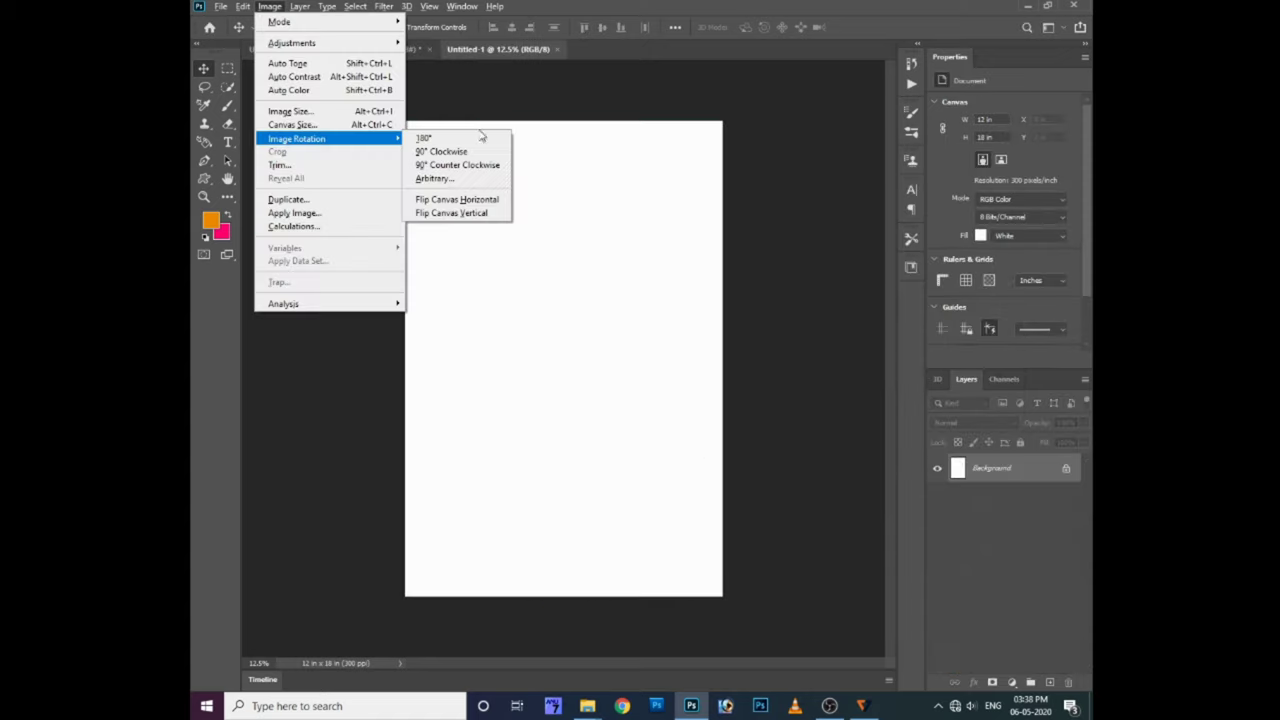
pyautogui.click(455, 149)
# Drag the girl layers into Untitled-1 and scale them down to about 74%
pyautogui.click(345, 48)
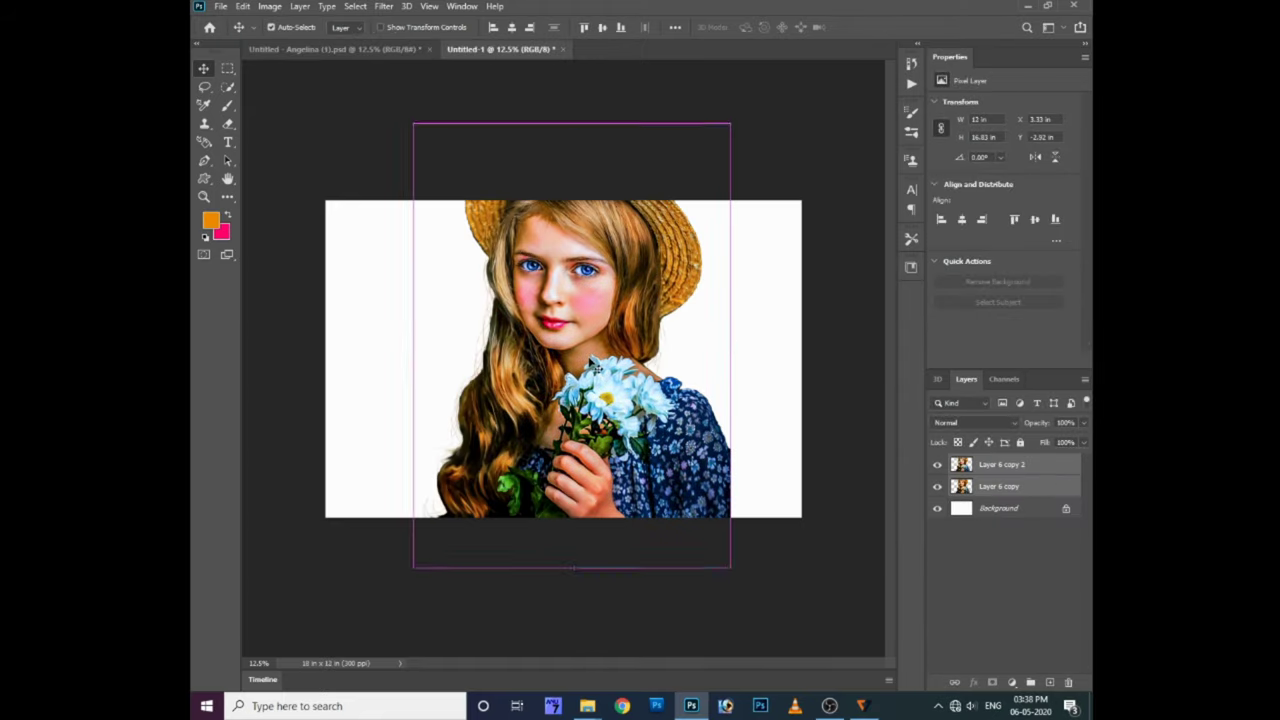
pyautogui.moveTo(560, 350); pyautogui.dragTo(570, 345)
pyautogui.hotkey('ctrl', 't')
pyautogui.moveTo(731, 120); pyautogui.dragTo(679, 209)
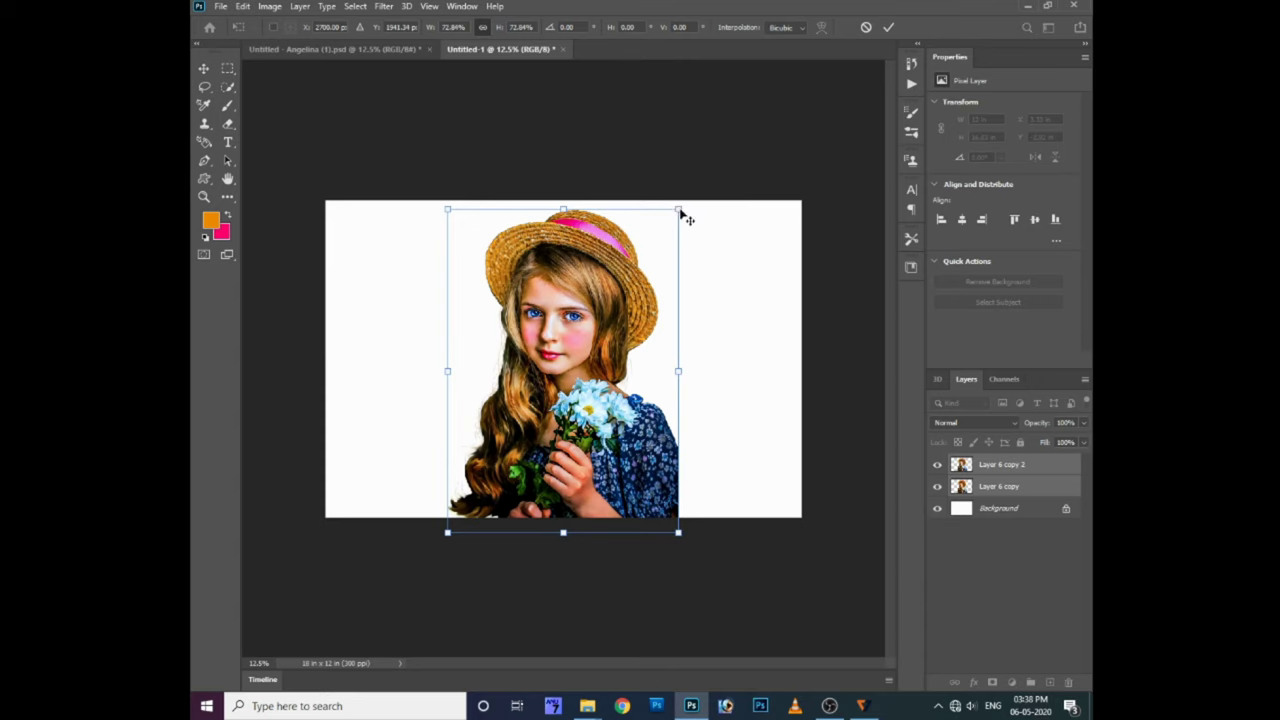
pyautogui.press('Return')
# Rotate the canvas back to upright portrait orientation
pyautogui.hotkey('alt', 'i')
pyautogui.press('g')
pyautogui.press('Down')
pyautogui.press('Down')
pyautogui.press('Return')
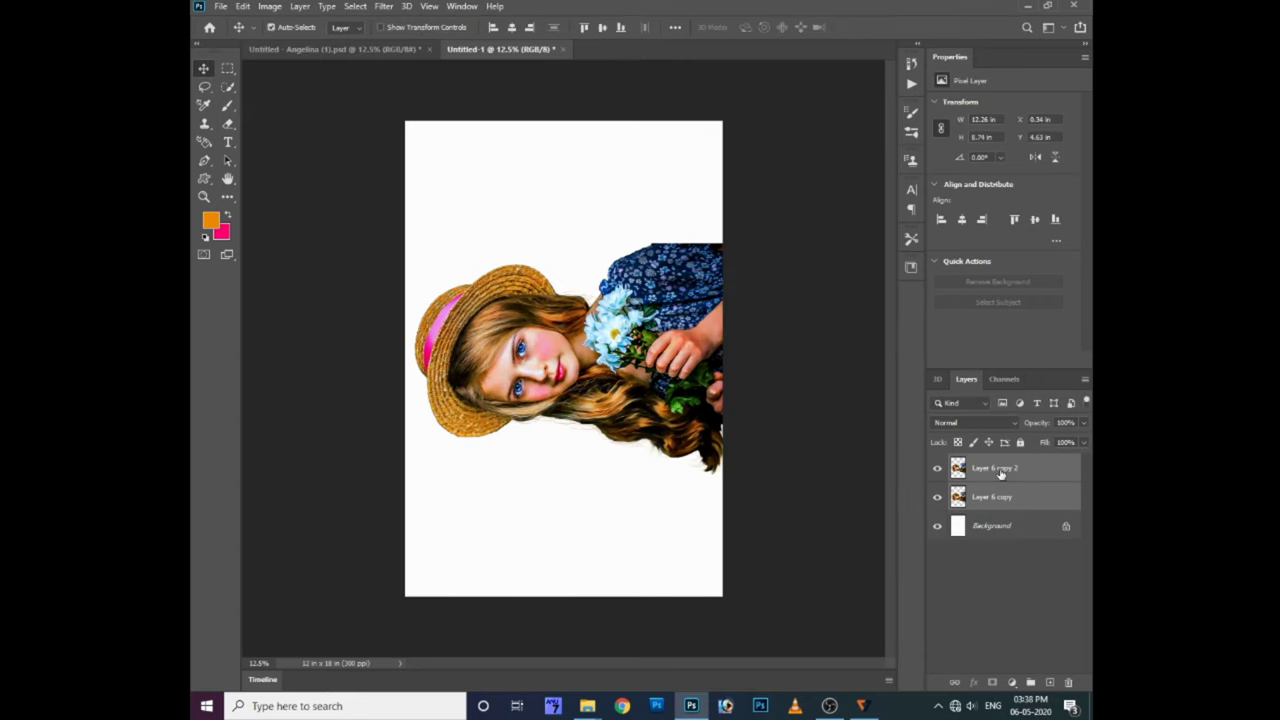
# Rotate the portrait 90° clockwise, then enlarge and position it to fill the canvas
pyautogui.hotkey('ctrl', 't')
pyautogui.rightClick(660, 285)
pyautogui.click(700, 490)
pyautogui.moveTo(691, 194); pyautogui.dragTo(716, 150)
pyautogui.moveTo(618, 350); pyautogui.dragTo(607, 321)
pyautogui.moveTo(700, 194); pyautogui.dragTo(727, 151)
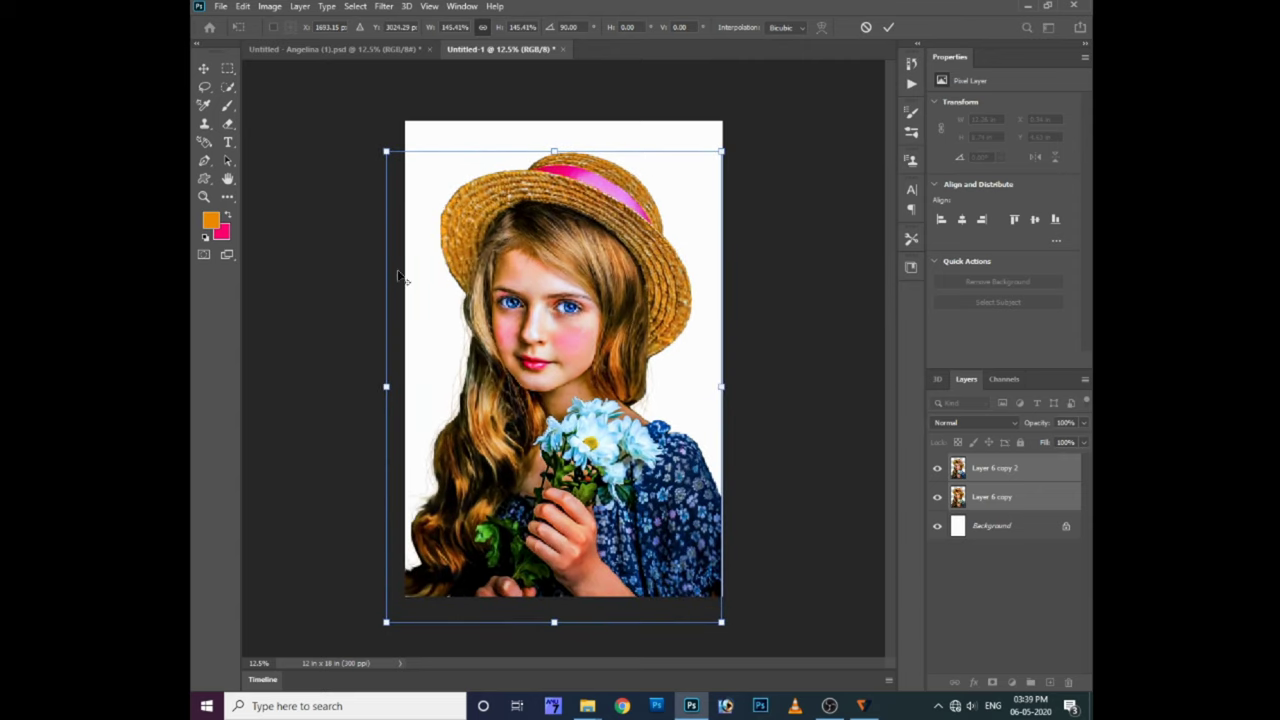
pyautogui.moveTo(518, 282); pyautogui.dragTo(530, 268)
pyautogui.press('Return')
# Select Layer 6 copy 2 and hide Layer 6 copy
pyautogui.click(995, 468)
pyautogui.click(937, 497)
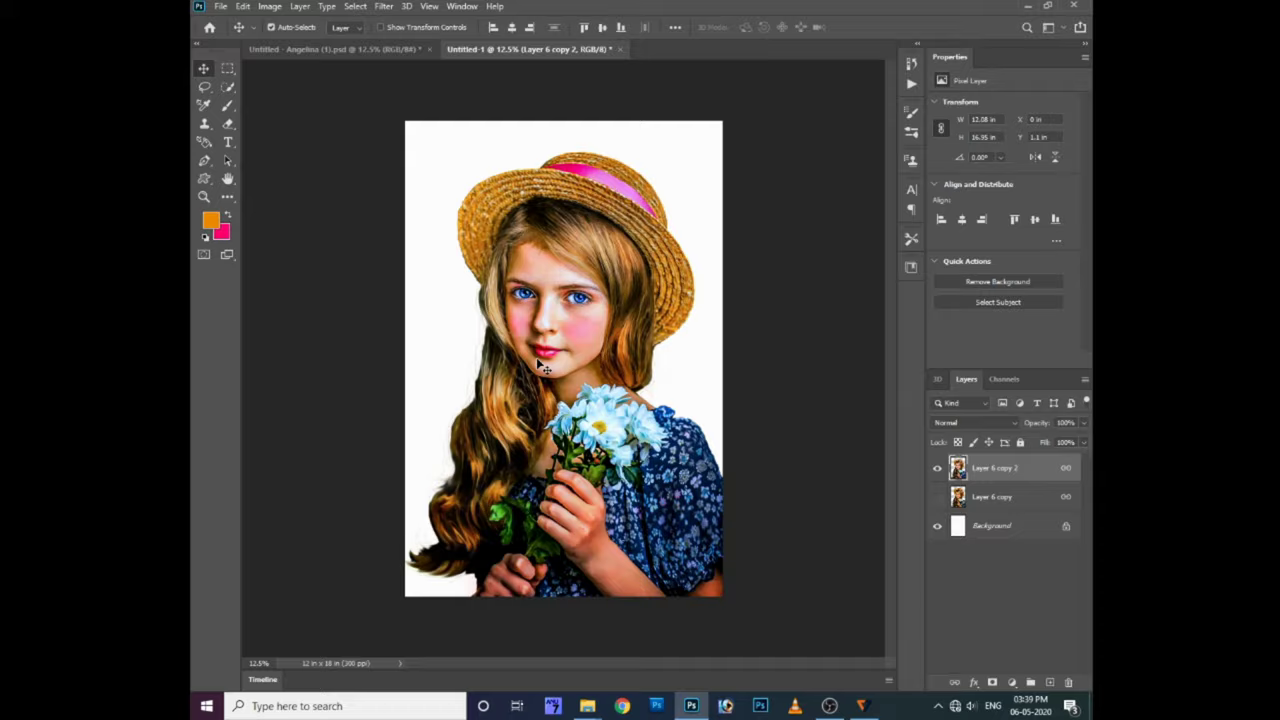
pyautogui.hotkey('ctrl', 'o')
# Open four texture images, including the grunge texture and fantasy sky, from D:\Youtube Editings\BC
pyautogui.click(370, 28)
pyautogui.doubleClick(429, 112)
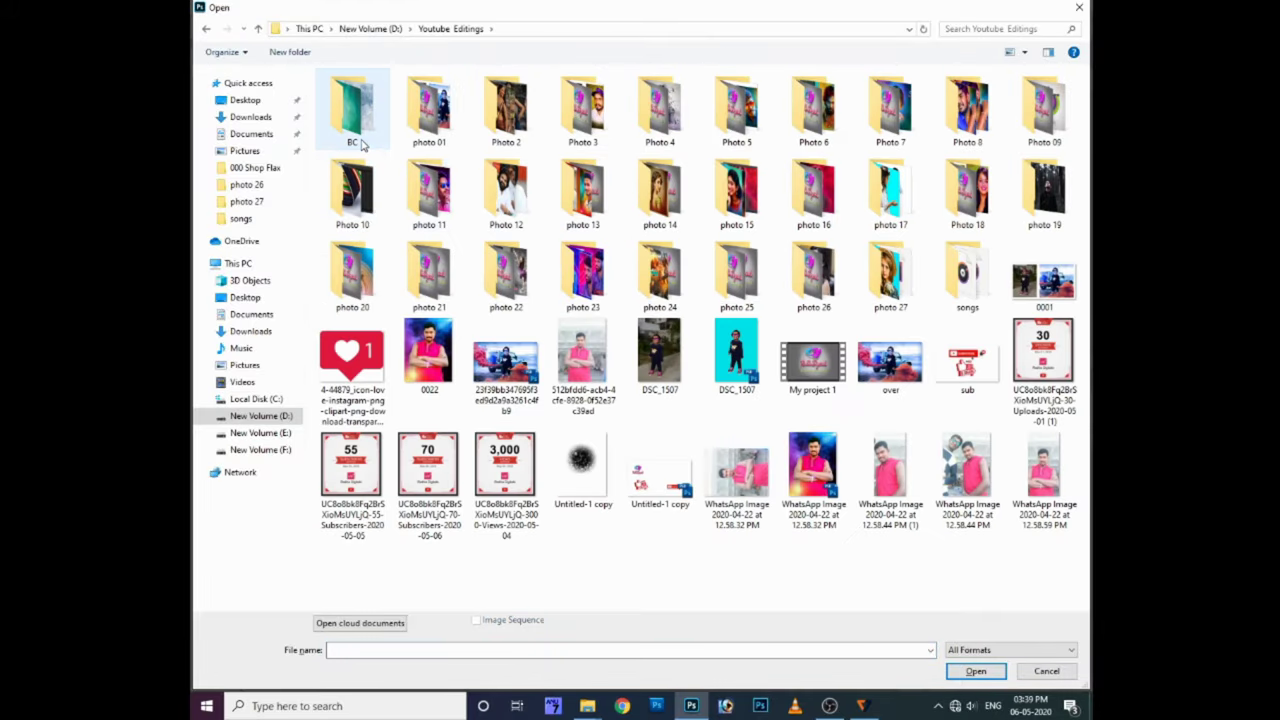
pyautogui.doubleClick(352, 110)
pyautogui.scroll(-5, 780, 340)
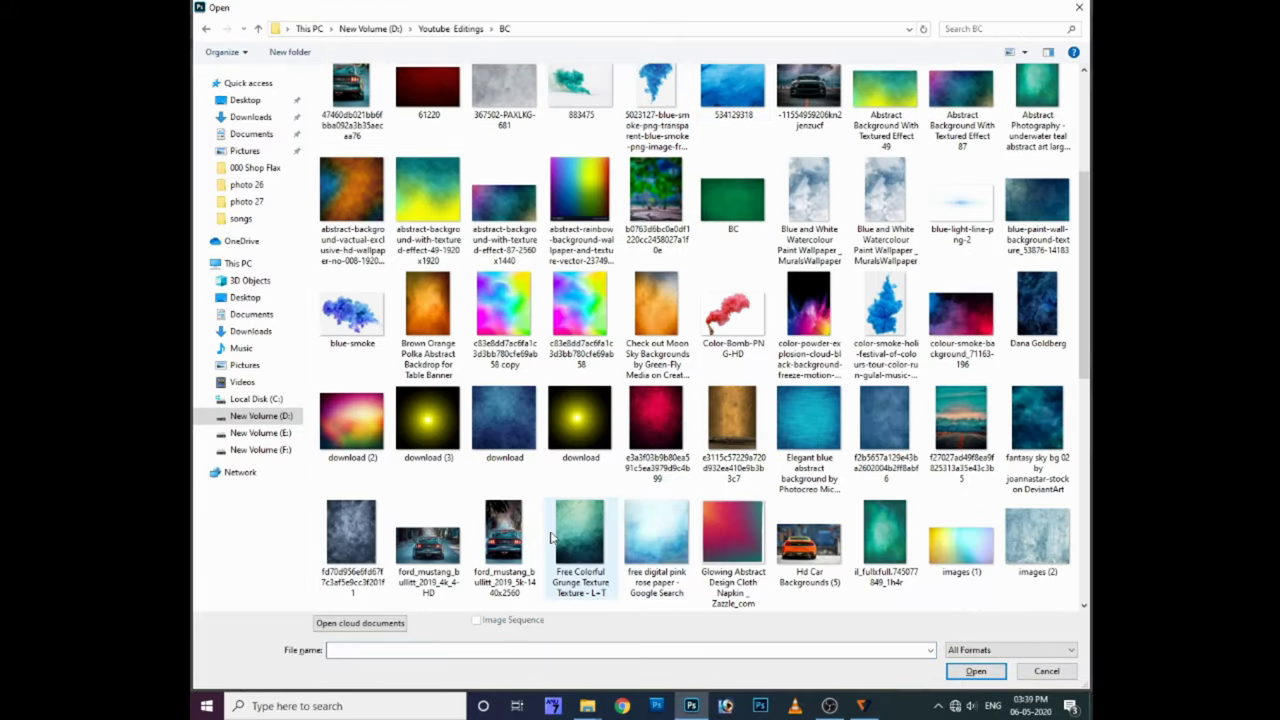
pyautogui.click(352, 540)
pyautogui.click(656, 545)
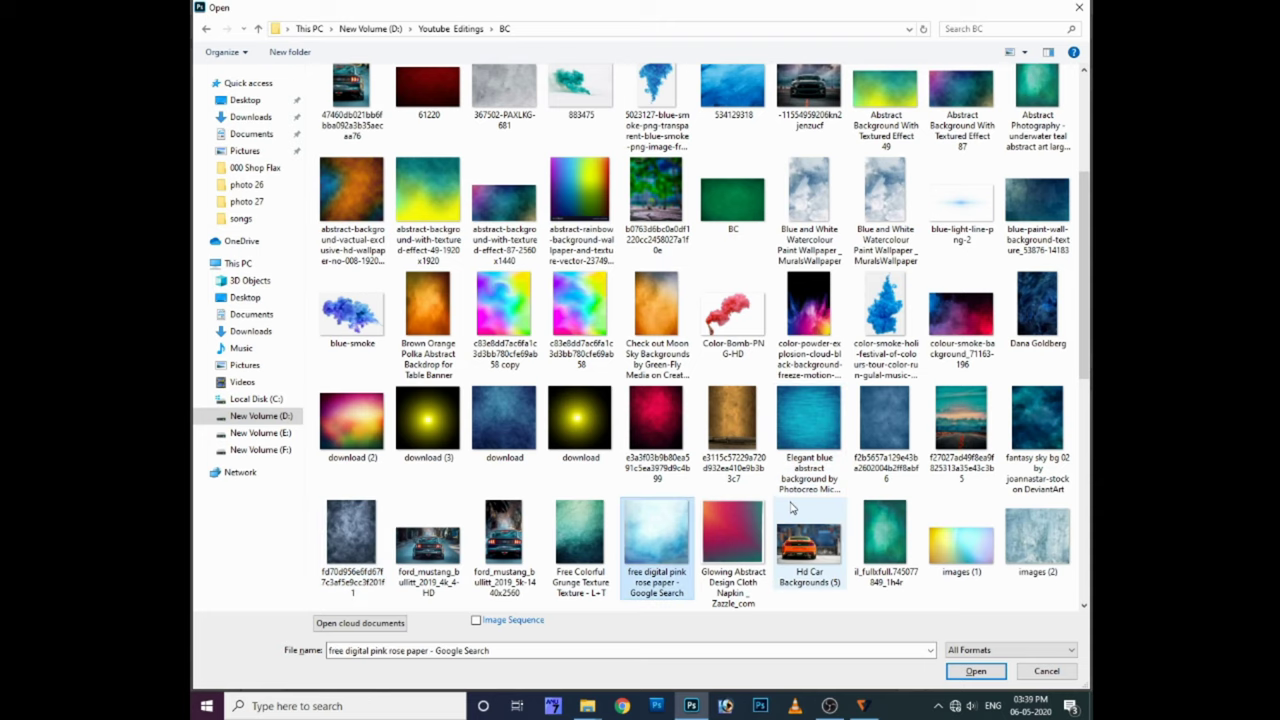
pyautogui.click(1037, 420)
pyautogui.keyDown('ctrl'); pyautogui.click(504, 420); pyautogui.keyUp('ctrl')
pyautogui.keyDown('ctrl'); pyautogui.click(580, 545); pyautogui.keyUp('ctrl')
pyautogui.keyDown('ctrl'); pyautogui.click(352, 545); pyautogui.keyUp('ctrl')
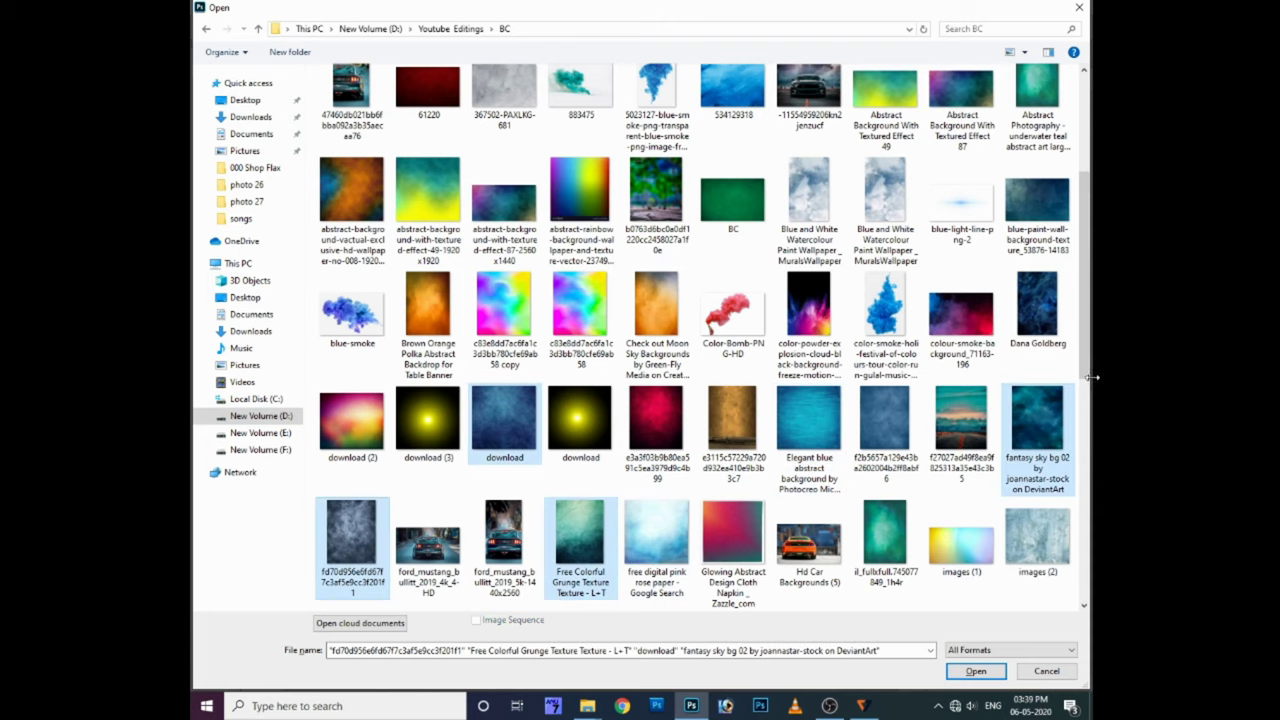
pyautogui.moveTo(1092, 377); pyautogui.dragTo(1092, 541)
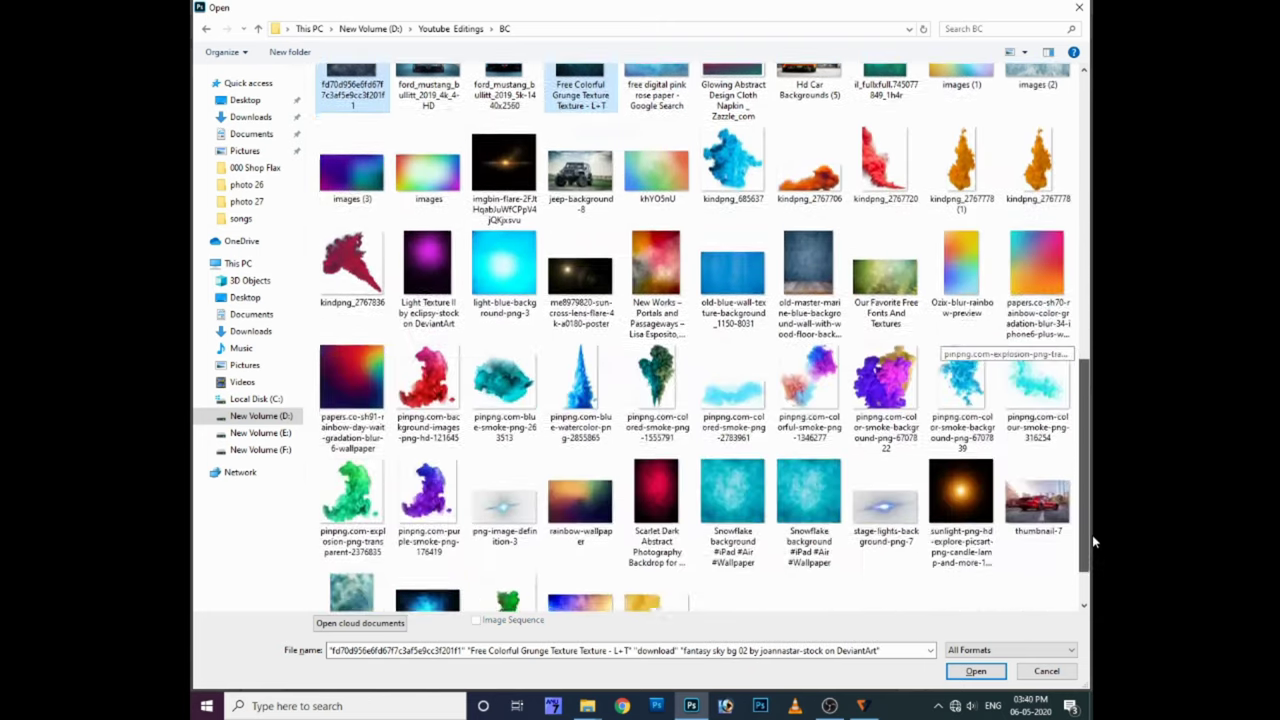
pyautogui.click(976, 671)
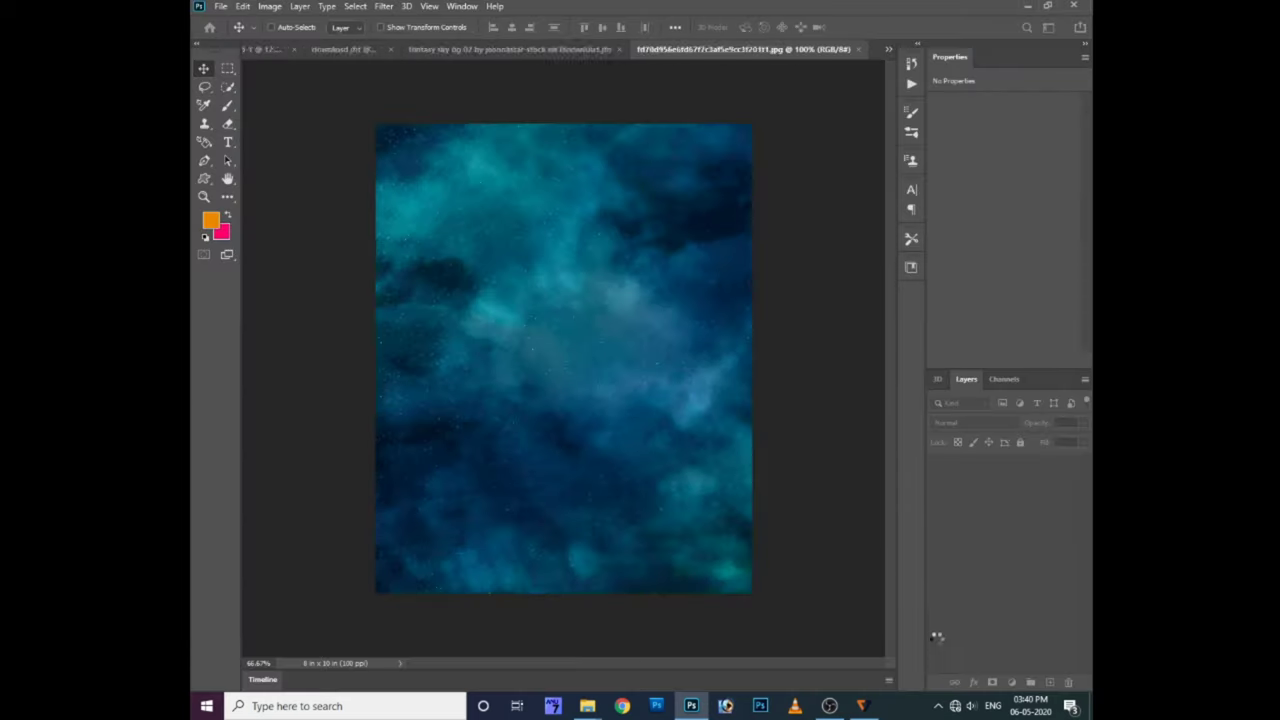
# Bring the first blue texture into the portrait and scale it to cover the canvas
pyautogui.hotkey('ctrl', 'w')
pyautogui.hotkey('ctrl', 'w')
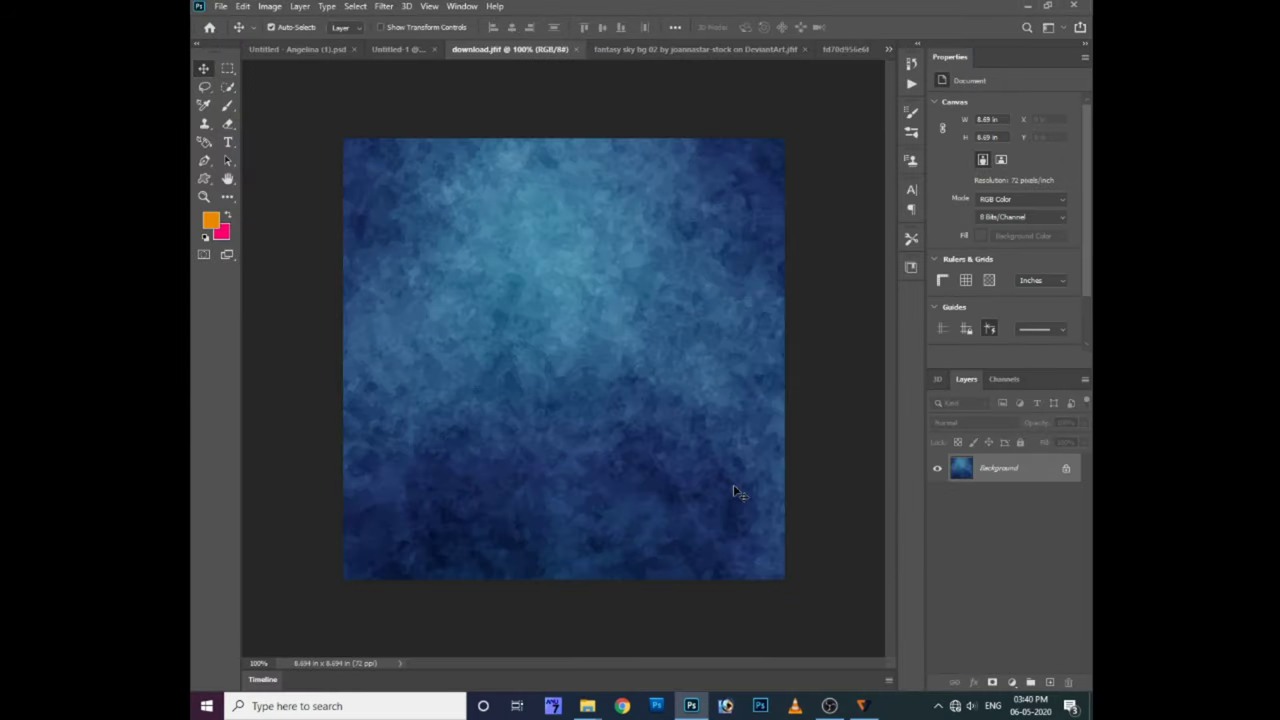
pyautogui.hotkey('ctrl', 'BackSpace')
# Add the fantasy sky background to the portrait as a new layer
pyautogui.hotkey('ctrl', 'w')
pyautogui.click(640, 258)
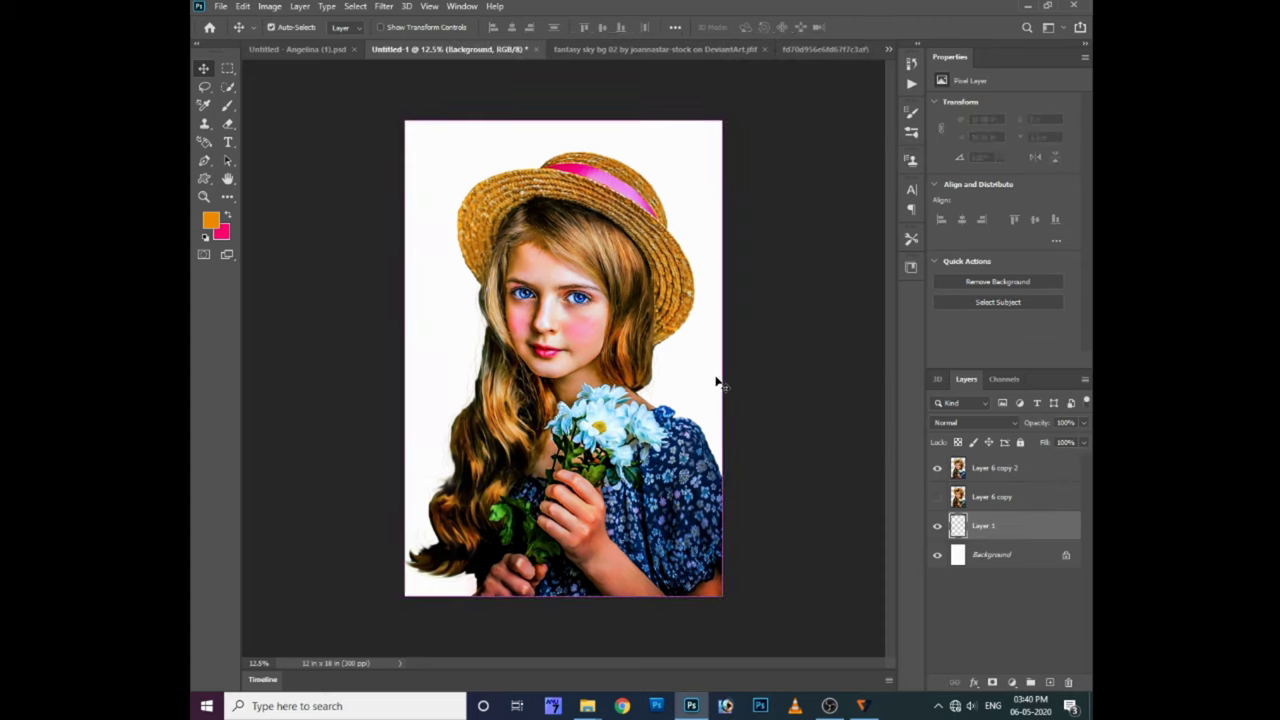
pyautogui.hotkey('ctrl', 't')
pyautogui.moveTo(686, 134); pyautogui.dragTo(826, 97)
pyautogui.moveTo(815, 358); pyautogui.dragTo(749, 358)
pyautogui.moveTo(640, 392); pyautogui.dragTo(681, 397)
pyautogui.press('Return')
pyautogui.click(673, 56)
pyautogui.hotkey('ctrl', 'w')
pyautogui.click(632, 260)
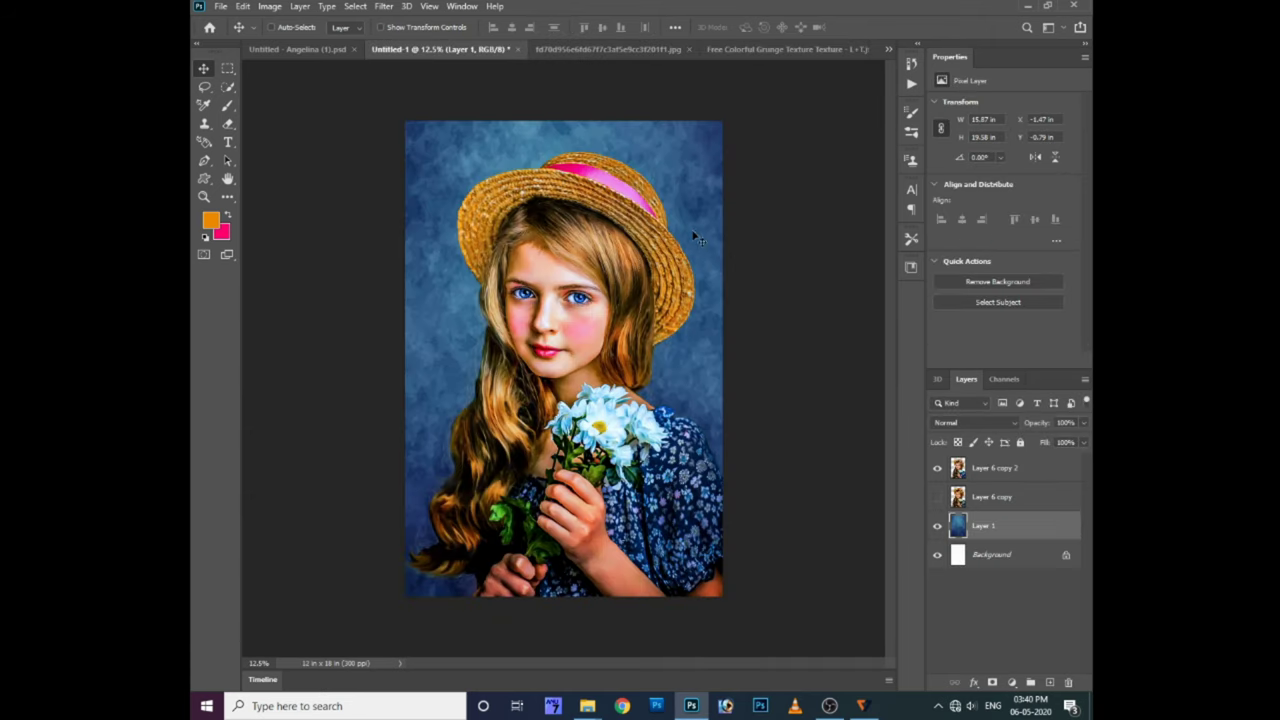
pyautogui.hotkey('ctrl', 'v')
pyautogui.hotkey('ctrl', 't')
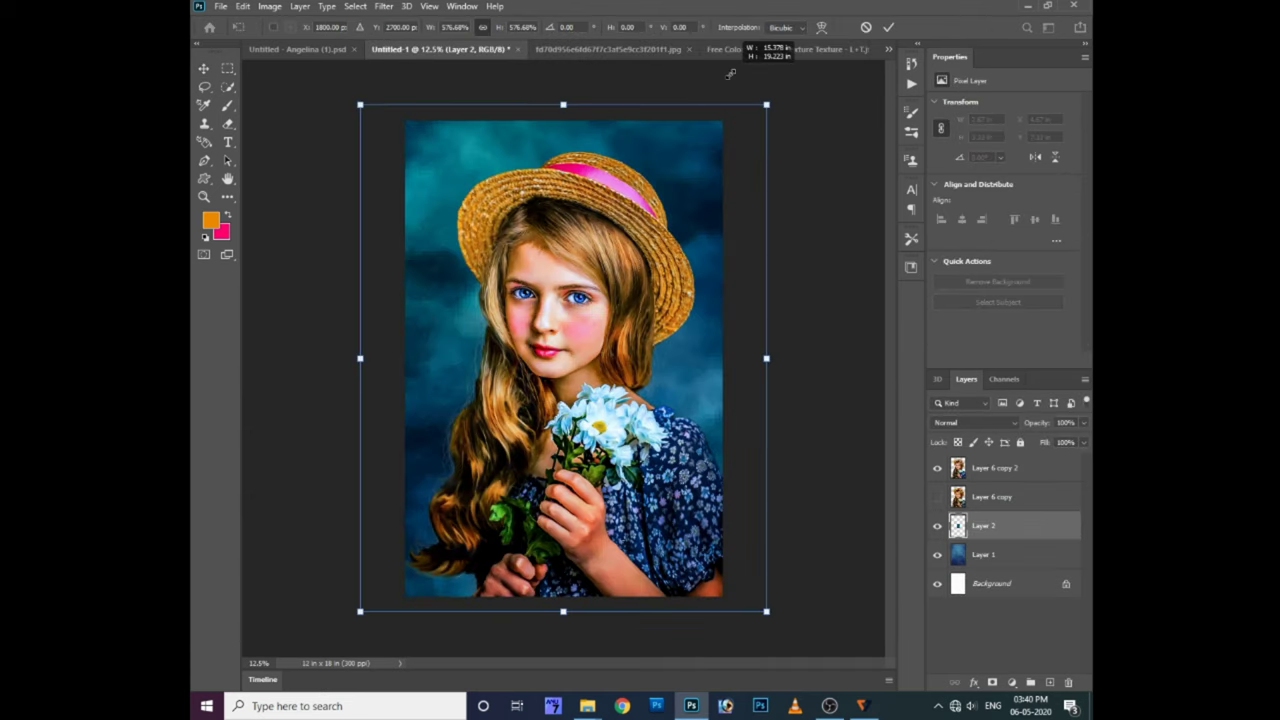
pyautogui.press('Return')
# Copy the Free Colorful Grunge Texture into the portrait and enlarge it over the canvas
pyautogui.click(760, 49)
pyautogui.hotkey('ctrl', 'a')
pyautogui.hotkey('ctrl', 'c')
pyautogui.hotkey('ctrl', 'w')
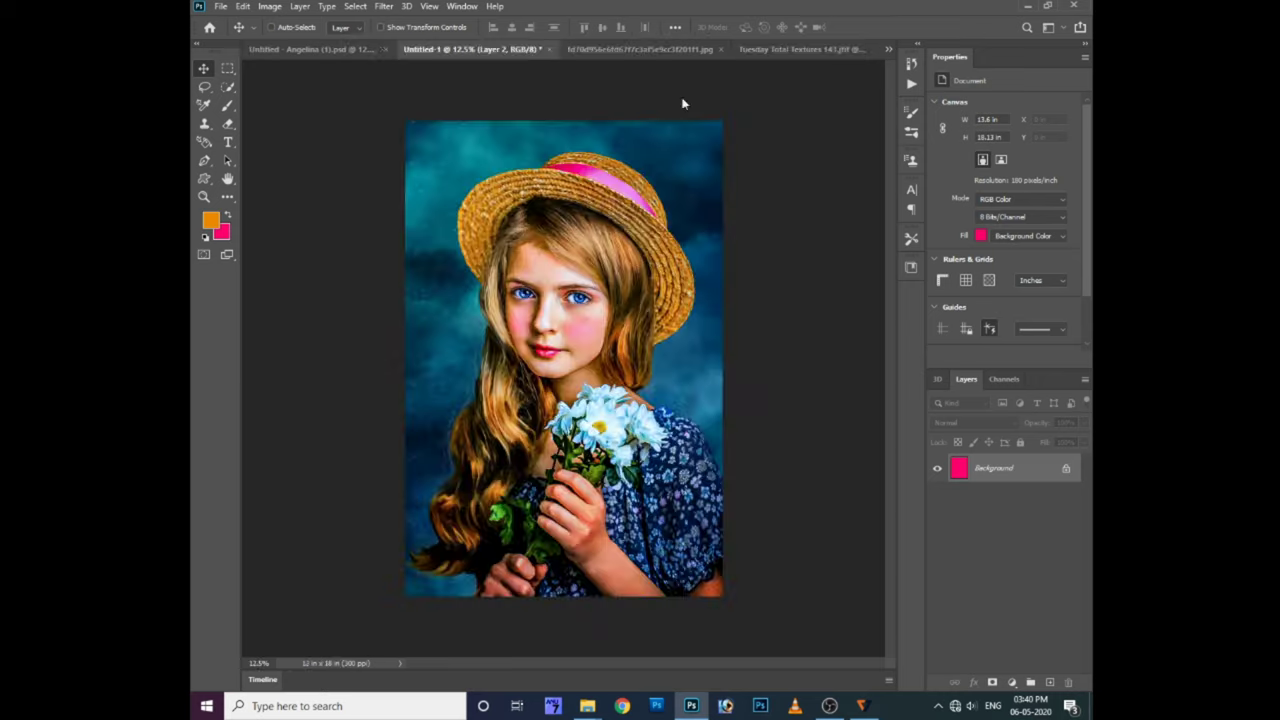
pyautogui.hotkey('ctrl', 'v')
pyautogui.hotkey('ctrl', 't')
pyautogui.moveTo(679, 204); pyautogui.dragTo(722, 122)
pyautogui.press('Return')
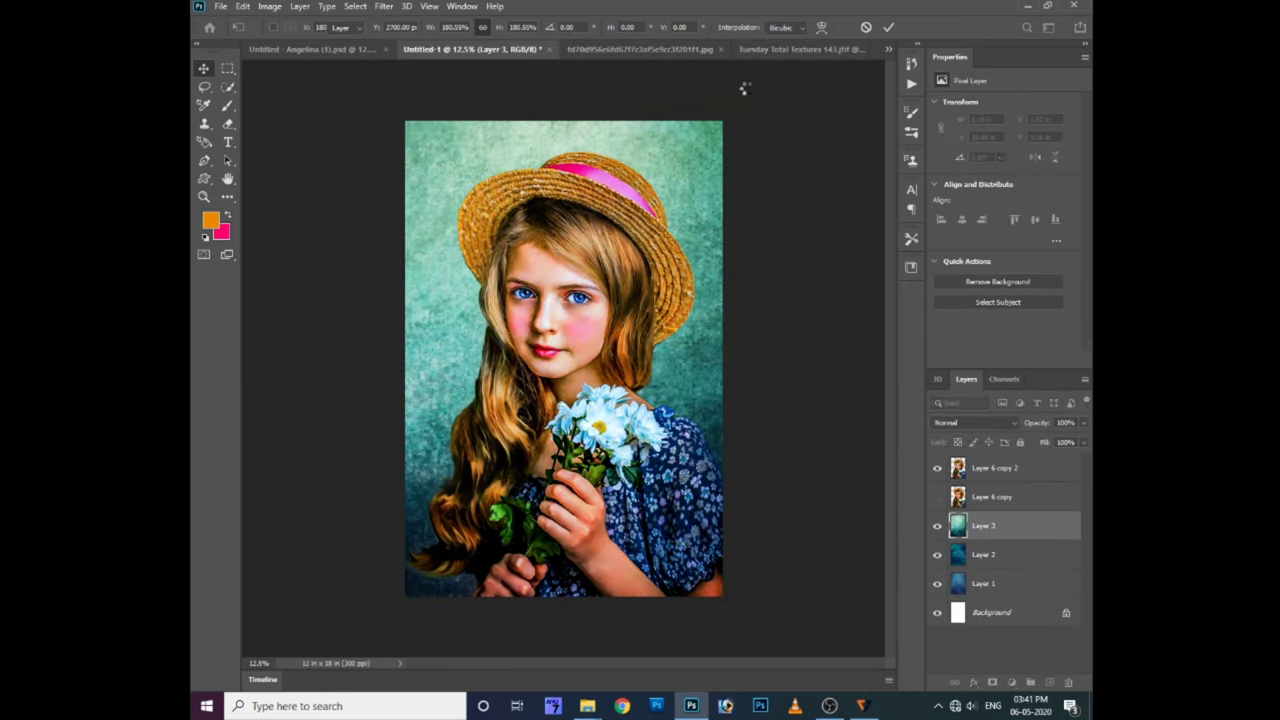
# Paste the remaining blue texture as Layer 4, enlarged past the canvas edges
pyautogui.click(730, 49)
pyautogui.click(780, 49)
pyautogui.hotkey('ctrl', 'w')
pyautogui.hotkey('ctrl', 'a')
pyautogui.hotkey('ctrl', 'x')
pyautogui.hotkey('ctrl', 'w')
pyautogui.click(634, 257)
pyautogui.hotkey('ctrl', 'v')
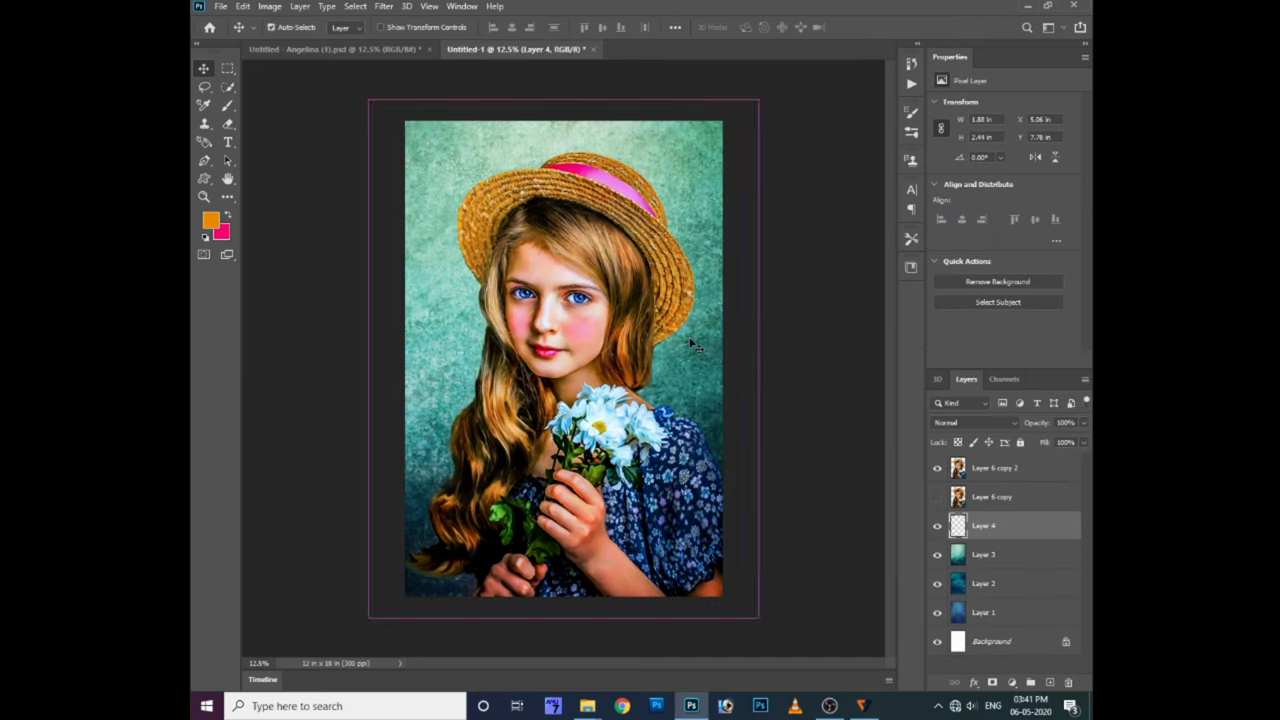
pyautogui.hotkey('ctrl', 't')
pyautogui.moveTo(720, 124); pyautogui.dragTo(733, 85)
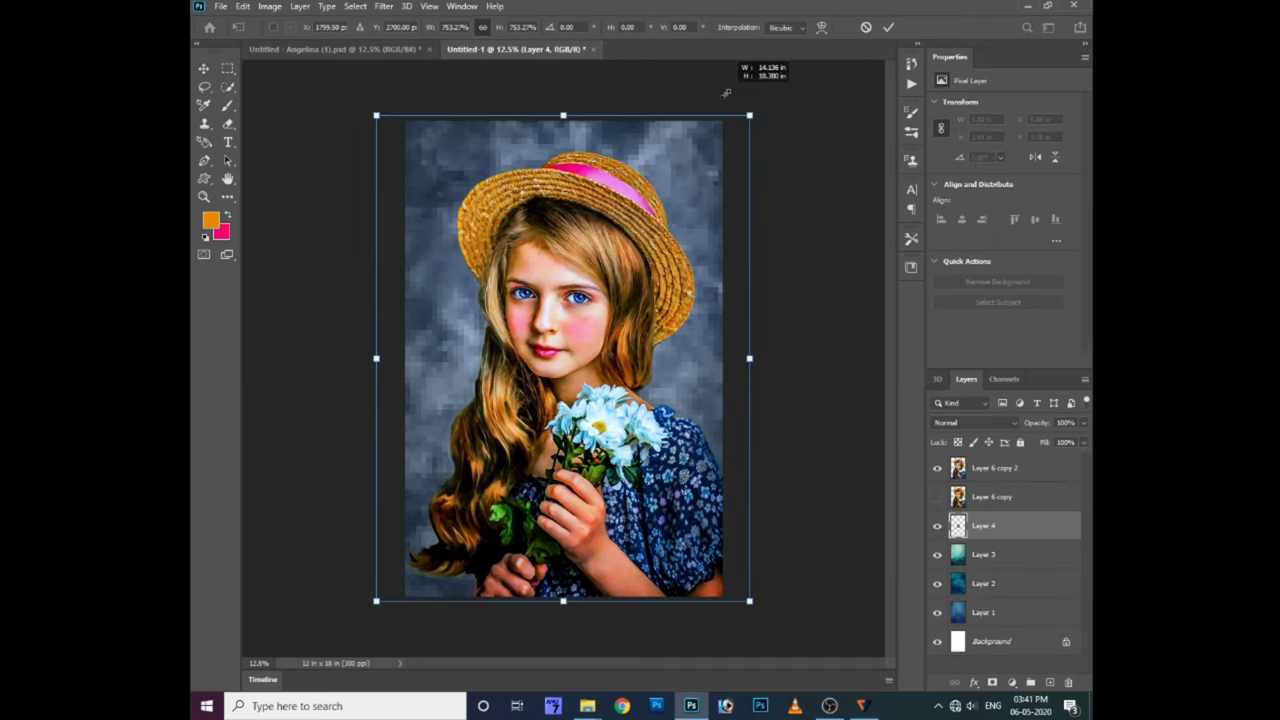
pyautogui.press('Return')
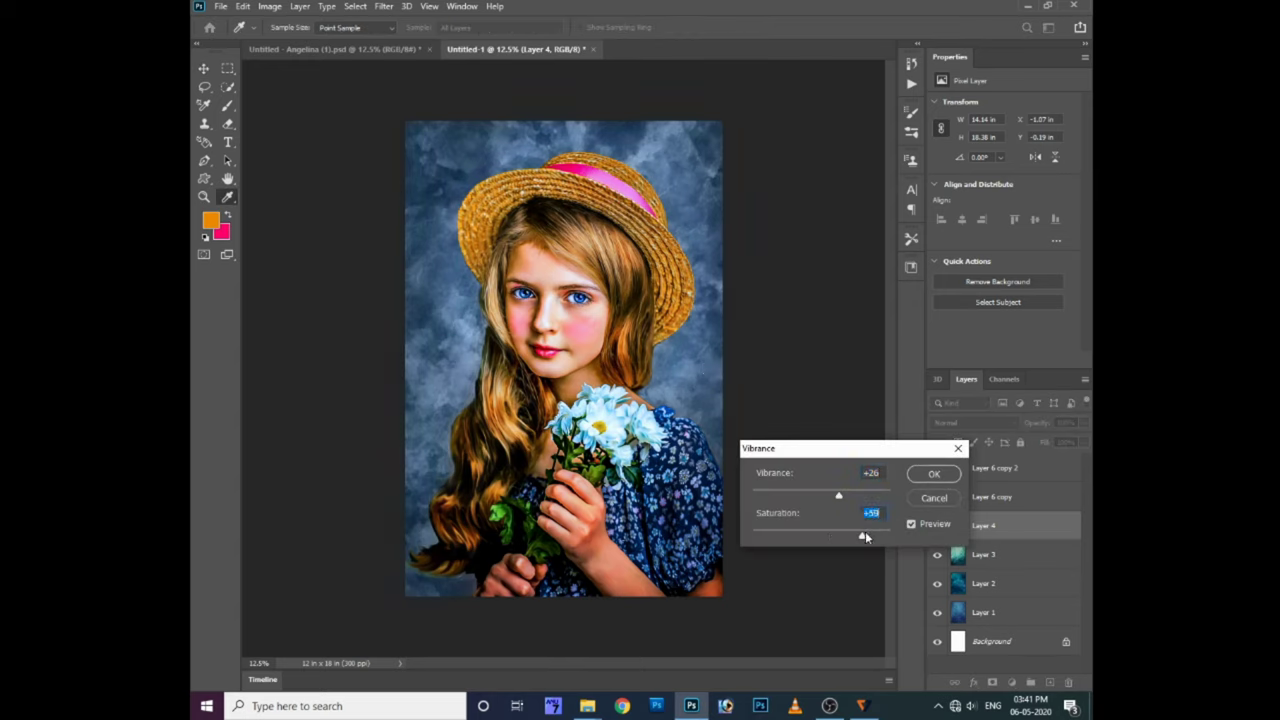
# Confirm the vibrance boost and move Layer 4 to the top of the stack
pyautogui.press('Return')
pyautogui.click(990, 468)
pyautogui.click(980, 533)
pyautogui.moveTo(980, 533); pyautogui.dragTo(985, 462)
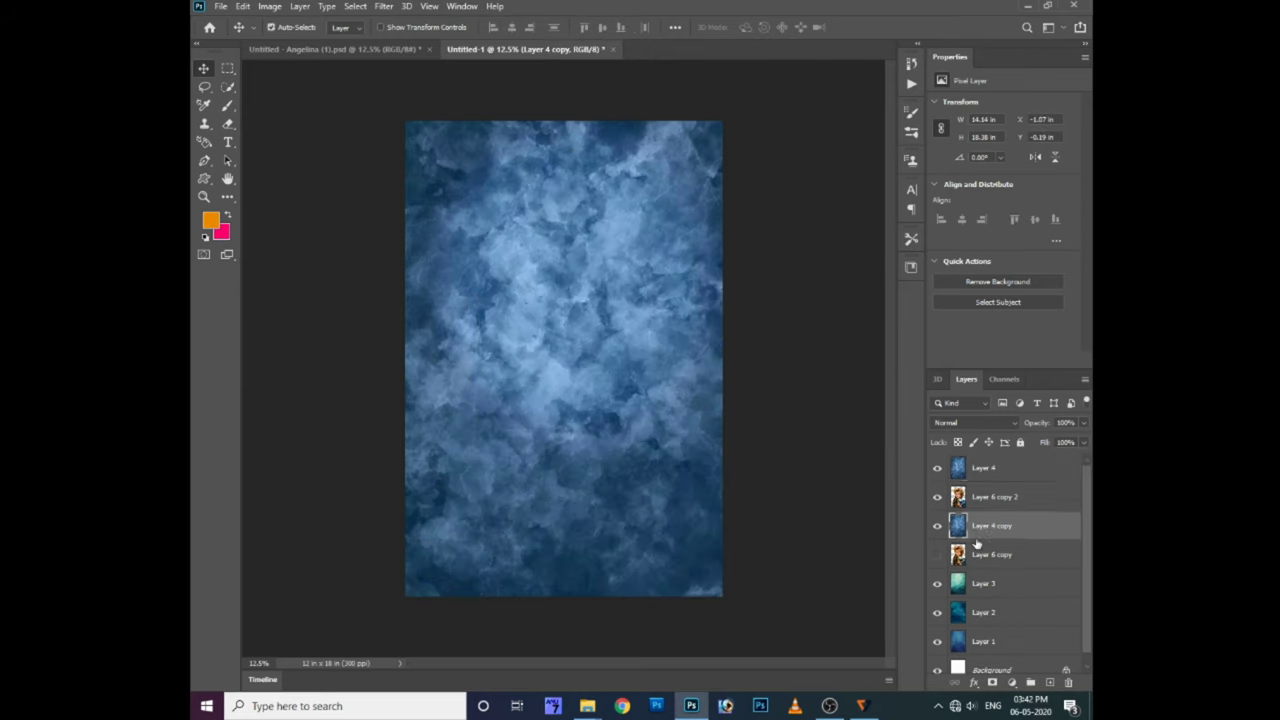
# Erase the texture off the girl's hat, face, dress, hands and flowers
pyautogui.press('e')
pyautogui.moveTo(520, 240)
pyautogui.mouseDown()
pyautogui.moveTo(590, 190)
pyautogui.moveTo(630, 255)
pyautogui.moveTo(500, 260)
pyautogui.moveTo(514, 414)
pyautogui.moveTo(560, 440)
pyautogui.moveTo(580, 518)
pyautogui.moveTo(480, 560)
pyautogui.moveTo(634, 486)
pyautogui.moveTo(600, 460)
pyautogui.moveTo(636, 276)
pyautogui.mouseUp()
pyautogui.moveTo(505, 472)
pyautogui.mouseDown()
pyautogui.moveTo(540, 530)
pyautogui.moveTo(639, 478)
pyautogui.moveTo(621, 503)
pyautogui.mouseUp()
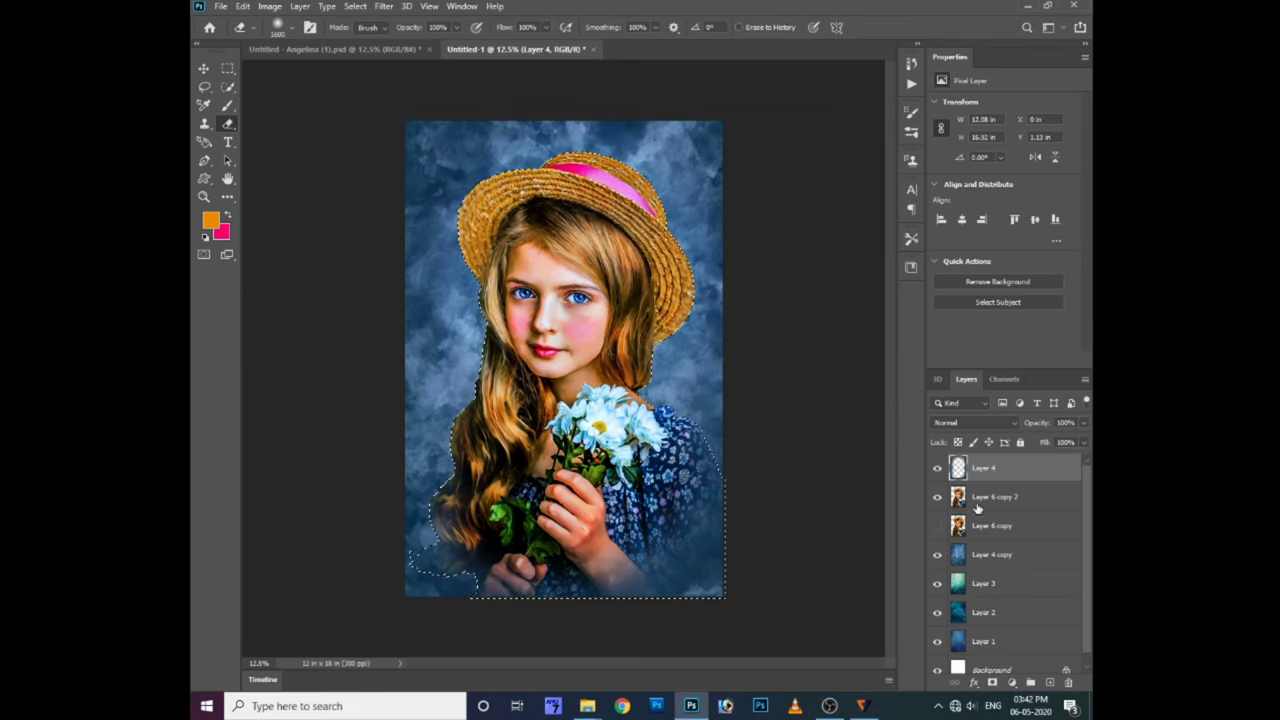
# Select Layer 4 copy and stamp all visible layers into a new merged layer
pyautogui.click(997, 556)
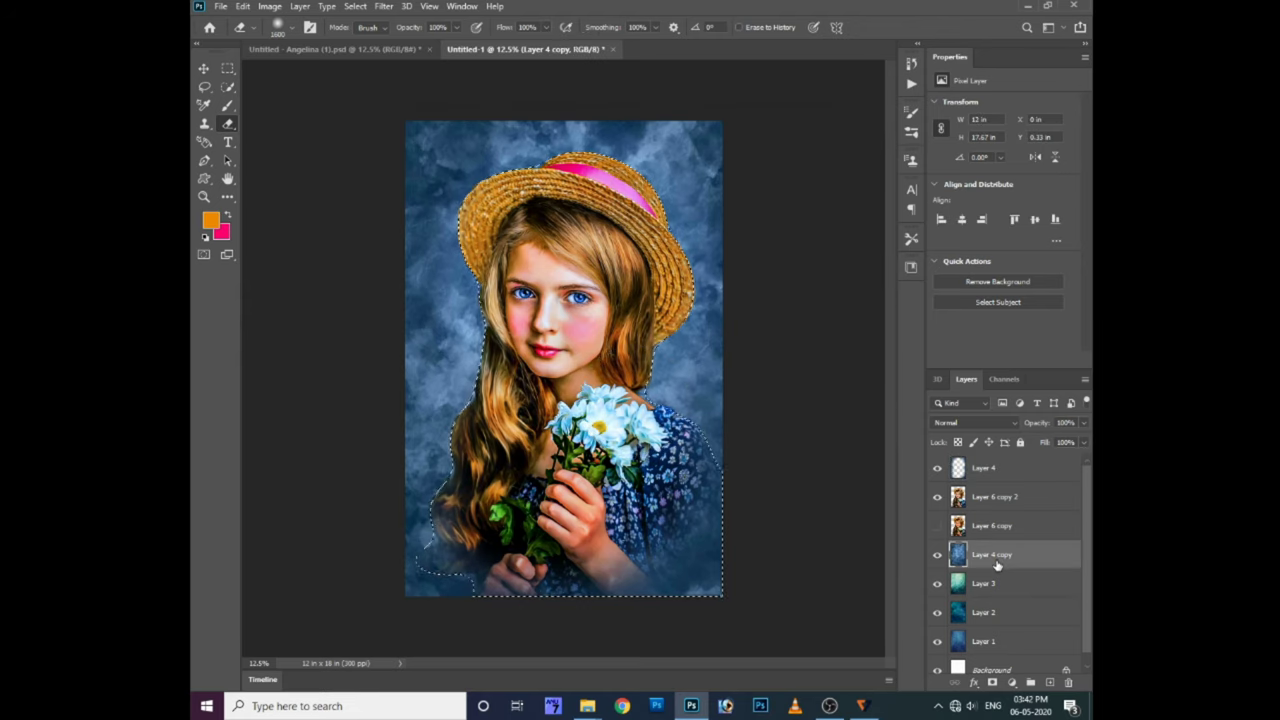
pyautogui.hotkey('ctrl', 'shift', 'alt', 'e')
pyautogui.hotkey('ctrl', 'm')
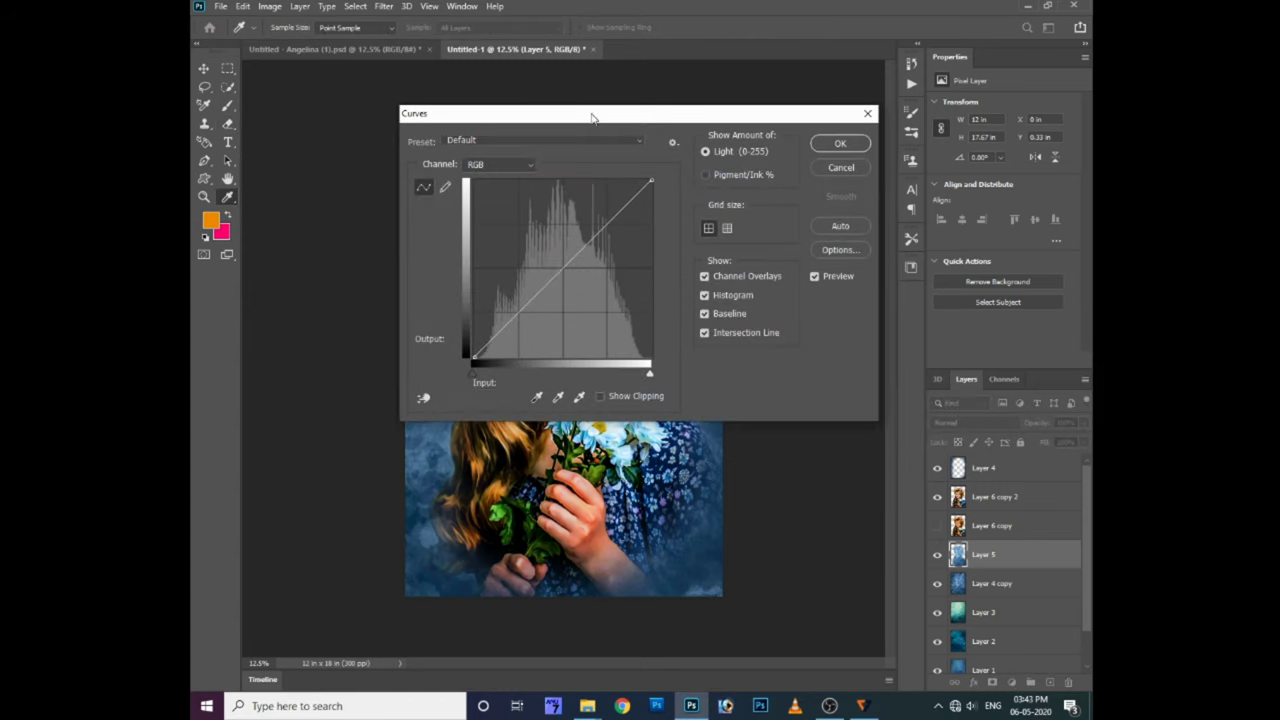
# Apply Curves to brighten merged Layer 5 and darken the Layer 4 texture
pyautogui.press('Return')
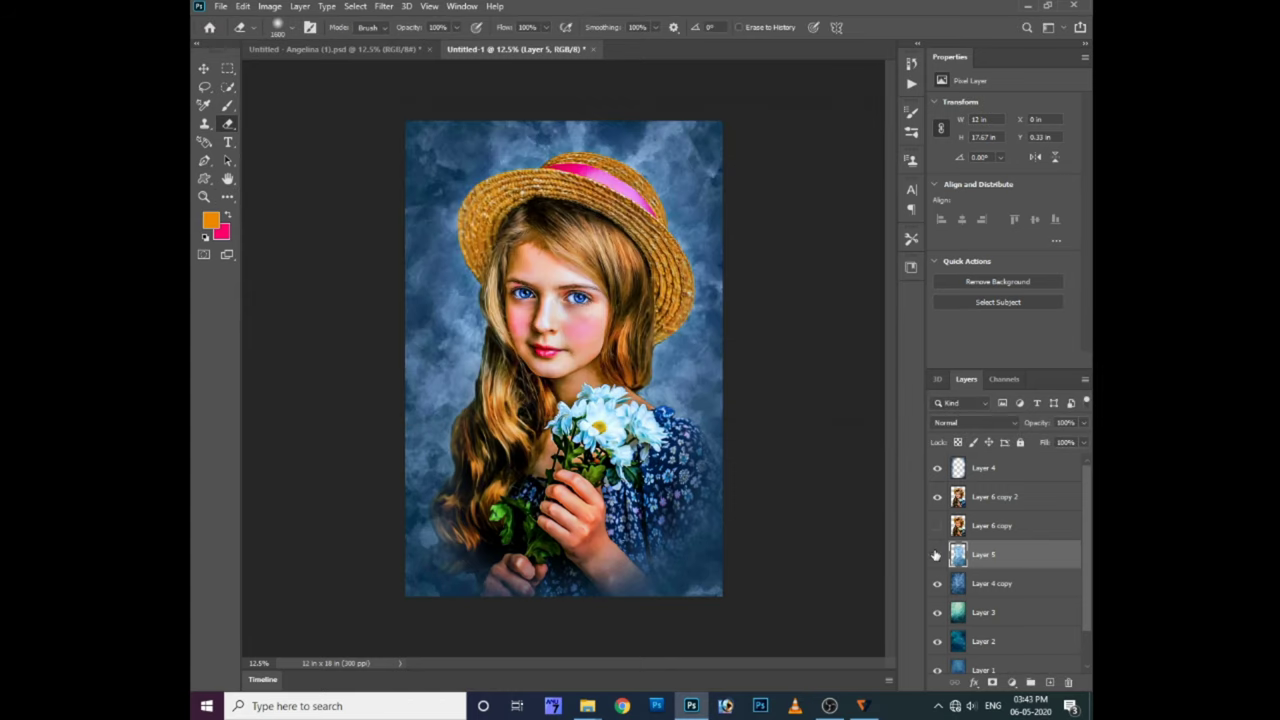
pyautogui.hotkey('ctrl', 'm')
pyautogui.moveTo(750, 491)
pyautogui.mouseDown()
pyautogui.moveTo(750, 446)
pyautogui.moveTo(782, 498)
pyautogui.mouseUp()
pyautogui.press('Return')
pyautogui.click(986, 463)
pyautogui.hotkey('ctrl', 'm')
pyautogui.press('Return')
# Apply a Gaussian Blur to merged Layer 5
pyautogui.press('b')
pyautogui.press('v')
pyautogui.click(975, 560)
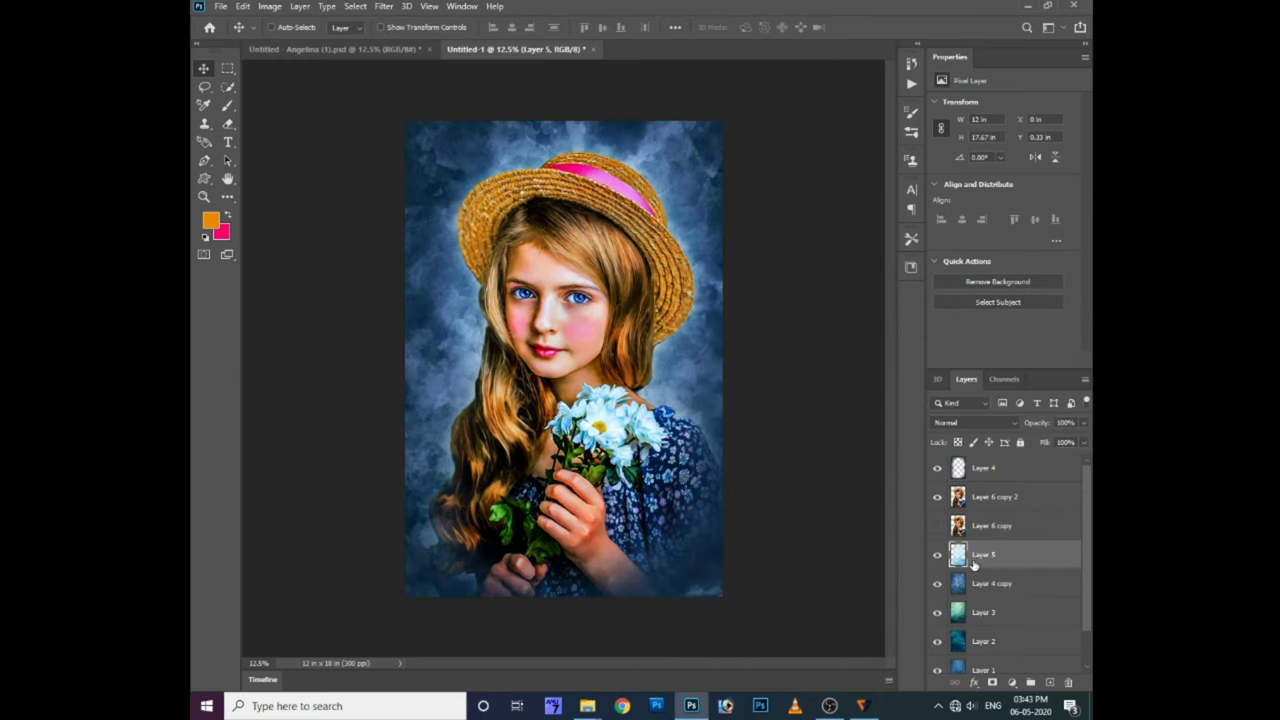
pyautogui.click(383, 6)
pyautogui.click(605, 214)
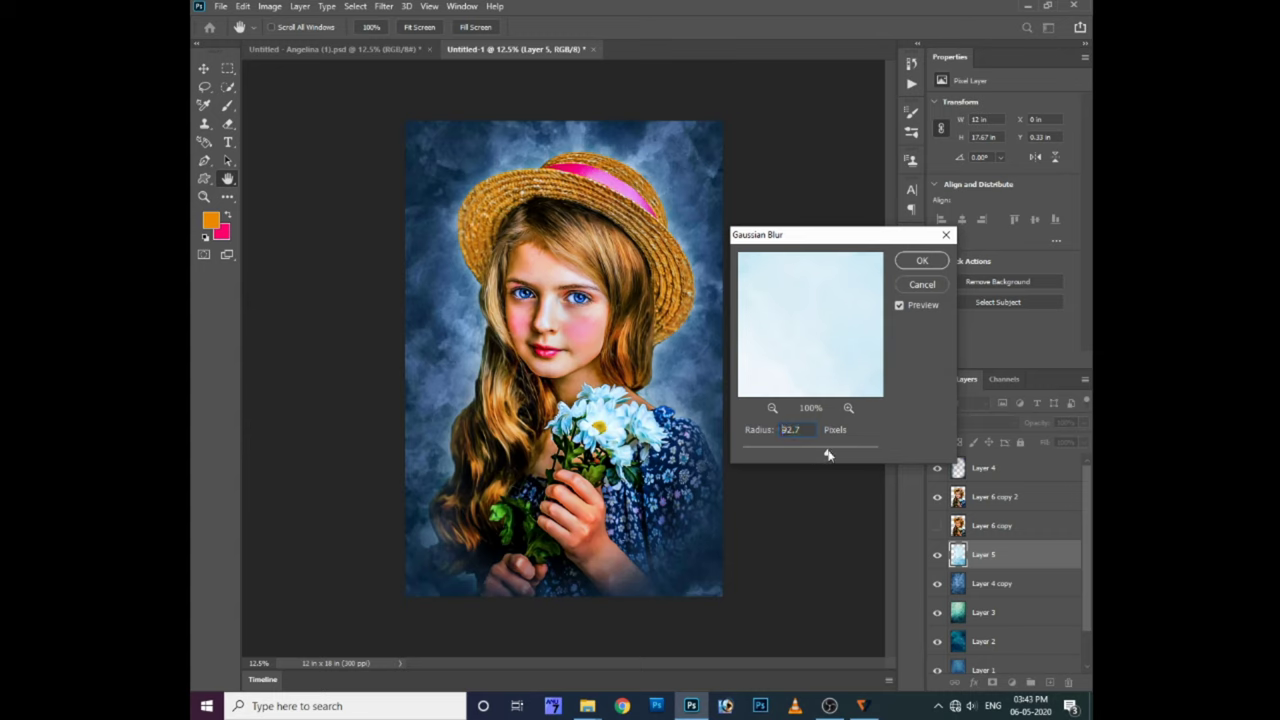
pyautogui.press('Return')
# Set Layer 5 to Lighten blend mode and fit the image in the window
pyautogui.click(967, 425)
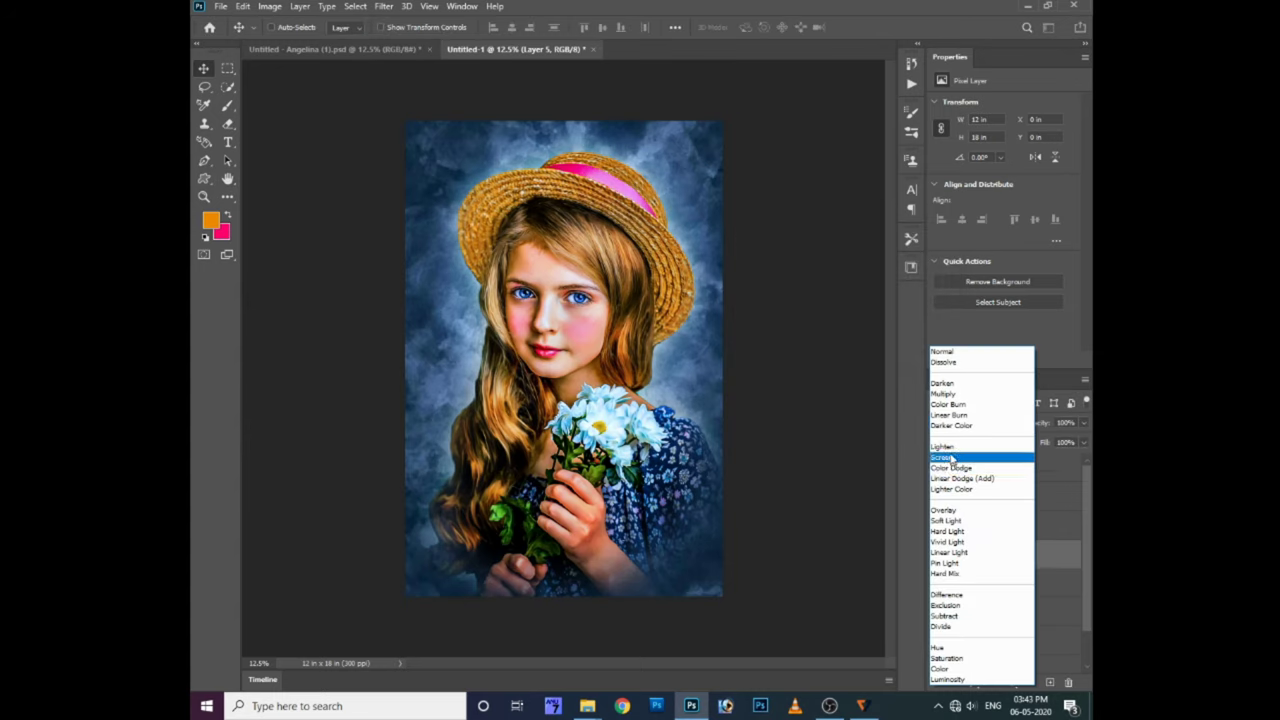
pyautogui.click(945, 446)
pyautogui.hotkey('ctrl', '0')
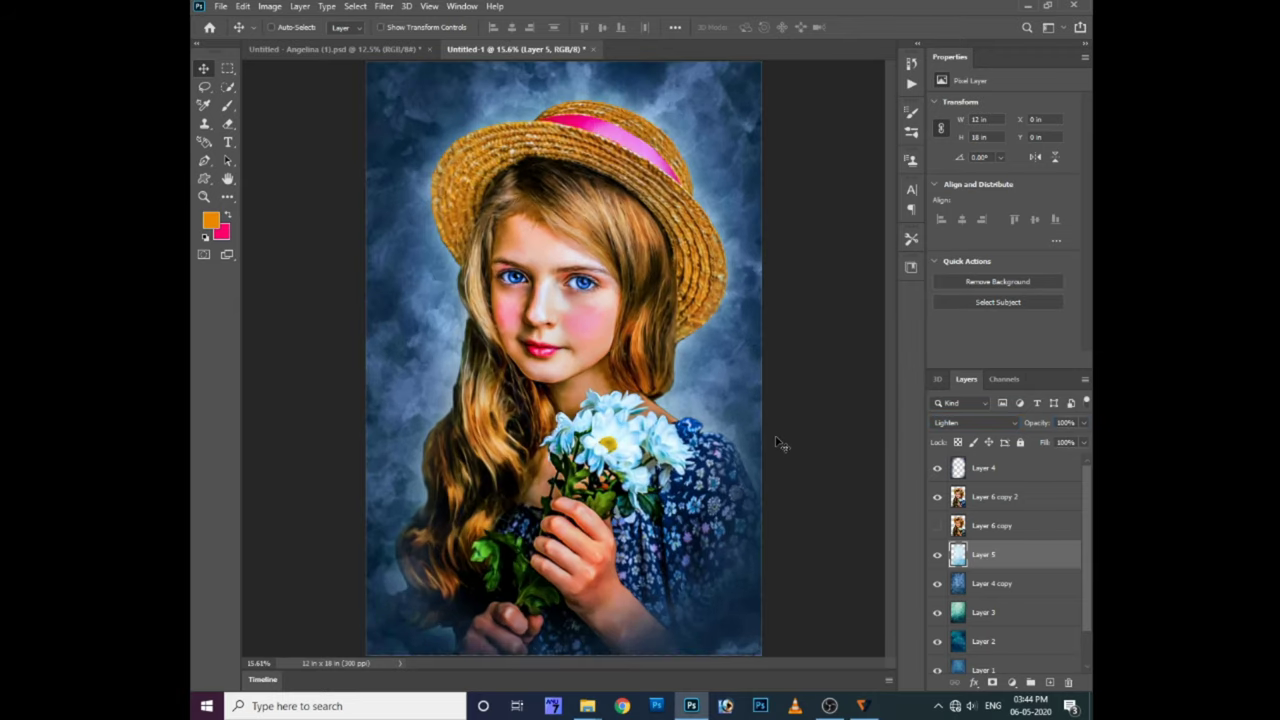